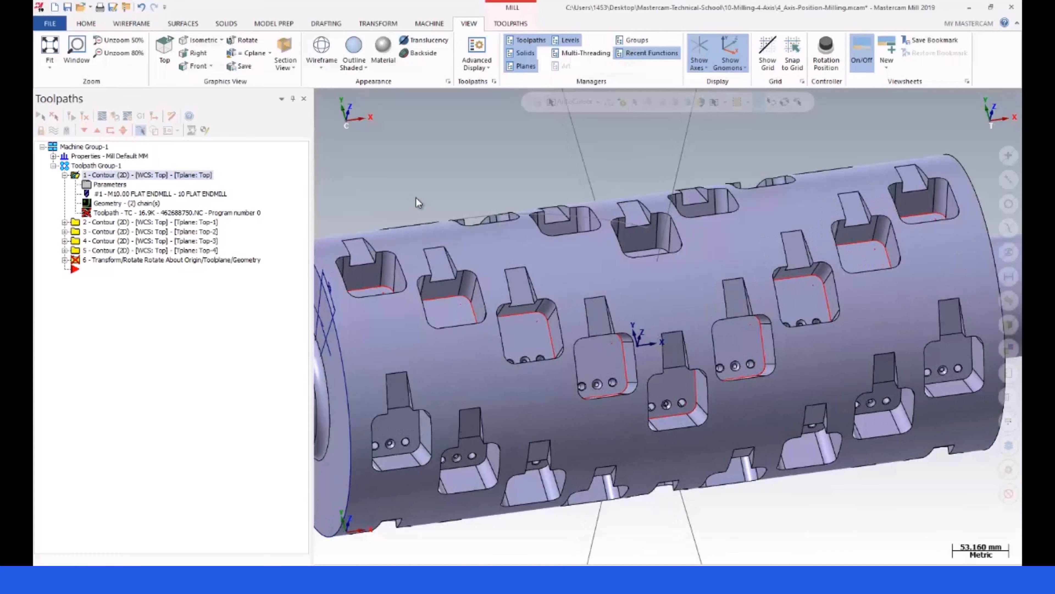
Switch to the top view and review the two pocket chains used by the first contour toolpath
{"action": "right_click", "coordinate": [414, 195]}
{"action": "left_click", "coordinate": [457, 286]}
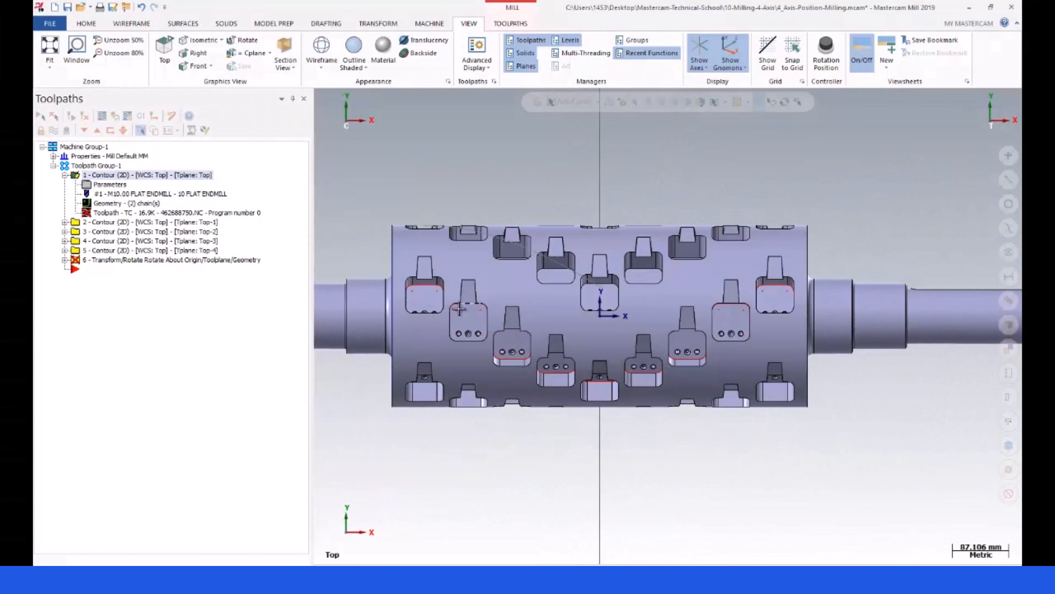
{"action": "left_click", "coordinate": [726, 307]}
{"action": "left_click", "coordinate": [475, 306]}
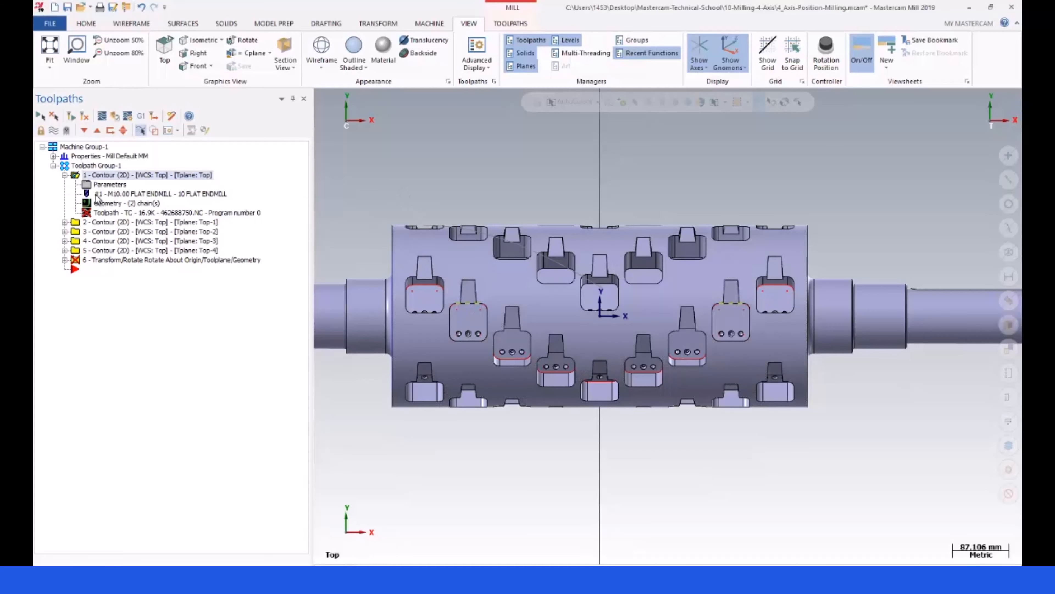
{"action": "left_click", "coordinate": [96, 203]}
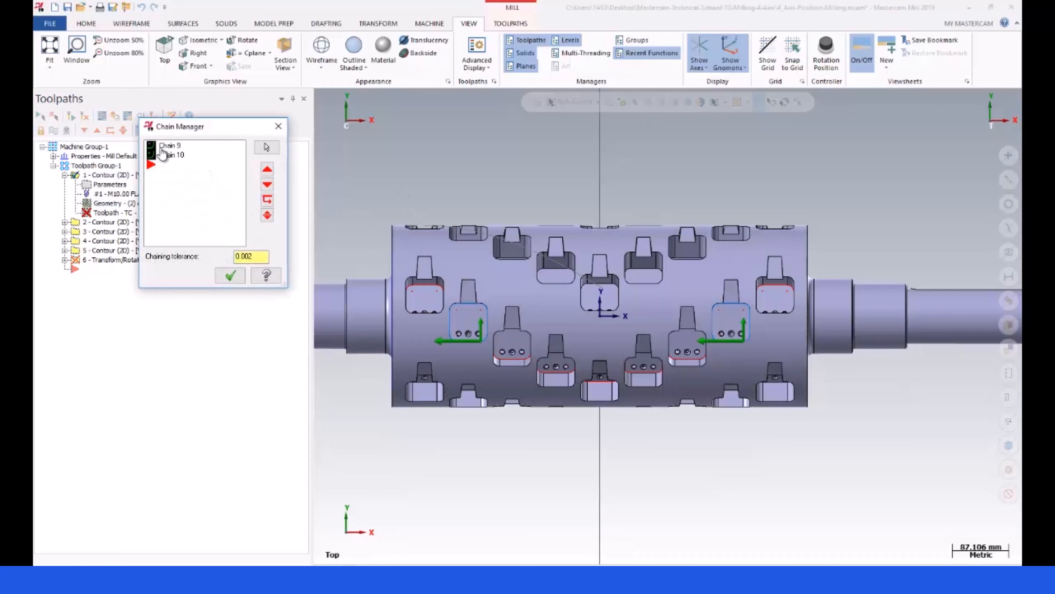
{"action": "left_click", "coordinate": [170, 146]}
{"action": "left_click", "coordinate": [171, 154]}
{"action": "left_click", "coordinate": [229, 275]}
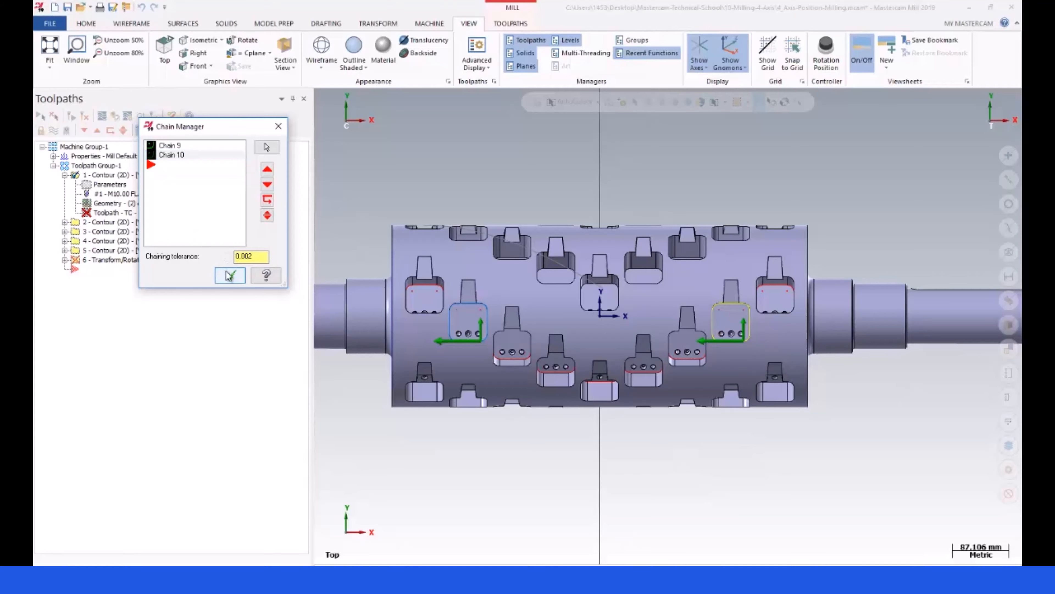
Review the first contour operation's linking, cut, depth cut, plane and rotary axis control parameters
{"action": "left_click", "coordinate": [110, 185]}
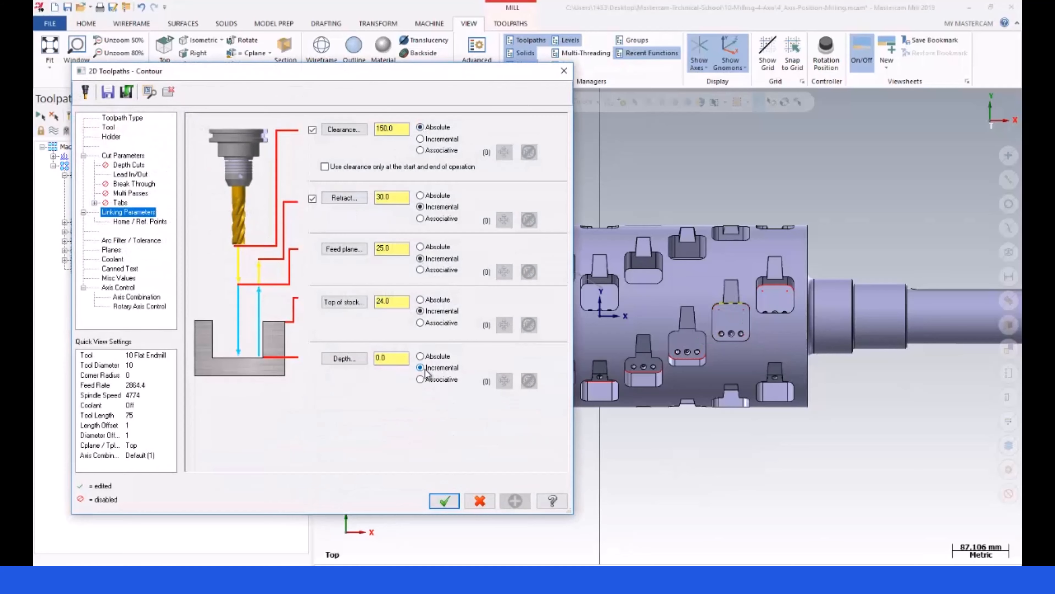
{"action": "left_click", "coordinate": [117, 157]}
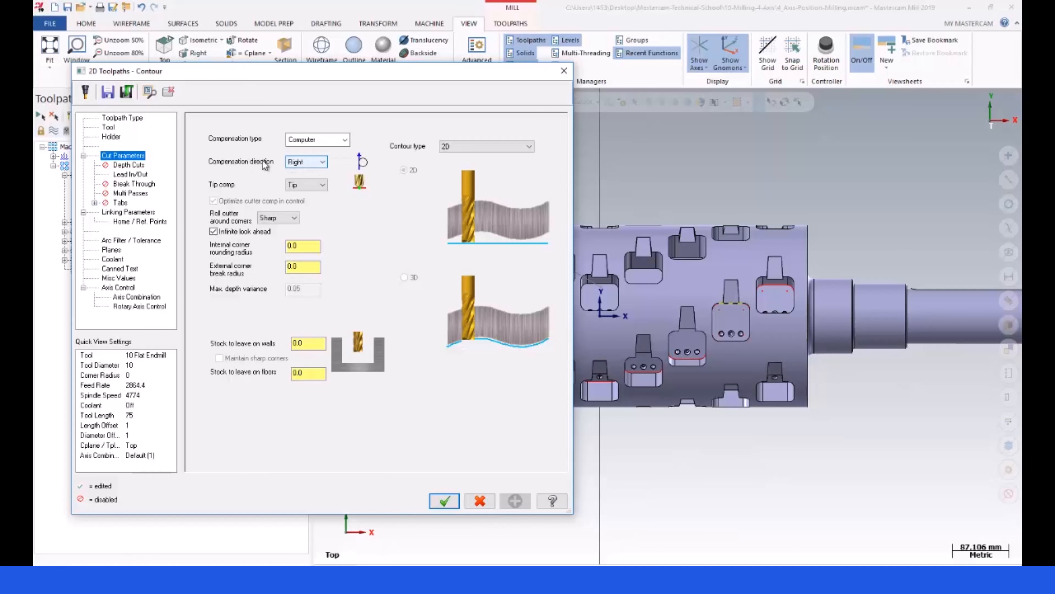
{"action": "left_click", "coordinate": [129, 165]}
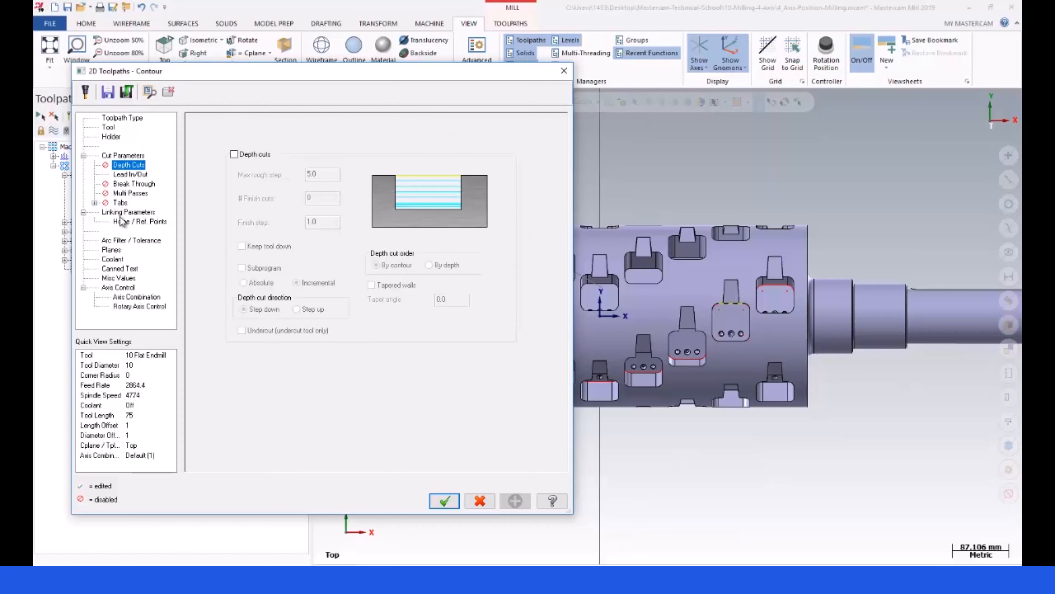
{"action": "left_click", "coordinate": [111, 250]}
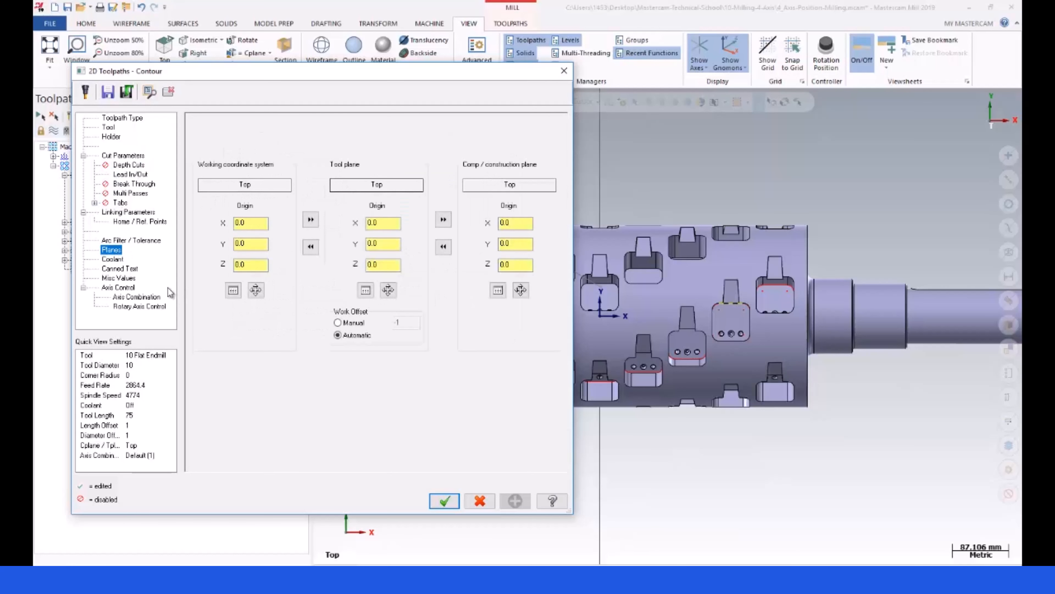
{"action": "left_click", "coordinate": [138, 306]}
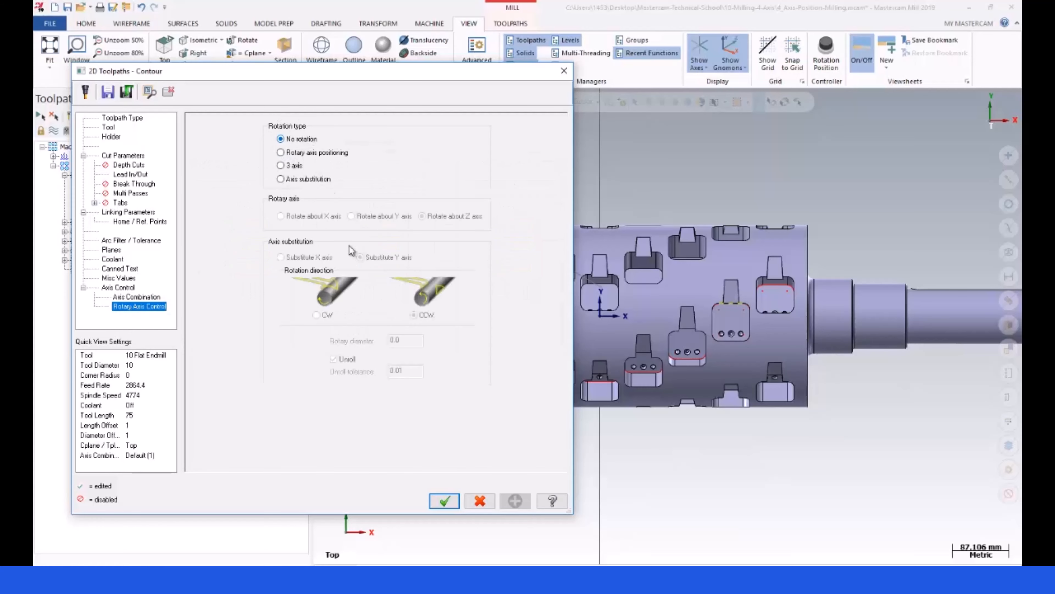
{"action": "left_click", "coordinate": [444, 501]}
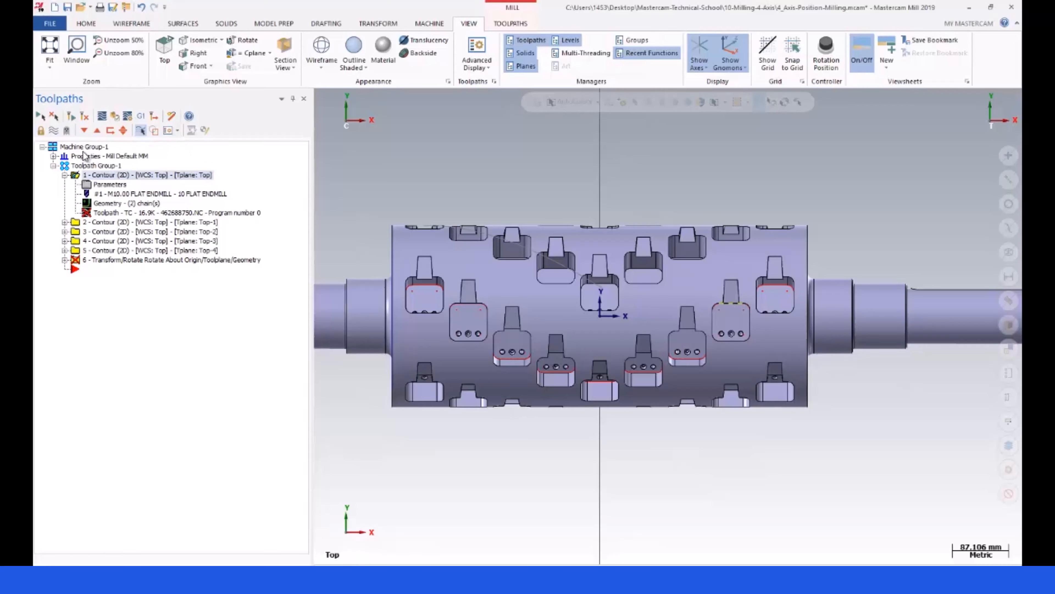
Regenerate the dirty operations and post only the selected contour and rotate transform operations as NC file 462688750
{"action": "left_click", "coordinate": [84, 117]}
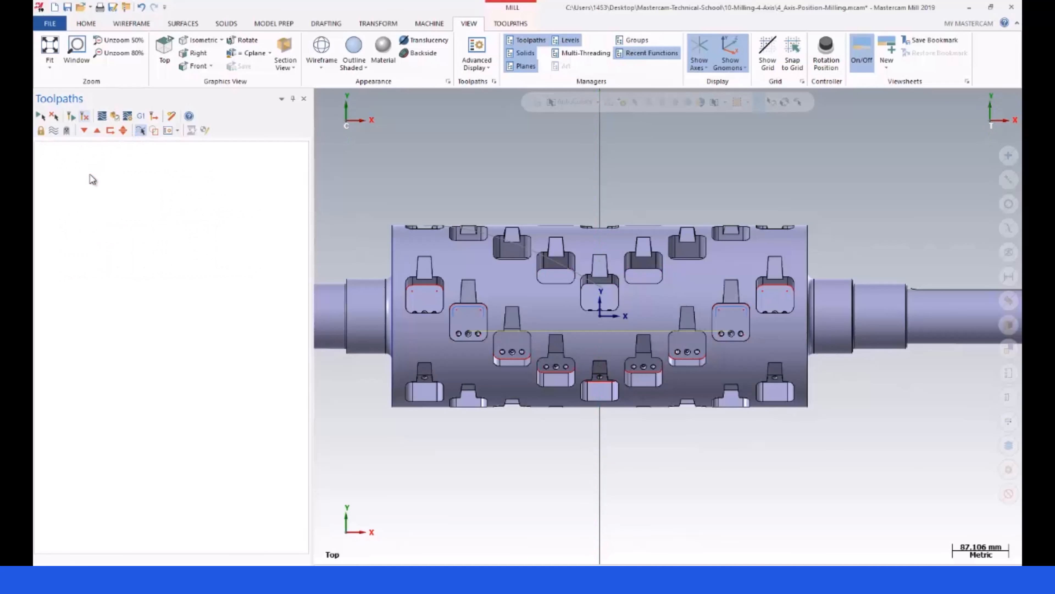
{"action": "left_click", "coordinate": [140, 119]}
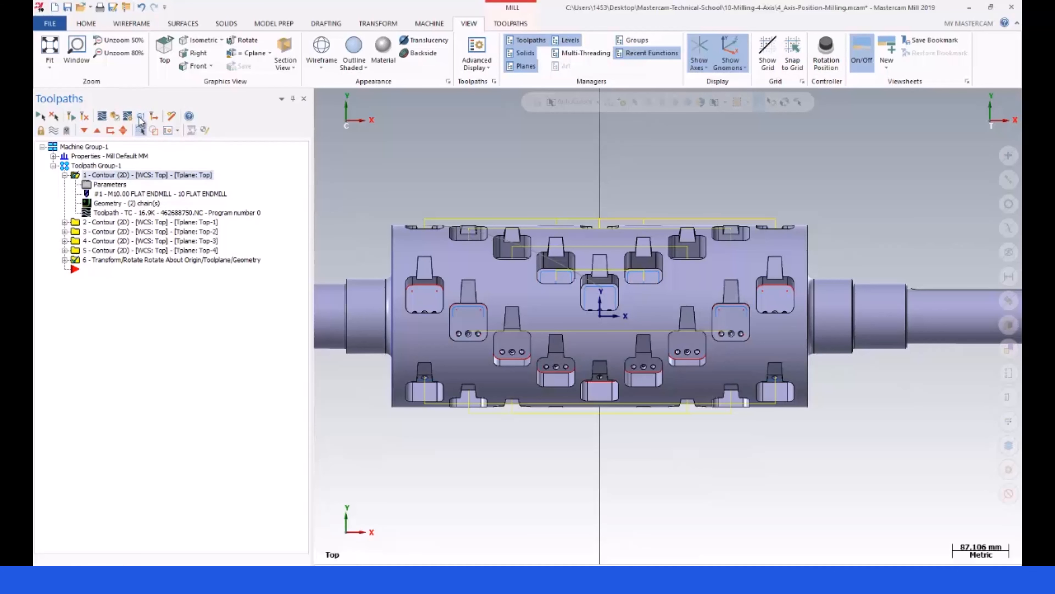
{"action": "left_click", "coordinate": [413, 411]}
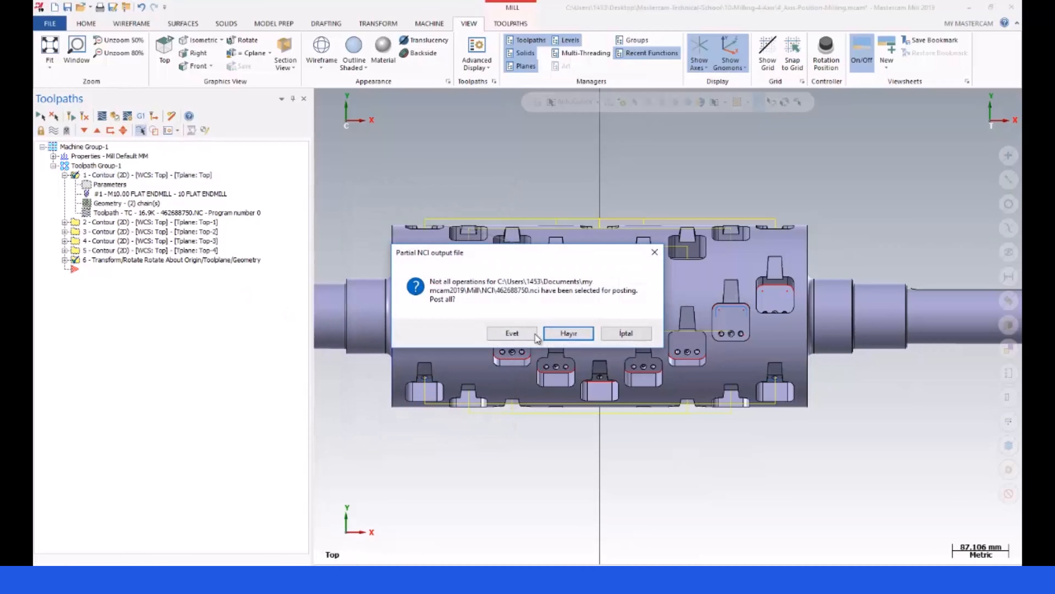
{"action": "left_click", "coordinate": [553, 333]}
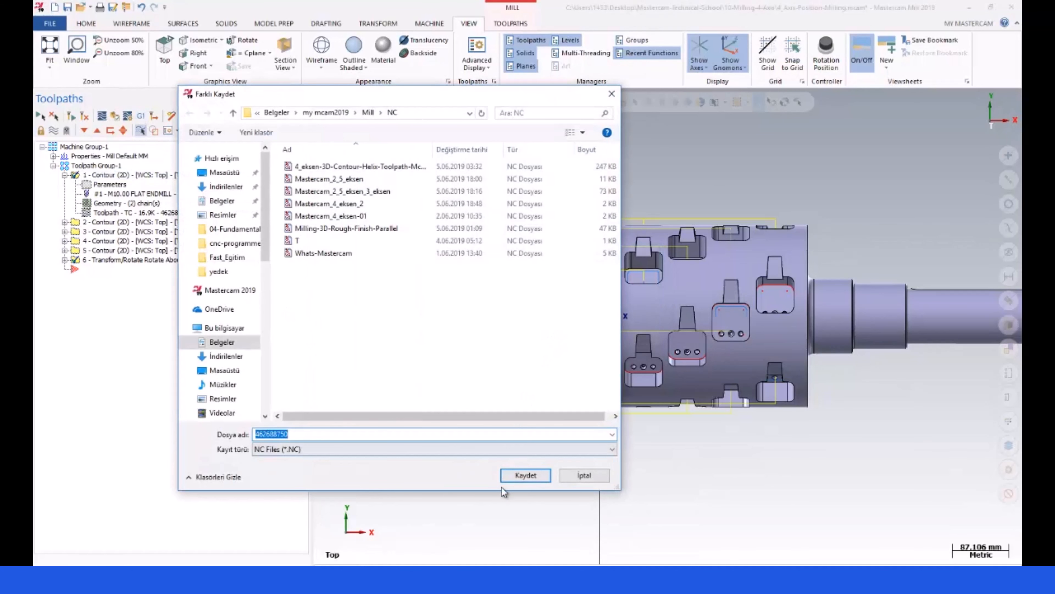
{"action": "left_click", "coordinate": [511, 476]}
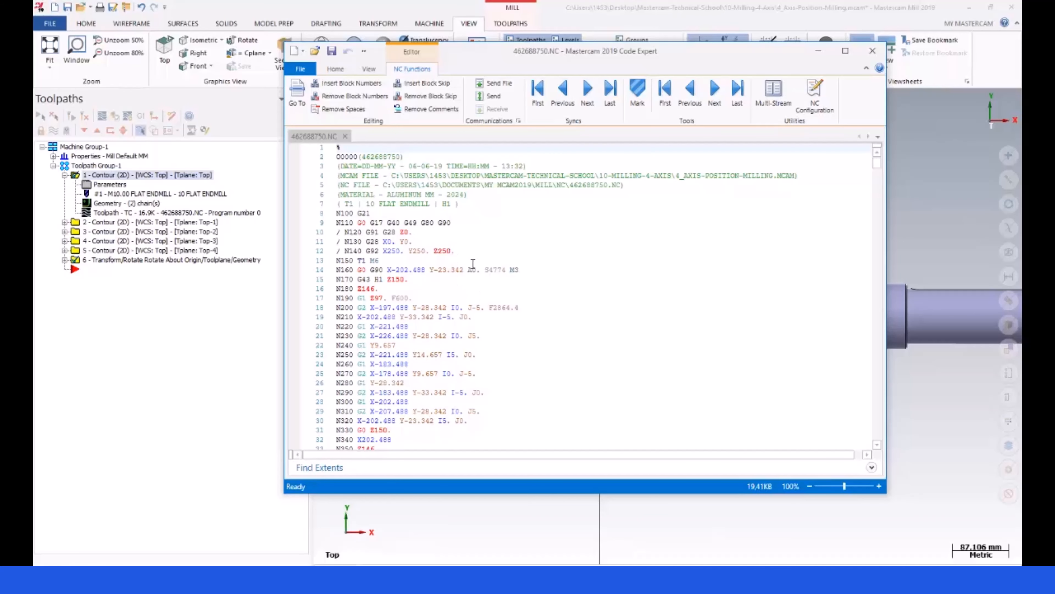
Check the A-axis positions for the rotated operations in the posted NC code and close the code editor
{"action": "left_click_drag", "start_coordinate": [480, 270], "coordinate": [469, 270]}
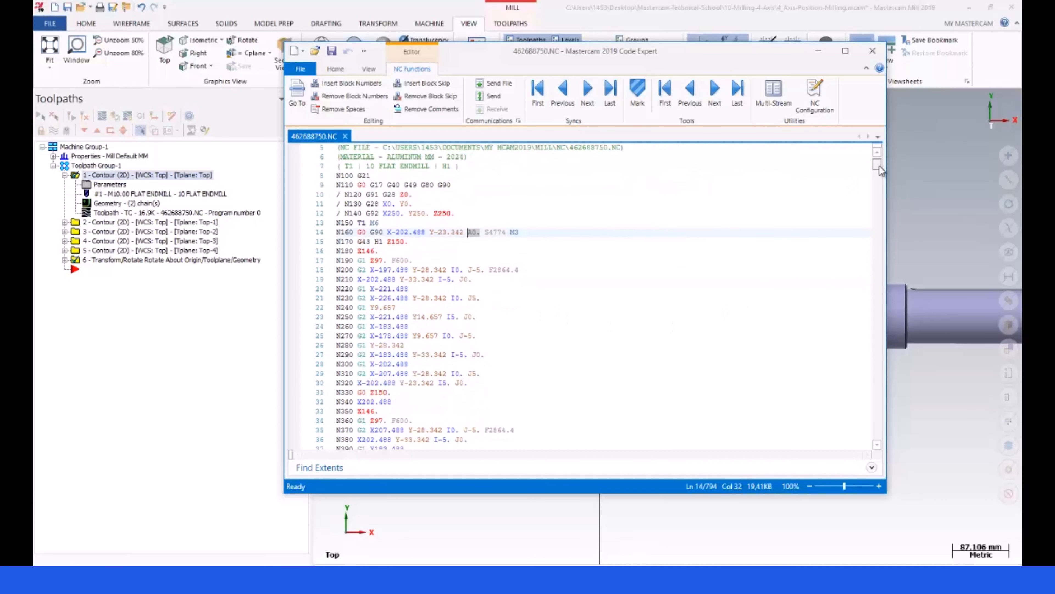
{"action": "left_click_drag", "start_coordinate": [879, 165], "coordinate": [882, 179]}
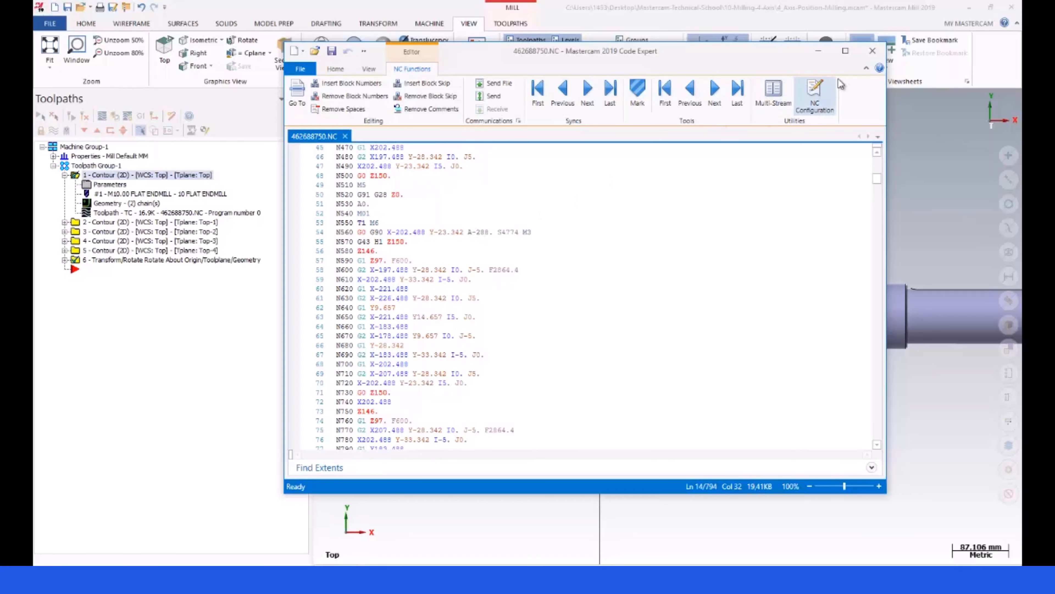
{"action": "left_click", "coordinate": [872, 50]}
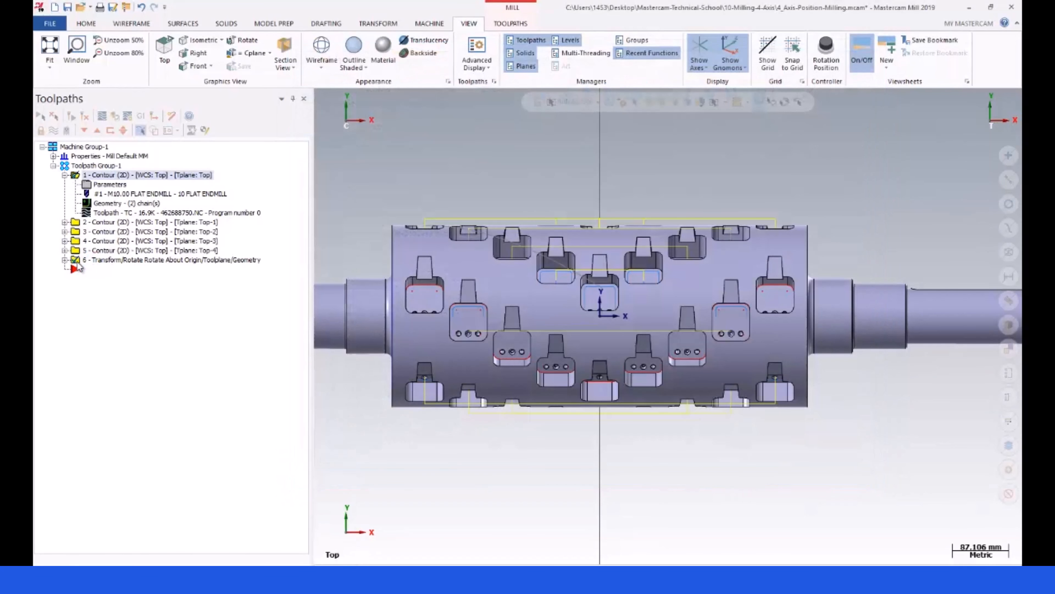
Select only the first contour operation and post it alone, overwriting NC file 462688750
{"action": "left_click", "coordinate": [79, 258]}
{"action": "left_click", "coordinate": [76, 175]}
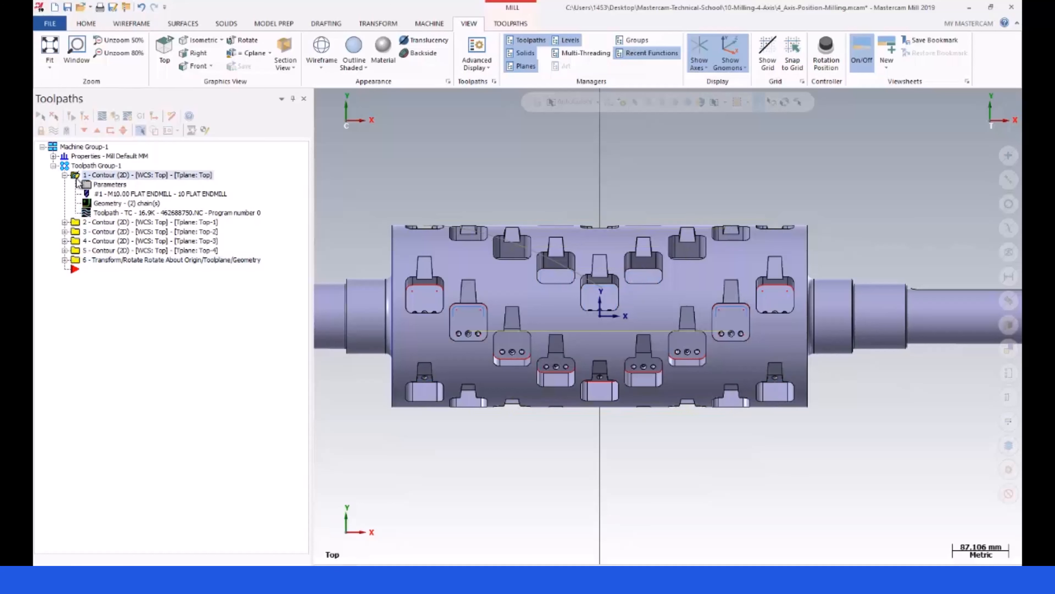
{"action": "left_click", "coordinate": [141, 117]}
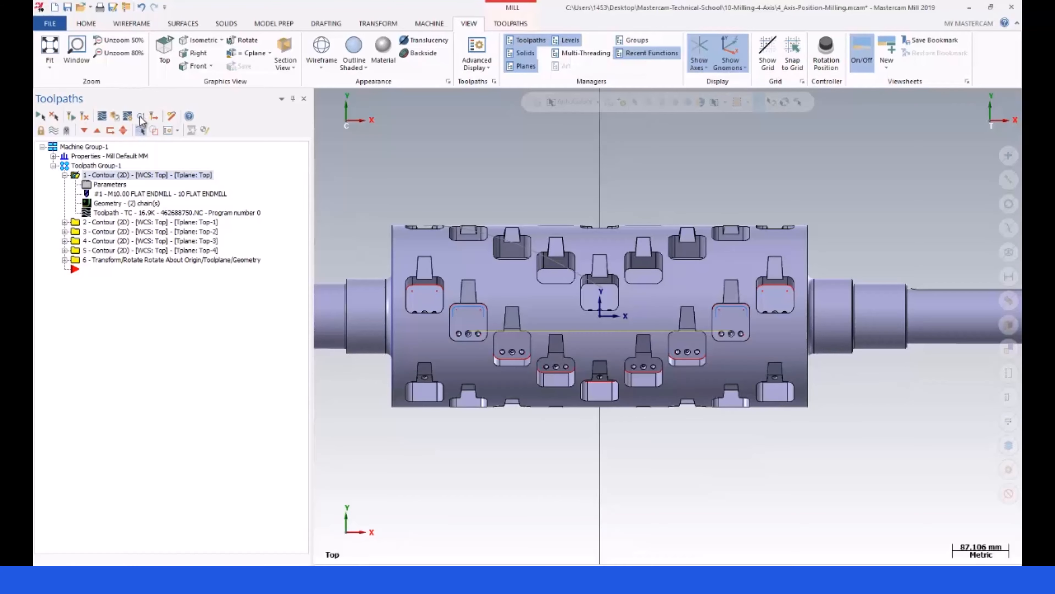
{"action": "left_click", "coordinate": [420, 414]}
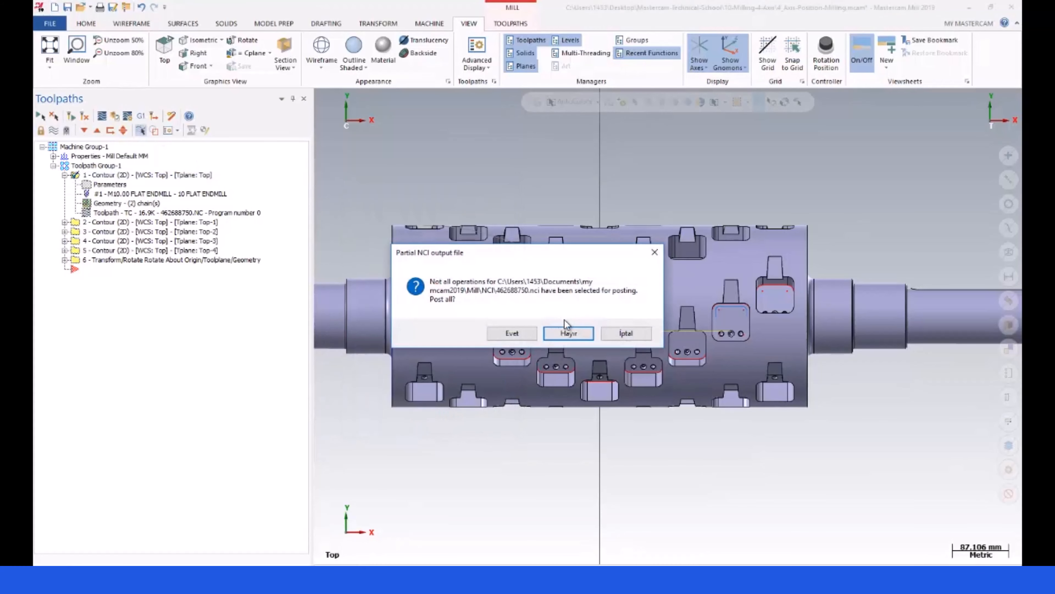
{"action": "left_click", "coordinate": [568, 328]}
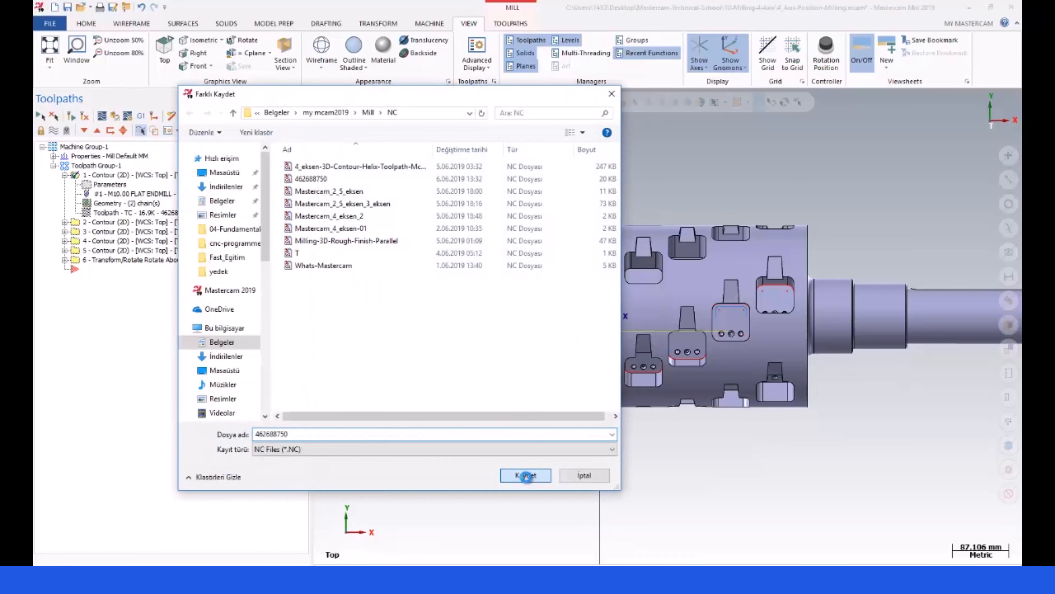
{"action": "left_click", "coordinate": [526, 475]}
{"action": "left_click", "coordinate": [557, 303]}
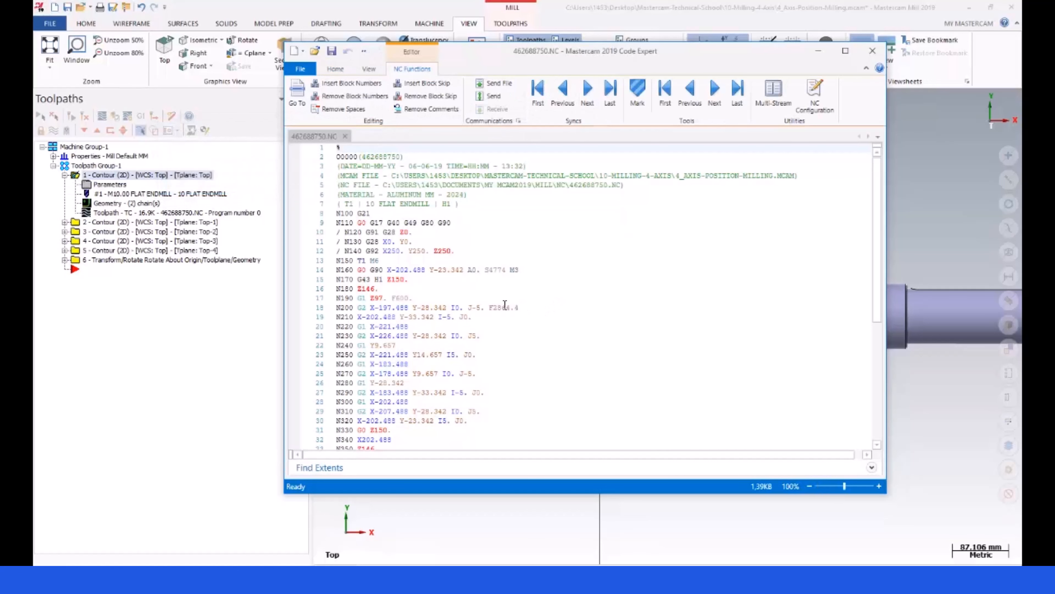
Examine the A-axis position in block N160 and the first pocket's code from N160 to N320
{"action": "left_click", "coordinate": [498, 307]}
{"action": "left_click", "coordinate": [473, 270]}
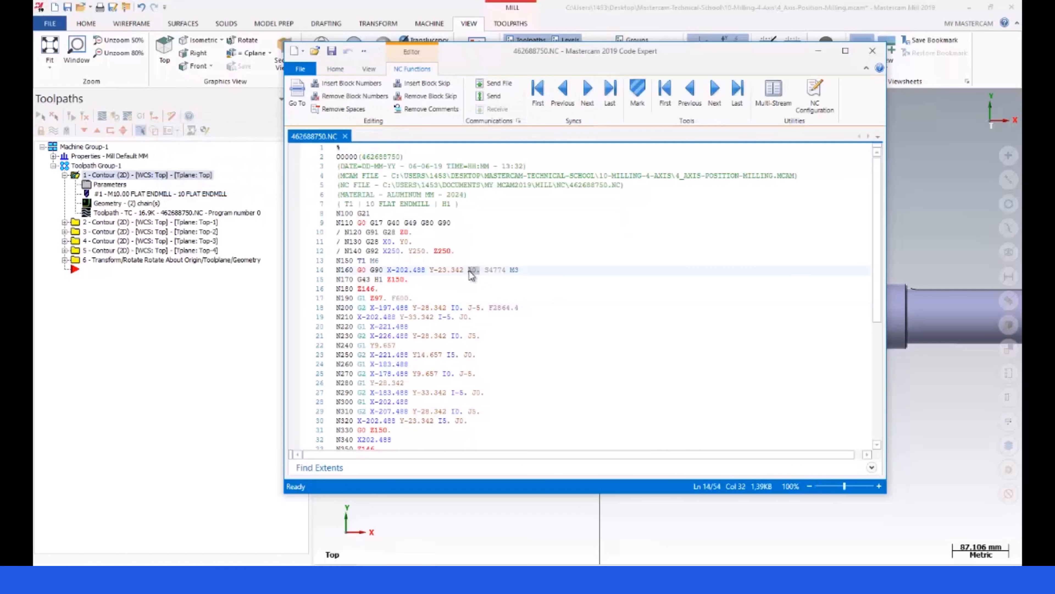
{"action": "scroll", "coordinate": [494, 340], "scroll_direction": "down", "scroll_amount": 7}
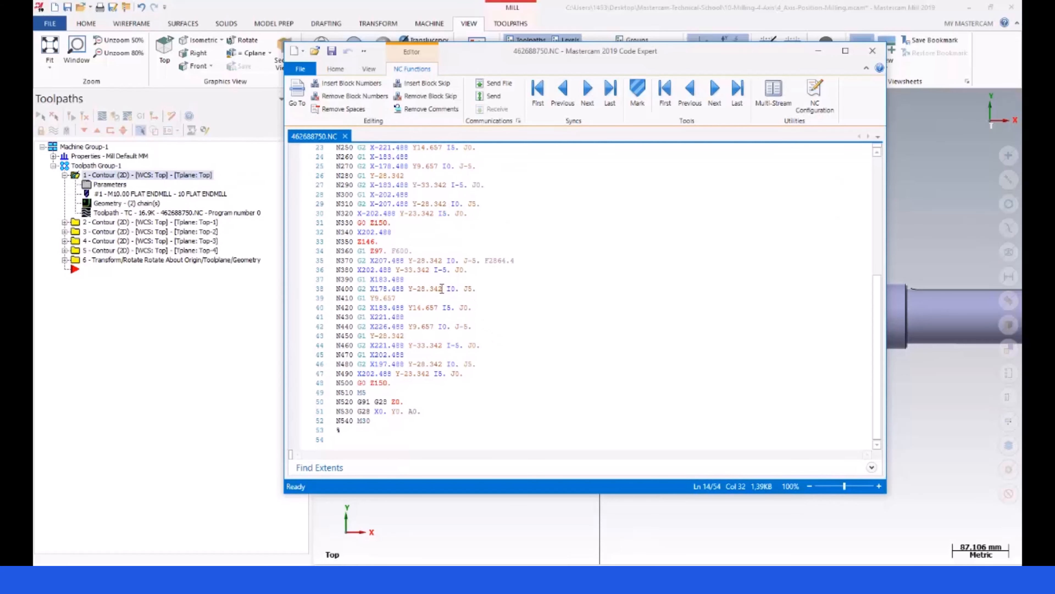
{"action": "scroll", "coordinate": [447, 307], "scroll_direction": "up", "scroll_amount": 7}
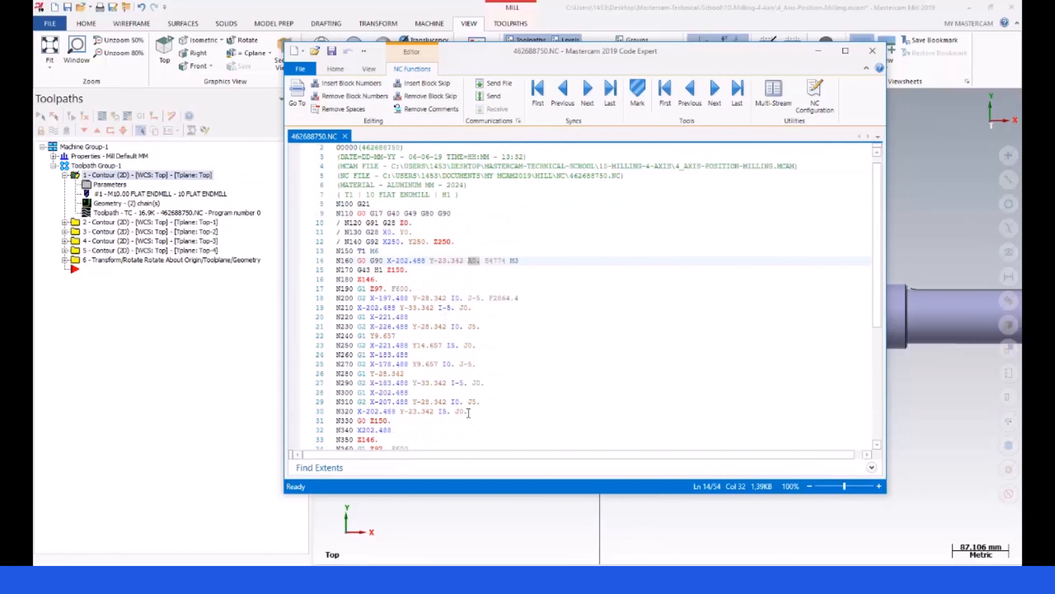
{"action": "left_click_drag", "start_coordinate": [469, 411], "coordinate": [294, 262]}
{"action": "scroll", "coordinate": [422, 341], "scroll_direction": "down", "scroll_amount": 2}
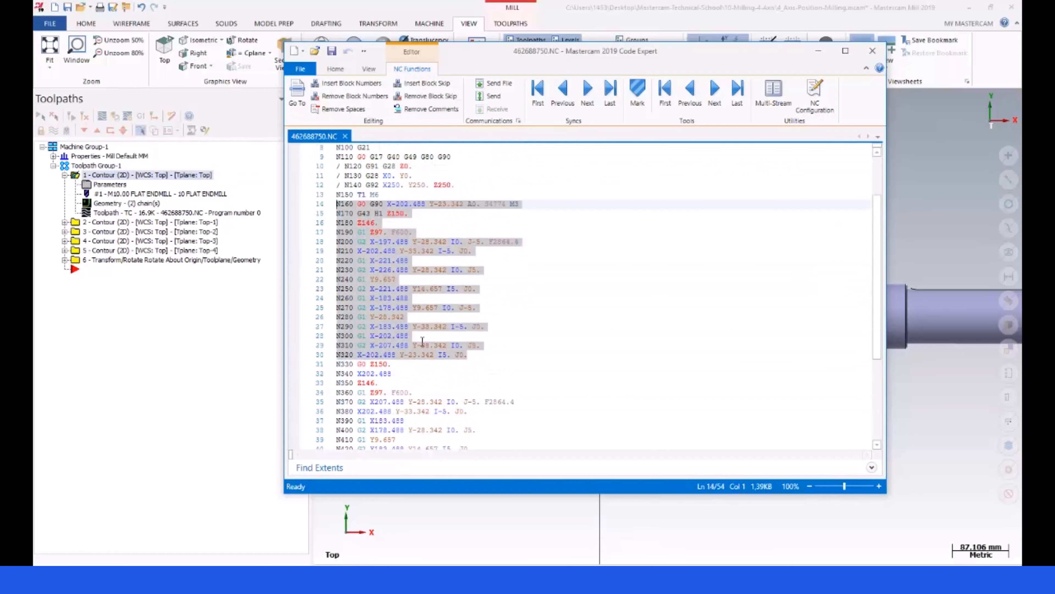
Examine the retract block N330 and the second pocket's plunge block N360, and close the code editor
{"action": "scroll", "coordinate": [423, 341], "scroll_direction": "down", "scroll_amount": 3}
{"action": "left_click", "coordinate": [339, 279]}
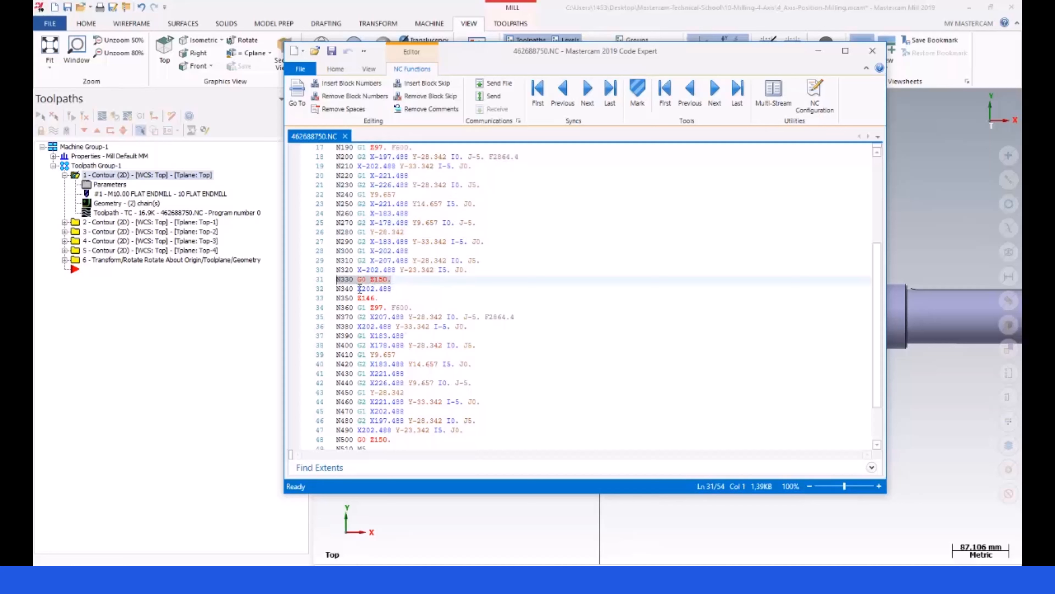
{"action": "left_click_drag", "start_coordinate": [415, 309], "coordinate": [335, 307]}
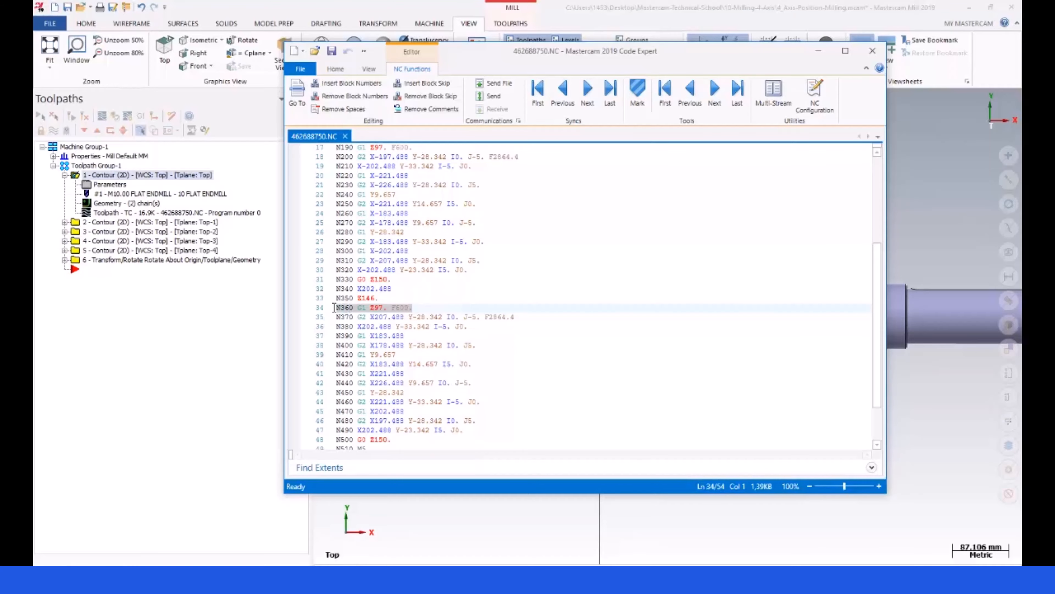
{"action": "left_click", "coordinate": [375, 308]}
{"action": "left_click_drag", "start_coordinate": [413, 307], "coordinate": [323, 311]}
{"action": "left_click", "coordinate": [872, 51]}
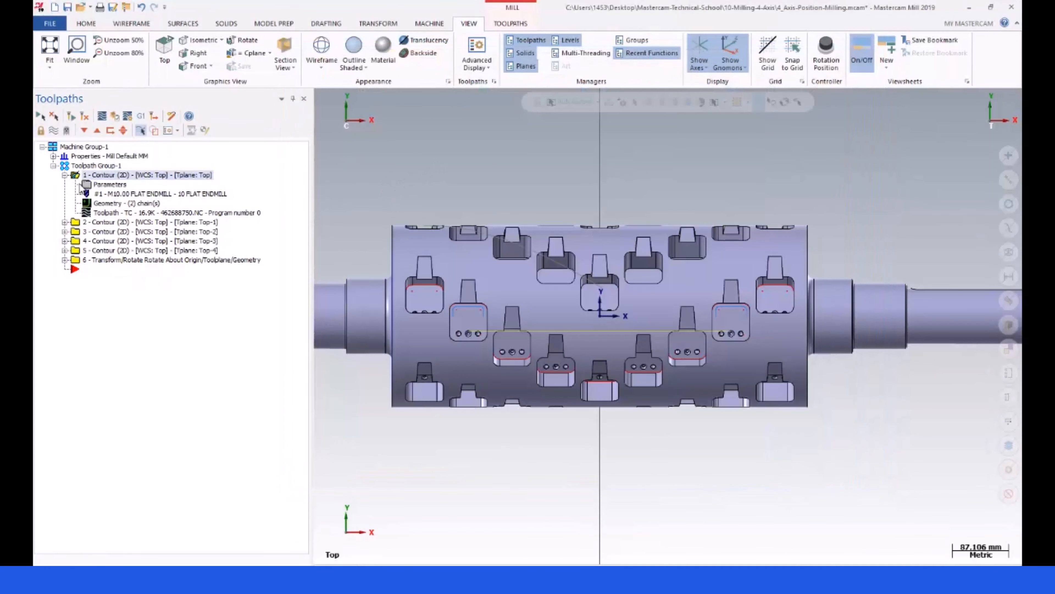
Collapse the first contour operation and duplicate the Top plane in the planes manager
{"action": "left_click", "coordinate": [64, 175]}
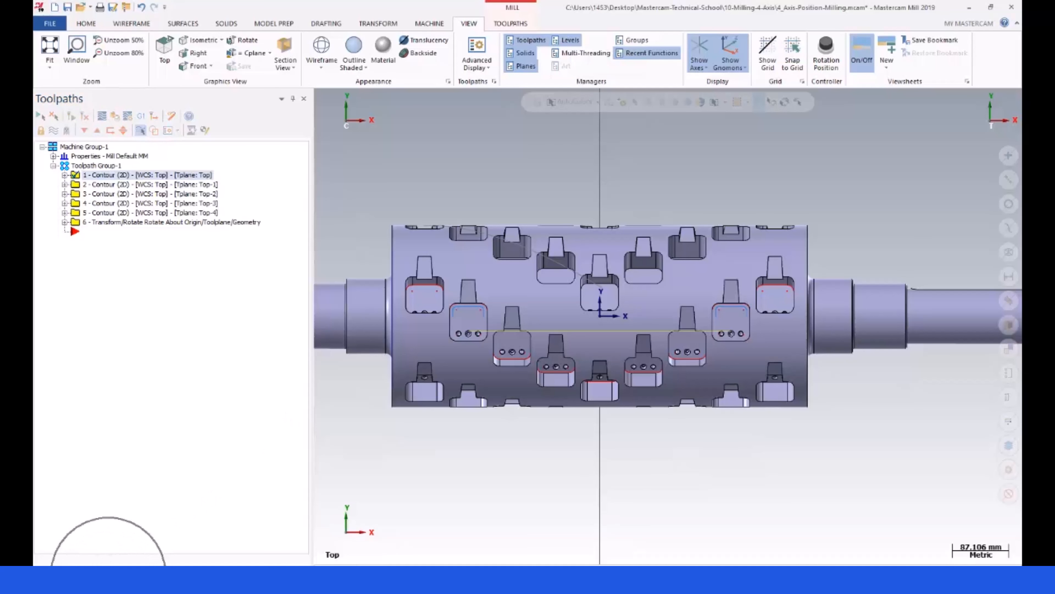
{"action": "left_click", "coordinate": [108, 575]}
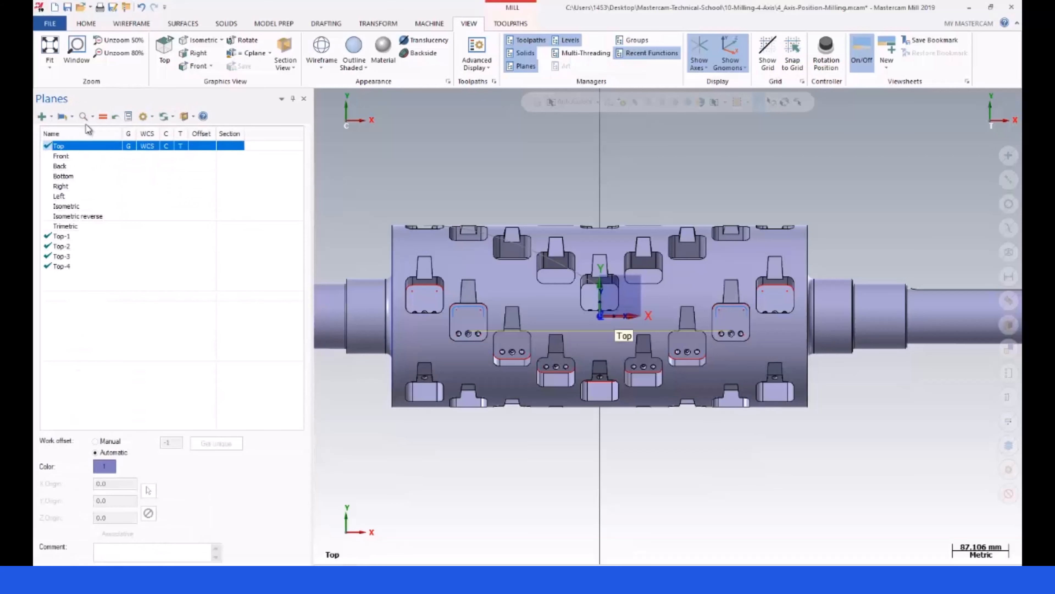
{"action": "right_click", "coordinate": [75, 145]}
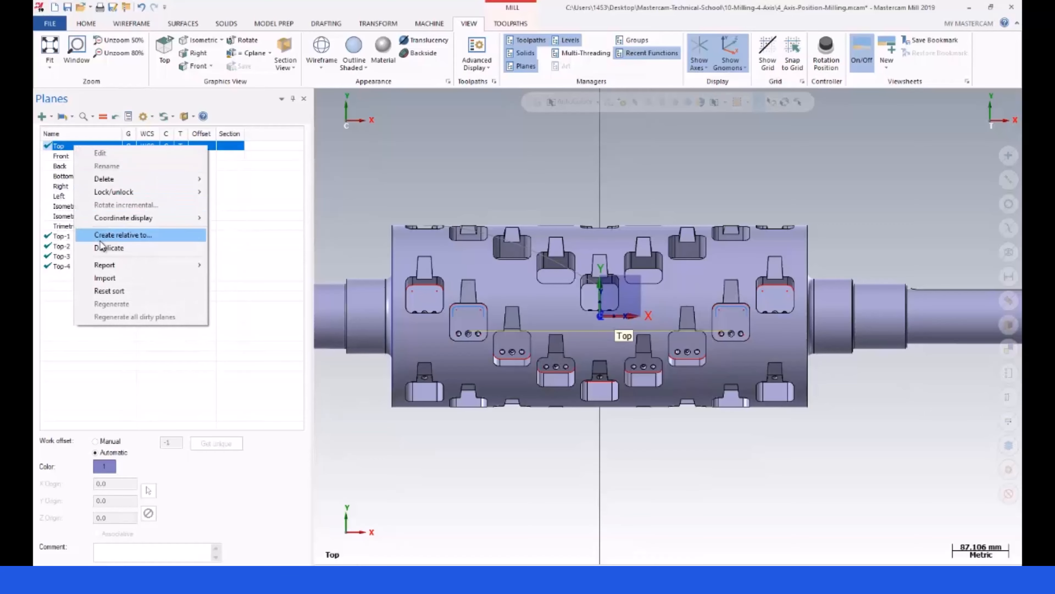
{"action": "left_click", "coordinate": [123, 249]}
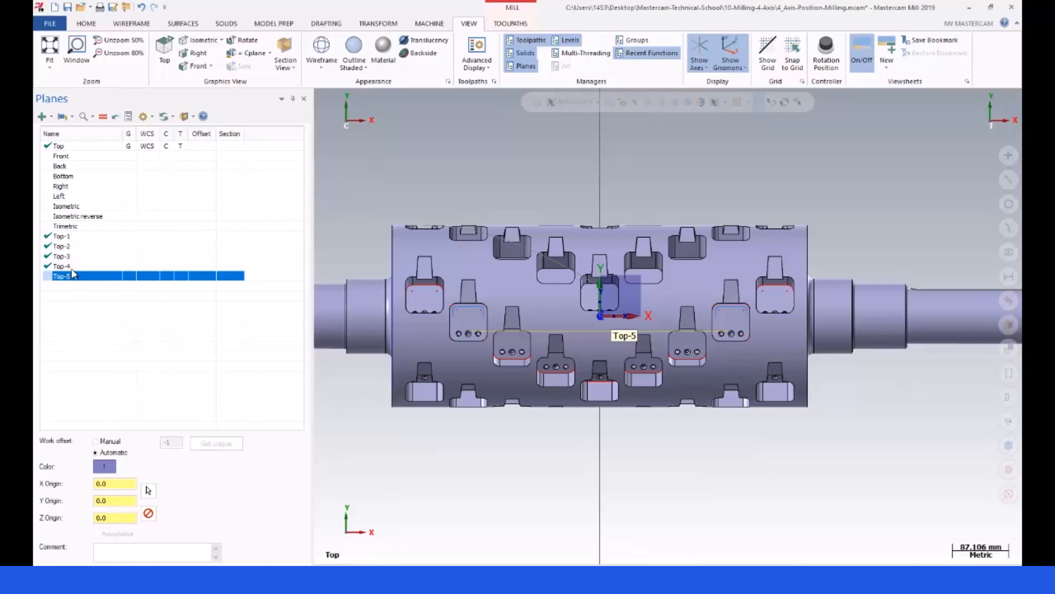
Rotate the duplicated plane incrementally by -17.6 degrees about the X axis
{"action": "right_click", "coordinate": [82, 280]}
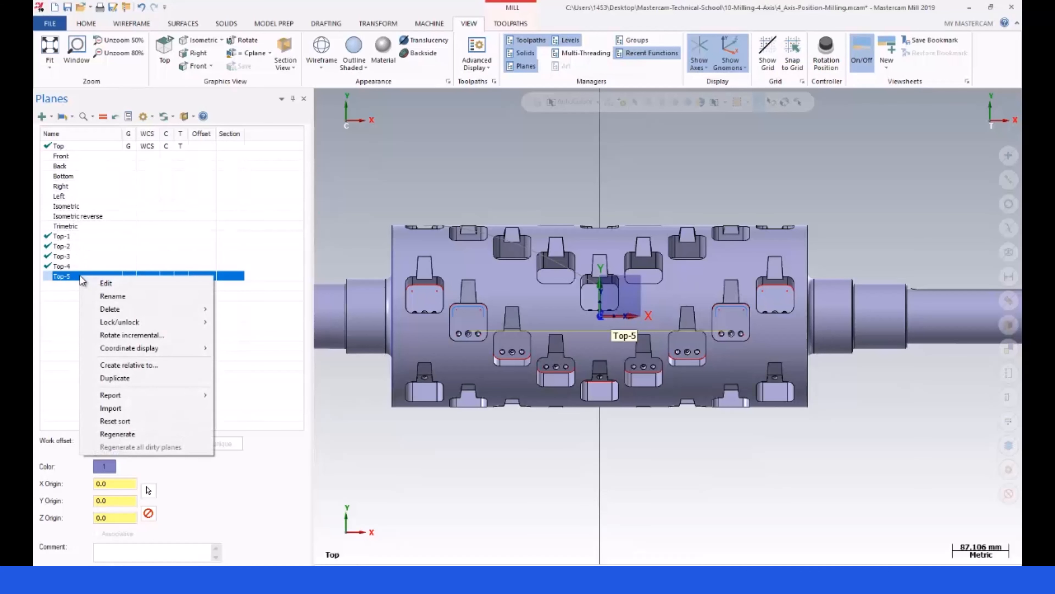
{"action": "left_click", "coordinate": [147, 336]}
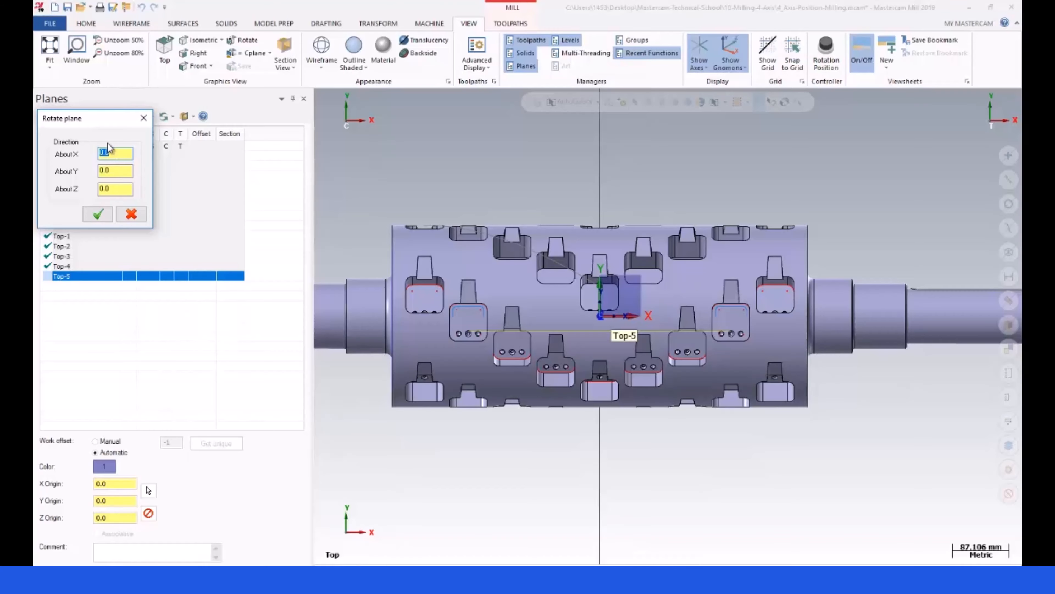
{"action": "left_click_drag", "start_coordinate": [96, 120], "coordinate": [138, 146]}
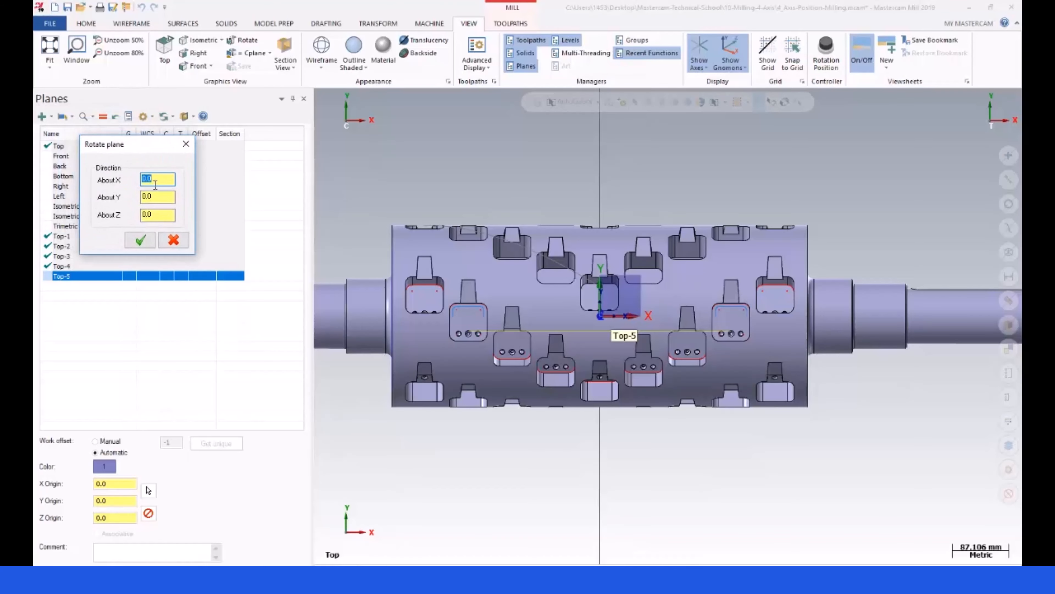
{"action": "type", "text": "17.6"}
{"action": "key", "text": "Return"}
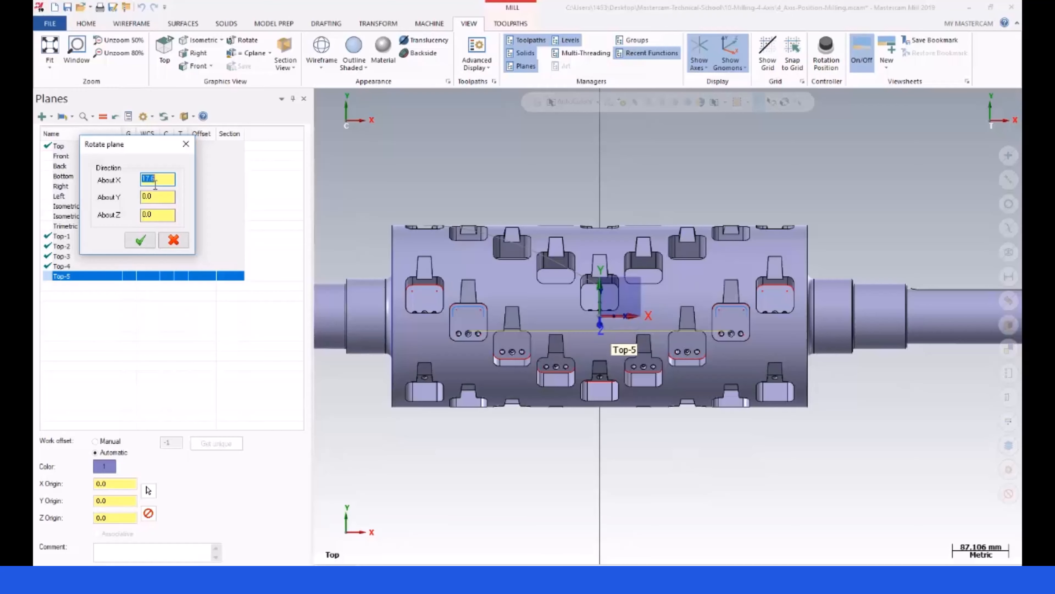
{"action": "left_click", "coordinate": [144, 180]}
{"action": "type", "text": "-"}
{"action": "key", "text": "Return"}
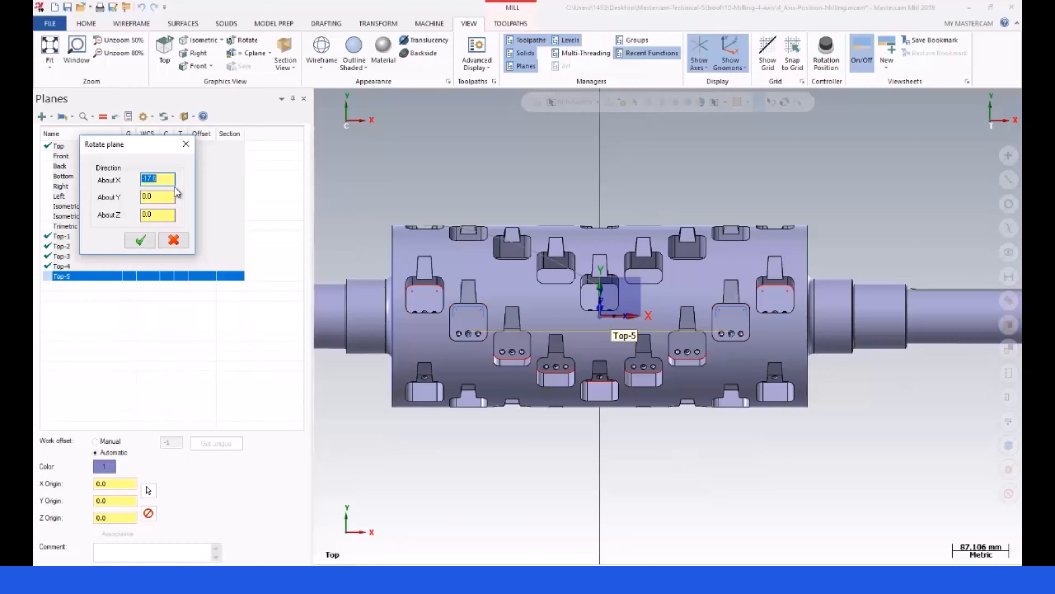
{"action": "left_click", "coordinate": [140, 240]}
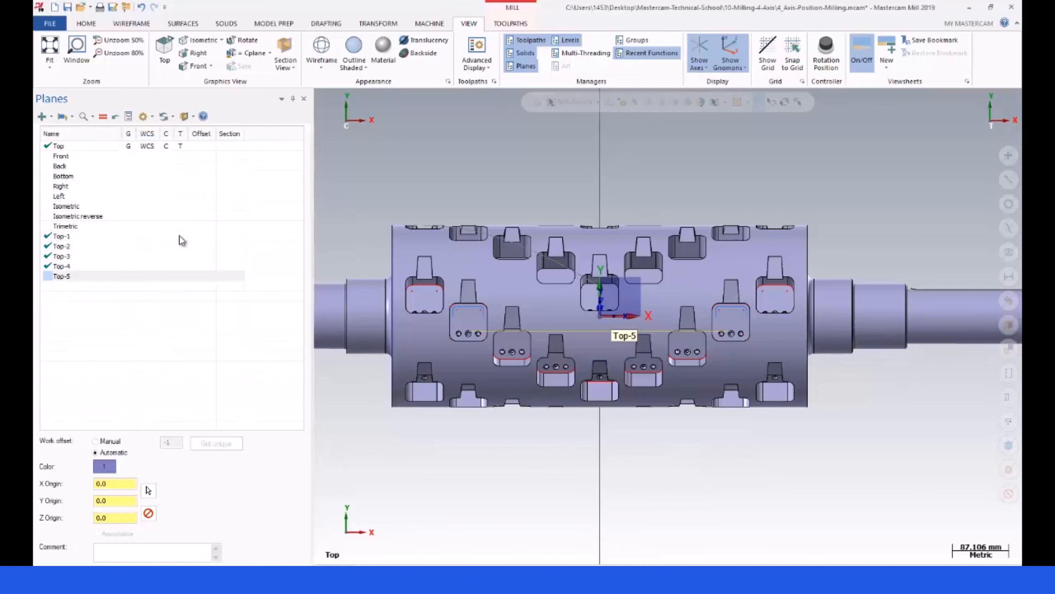
Try the duplicated plane as the WCS, and set Top-1 as the active view, WCS, construction and tool plane
{"action": "left_click", "coordinate": [141, 279]}
{"action": "left_click", "coordinate": [147, 276]}
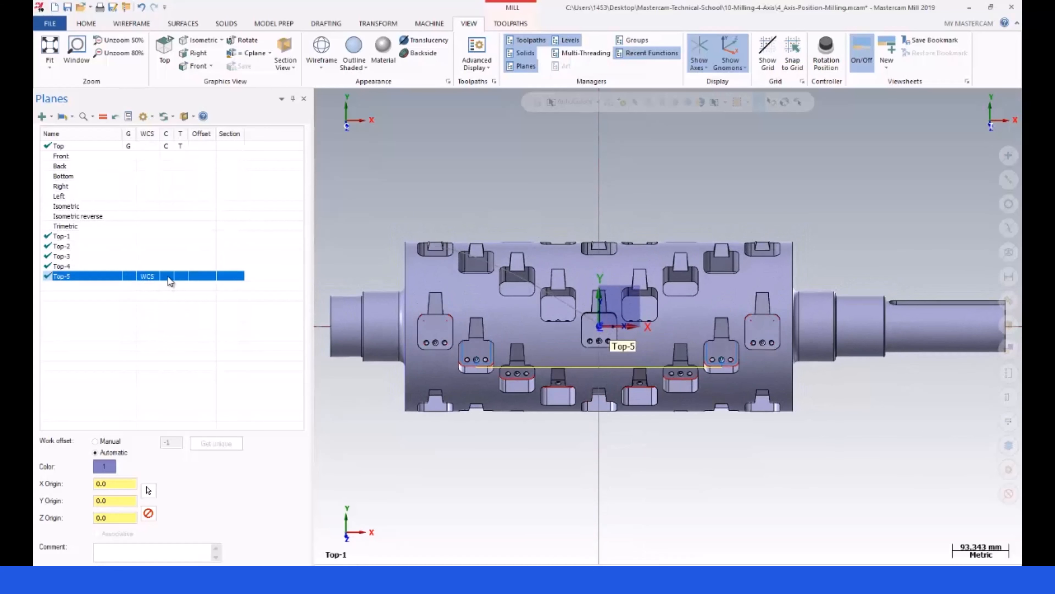
{"action": "left_click", "coordinate": [168, 277]}
{"action": "left_click", "coordinate": [120, 236]}
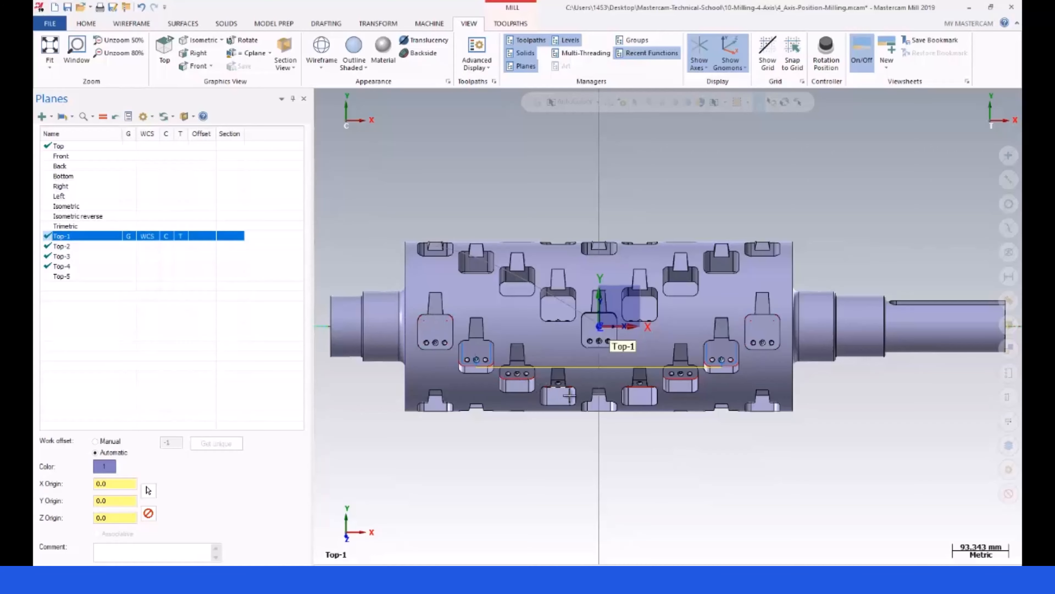
Delete the duplicated plane Top-5 from the planes list
{"action": "left_click", "coordinate": [69, 277]}
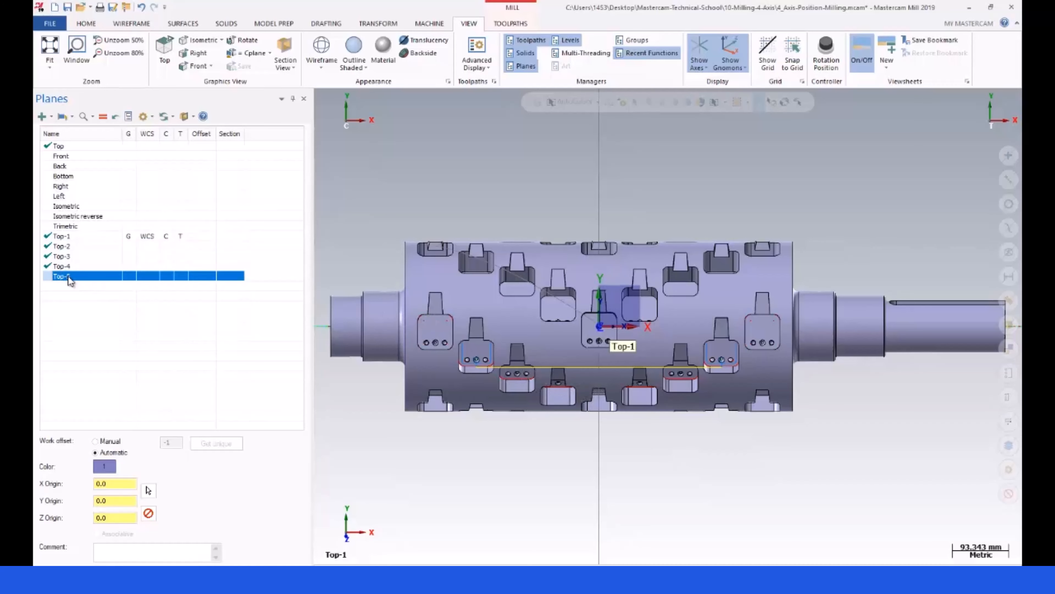
{"action": "right_click", "coordinate": [68, 277]}
{"action": "mouse_move", "coordinate": [106, 308]}
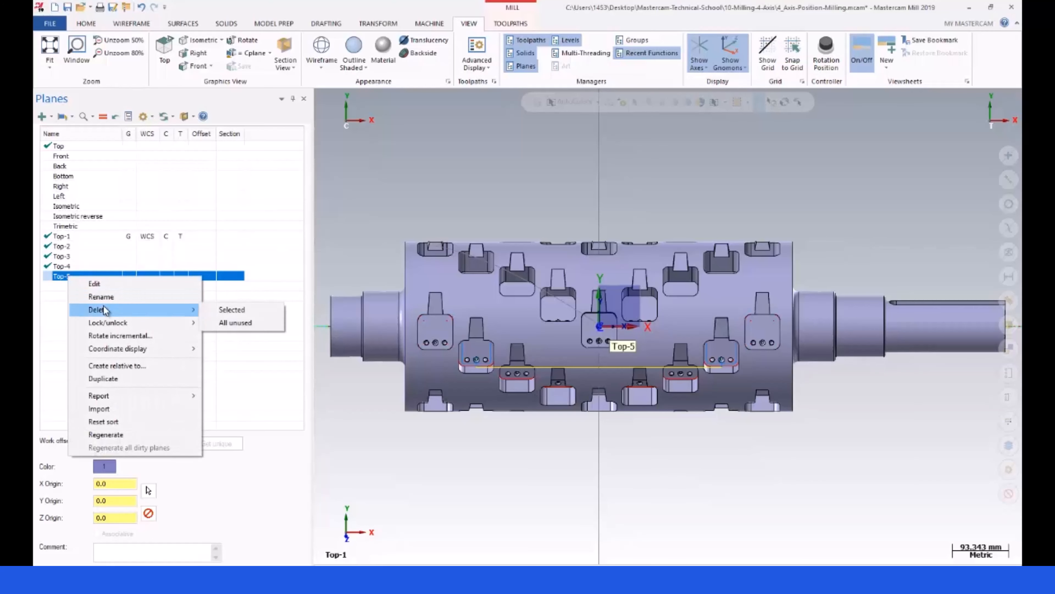
{"action": "left_click", "coordinate": [232, 309]}
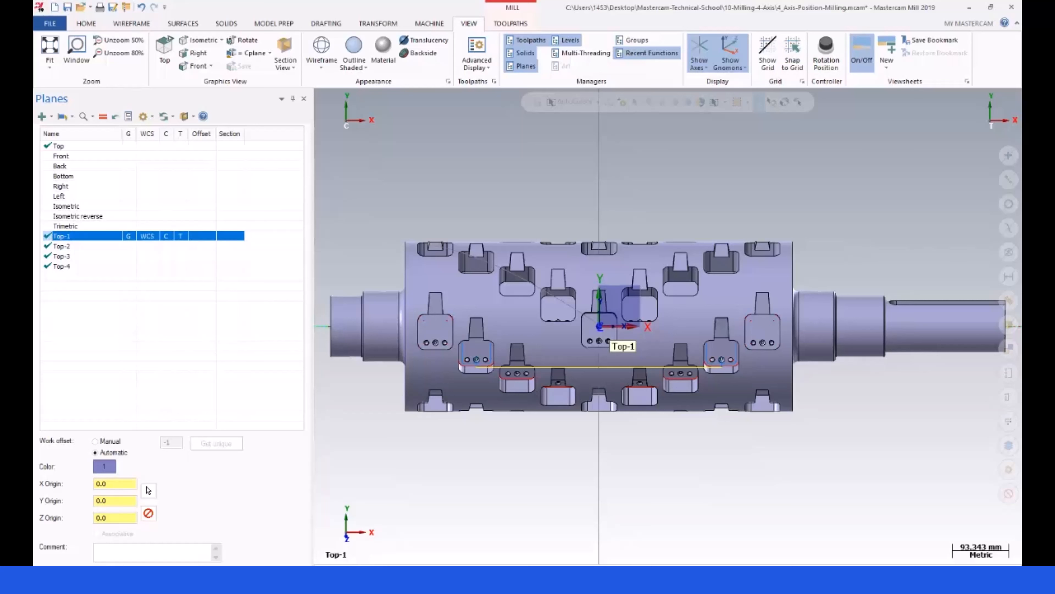
Return to the toolpath operations, select only the second contour operation and expand it
{"action": "left_click", "coordinate": [50, 570]}
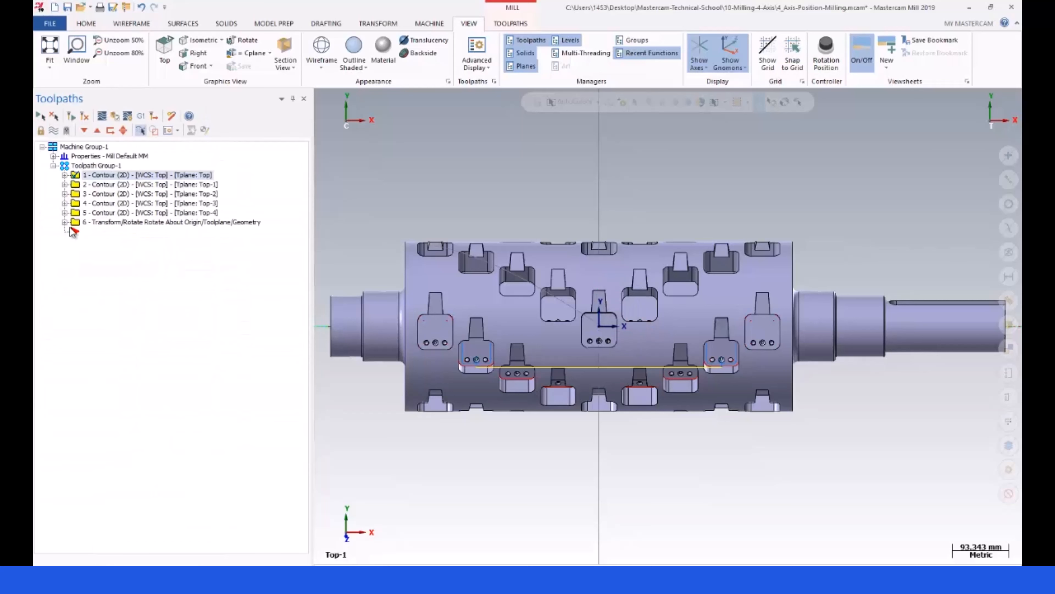
{"action": "left_click", "coordinate": [78, 185]}
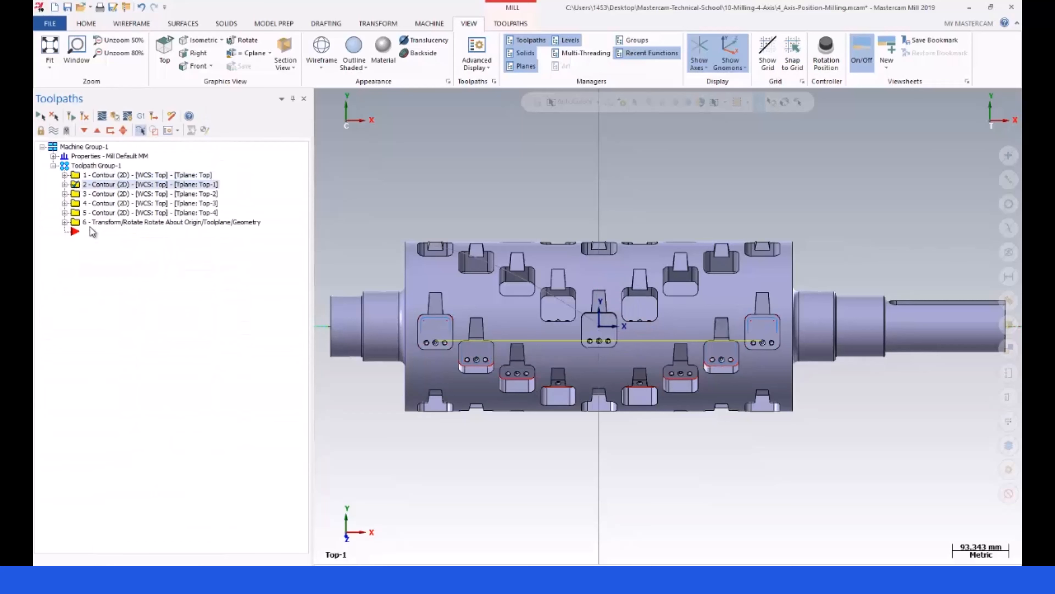
{"action": "left_click", "coordinate": [64, 184]}
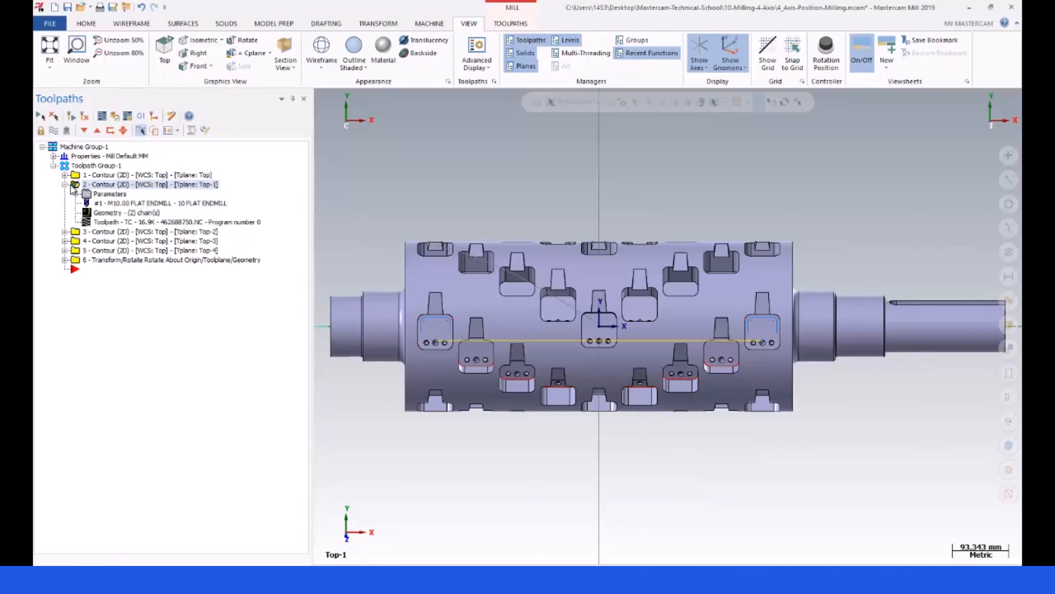
{"action": "left_click", "coordinate": [89, 195]}
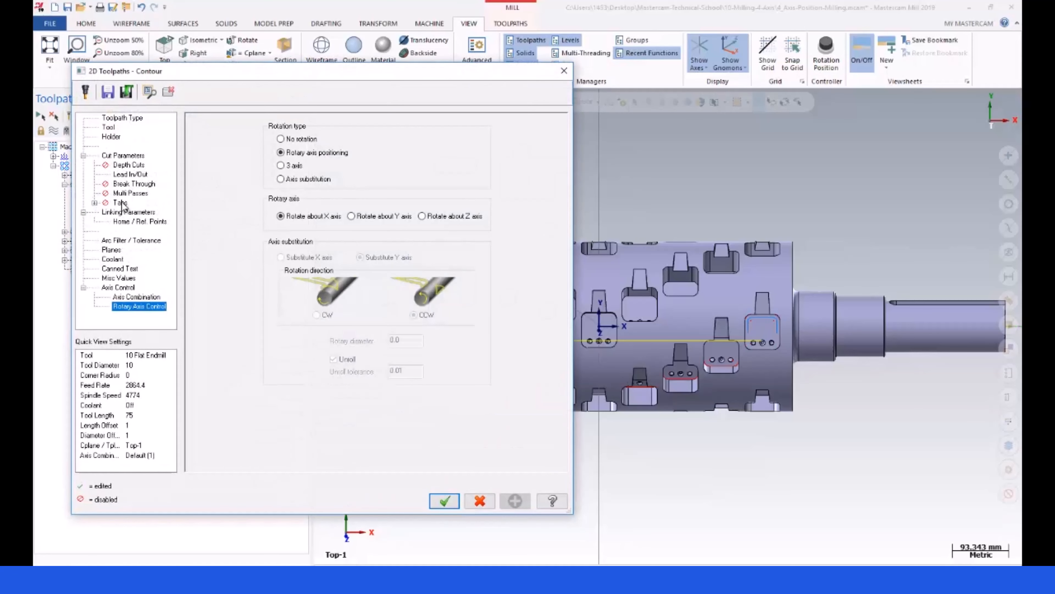
{"action": "left_click", "coordinate": [123, 213]}
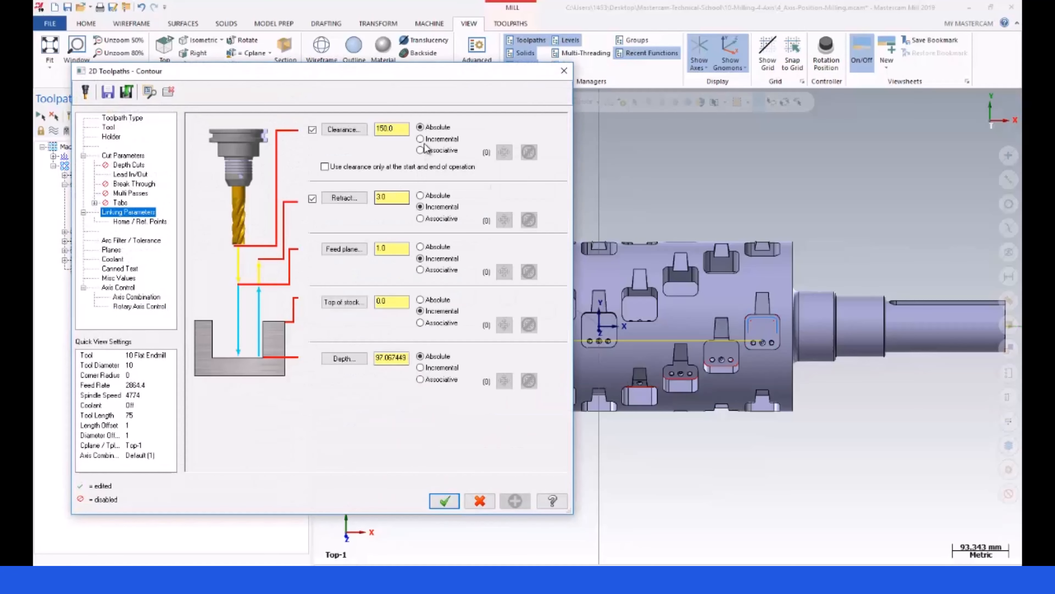
{"action": "left_click", "coordinate": [420, 368]}
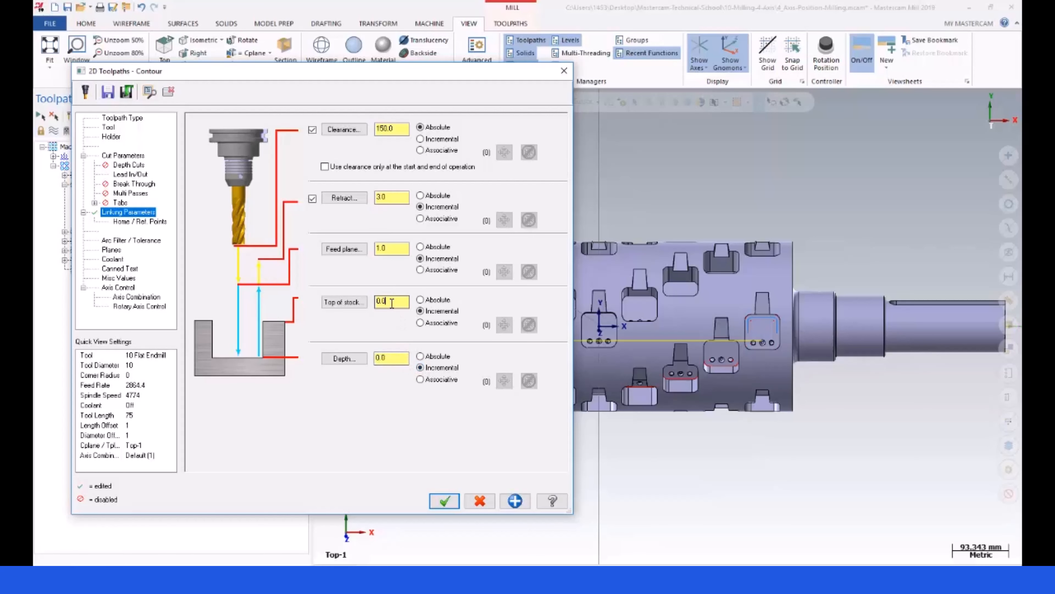
{"action": "left_click", "coordinate": [481, 499]}
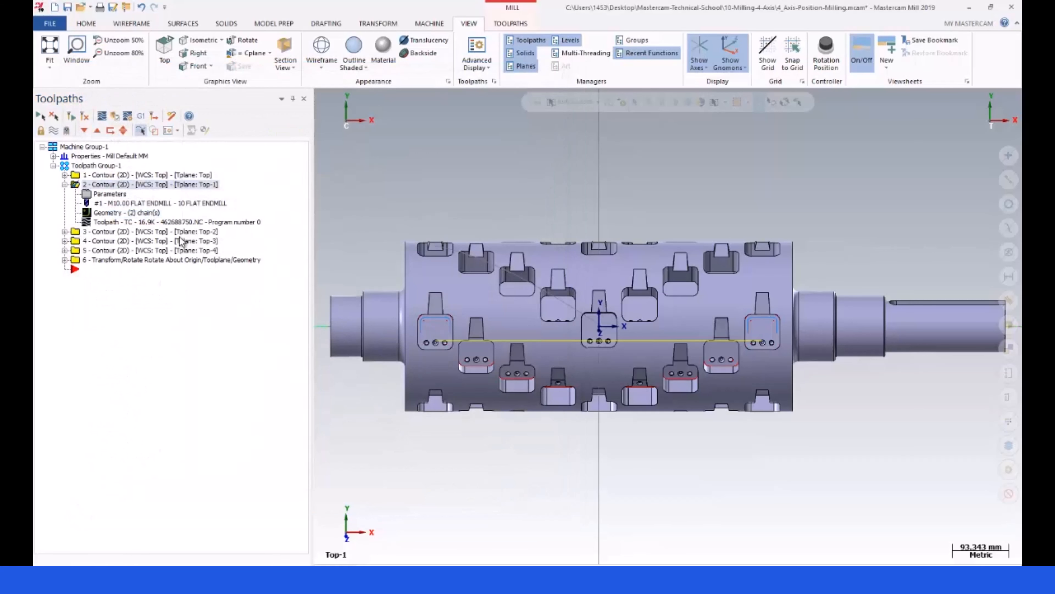
Using the first contour's linking parameters as reference, set the second contour's retract to 30, feed plane 25, top of stock 24, incremental depth 0, and regenerate
{"action": "left_click", "coordinate": [87, 193]}
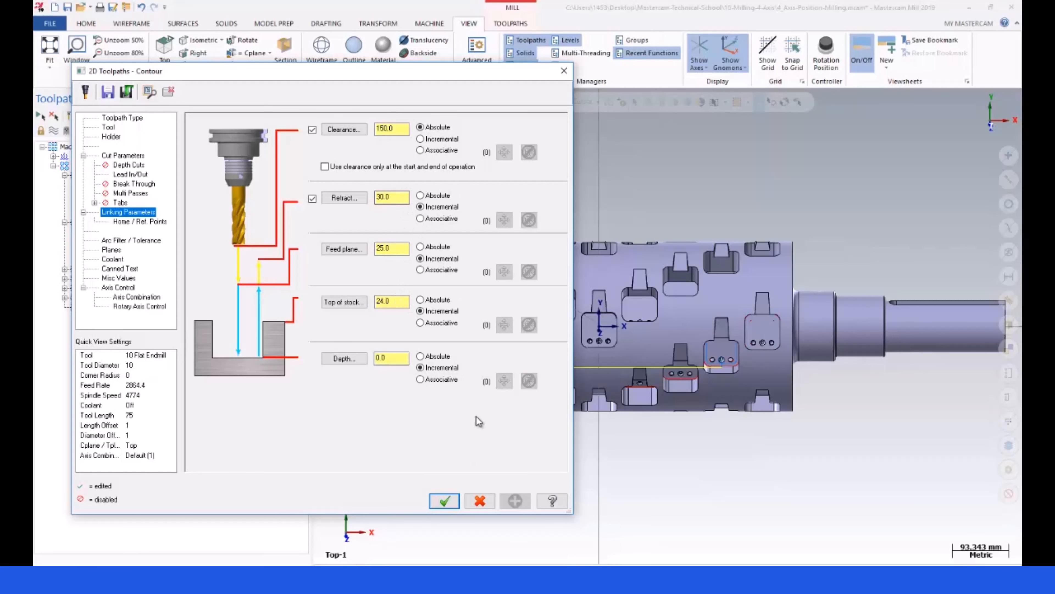
{"action": "left_click", "coordinate": [482, 501]}
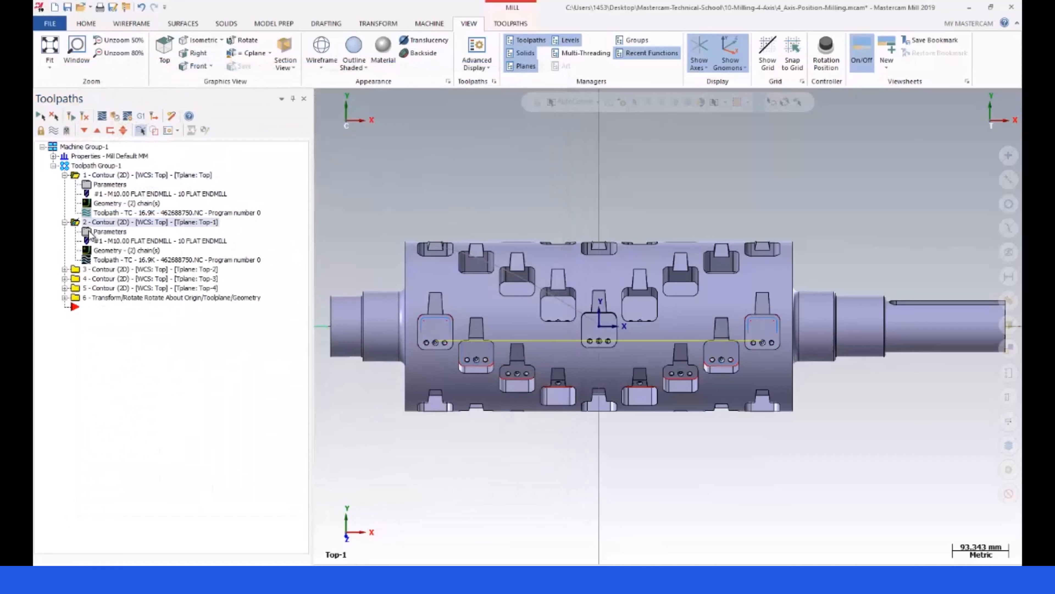
{"action": "left_click", "coordinate": [89, 231]}
{"action": "double_click", "coordinate": [390, 303]}
{"action": "type", "text": "24"}
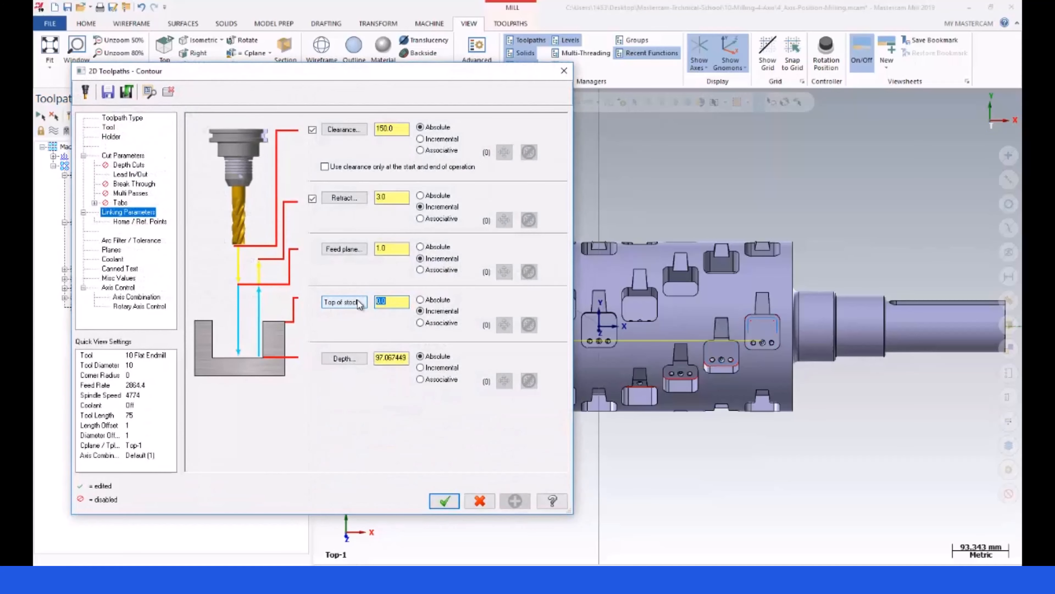
{"action": "double_click", "coordinate": [392, 249]}
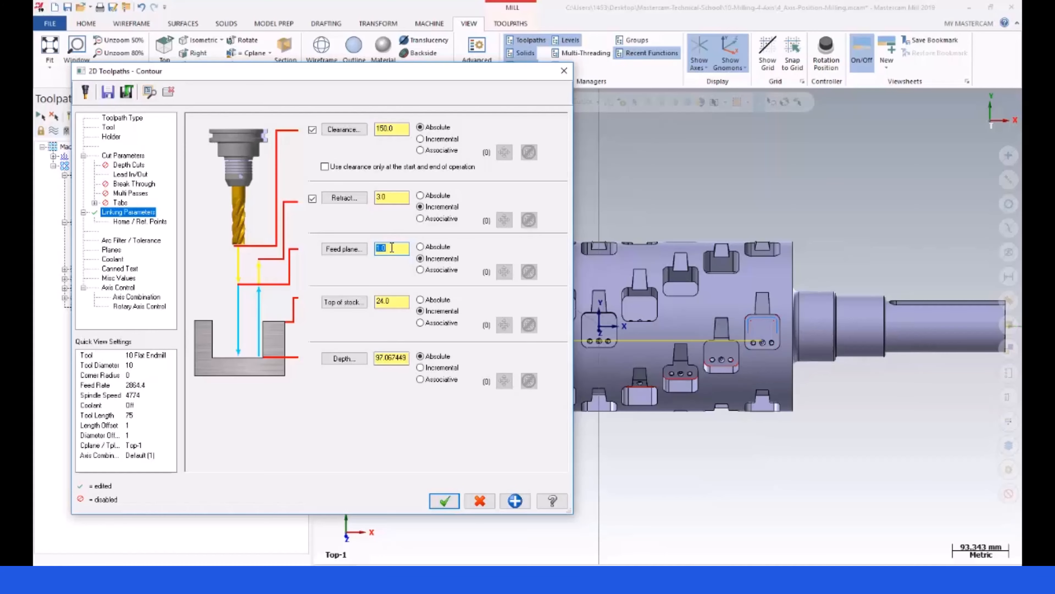
{"action": "type", "text": "25"}
{"action": "double_click", "coordinate": [390, 198]}
{"action": "left_click", "coordinate": [415, 368]}
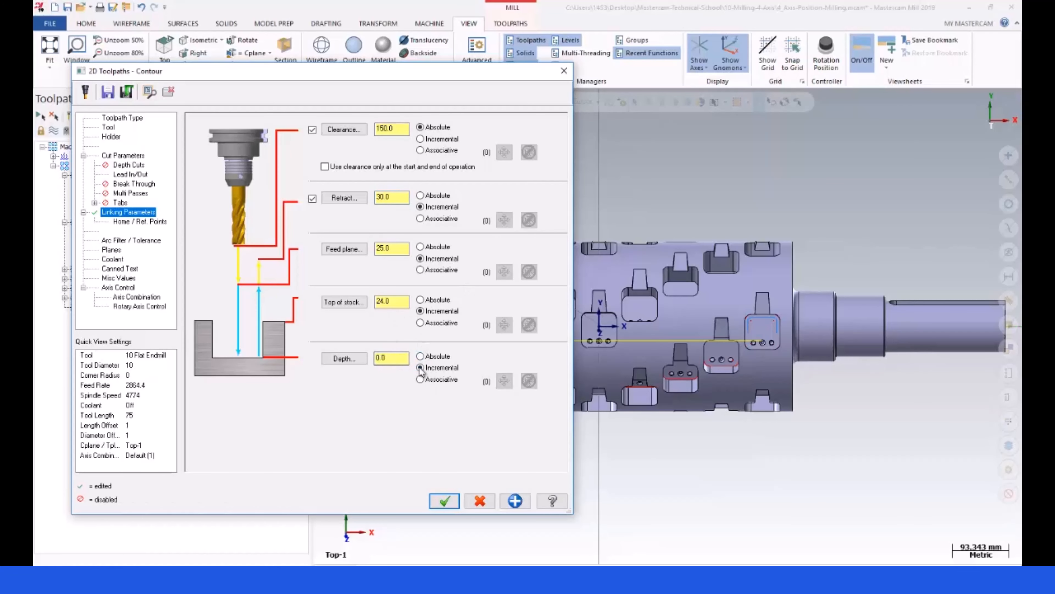
{"action": "left_click", "coordinate": [443, 501]}
{"action": "left_click", "coordinate": [85, 117]}
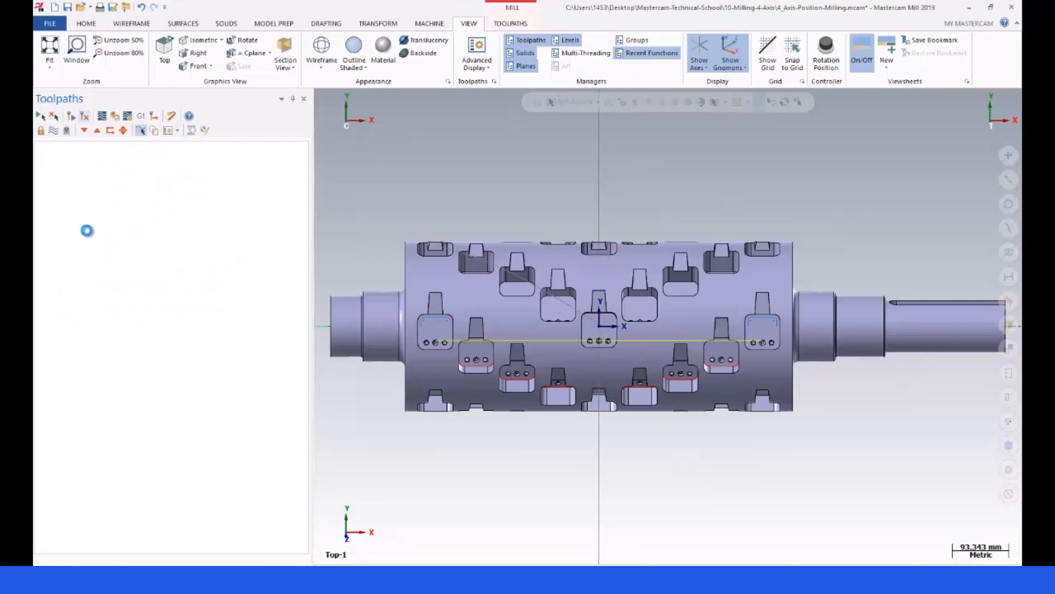
Review the second contour's cut parameters and lead in/out arc values, and copy the entry settings to the exit
{"action": "left_click", "coordinate": [107, 231]}
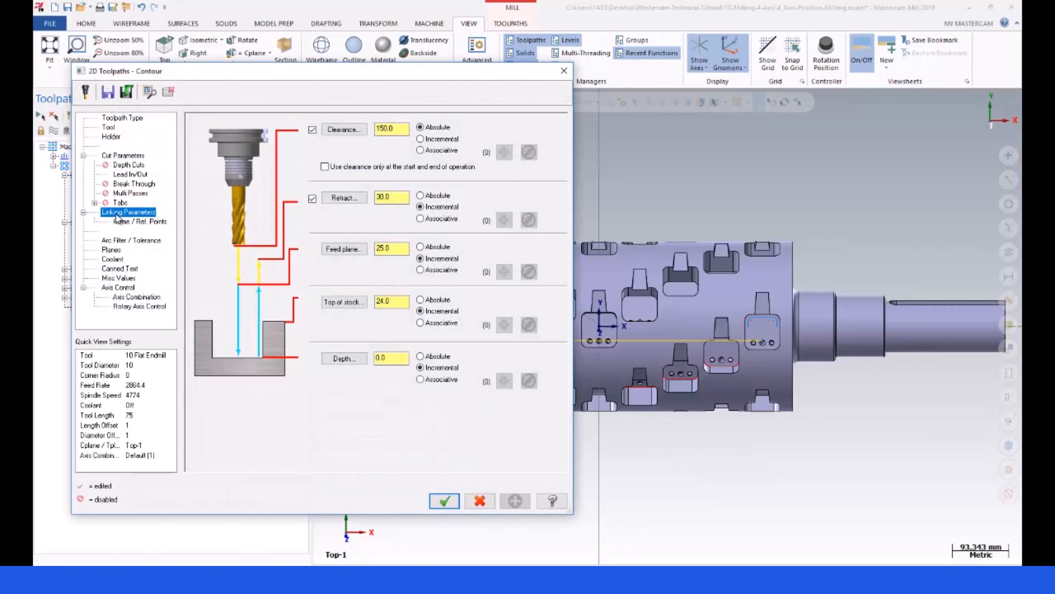
{"action": "left_click", "coordinate": [121, 156]}
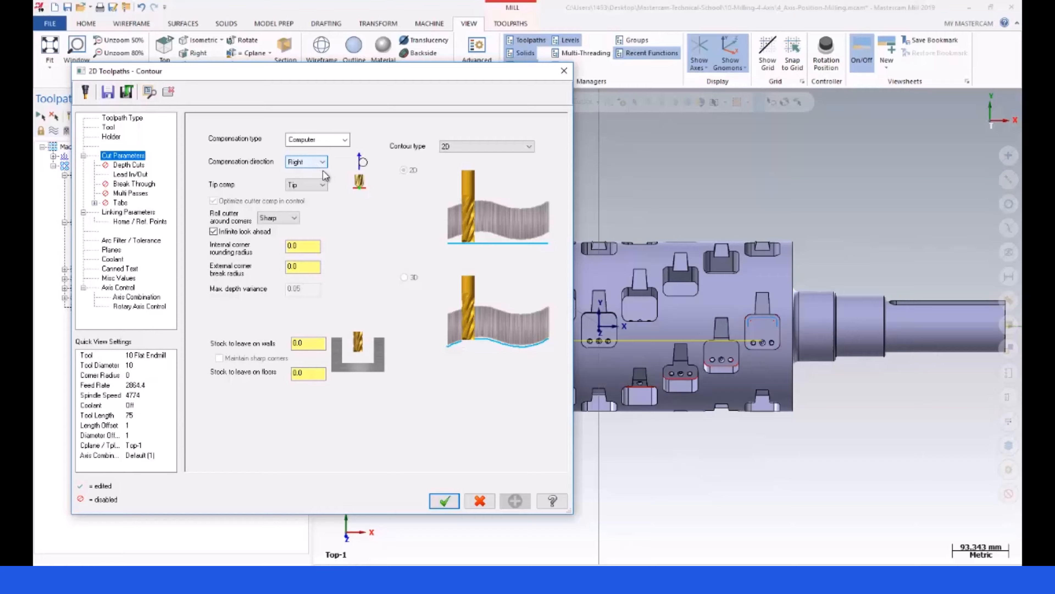
{"action": "left_click", "coordinate": [126, 169]}
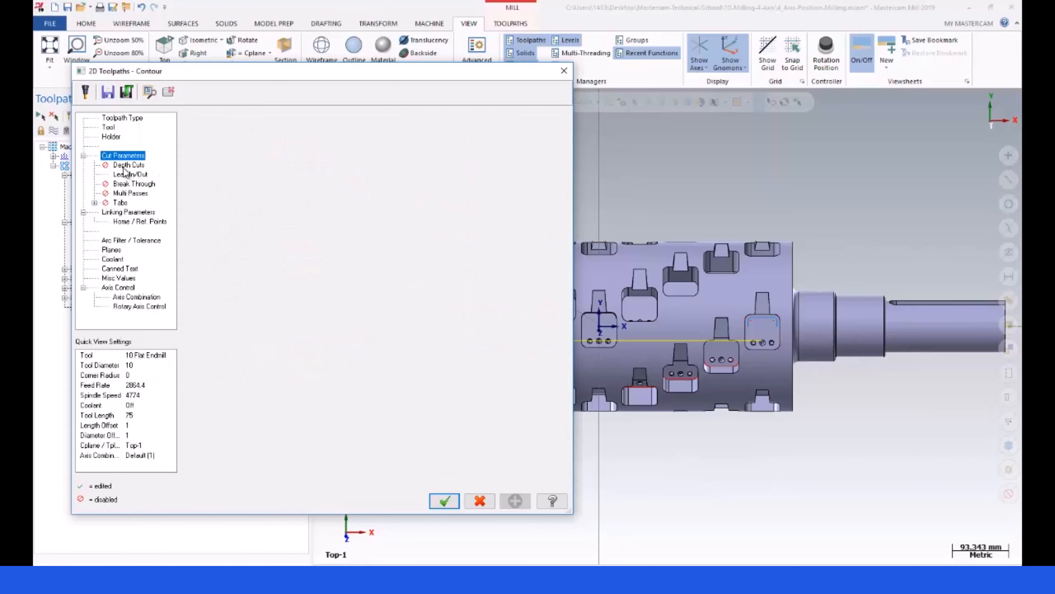
{"action": "left_click", "coordinate": [130, 174]}
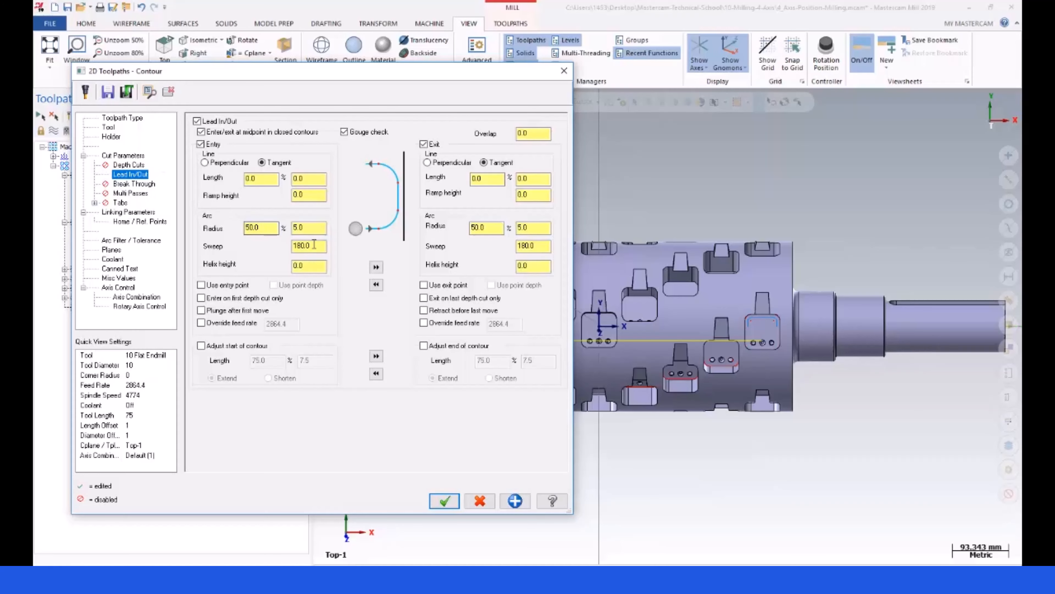
{"action": "left_click_drag", "start_coordinate": [315, 245], "coordinate": [267, 241]}
{"action": "left_click_drag", "start_coordinate": [261, 228], "coordinate": [237, 232]}
{"action": "key", "text": "Tab"}
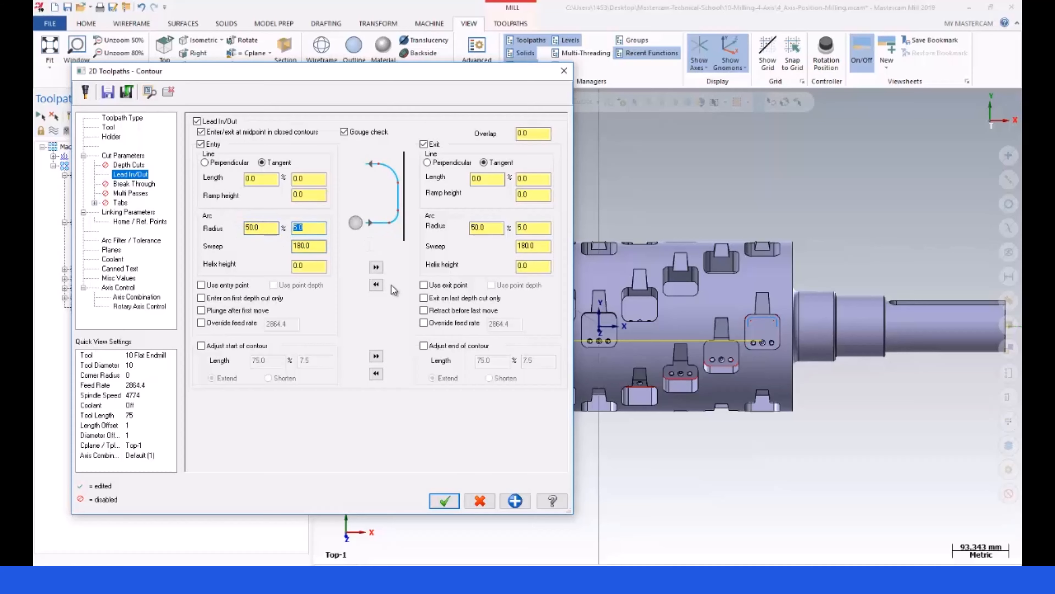
{"action": "left_click", "coordinate": [376, 267]}
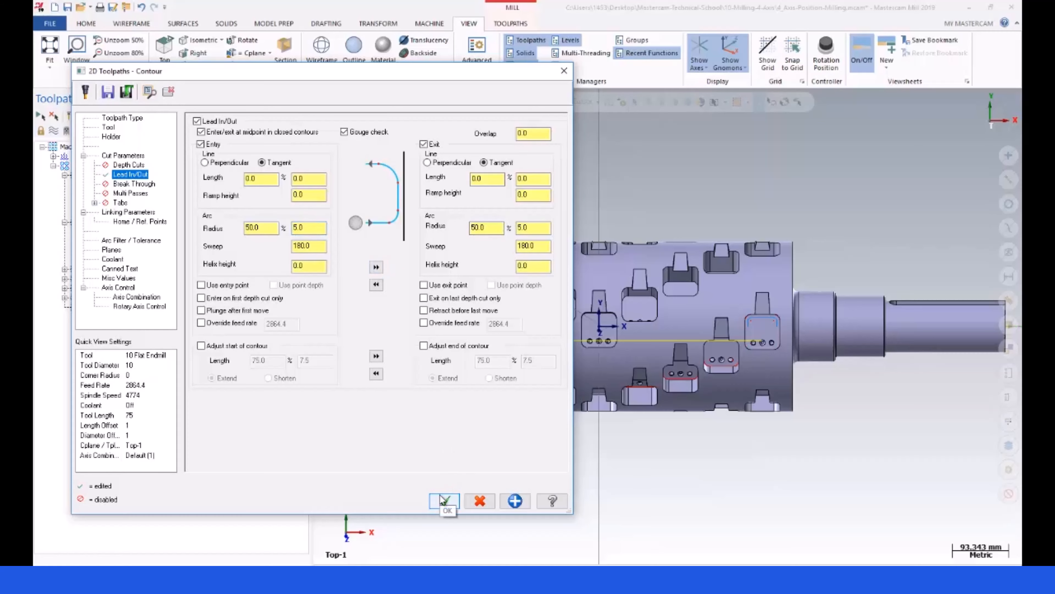
Keep Top-1 as the second contour's tool plane, check its working coordinate system and X-axis rotary positioning, and accept the parameters
{"action": "left_click", "coordinate": [110, 250]}
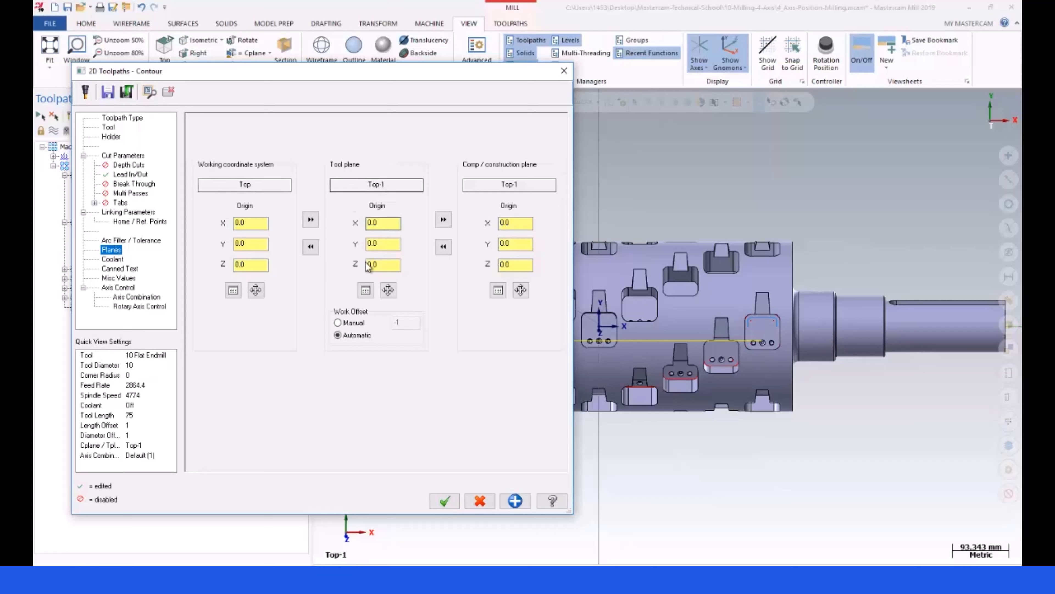
{"action": "left_click", "coordinate": [365, 289]}
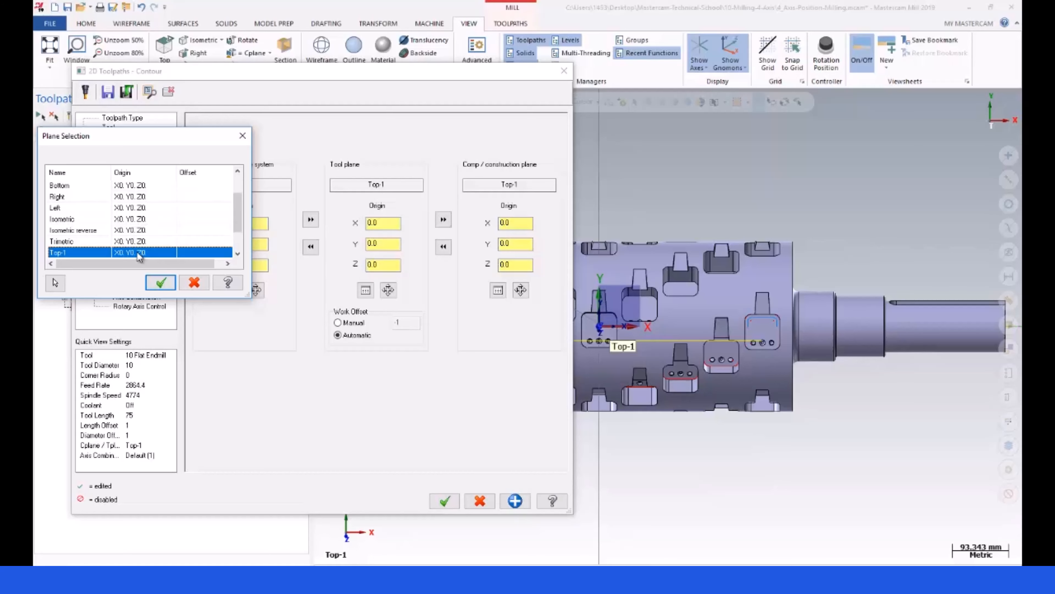
{"action": "left_click", "coordinate": [161, 282]}
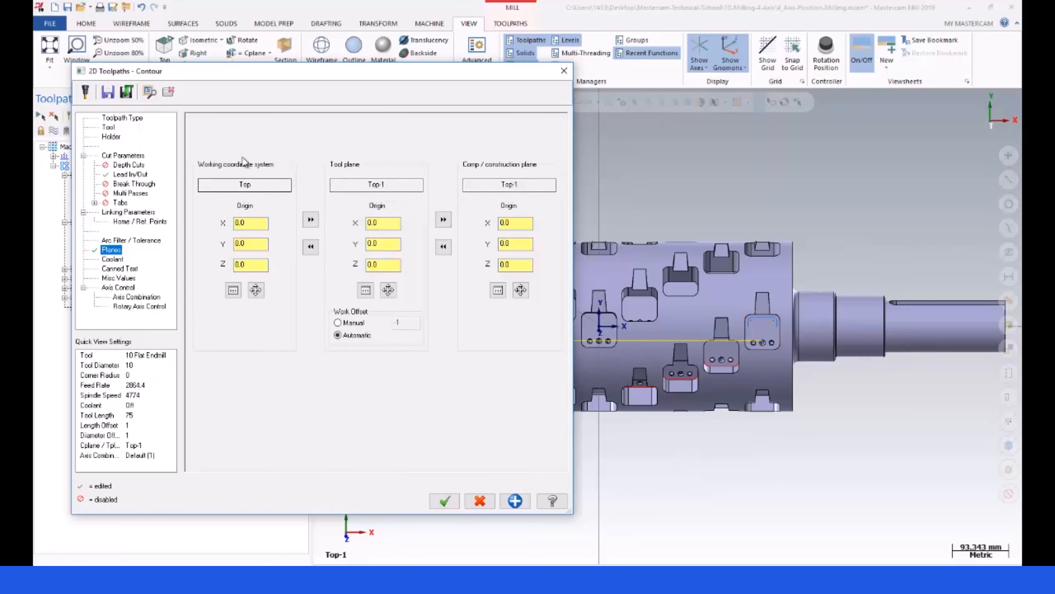
{"action": "double_click", "coordinate": [232, 184]}
{"action": "left_click", "coordinate": [132, 306]}
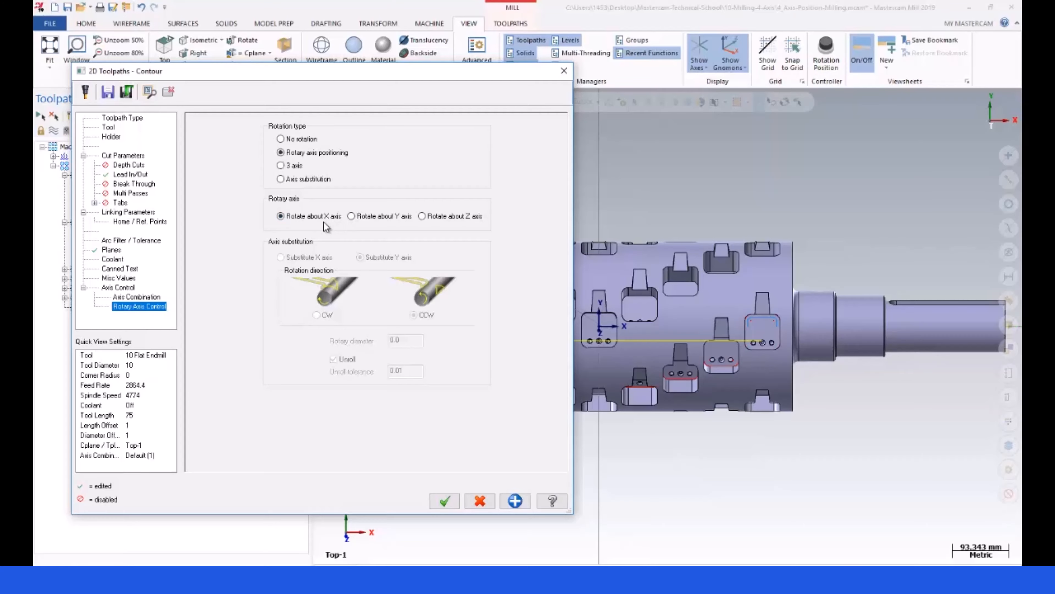
{"action": "left_click", "coordinate": [444, 501]}
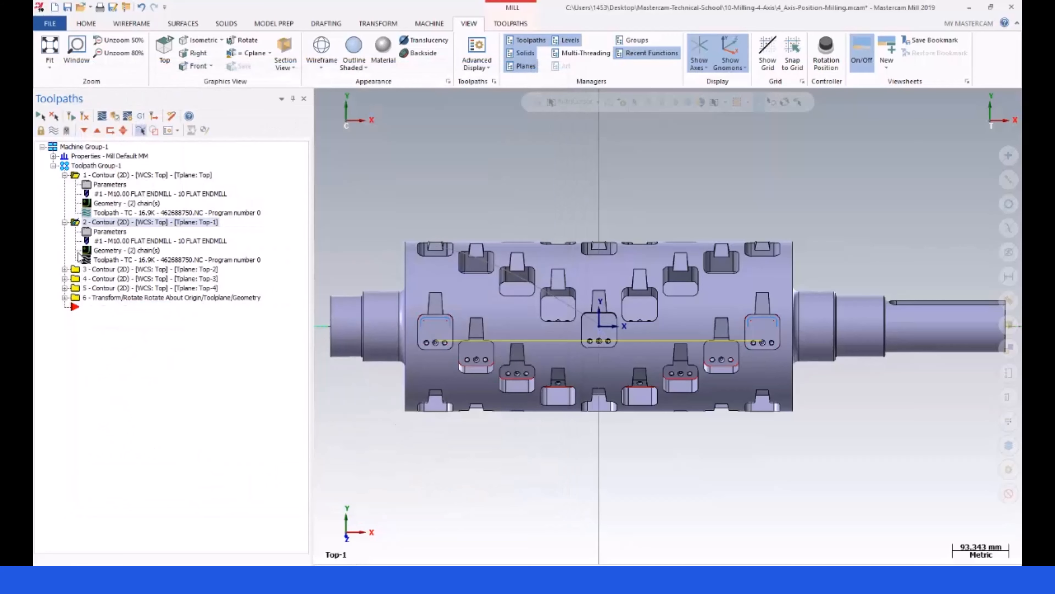
Select and expand the third contour operation, and make Top-2 the active graphics view, WCS, construction plane and tool plane
{"action": "left_click", "coordinate": [75, 269]}
{"action": "left_click", "coordinate": [65, 270]}
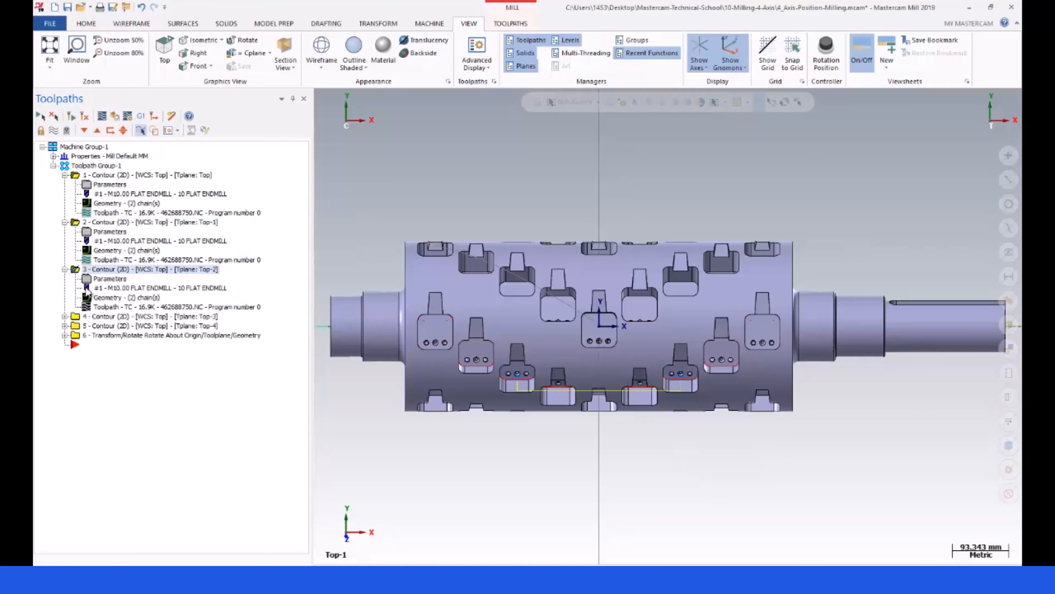
{"action": "left_click", "coordinate": [109, 570]}
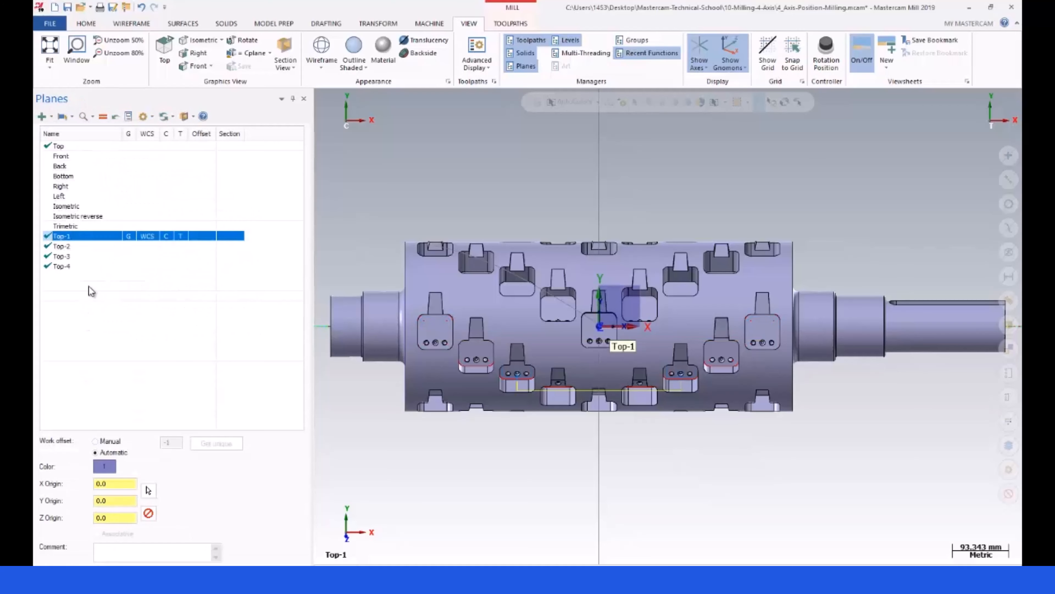
{"action": "left_click", "coordinate": [149, 247]}
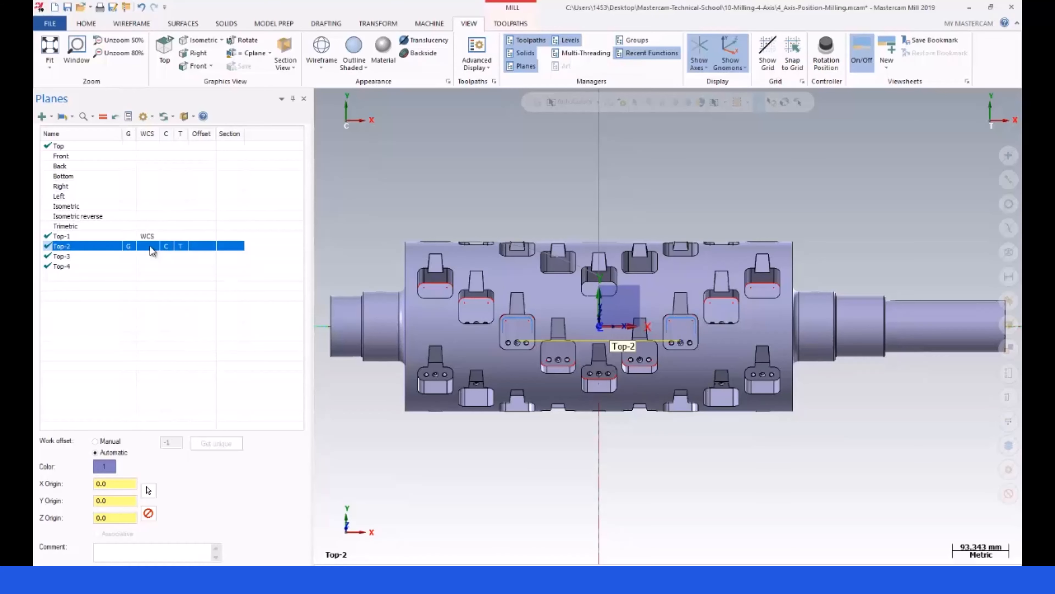
{"action": "left_click", "coordinate": [150, 247]}
{"action": "left_click", "coordinate": [49, 571]}
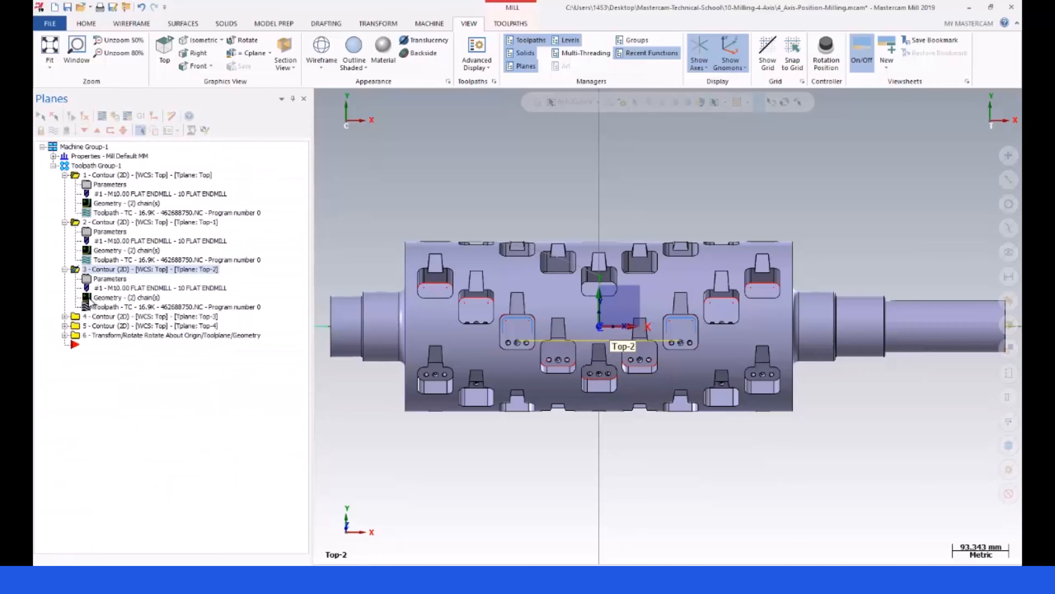
Check the third contour's chains and set its linking parameters to top of stock 24 and incremental depth 0
{"action": "left_click", "coordinate": [100, 300]}
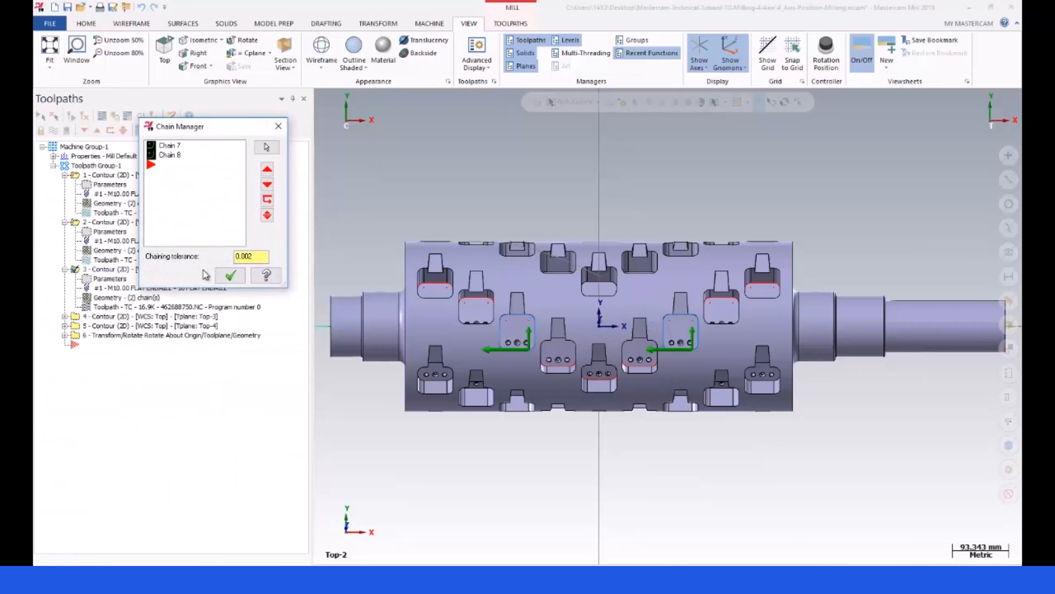
{"action": "left_click", "coordinate": [231, 275]}
{"action": "left_click", "coordinate": [88, 279]}
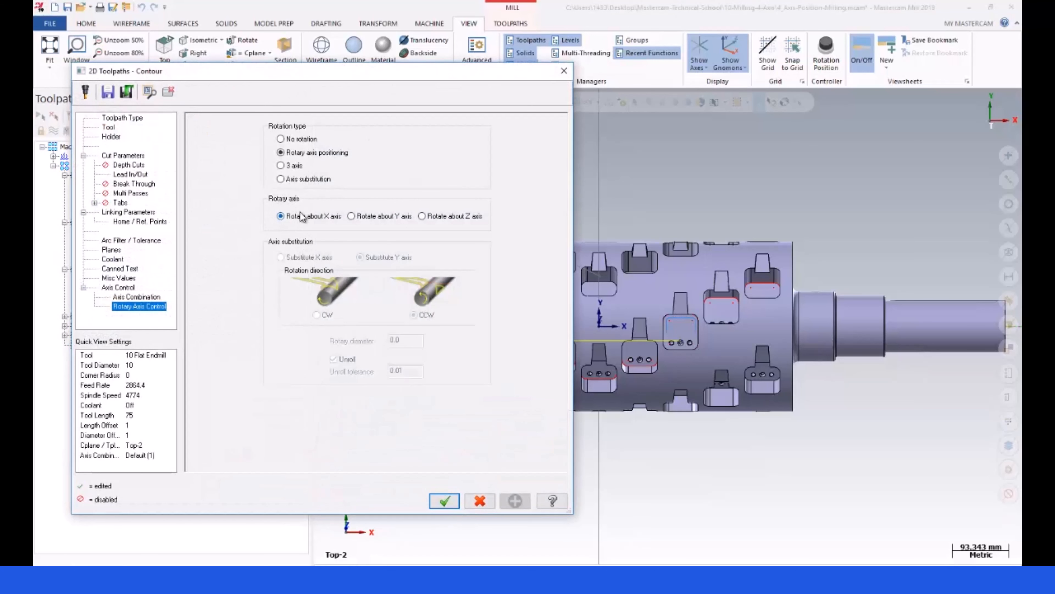
{"action": "left_click", "coordinate": [128, 212]}
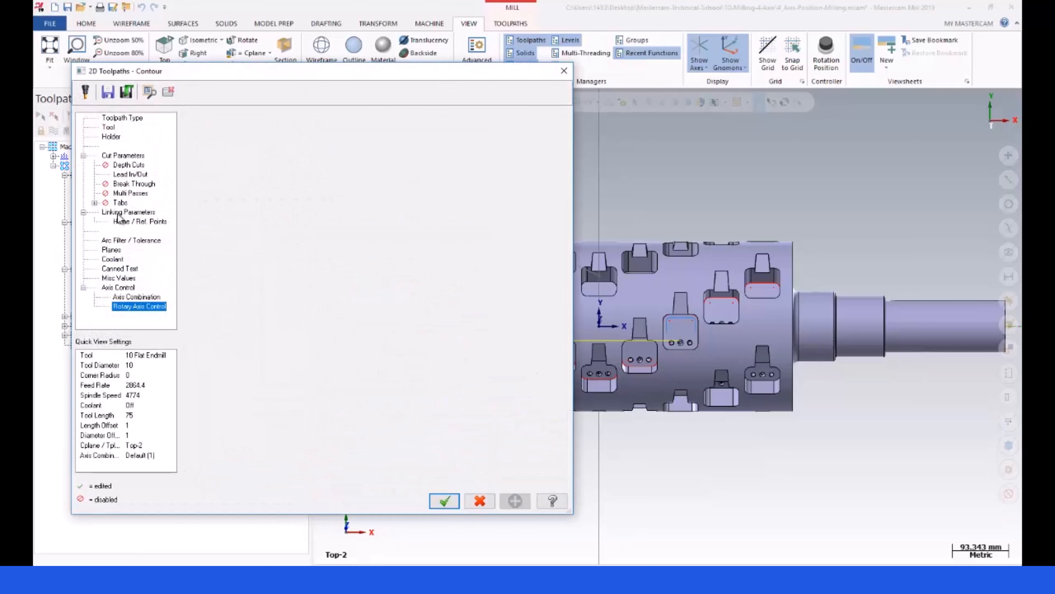
{"action": "left_click_drag", "start_coordinate": [405, 301], "coordinate": [364, 301]}
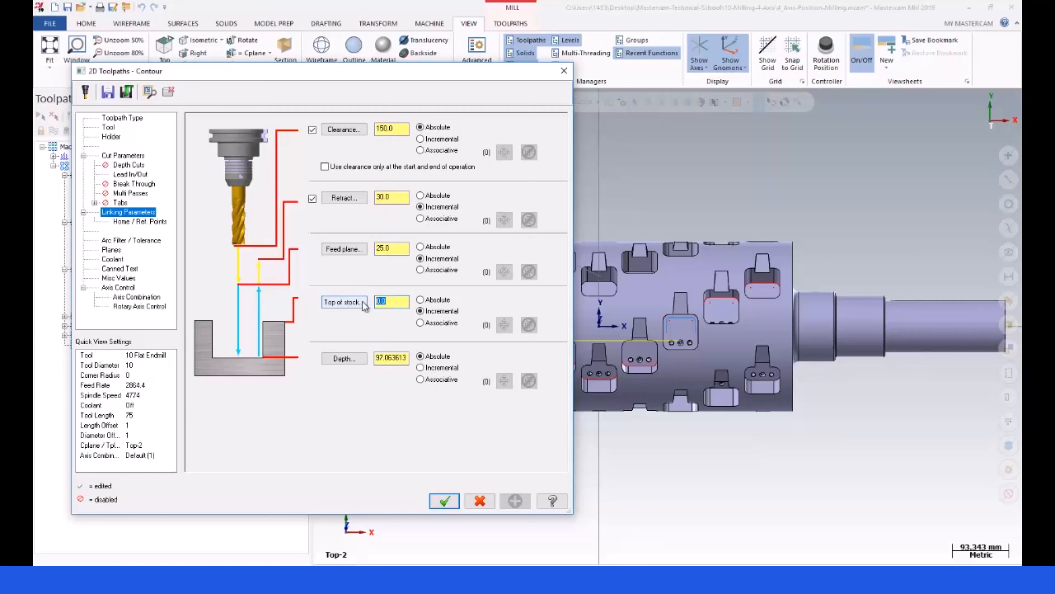
{"action": "left_click", "coordinate": [420, 368]}
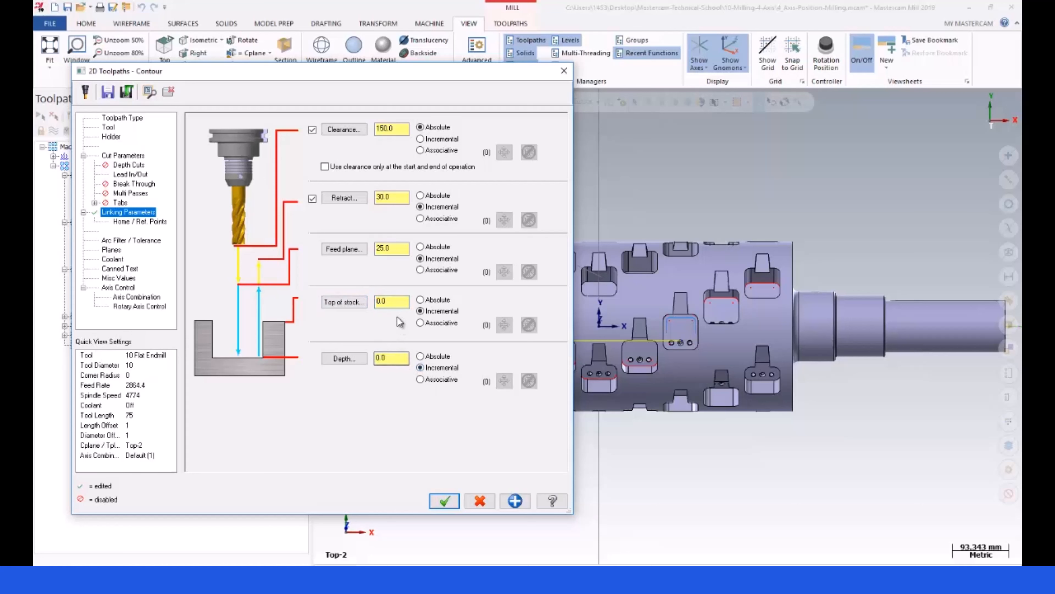
{"action": "left_click_drag", "start_coordinate": [402, 301], "coordinate": [374, 301]}
{"action": "type", "text": "24"}
{"action": "left_click", "coordinate": [396, 195]}
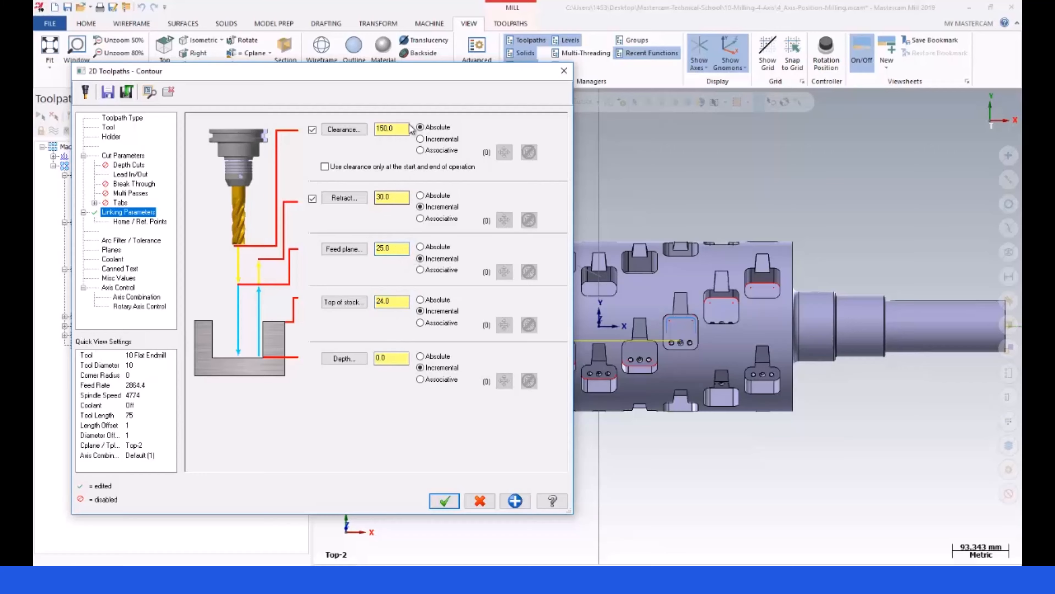
Review the third contour's cut parameters, depth cuts, lead in/out, axis control and planes, and accept the parameter changes
{"action": "left_click", "coordinate": [130, 156]}
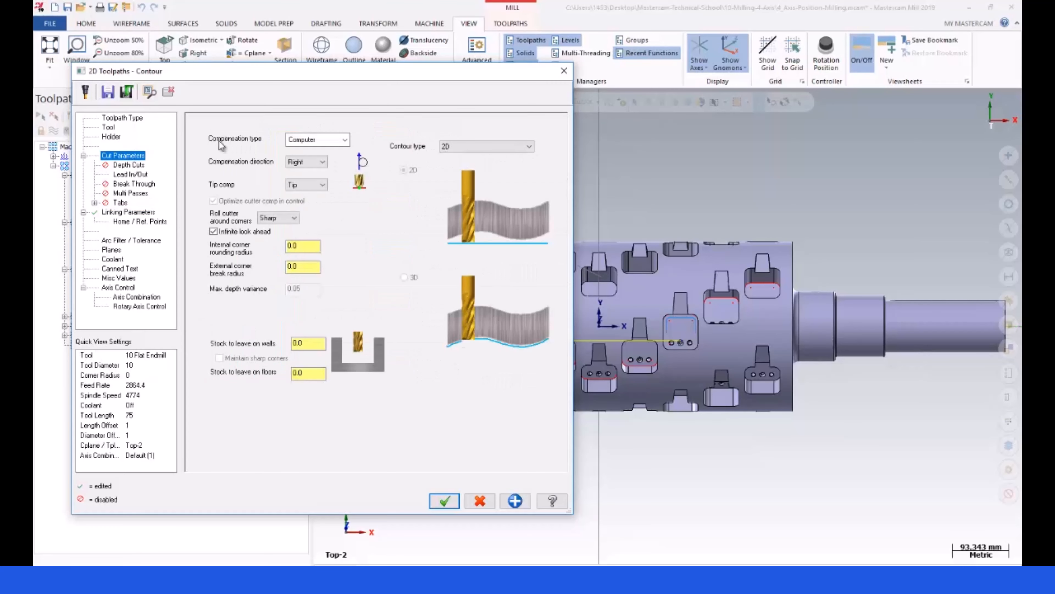
{"action": "left_click", "coordinate": [139, 166]}
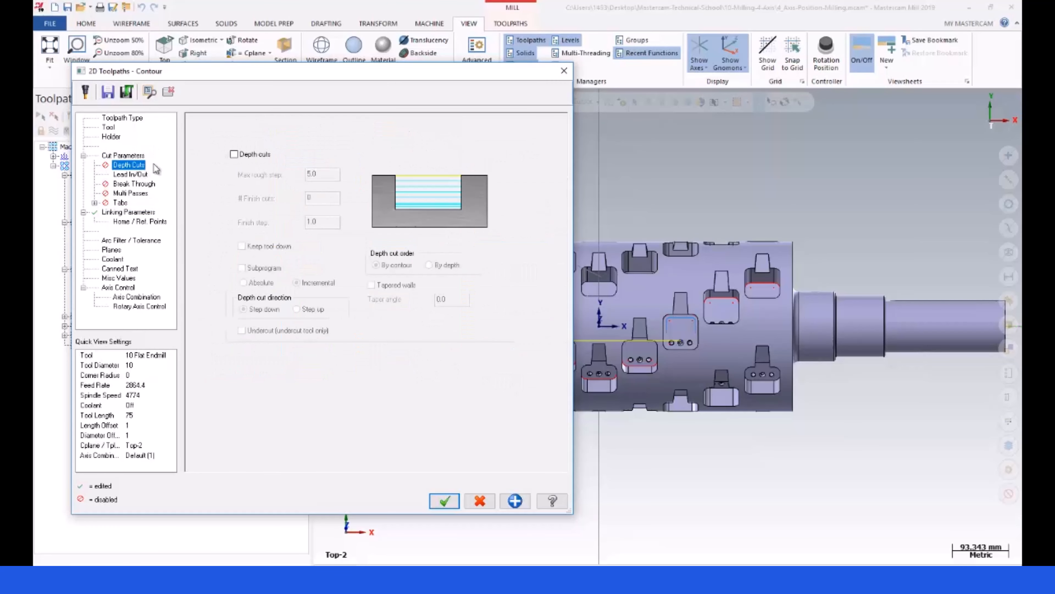
{"action": "left_click", "coordinate": [133, 178]}
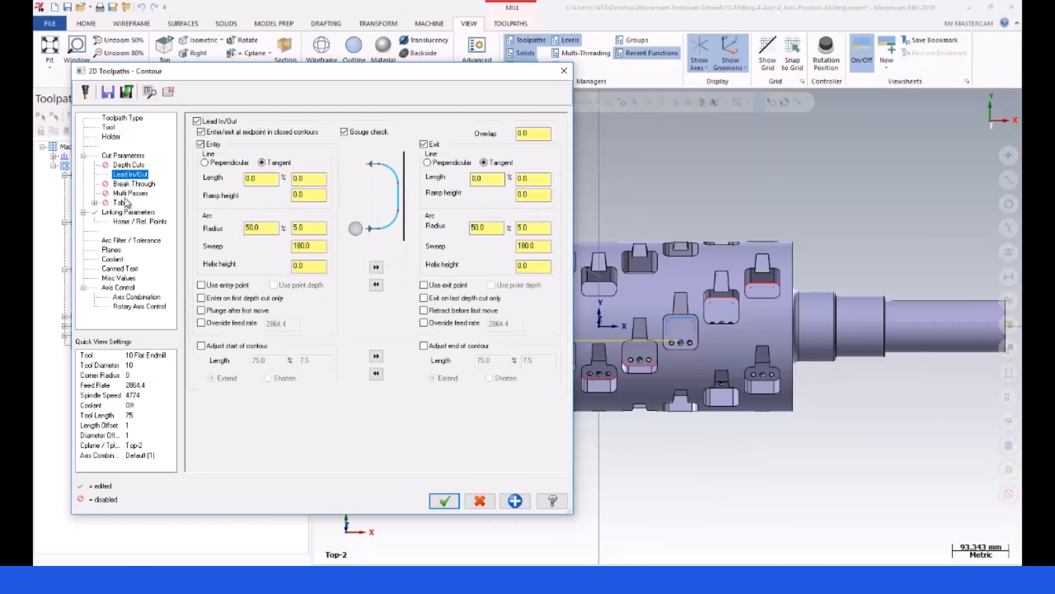
{"action": "left_click", "coordinate": [125, 298]}
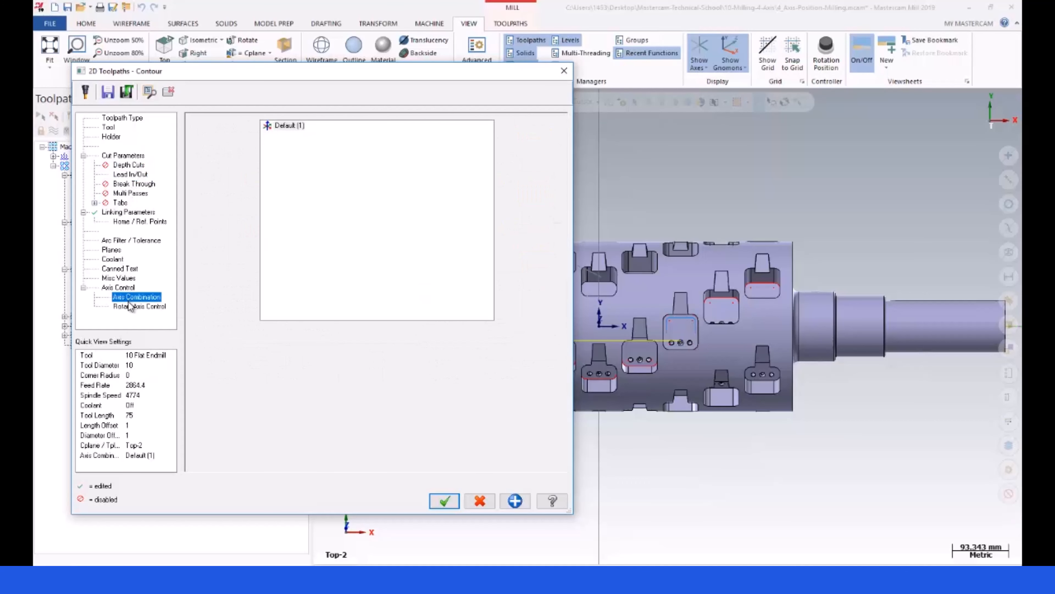
{"action": "left_click", "coordinate": [131, 308]}
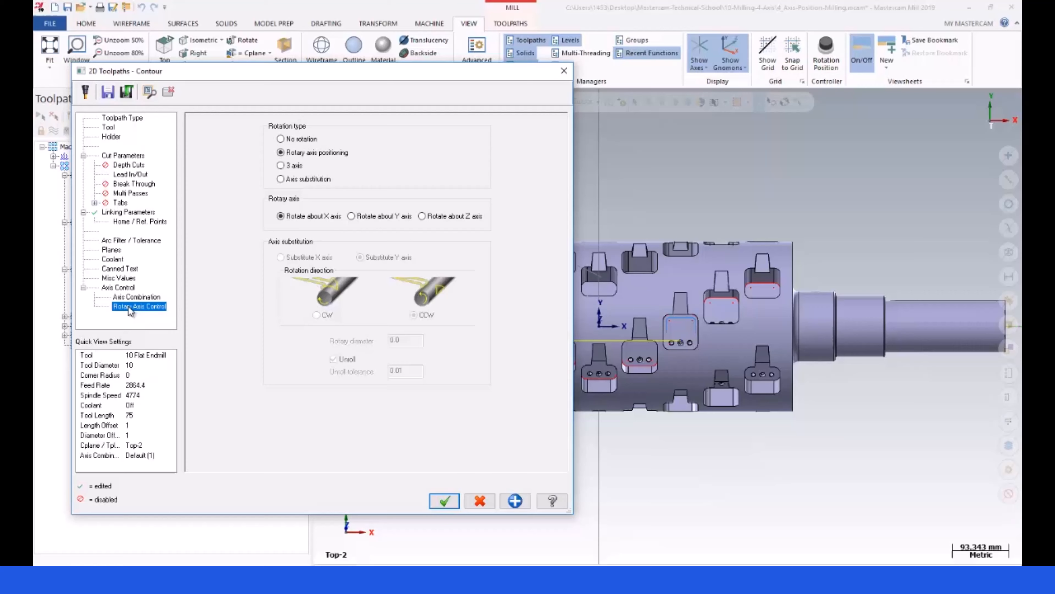
{"action": "left_click", "coordinate": [113, 250]}
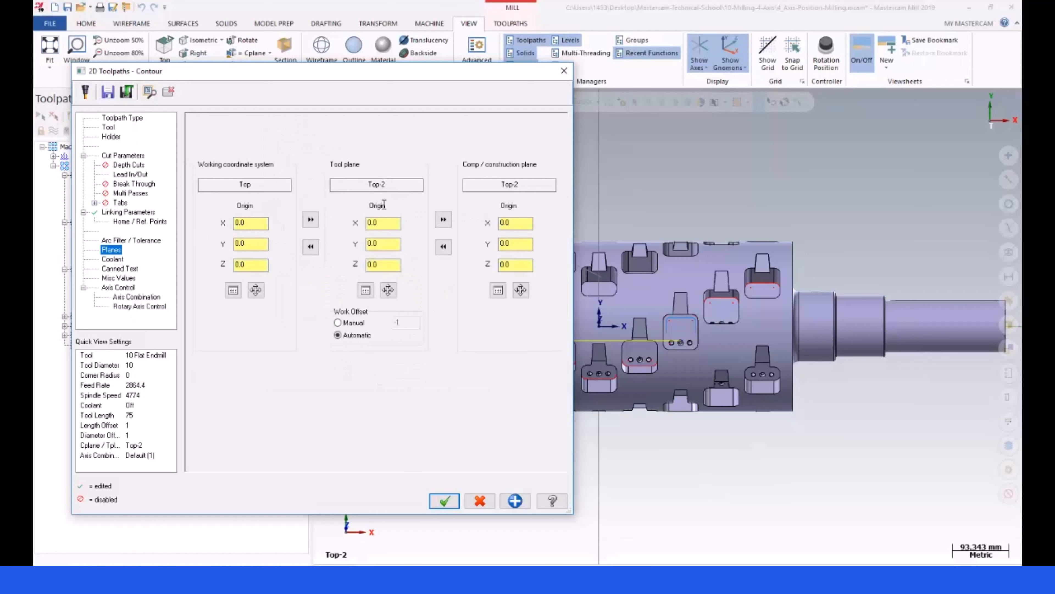
{"action": "left_click", "coordinate": [444, 501]}
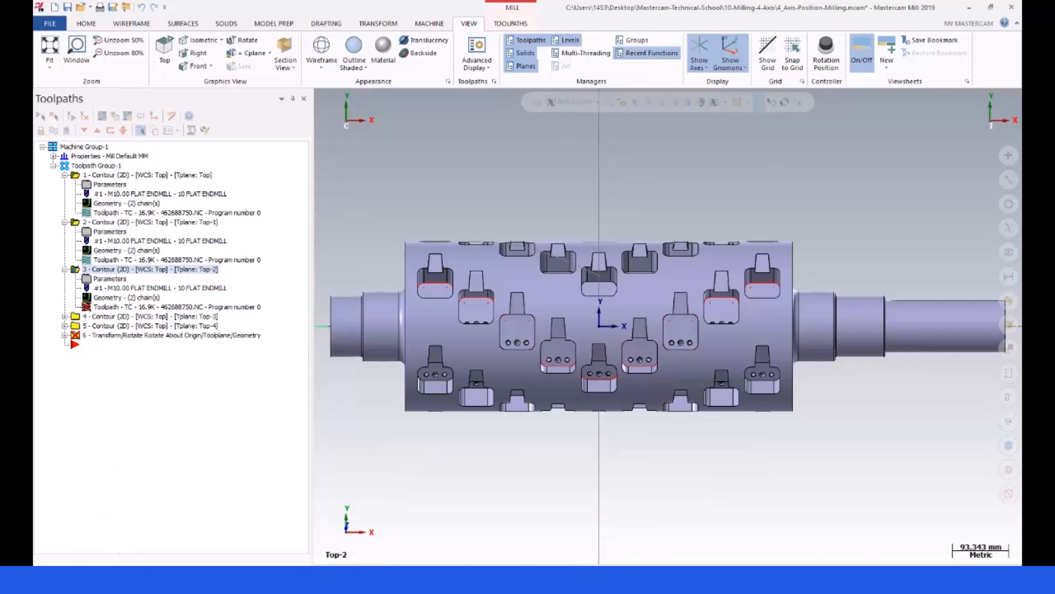
Make Top-3 the active graphics view, WCS, construction plane and tool plane, and return to the toolpath operations
{"action": "left_click", "coordinate": [104, 570]}
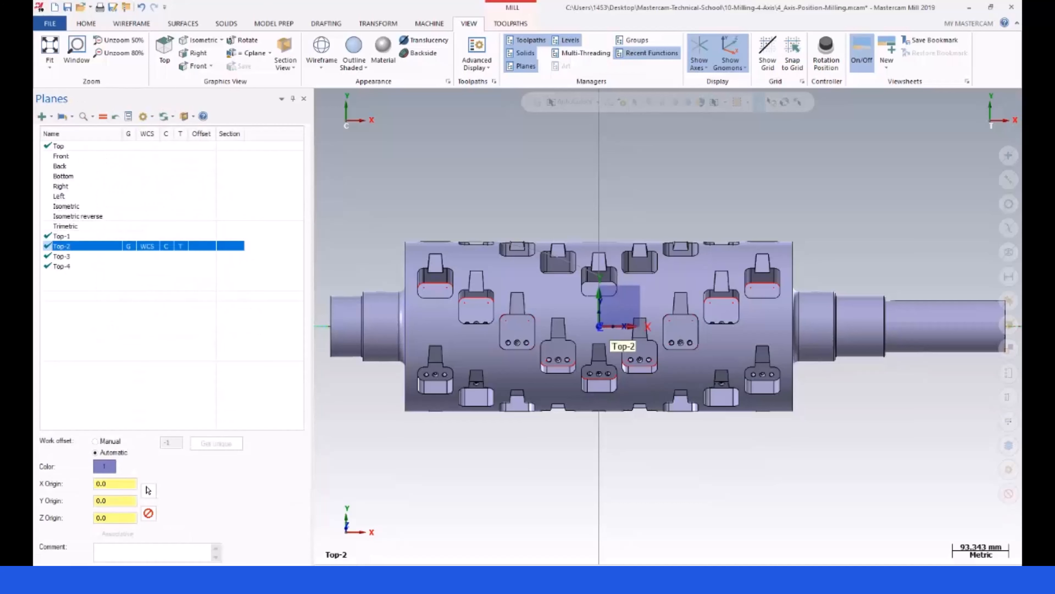
{"action": "left_click", "coordinate": [146, 256]}
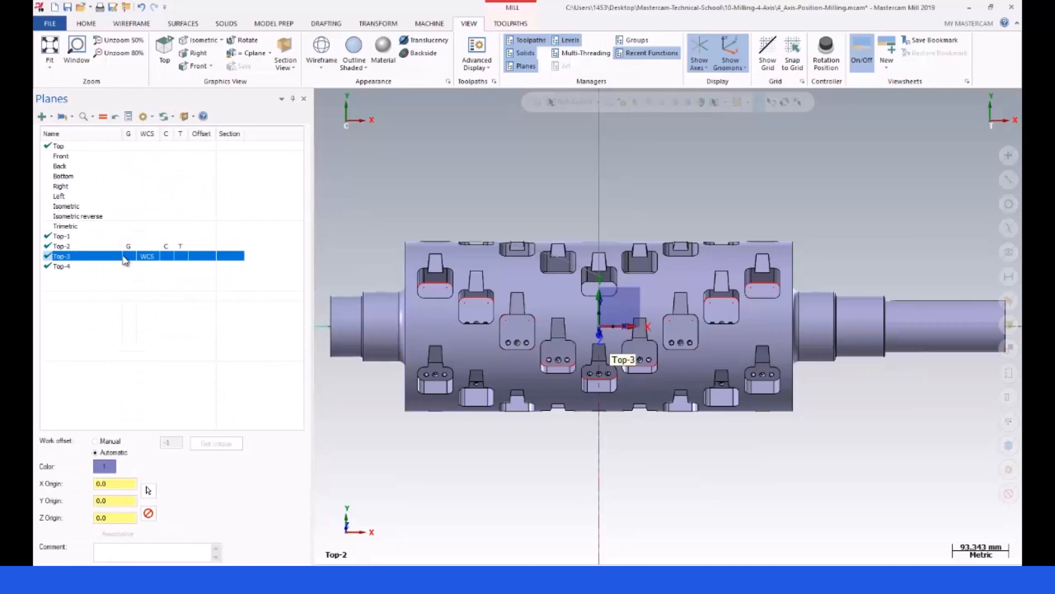
{"action": "left_click", "coordinate": [166, 256]}
{"action": "left_click", "coordinate": [180, 256]}
{"action": "left_click", "coordinate": [129, 256]}
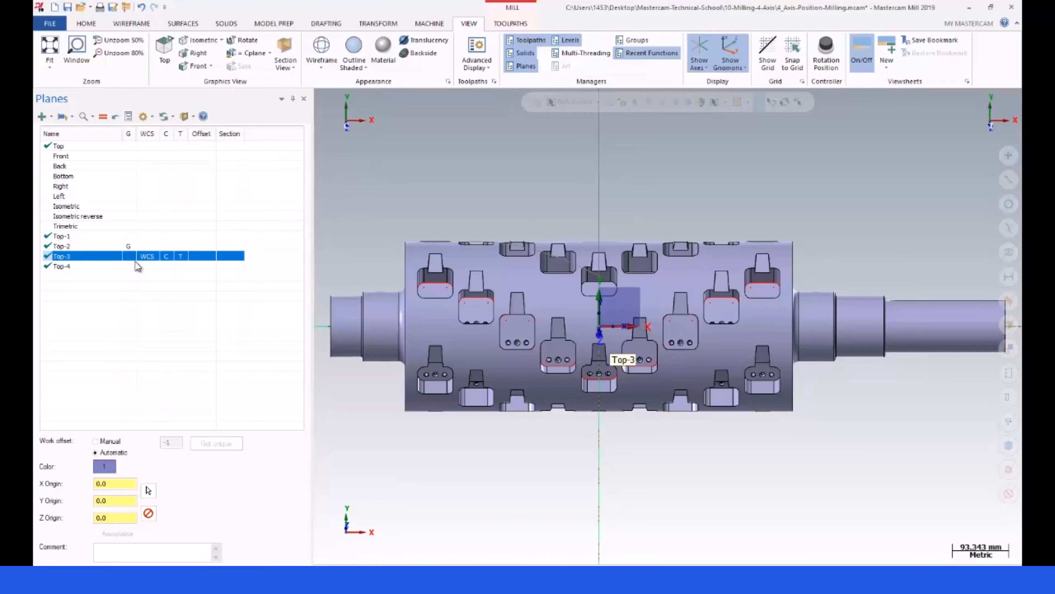
{"action": "left_click", "coordinate": [51, 570]}
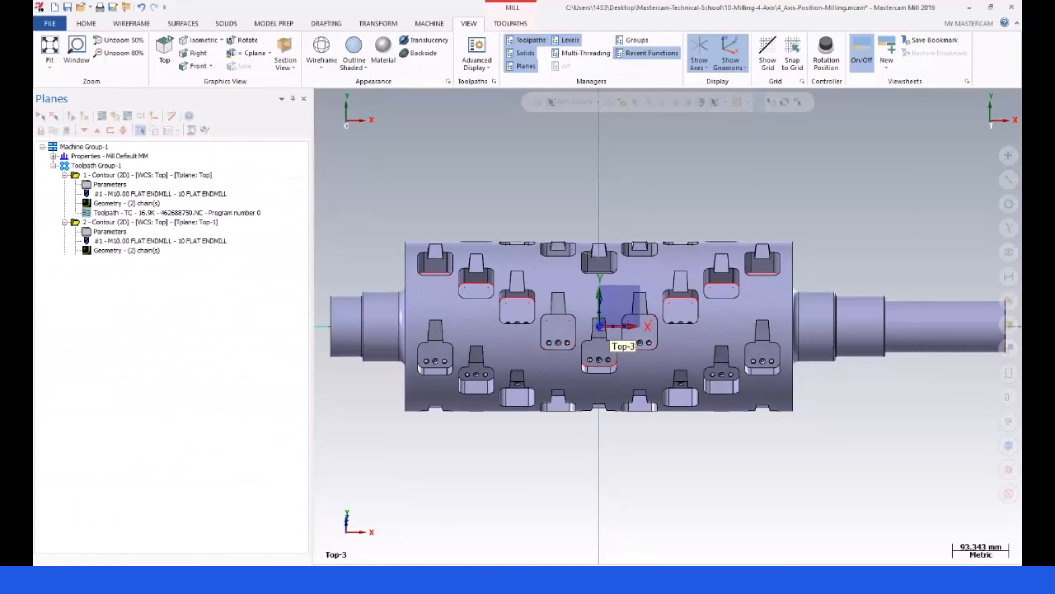
Select and expand the fourth contour operation and check its chained geometry
{"action": "left_click", "coordinate": [75, 317]}
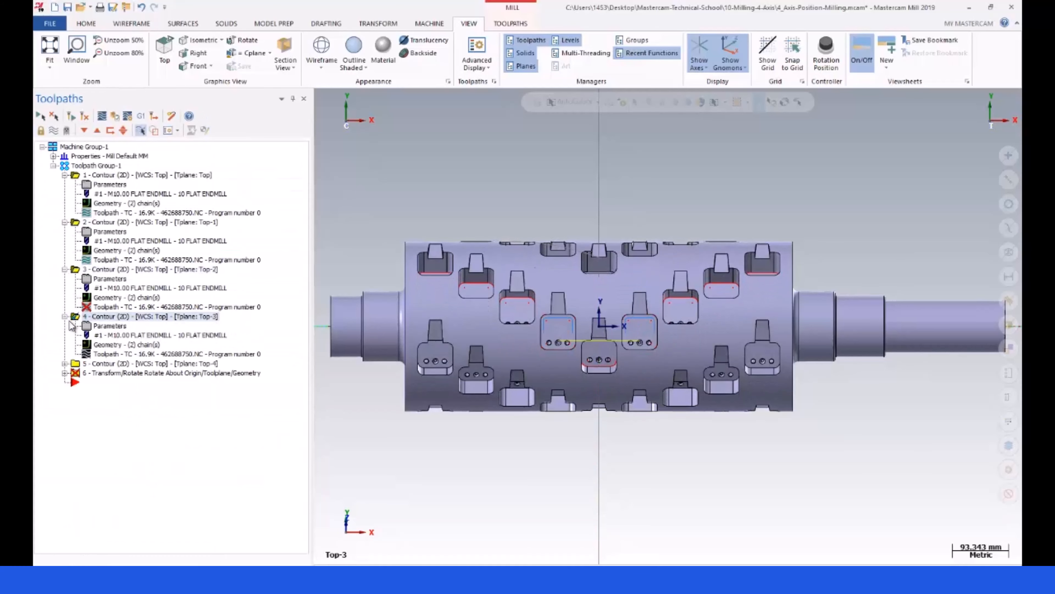
{"action": "left_click", "coordinate": [93, 345]}
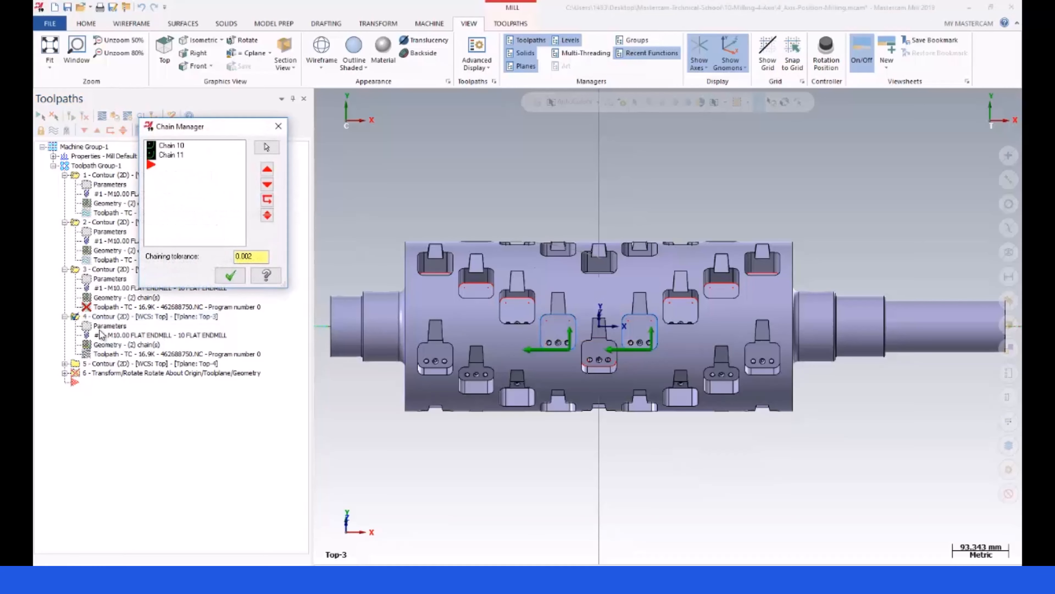
{"action": "left_click", "coordinate": [230, 275]}
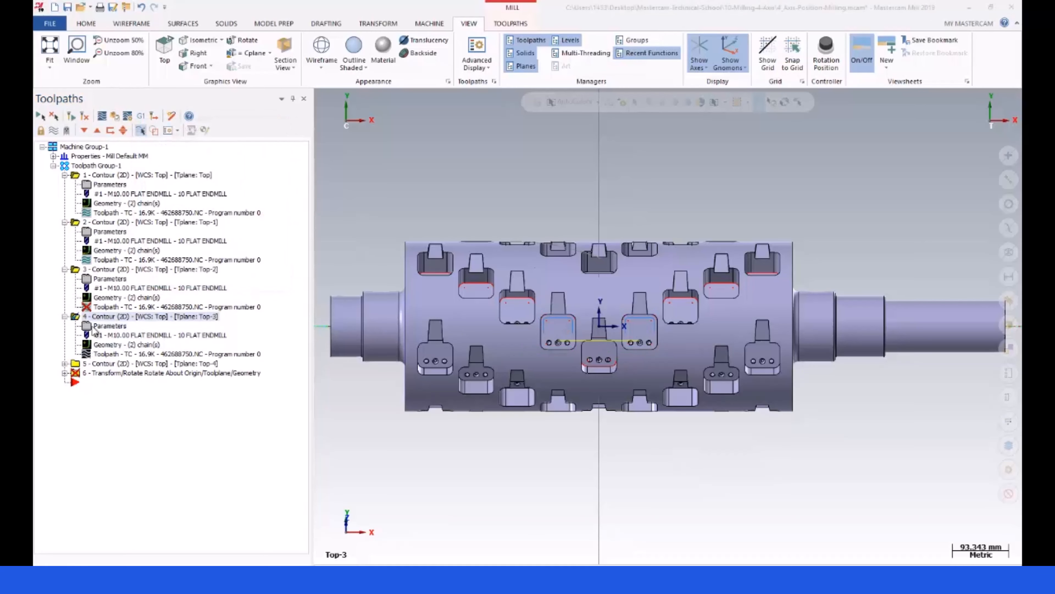
Check the fourth contour's planes and set its linking parameters to top of stock 24 and incremental depth 0
{"action": "left_click", "coordinate": [94, 328]}
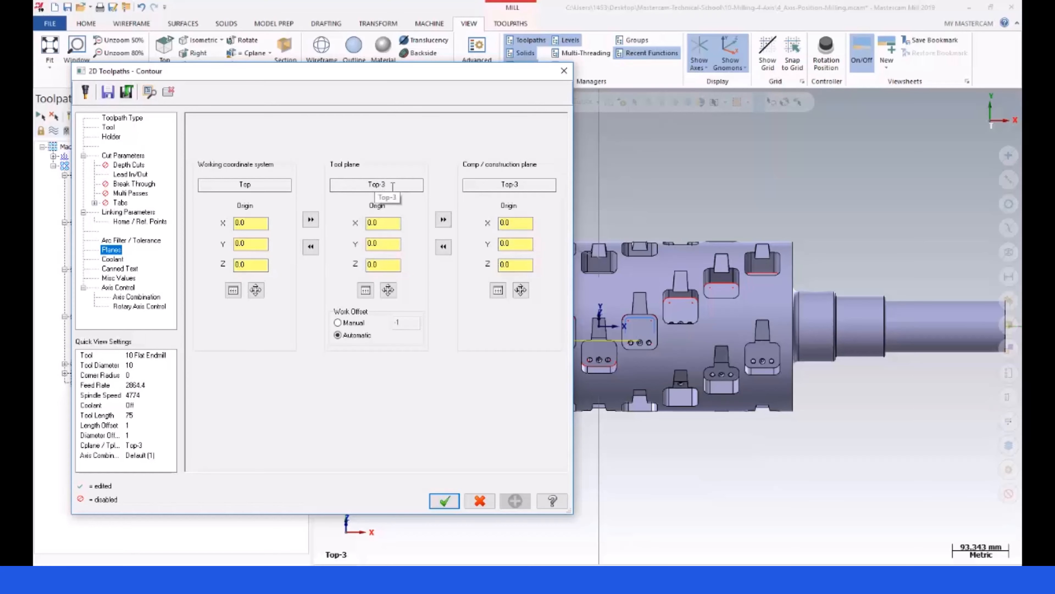
{"action": "left_click", "coordinate": [129, 212]}
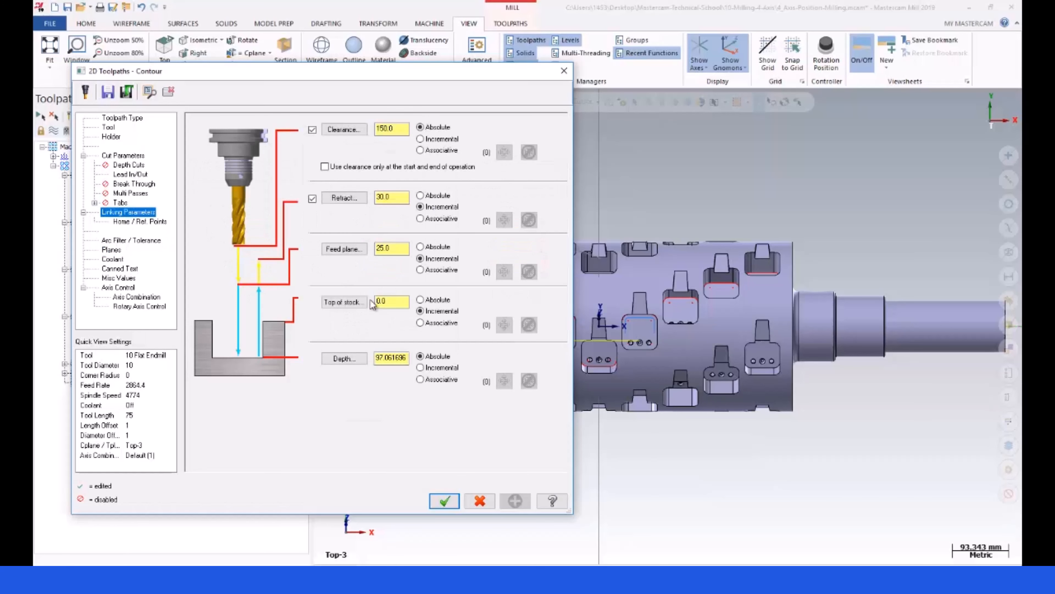
{"action": "left_click", "coordinate": [379, 301]}
{"action": "type", "text": "24"}
{"action": "left_click", "coordinate": [420, 367]}
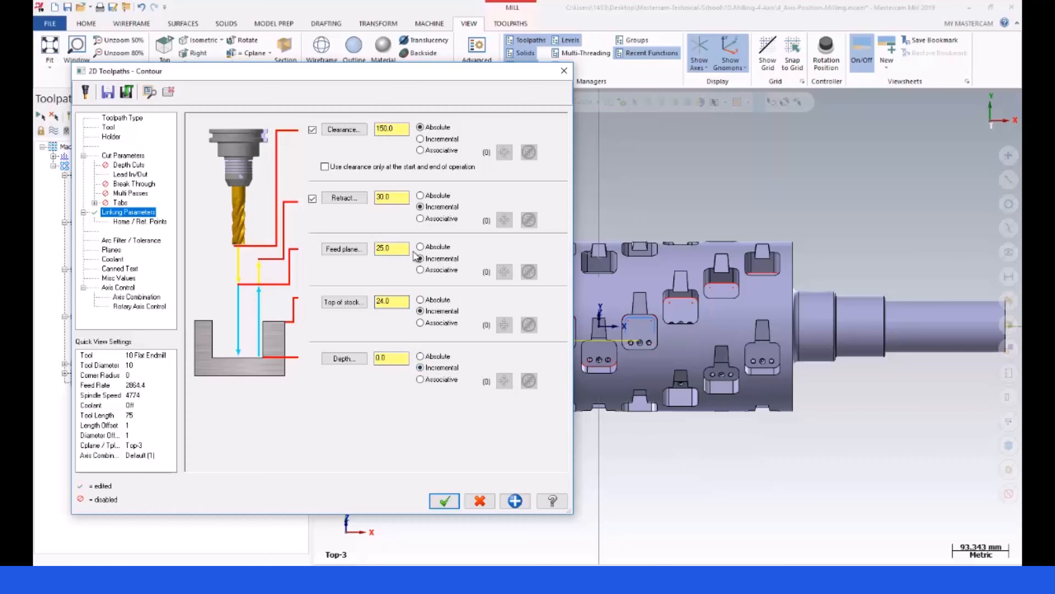
{"action": "left_click", "coordinate": [399, 248]}
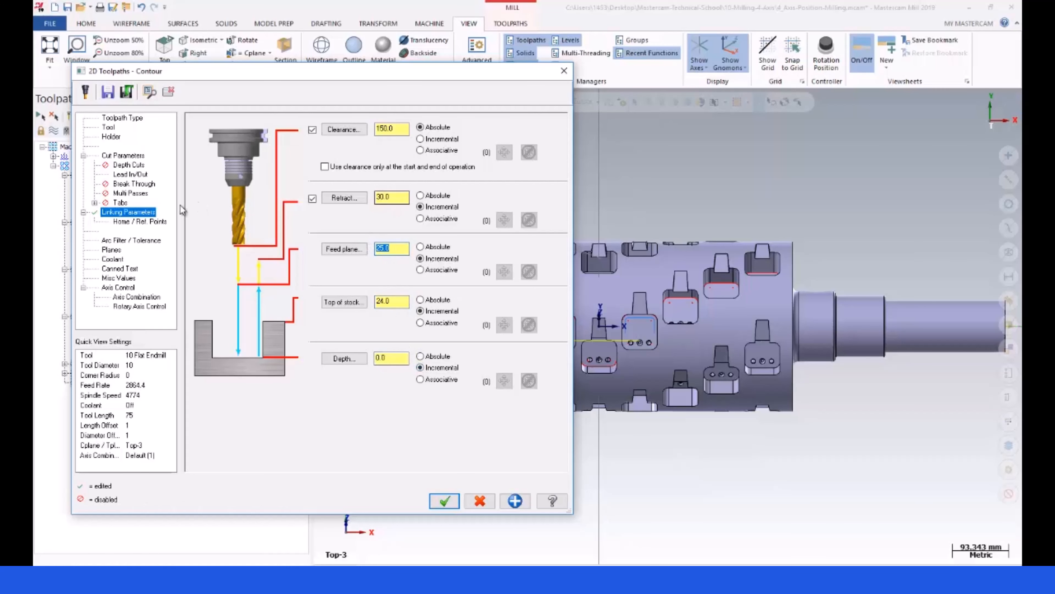
Review the fourth contour's cut parameters, rotary axis control and planes, and accept the parameter changes
{"action": "left_click", "coordinate": [140, 155]}
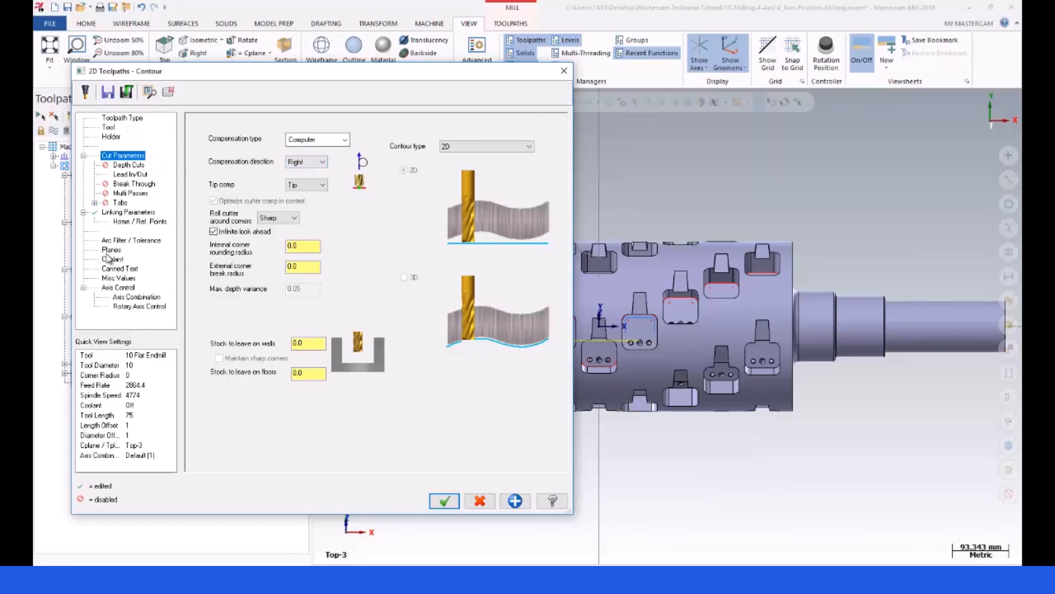
{"action": "left_click", "coordinate": [122, 297]}
{"action": "left_click", "coordinate": [127, 307]}
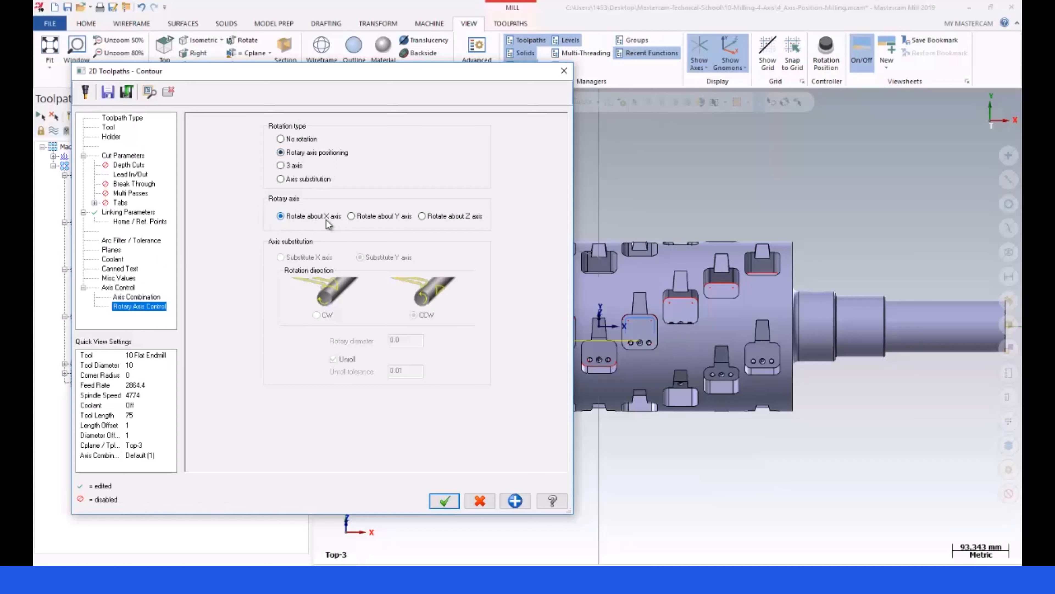
{"action": "left_click", "coordinate": [112, 250]}
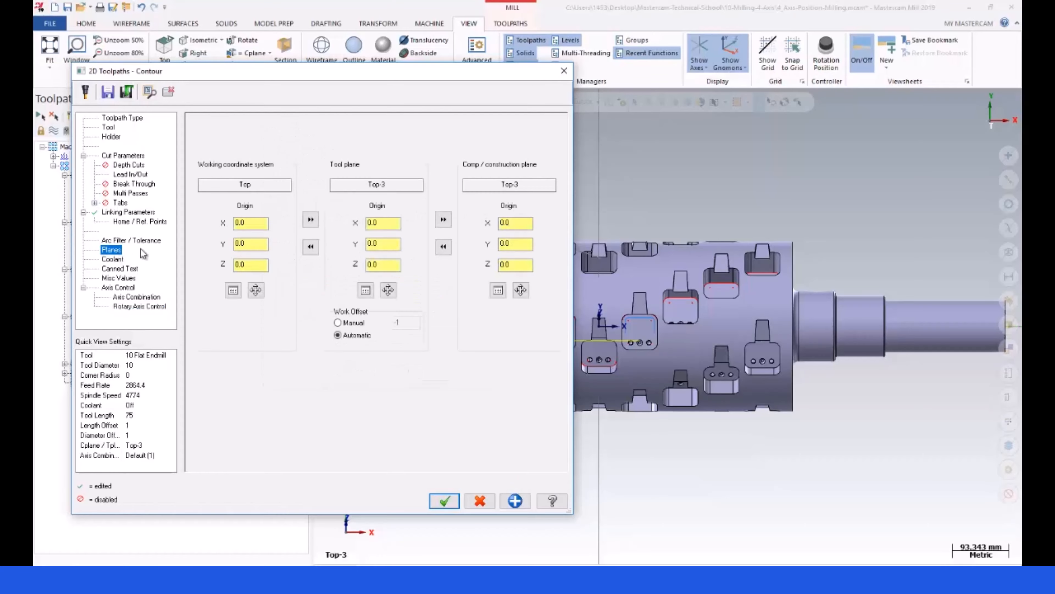
{"action": "left_click", "coordinate": [444, 500]}
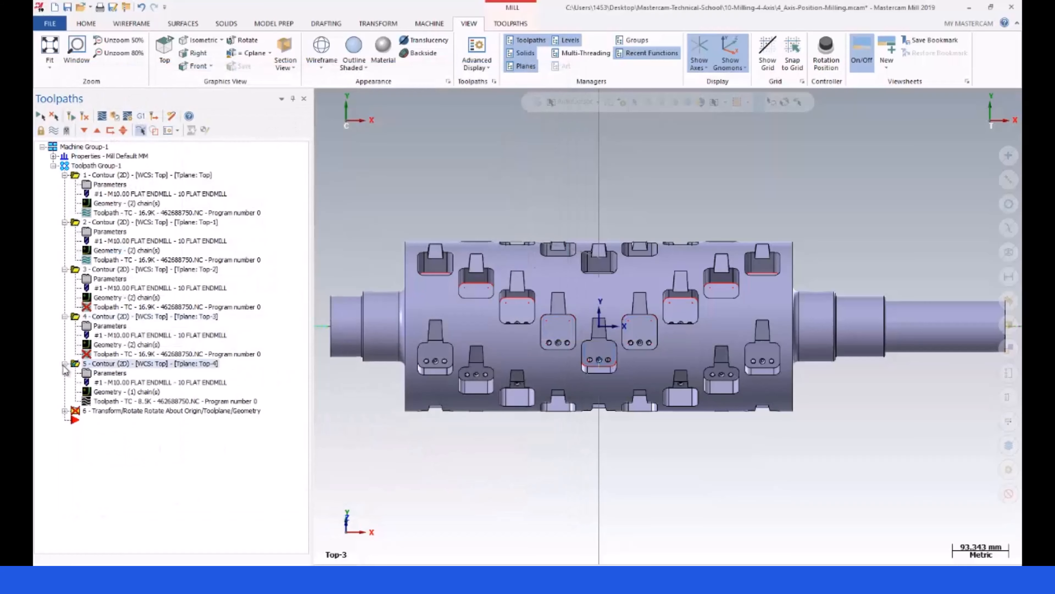
Make Top-4 the active graphics view, WCS, construction plane and tool plane, and check the fifth contour's chained geometry
{"action": "key", "text": "alt+l"}
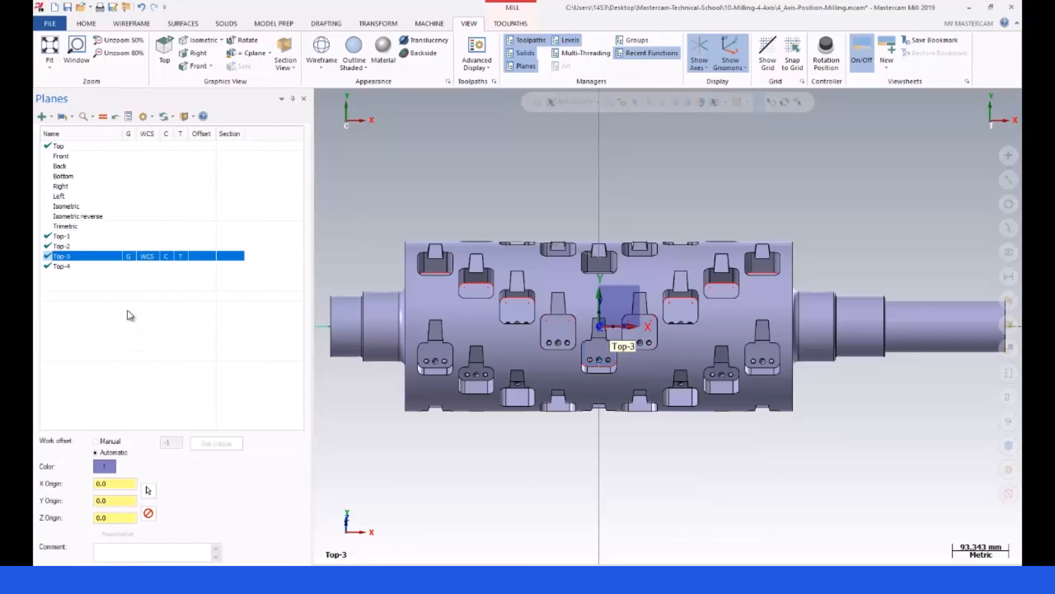
{"action": "left_click", "coordinate": [129, 265]}
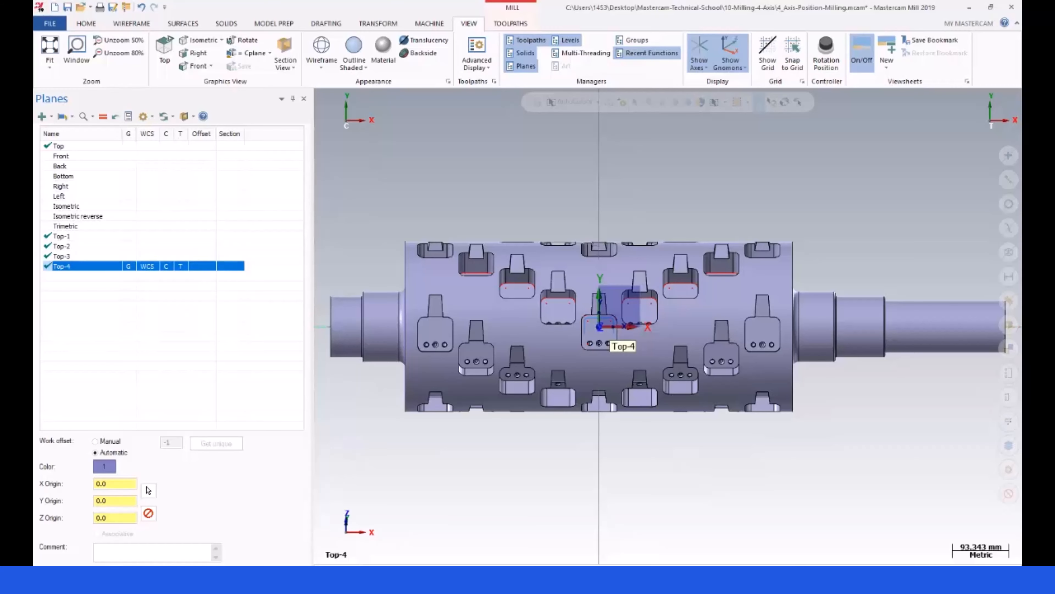
{"action": "left_click", "coordinate": [50, 570]}
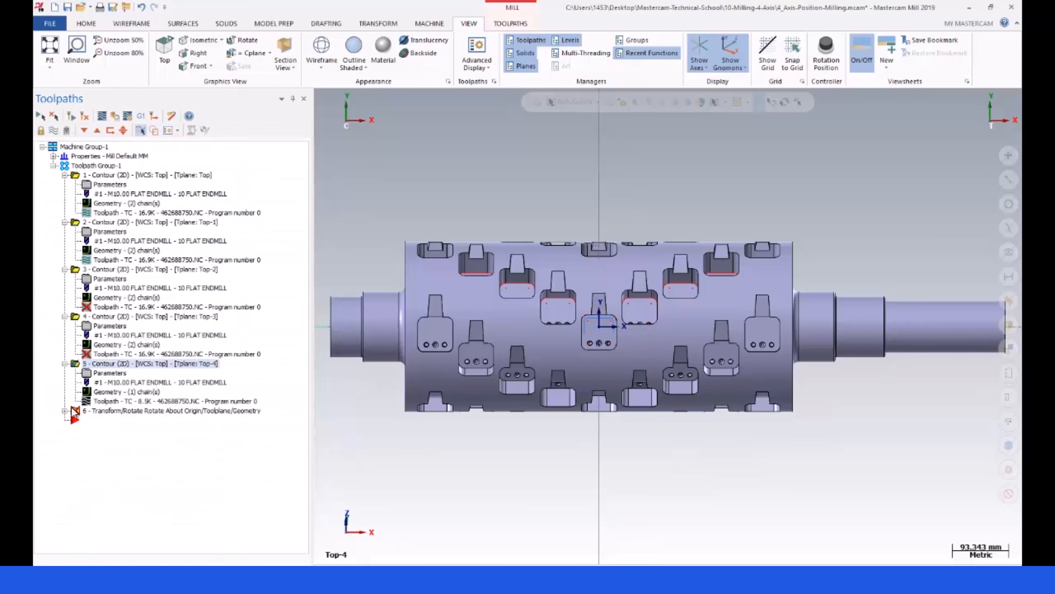
{"action": "left_click", "coordinate": [87, 391]}
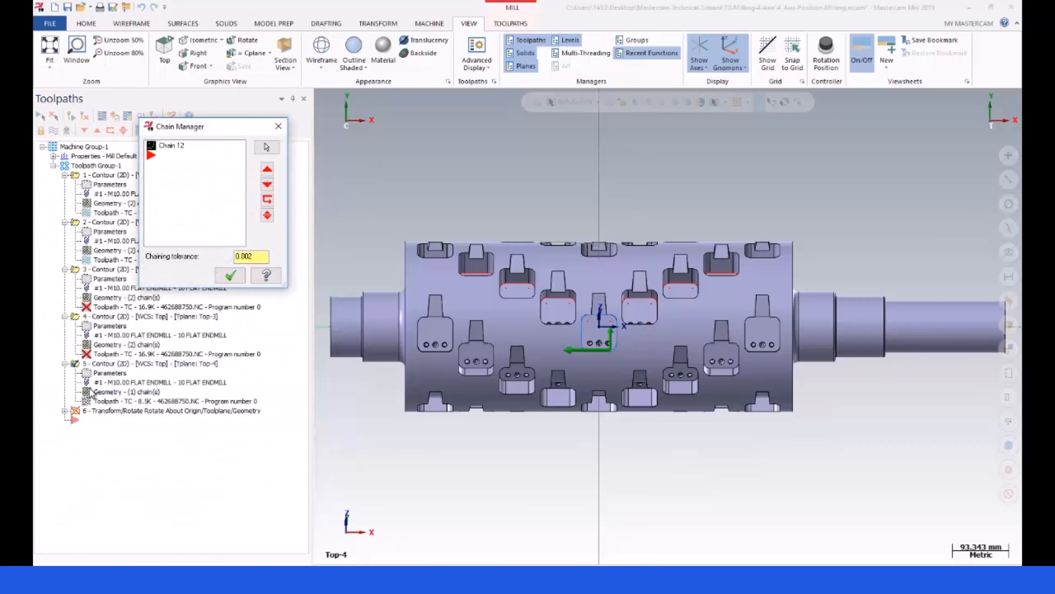
{"action": "left_click", "coordinate": [231, 275]}
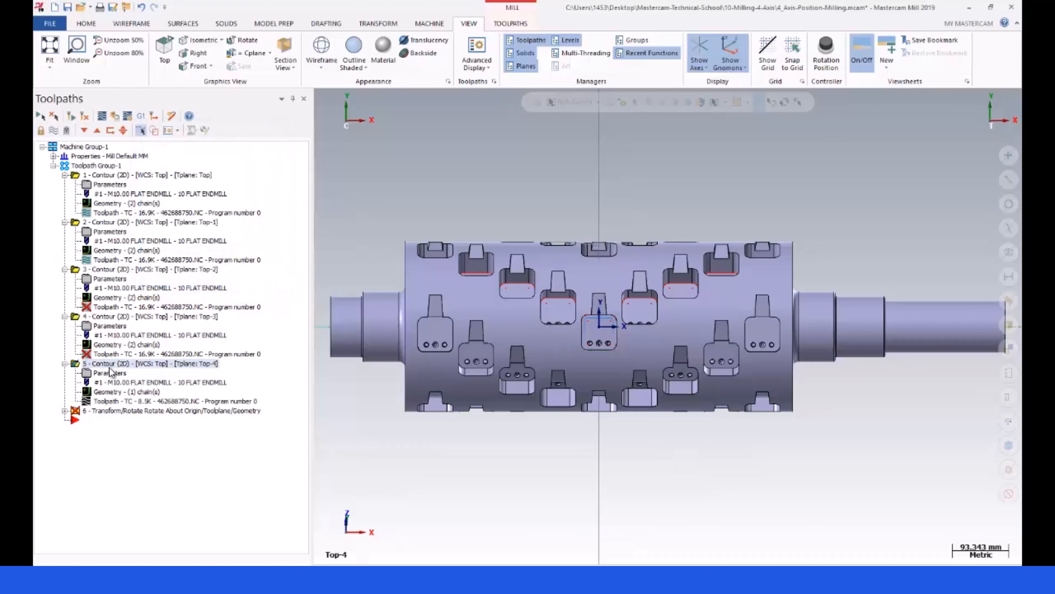
Check the fifth contour's planes and set its linking parameters to top of stock 24 and incremental depth 0
{"action": "left_click", "coordinate": [88, 374]}
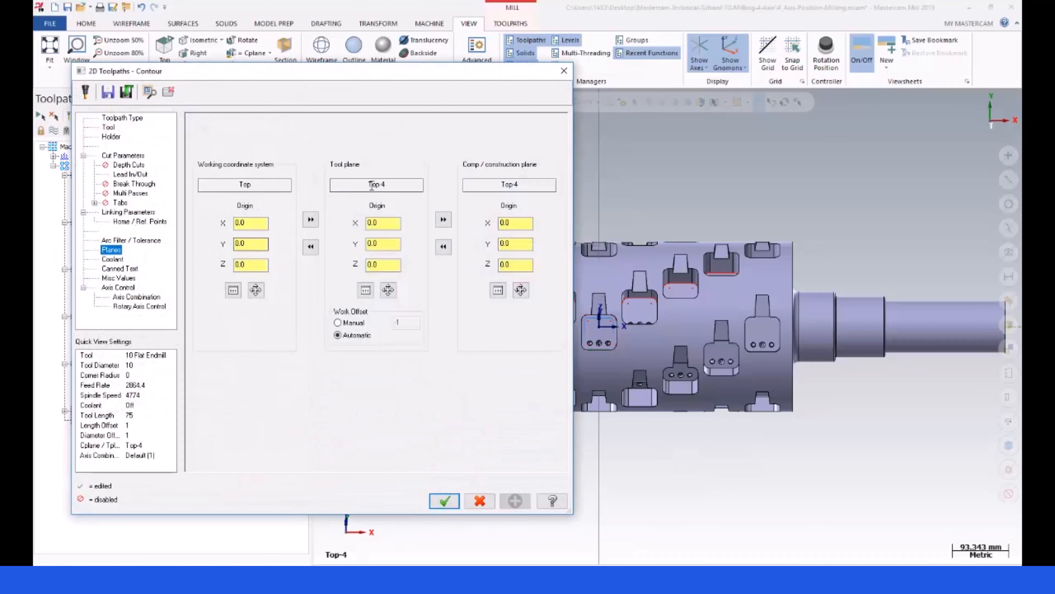
{"action": "left_click", "coordinate": [118, 212]}
{"action": "left_click_drag", "start_coordinate": [395, 301], "coordinate": [348, 302]}
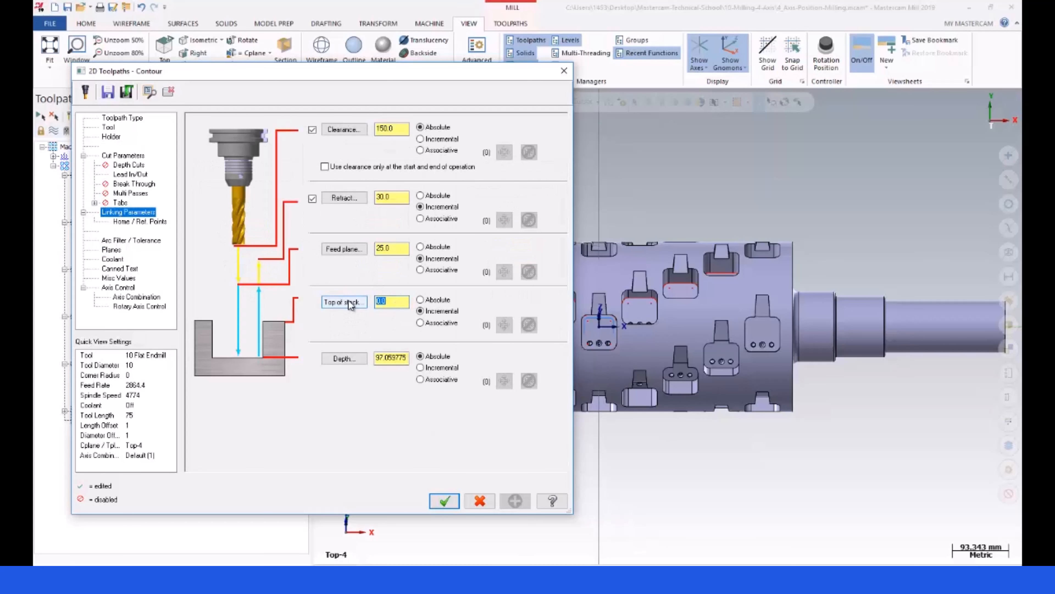
{"action": "type", "text": "24"}
{"action": "left_click", "coordinate": [418, 367]}
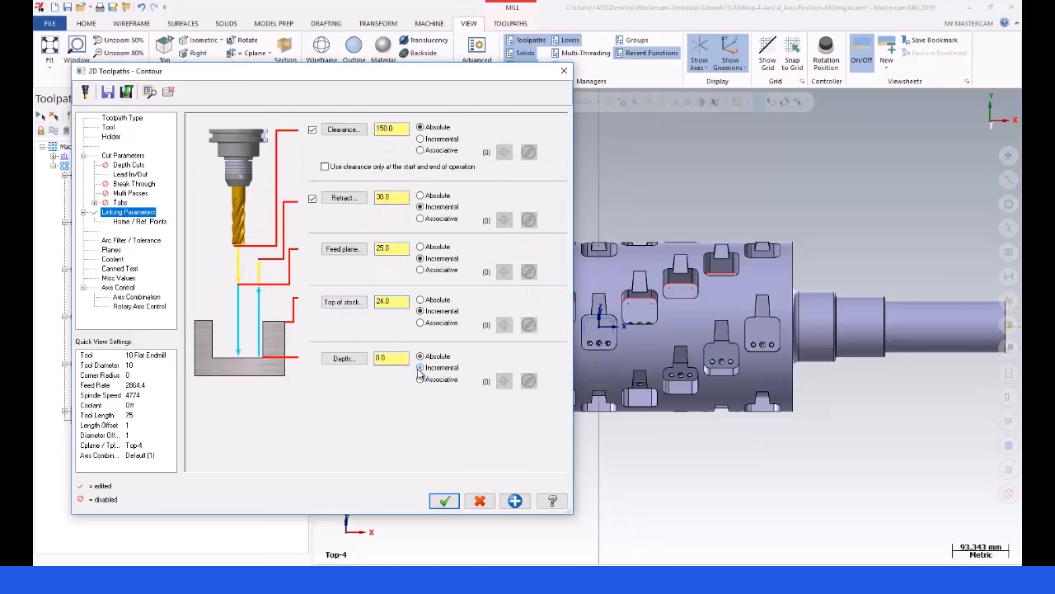
Review the fifth contour's cut parameters, depth cuts, lead in/out, rotary axis control and planes, and accept the parameter changes
{"action": "left_click", "coordinate": [118, 156]}
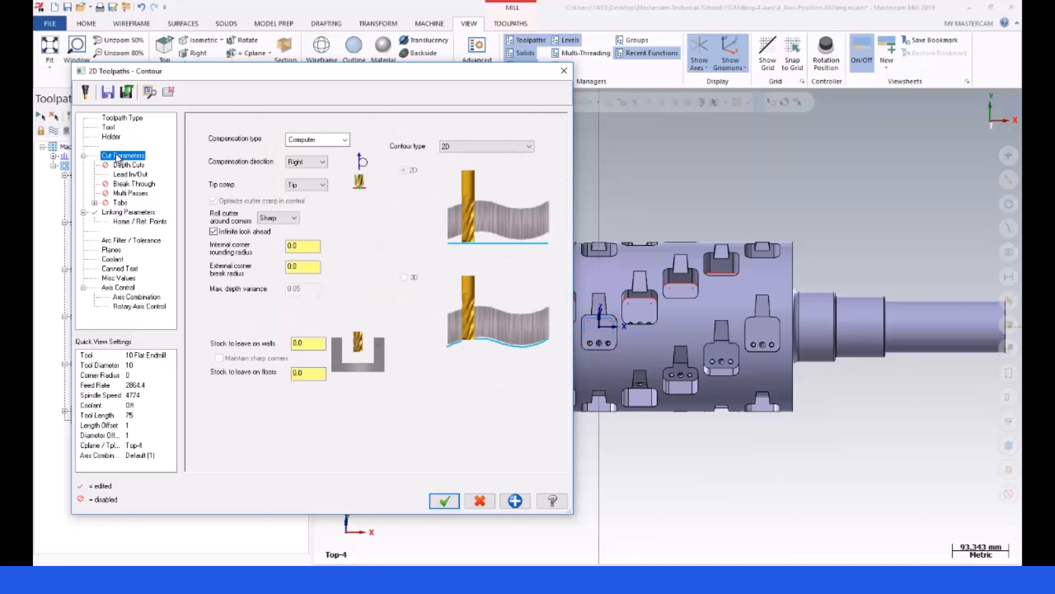
{"action": "left_click", "coordinate": [124, 167]}
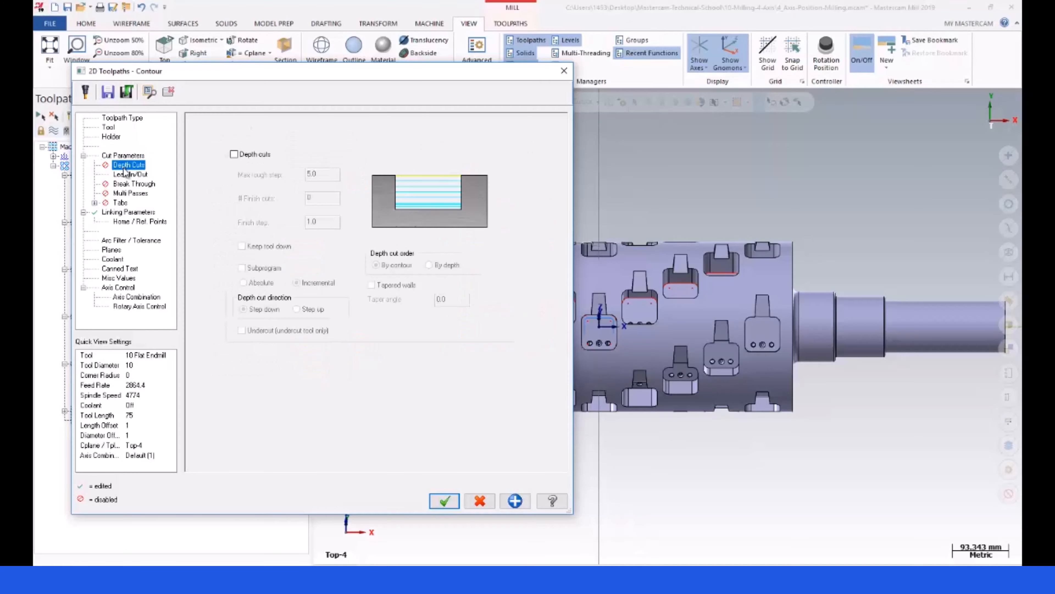
{"action": "left_click", "coordinate": [123, 174]}
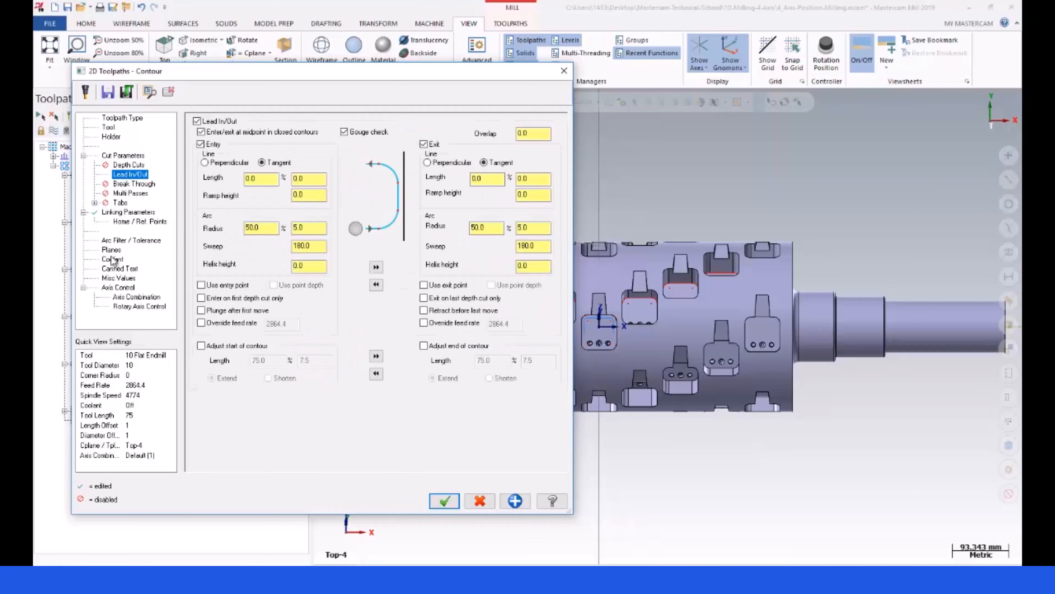
{"action": "left_click", "coordinate": [133, 306]}
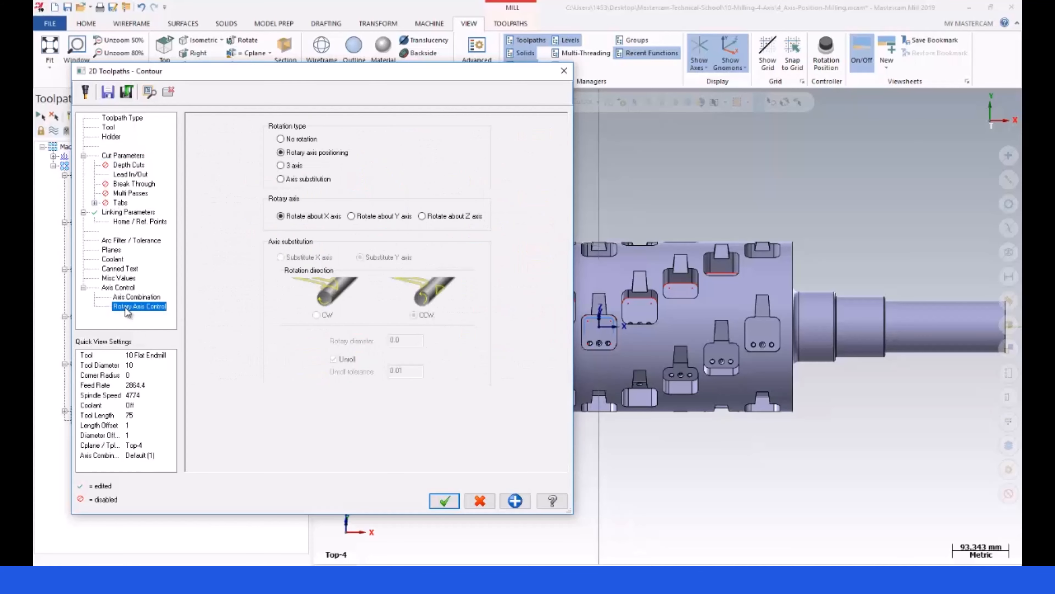
{"action": "left_click", "coordinate": [111, 250]}
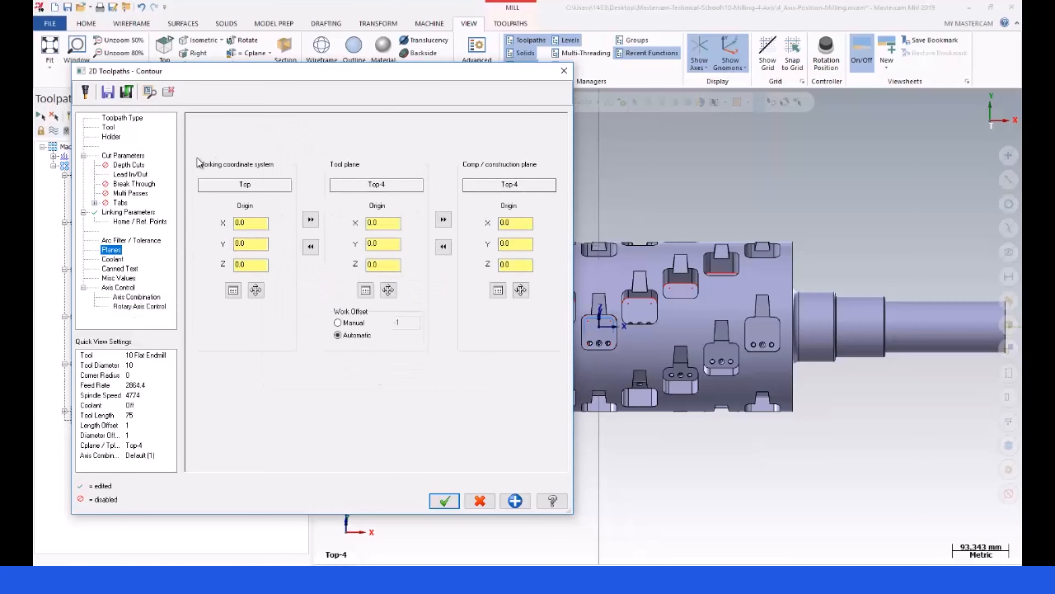
{"action": "left_click", "coordinate": [442, 501]}
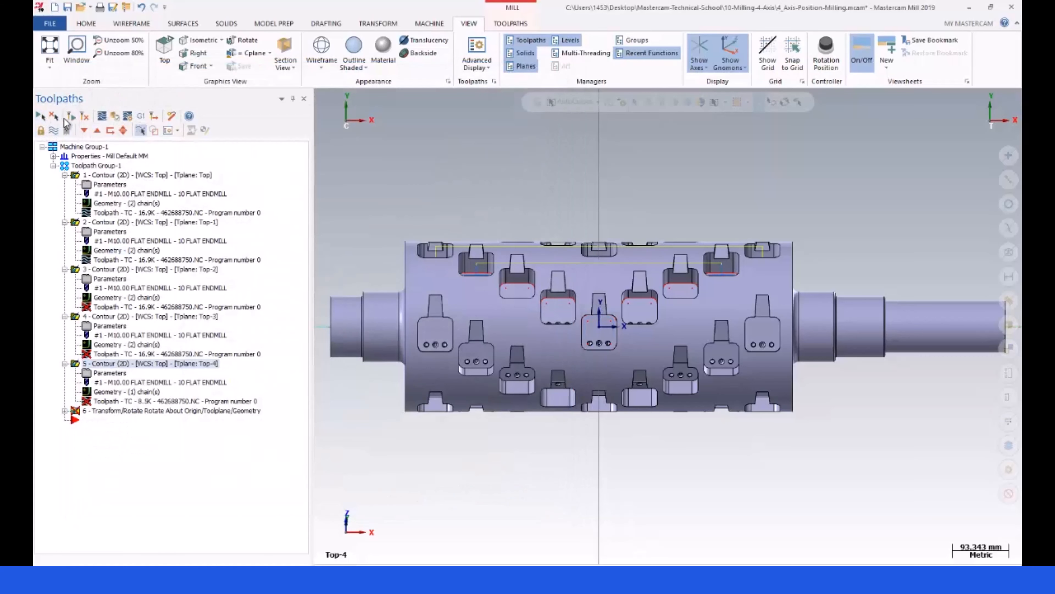
Regenerate all dirty operations and select all five contour operations to inspect their toolpaths on the cylinder
{"action": "left_click", "coordinate": [83, 115]}
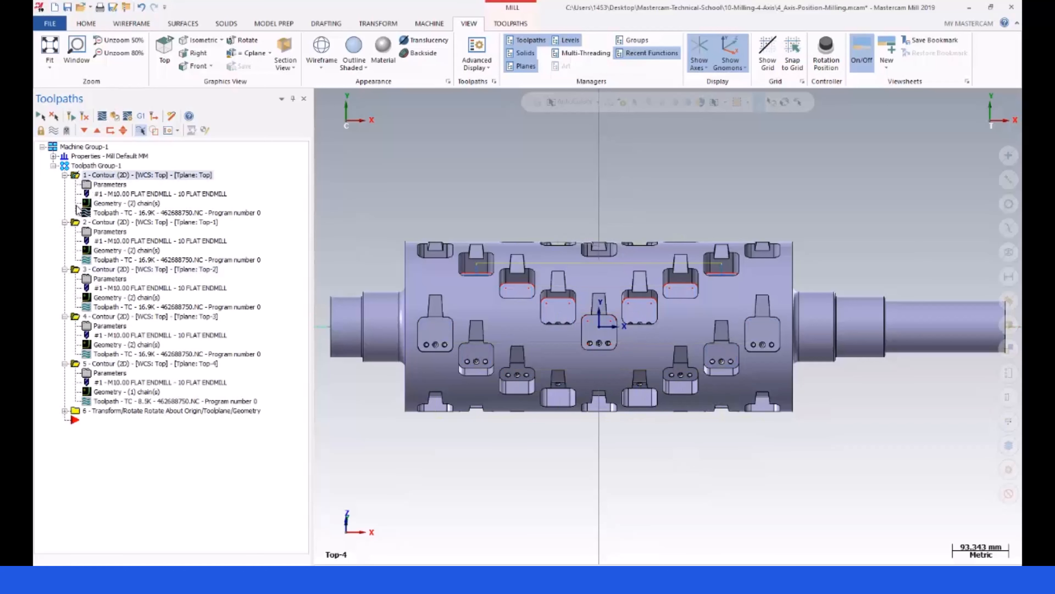
{"action": "left_click", "coordinate": [75, 223], "text": "ctrl"}
{"action": "left_click", "coordinate": [74, 269], "text": "ctrl"}
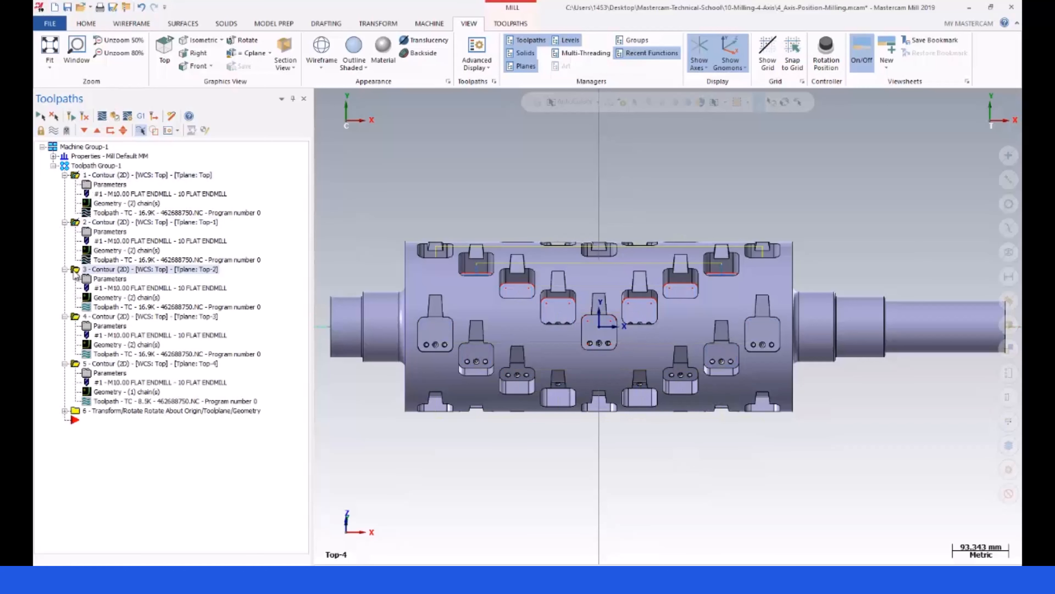
{"action": "left_click", "coordinate": [75, 316], "text": "ctrl"}
{"action": "left_click", "coordinate": [75, 364], "text": "ctrl"}
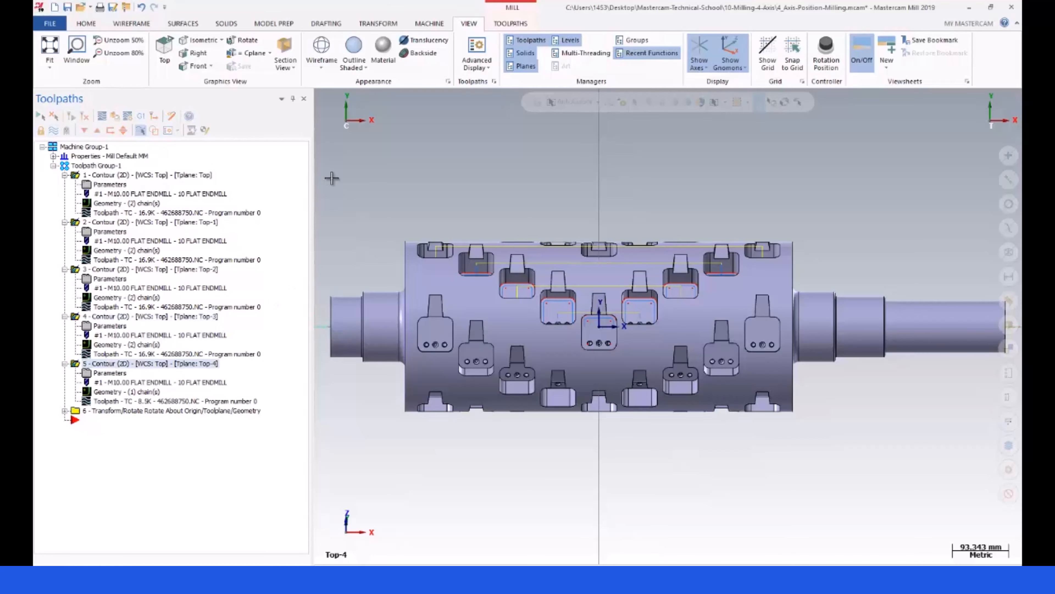
{"action": "middle_click_drag", "start_coordinate": [386, 207], "coordinate": [408, 243]}
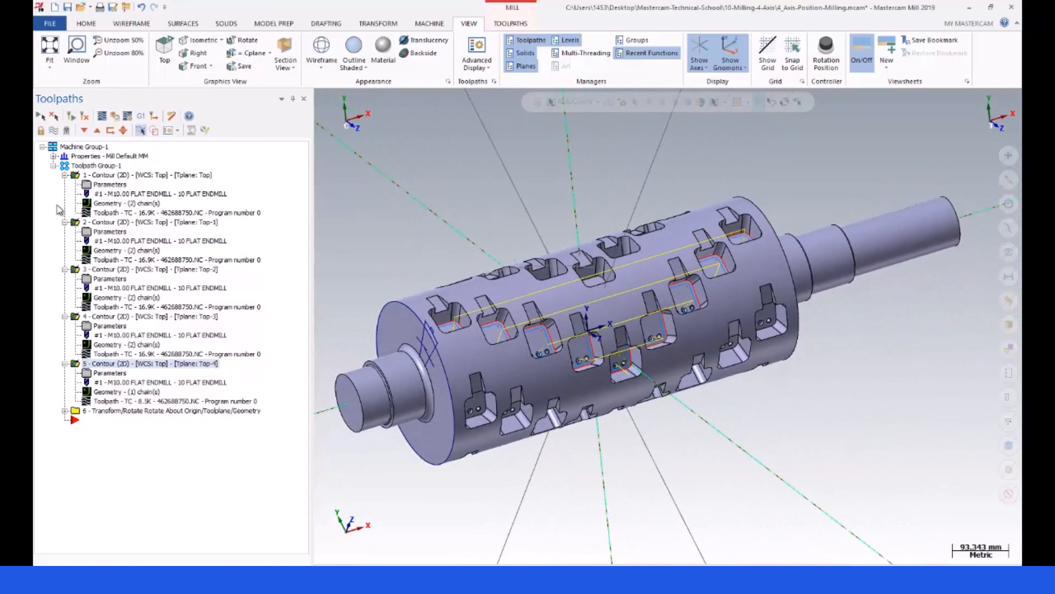
Select and expand the Transform/Rotate operation and open its parameters
{"action": "left_click", "coordinate": [52, 129]}
{"action": "left_click", "coordinate": [75, 412]}
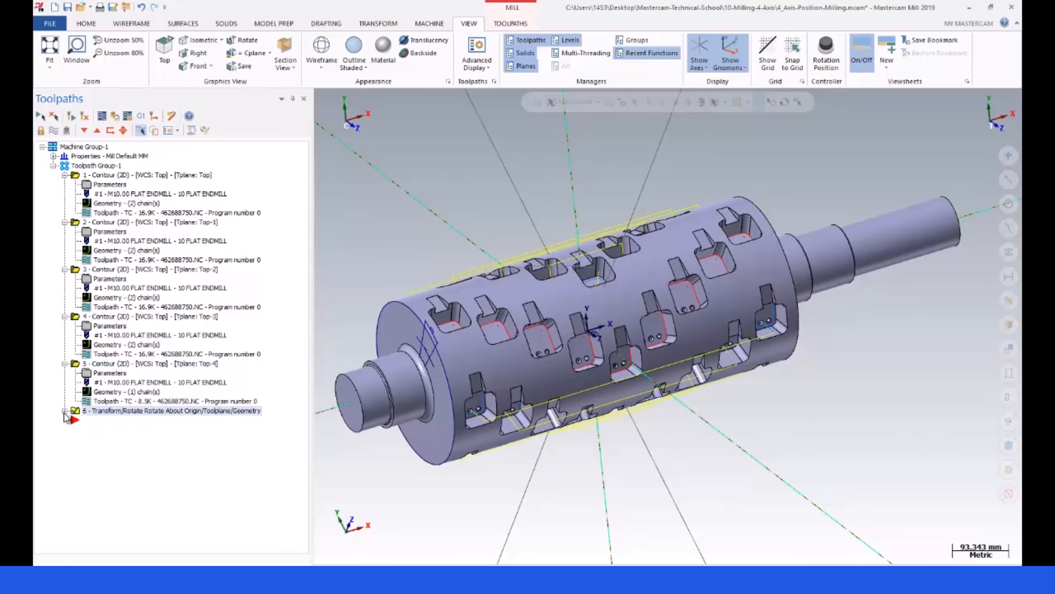
{"action": "right_click", "coordinate": [93, 438]}
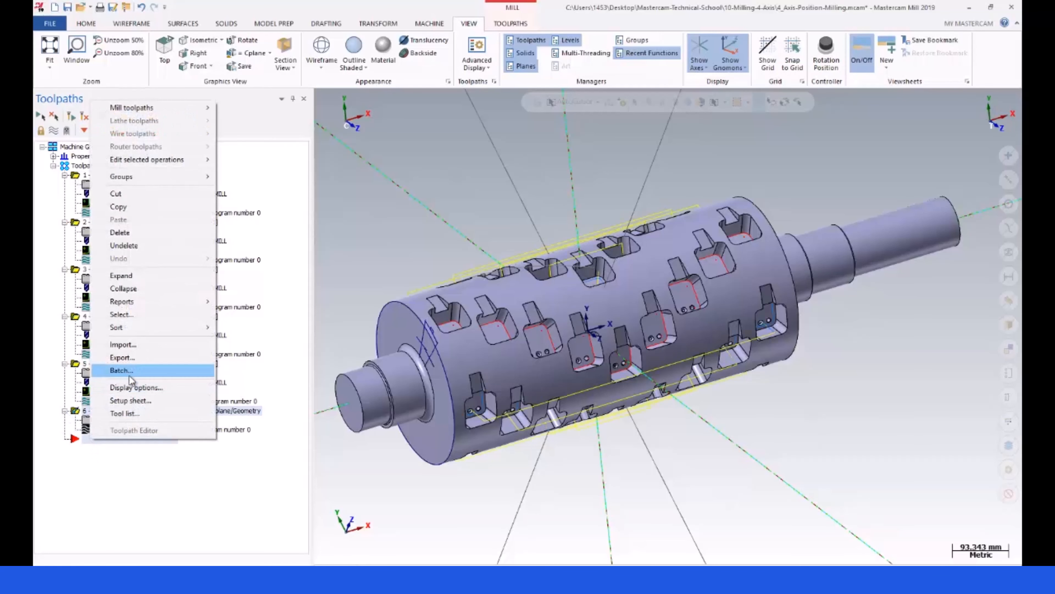
{"action": "mouse_move", "coordinate": [182, 110]}
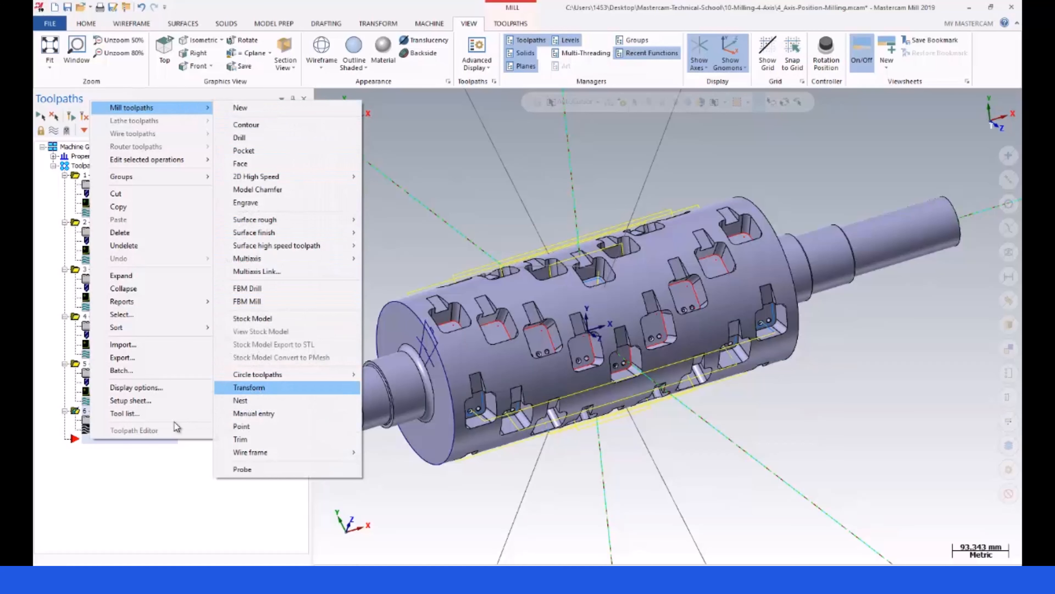
{"action": "left_click", "coordinate": [108, 468]}
{"action": "left_click", "coordinate": [88, 421]}
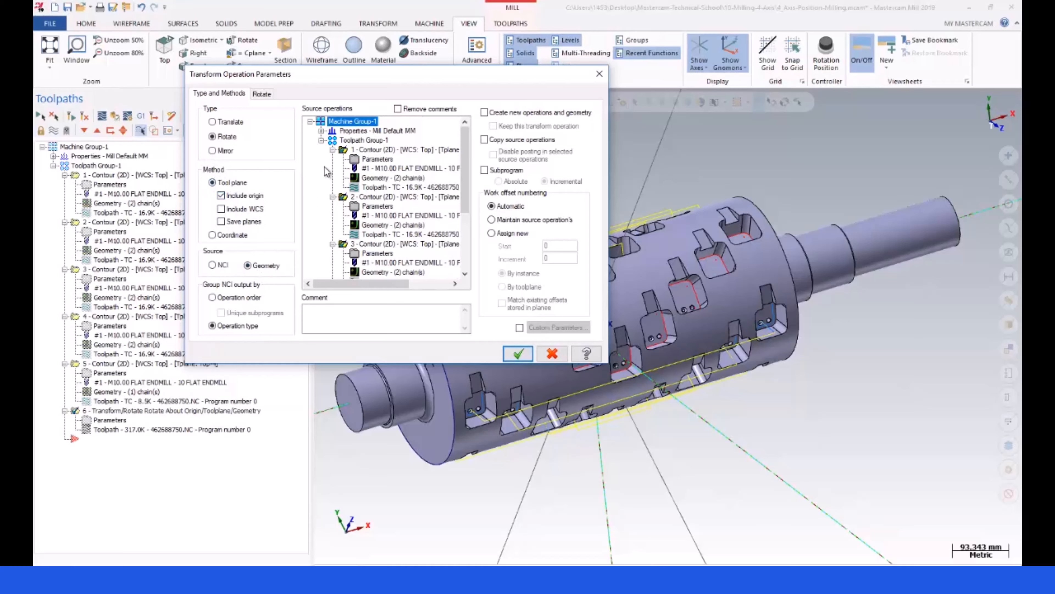
Review the transform's five source contours, rotation instances, angles and rotation plane, and accept the parameters
{"action": "left_click", "coordinate": [333, 150]}
{"action": "left_click", "coordinate": [332, 159]}
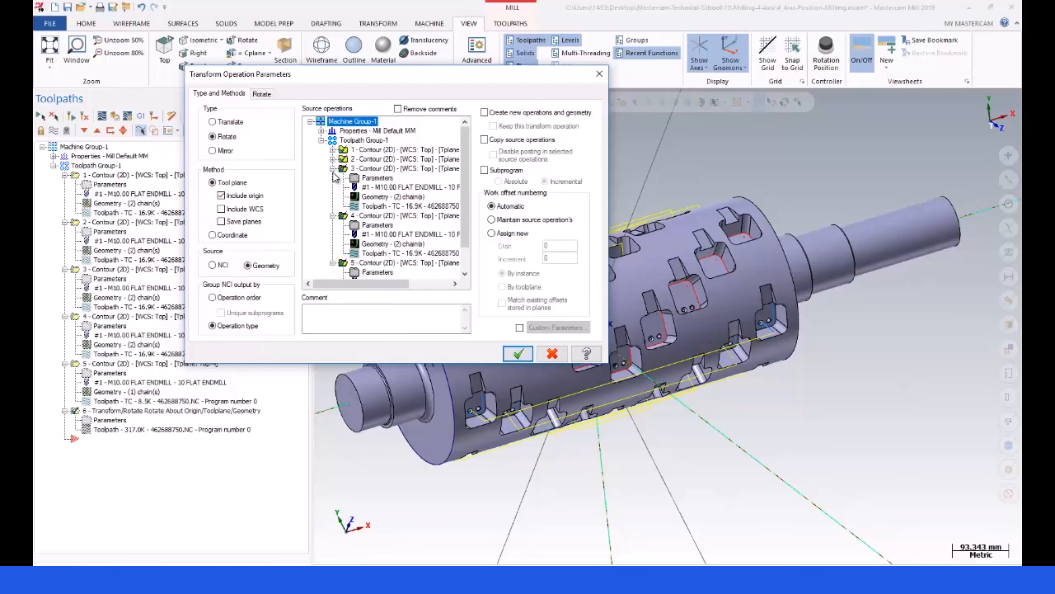
{"action": "left_click", "coordinate": [332, 169]}
{"action": "left_click", "coordinate": [332, 178]}
{"action": "left_click", "coordinate": [333, 187]}
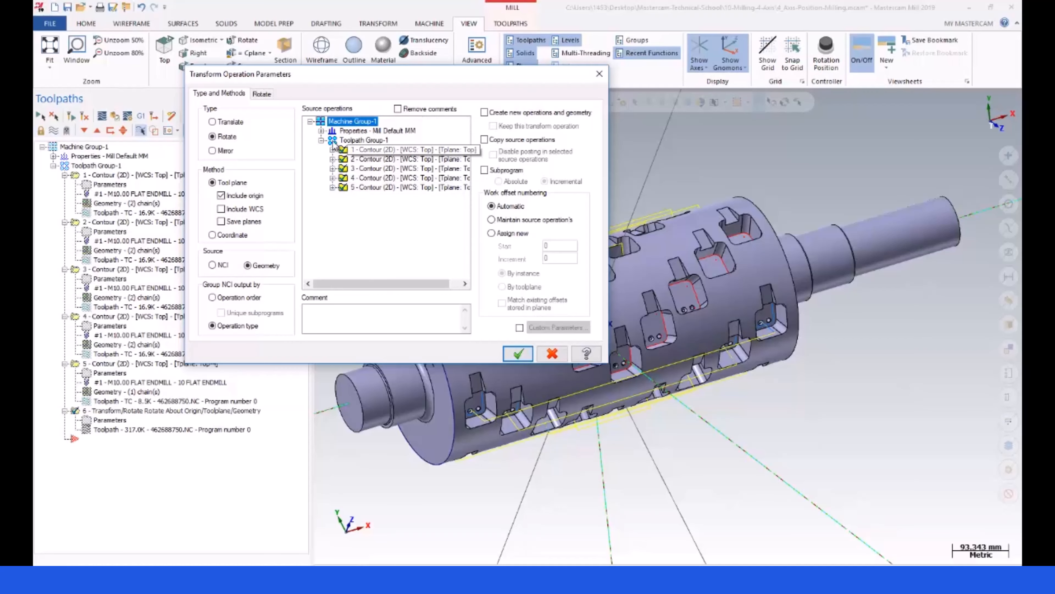
{"action": "left_click", "coordinate": [262, 93]}
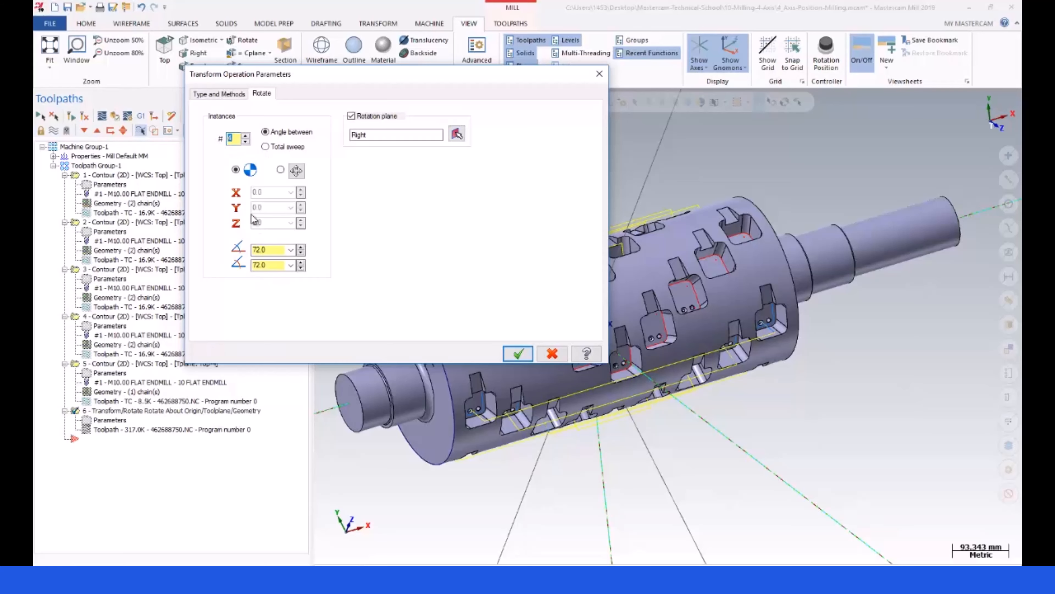
{"action": "left_click_drag", "start_coordinate": [271, 250], "coordinate": [233, 251]}
{"action": "left_click_drag", "start_coordinate": [254, 263], "coordinate": [270, 265]}
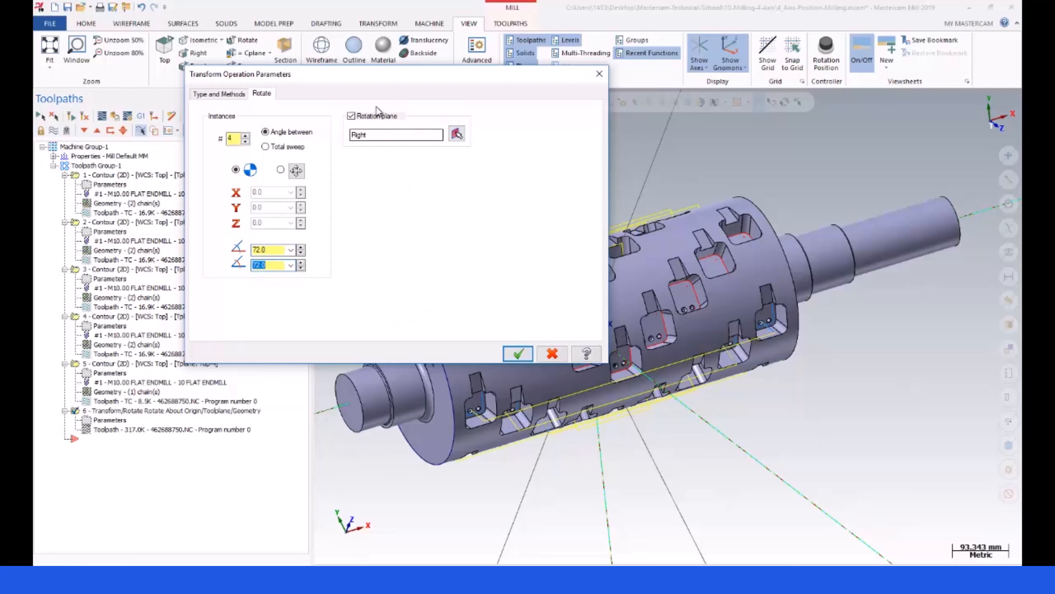
{"action": "left_click", "coordinate": [518, 354]}
Inspect the rotated toolpaths around the cylinder in the Right and Isometric views
{"action": "right_click", "coordinate": [418, 240]}
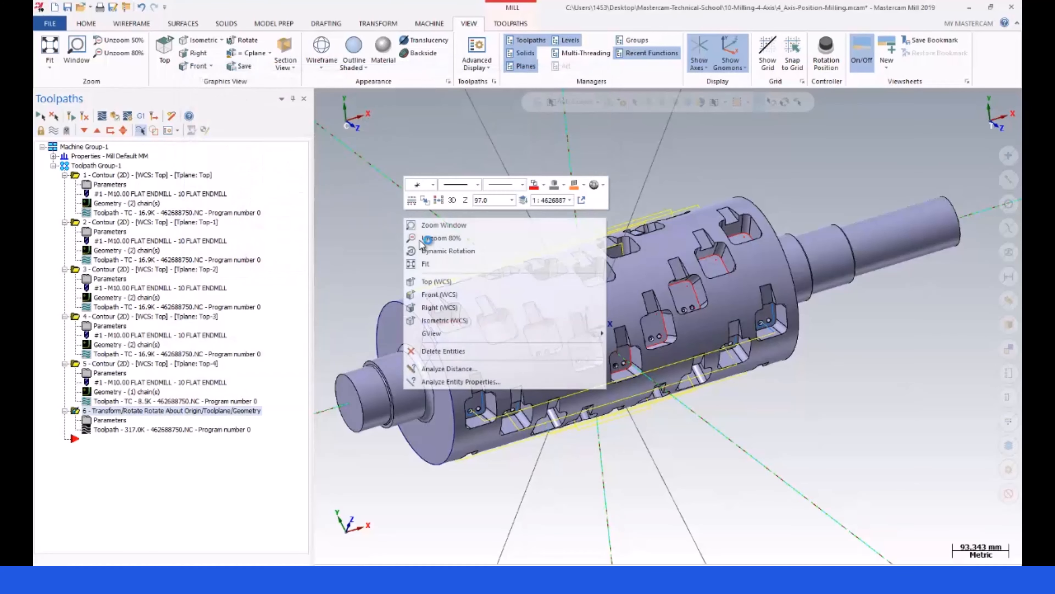
{"action": "left_click", "coordinate": [432, 308]}
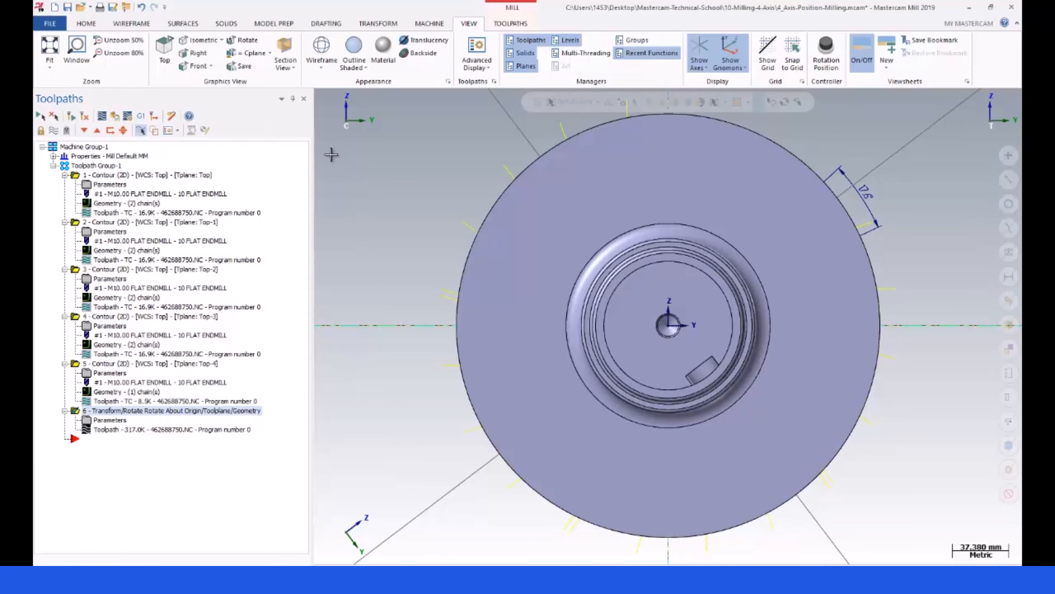
{"action": "right_click", "coordinate": [353, 163]}
{"action": "left_click", "coordinate": [374, 265]}
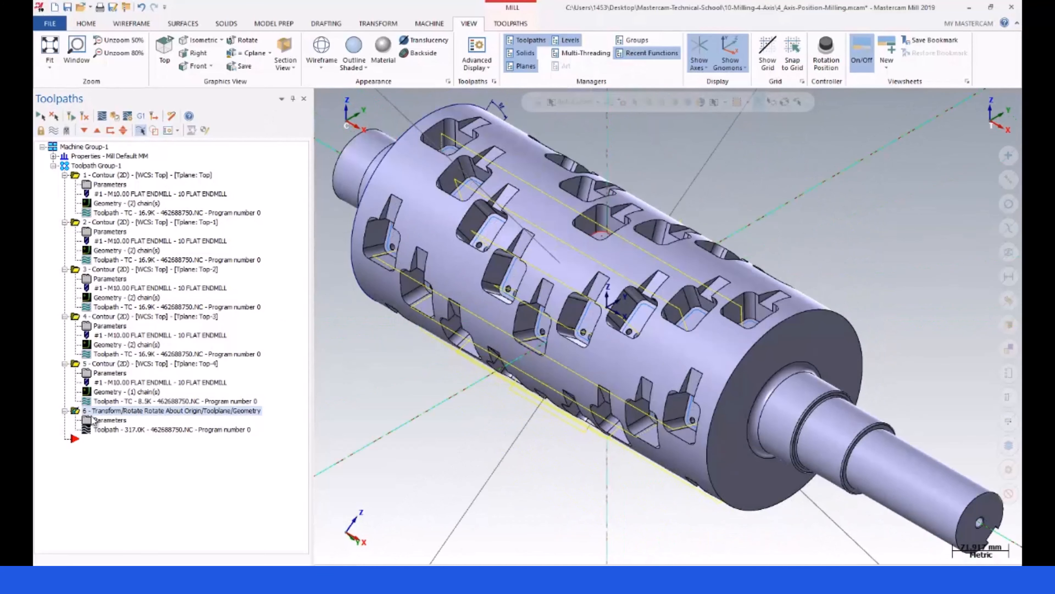
Recheck the rotate transform's instances, angles and Right rotation plane, accept the parameters, and hide its toolpath display
{"action": "left_click", "coordinate": [87, 420]}
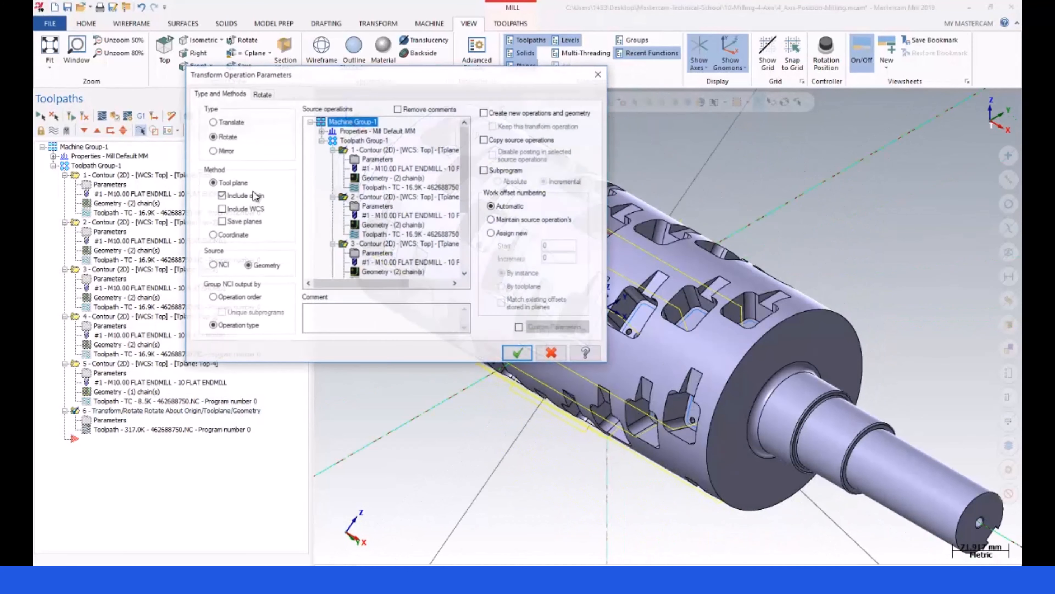
{"action": "left_click", "coordinate": [262, 93]}
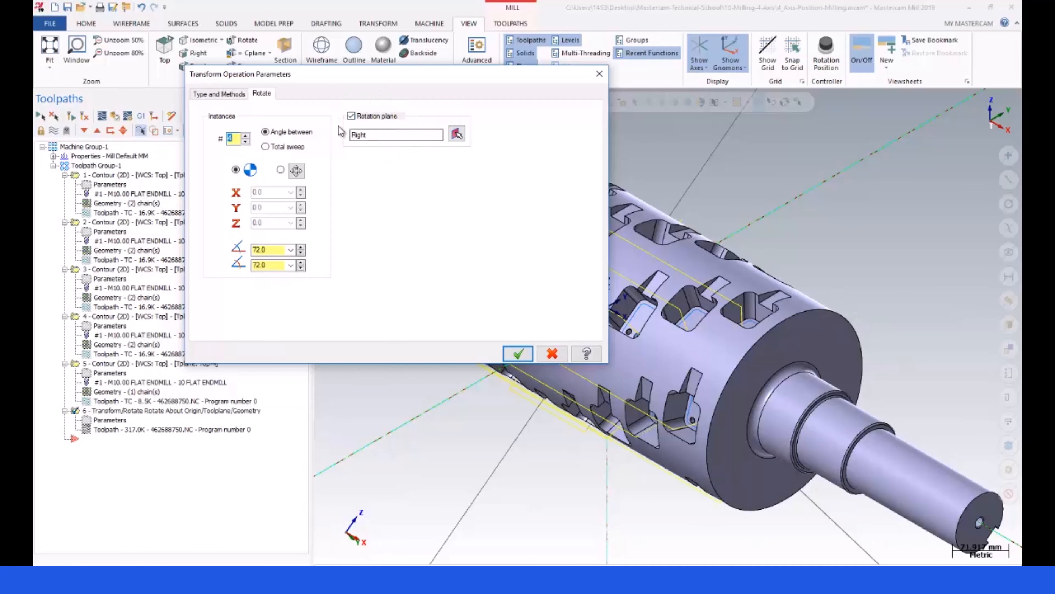
{"action": "left_click", "coordinate": [518, 354]}
{"action": "left_click", "coordinate": [55, 131]}
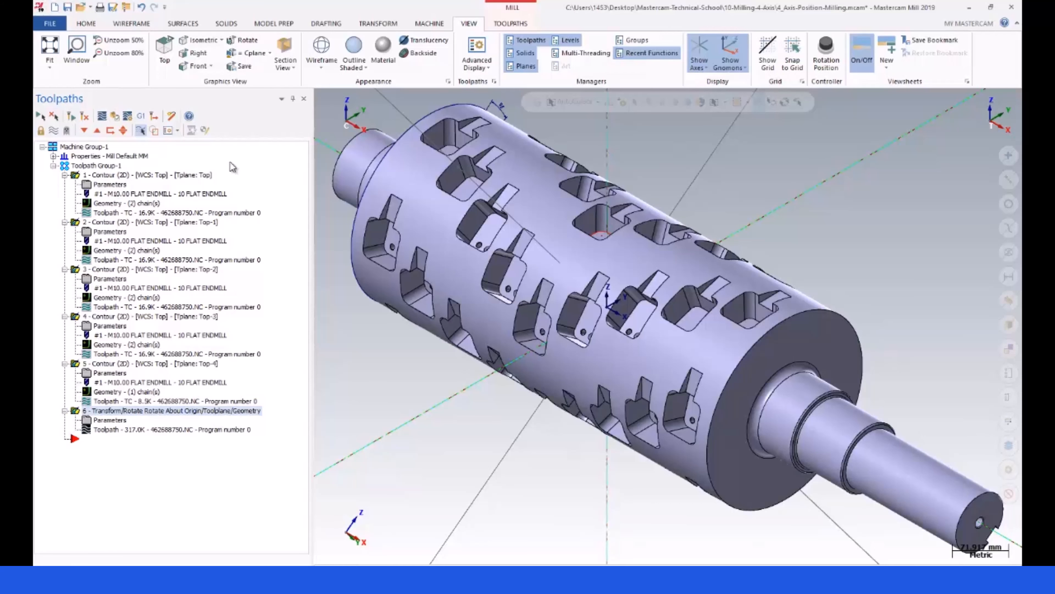
Backplot the Transform/Rotate operation with the tool holder and rapid moves displayed and the playback speed increased, and close the backplot
{"action": "left_click", "coordinate": [102, 117]}
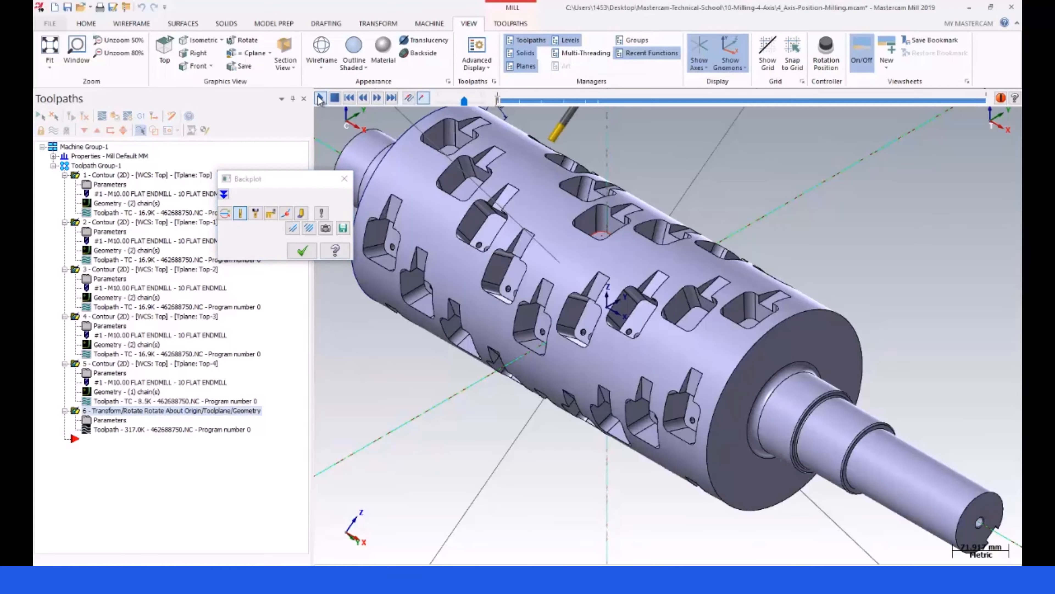
{"action": "middle_click_drag", "start_coordinate": [545, 193], "coordinate": [451, 256]}
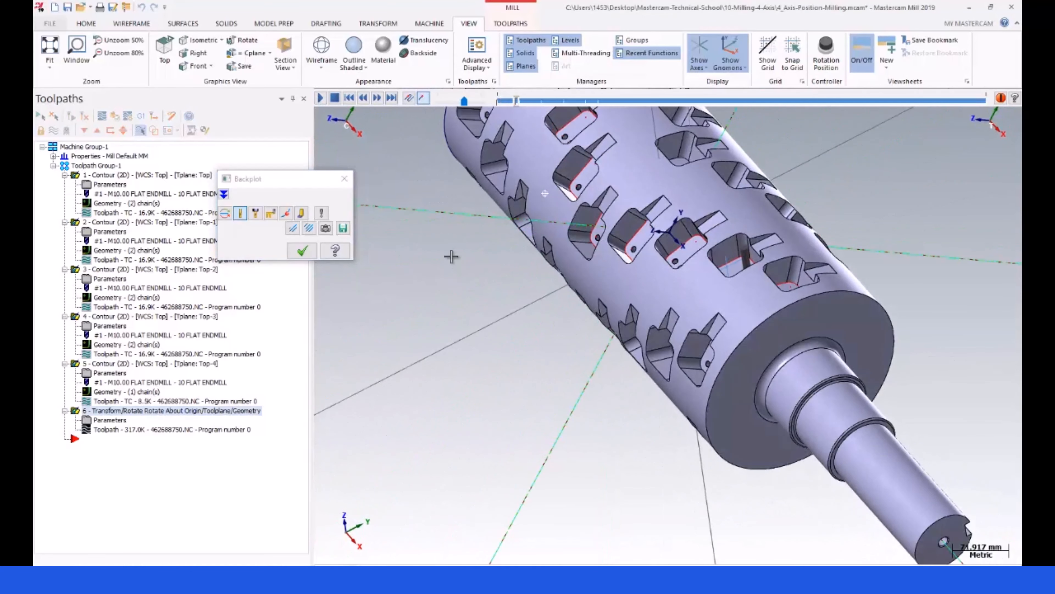
{"action": "scroll", "coordinate": [523, 338], "scroll_direction": "down", "scroll_amount": 3}
{"action": "middle_click_drag", "start_coordinate": [516, 331], "coordinate": [382, 253]}
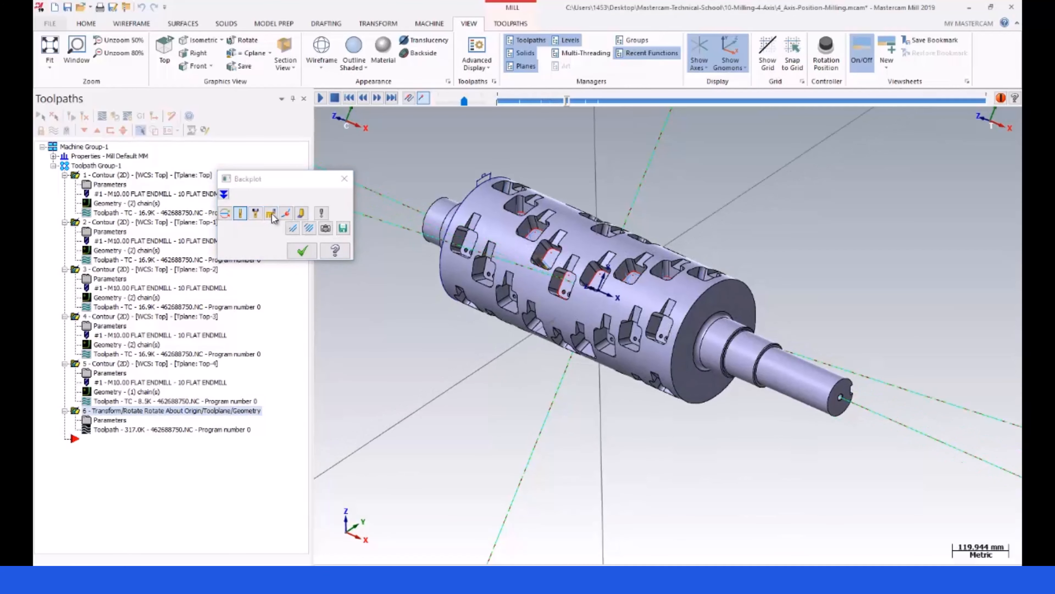
{"action": "left_click", "coordinate": [257, 215]}
{"action": "left_click", "coordinate": [272, 214]}
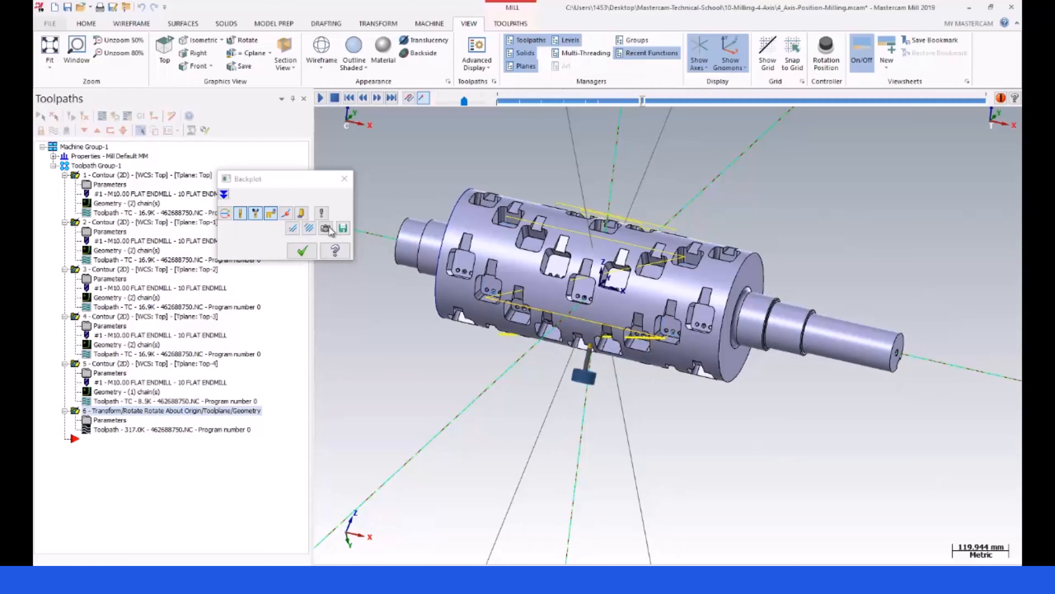
{"action": "left_click_drag", "start_coordinate": [464, 101], "coordinate": [492, 108]}
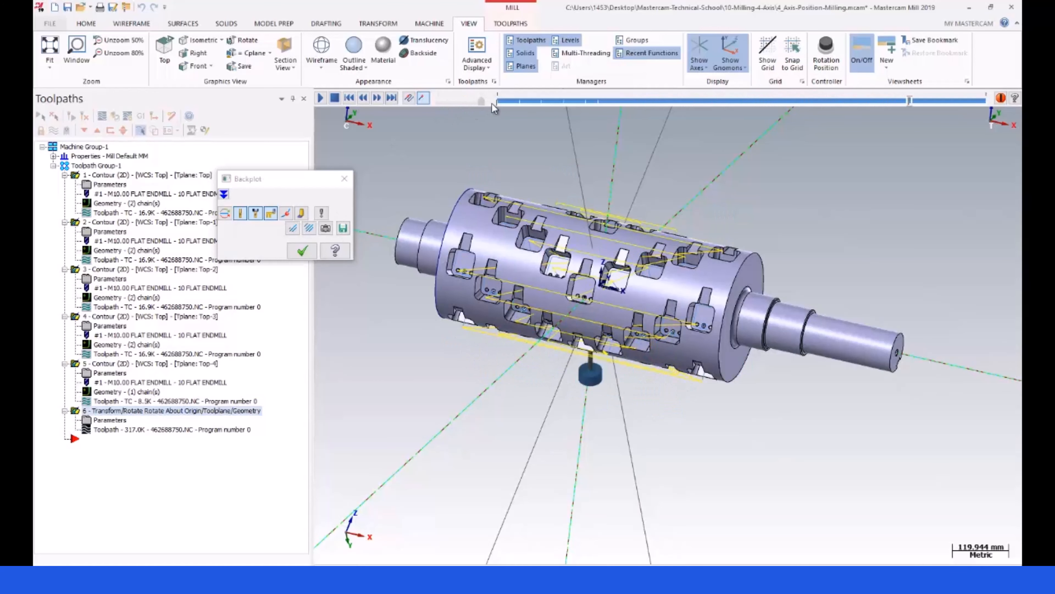
{"action": "left_click", "coordinate": [303, 251]}
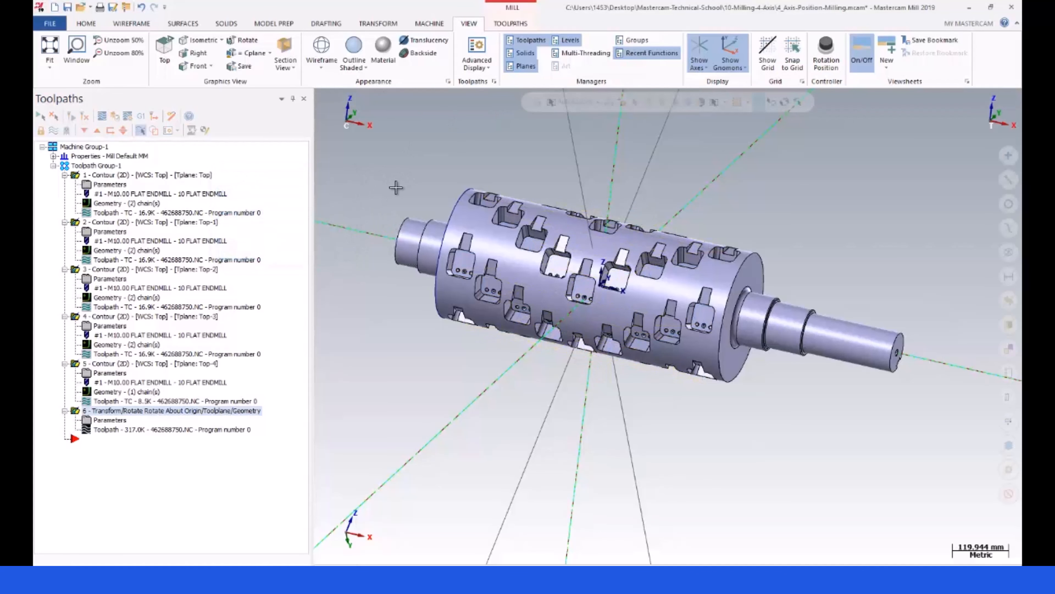
Restore the Isometric view and collapse all five contour operations and the Transform/Rotate operation in the operations tree
{"action": "middle_click_drag", "start_coordinate": [396, 188], "coordinate": [337, 212]}
{"action": "right_click", "coordinate": [339, 206]}
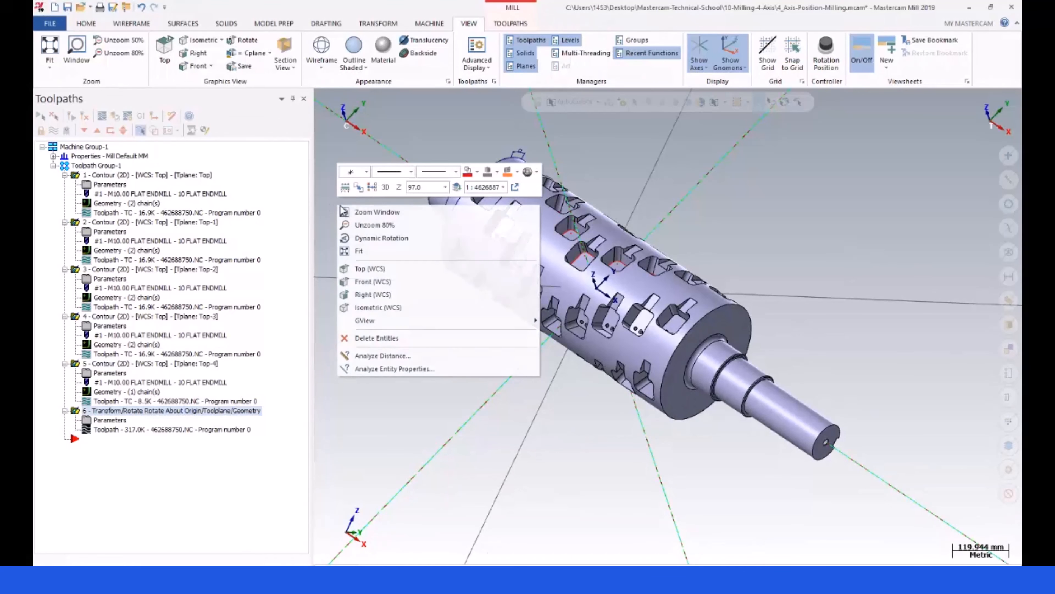
{"action": "left_click", "coordinate": [361, 307]}
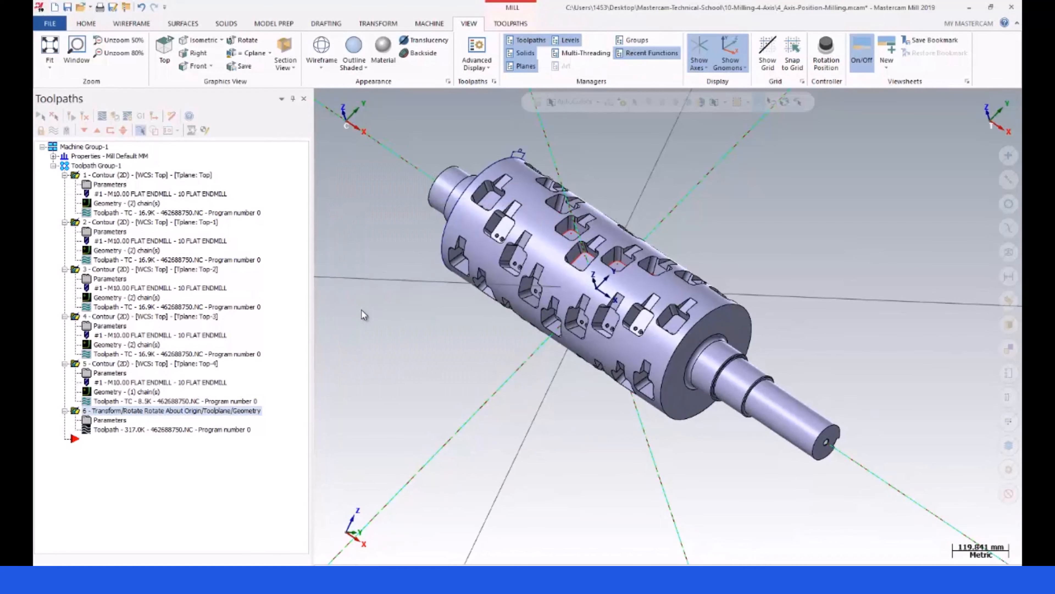
{"action": "left_click", "coordinate": [64, 175]}
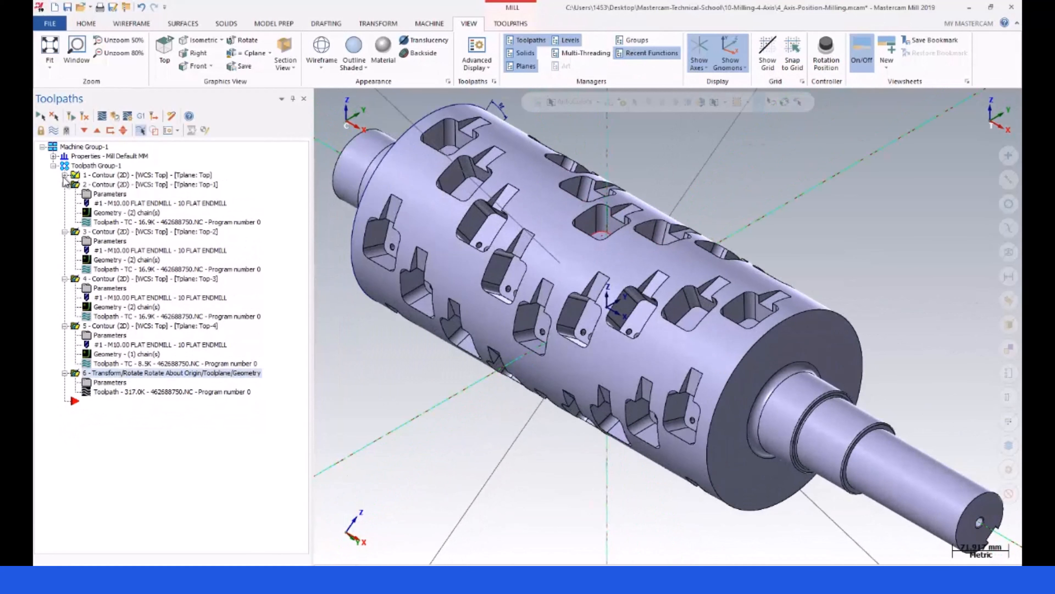
{"action": "left_click", "coordinate": [64, 184]}
{"action": "left_click", "coordinate": [64, 193]}
{"action": "left_click", "coordinate": [65, 203]}
{"action": "left_click", "coordinate": [64, 213]}
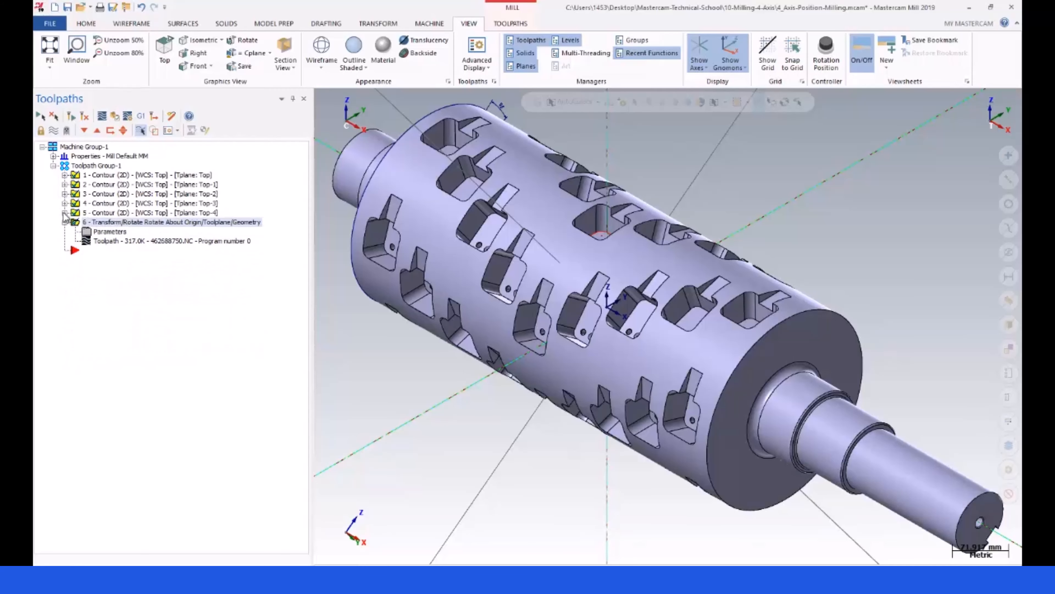
{"action": "left_click", "coordinate": [64, 222]}
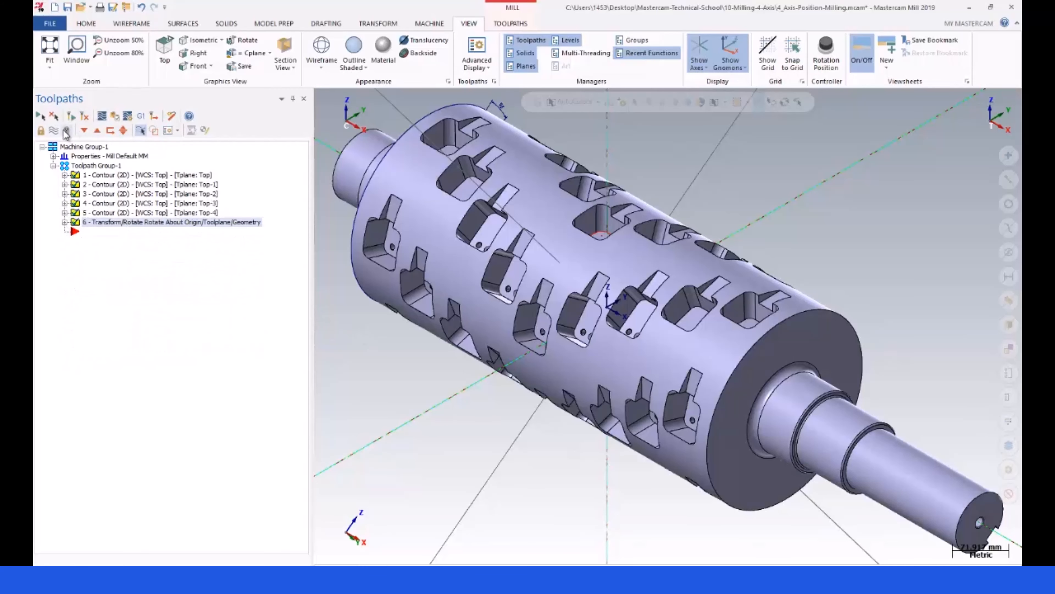
Examine the pockets around the cylinder from several angles with the toolpaths hidden
{"action": "left_click", "coordinate": [55, 130]}
{"action": "left_click", "coordinate": [57, 132]}
{"action": "scroll", "coordinate": [573, 324], "scroll_direction": "up", "scroll_amount": 1}
{"action": "middle_click_drag", "start_coordinate": [574, 341], "coordinate": [498, 280]}
{"action": "scroll", "coordinate": [501, 282], "scroll_direction": "down", "scroll_amount": 10}
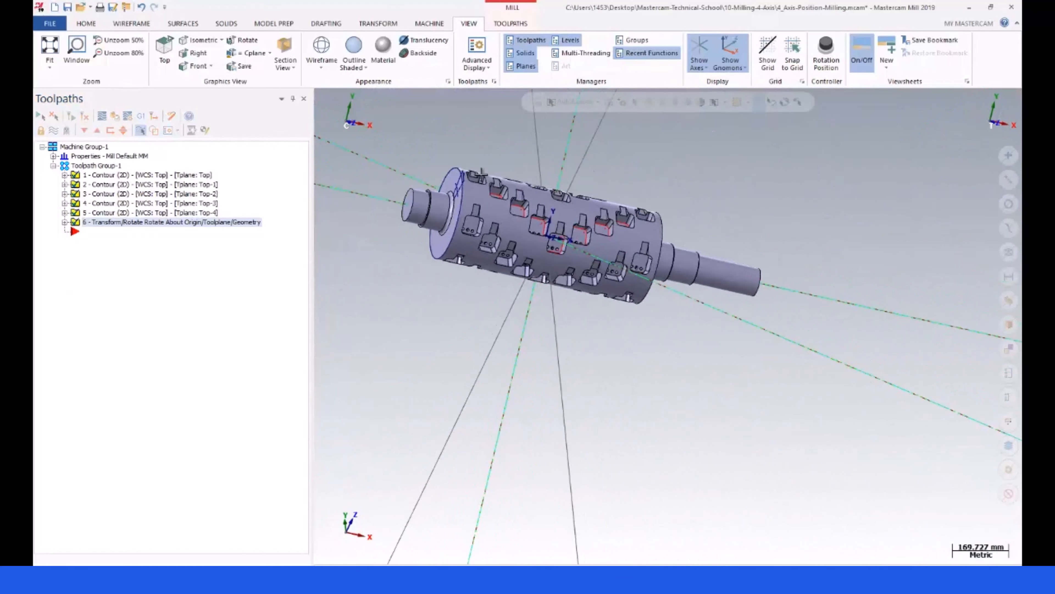
{"action": "scroll", "coordinate": [467, 193], "scroll_direction": "up", "scroll_amount": 9}
{"action": "middle_click_drag", "start_coordinate": [445, 222], "coordinate": [464, 179]}
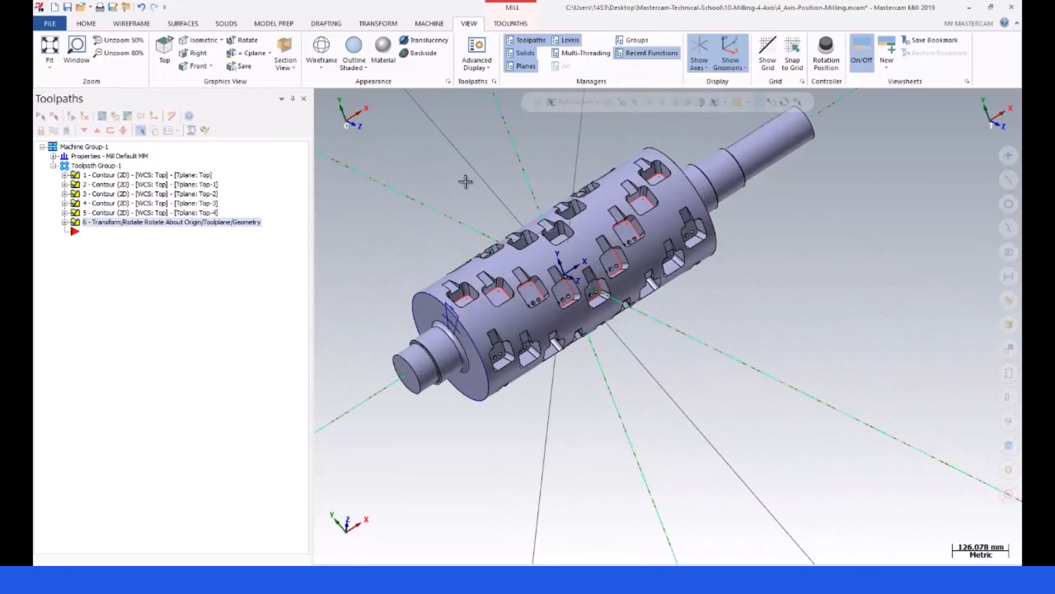
{"action": "scroll", "coordinate": [416, 224], "scroll_direction": "up", "scroll_amount": 3}
Compare the cylinder's WCS Top and Isometric views and examine the central pocket to check which plane is active
{"action": "right_click", "coordinate": [365, 269]}
{"action": "left_click", "coordinate": [392, 331]}
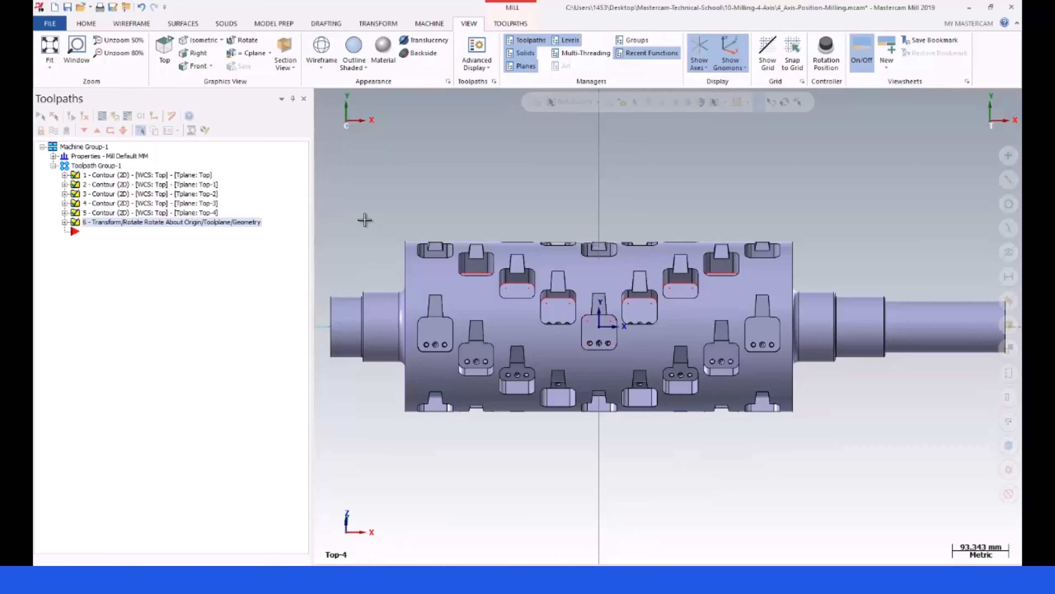
{"action": "right_click", "coordinate": [362, 219]}
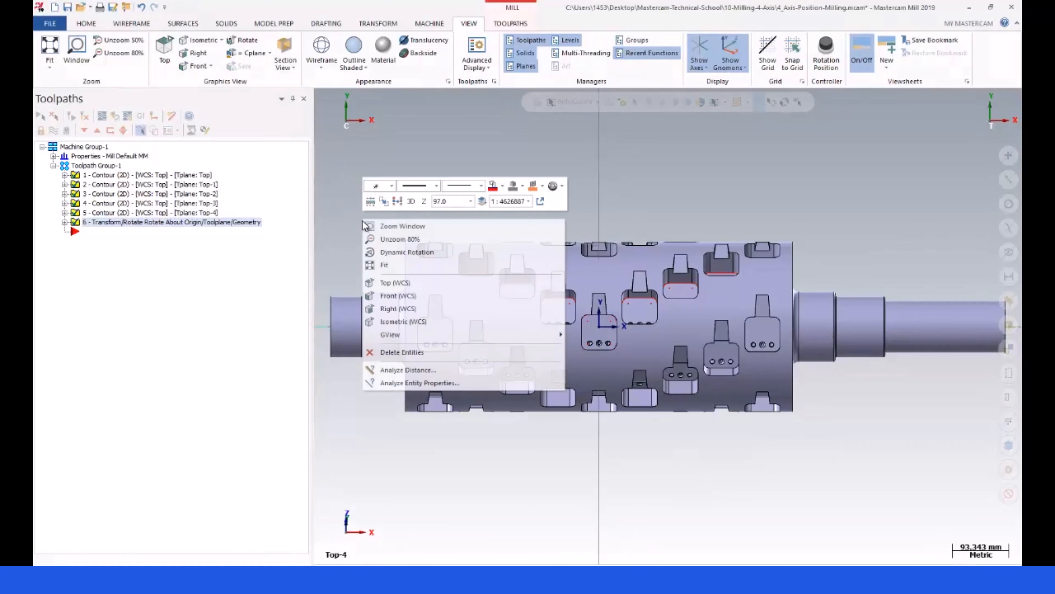
{"action": "left_click", "coordinate": [392, 282]}
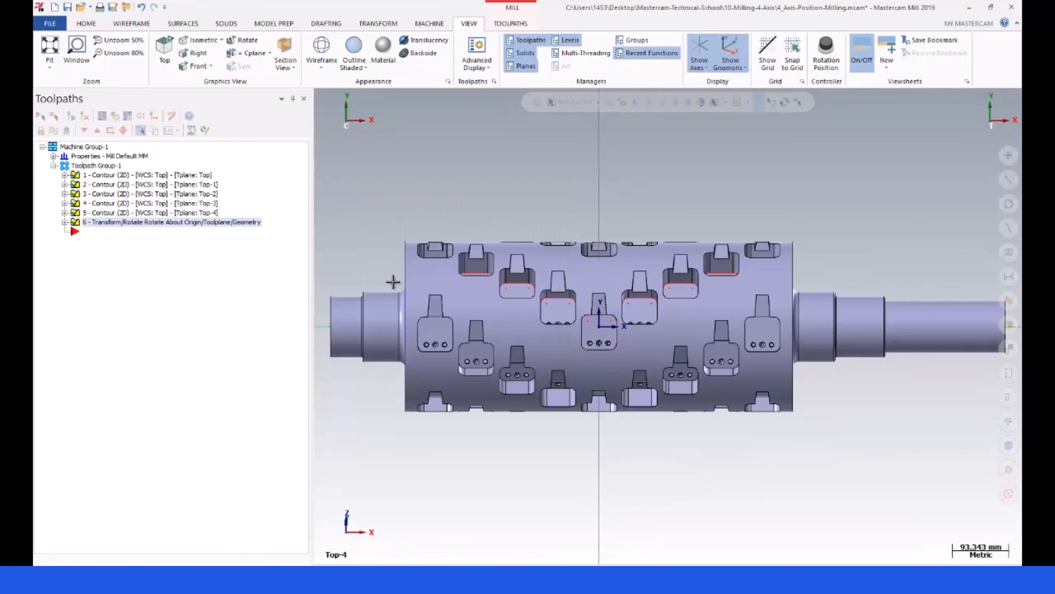
{"action": "right_click", "coordinate": [355, 211]}
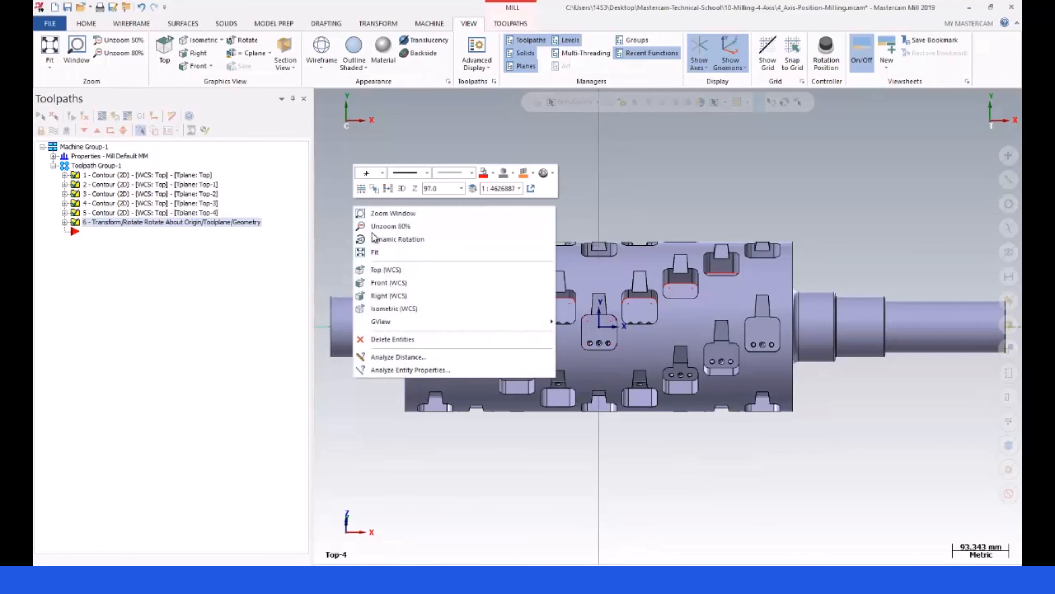
{"action": "left_click", "coordinate": [385, 307]}
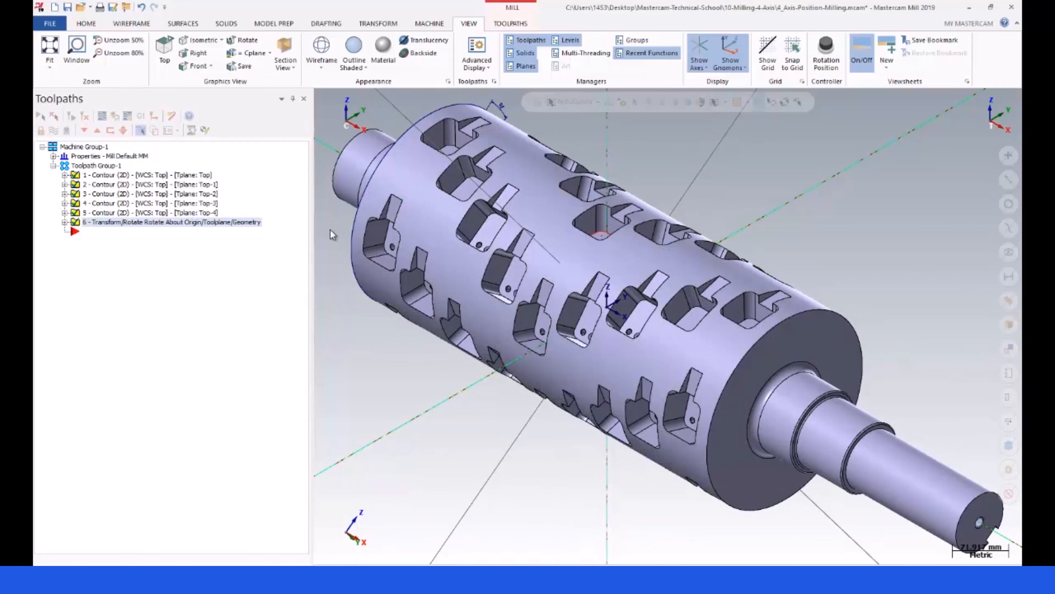
{"action": "right_click", "coordinate": [330, 230]}
{"action": "left_click", "coordinate": [358, 293]}
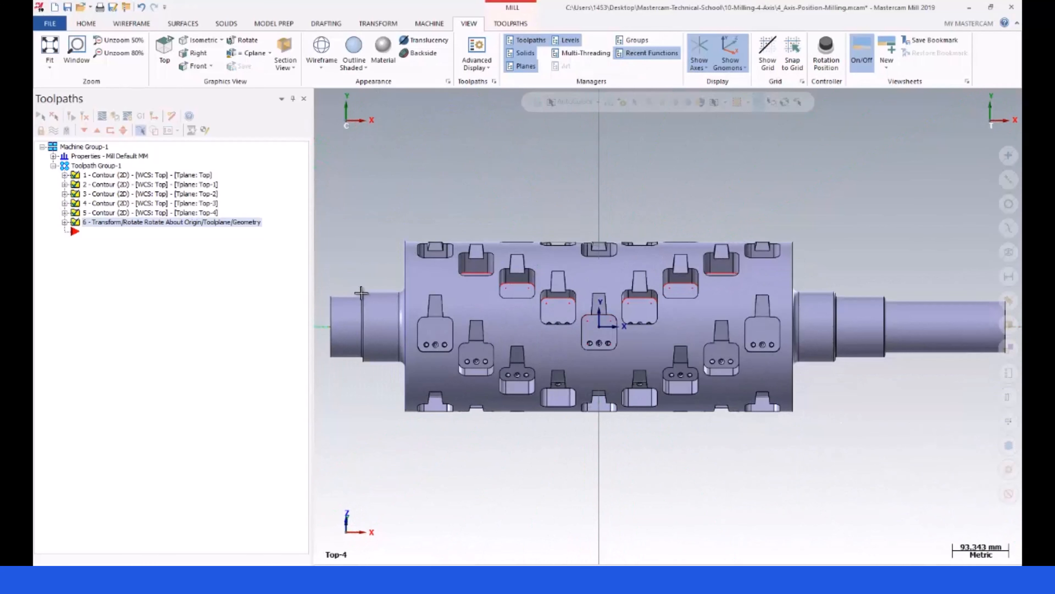
{"action": "scroll", "coordinate": [614, 338], "scroll_direction": "up", "scroll_amount": 5}
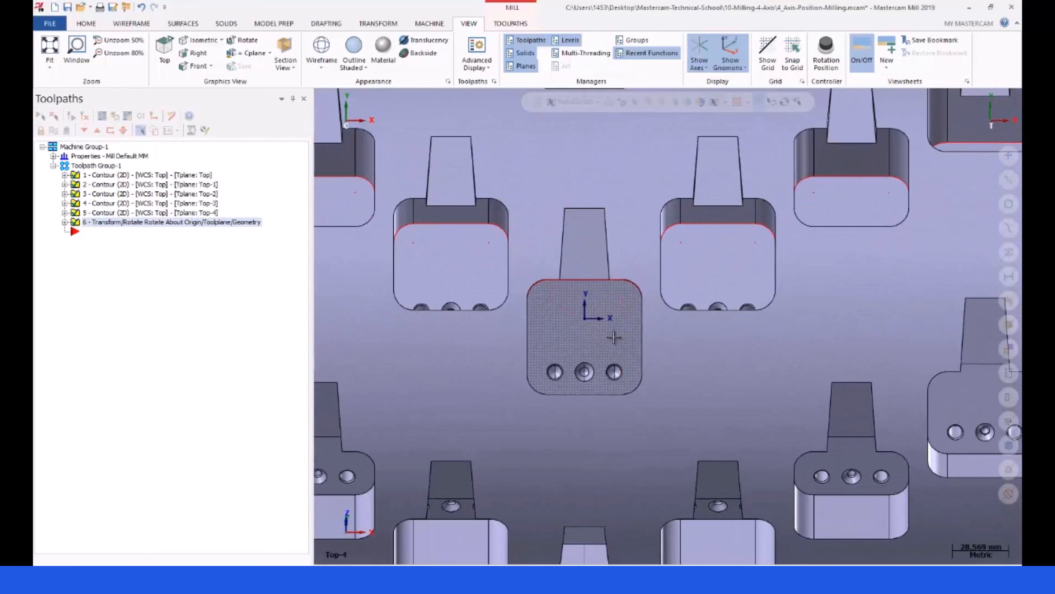
{"action": "scroll", "coordinate": [573, 322], "scroll_direction": "down", "scroll_amount": 4}
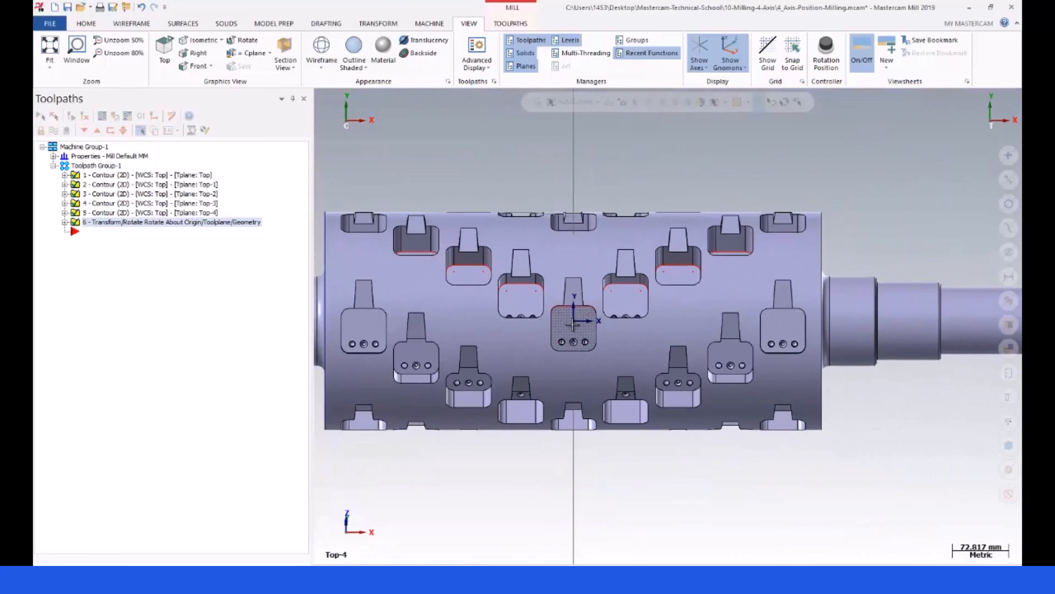
{"action": "scroll", "coordinate": [573, 322], "scroll_direction": "down", "scroll_amount": 2}
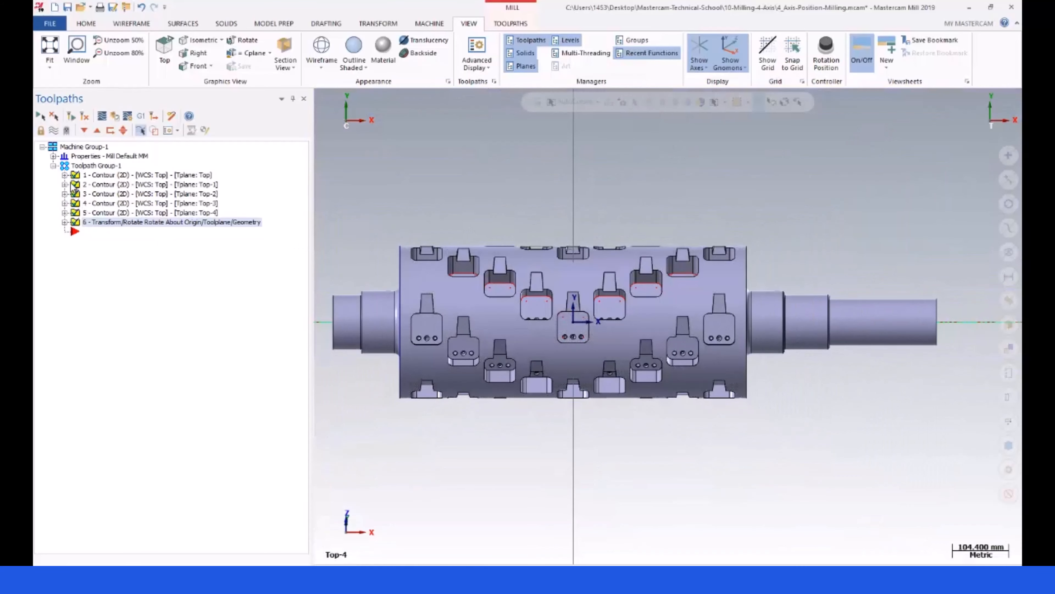
Set Top as the active WCS, construction plane, tool plane and graphics view, and return to the toolpath operations
{"action": "left_click", "coordinate": [105, 569]}
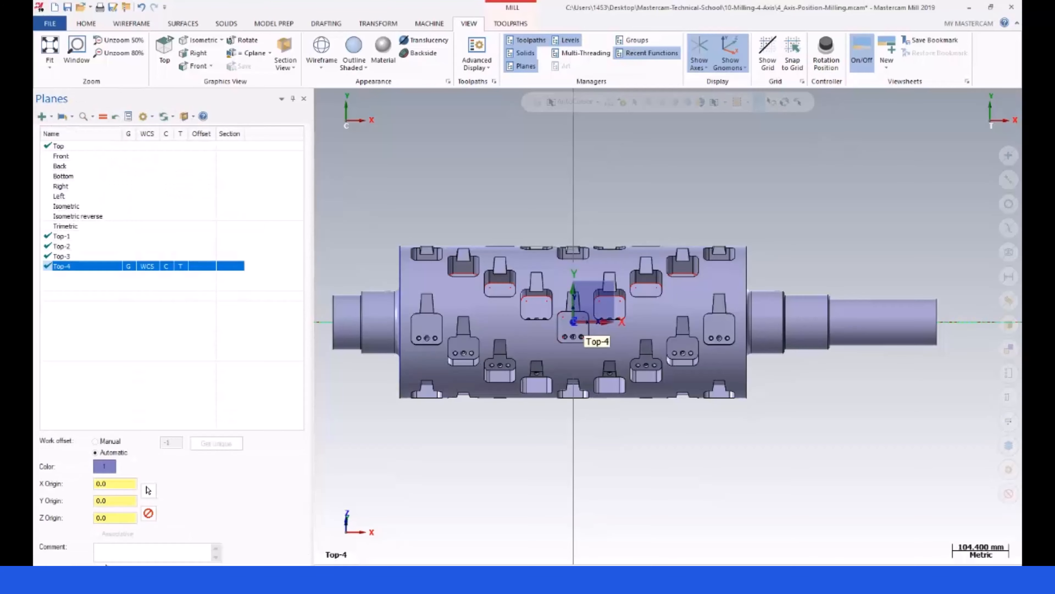
{"action": "left_click", "coordinate": [142, 146]}
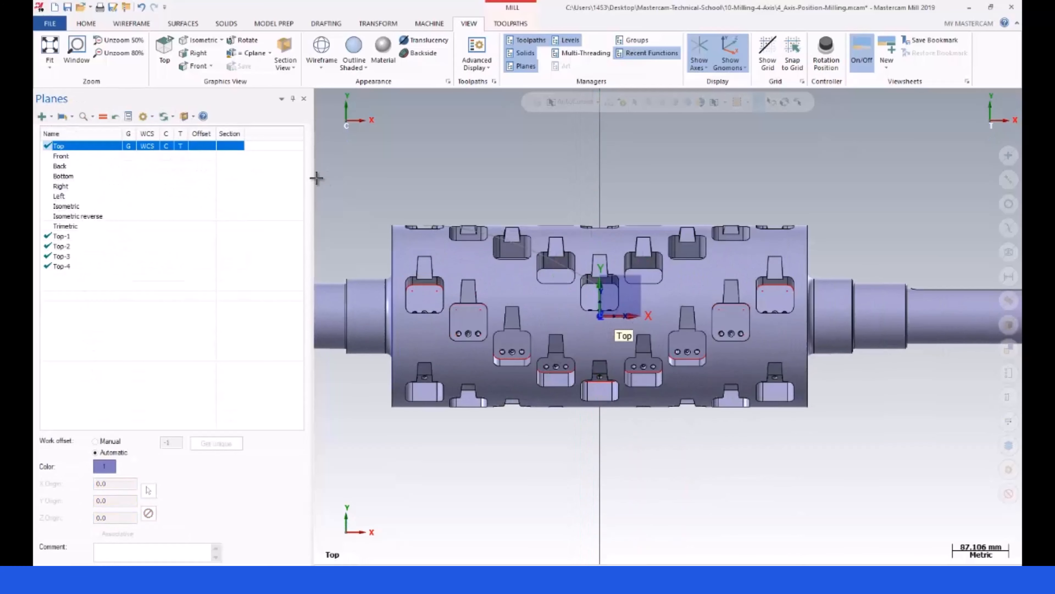
{"action": "left_click", "coordinate": [49, 569]}
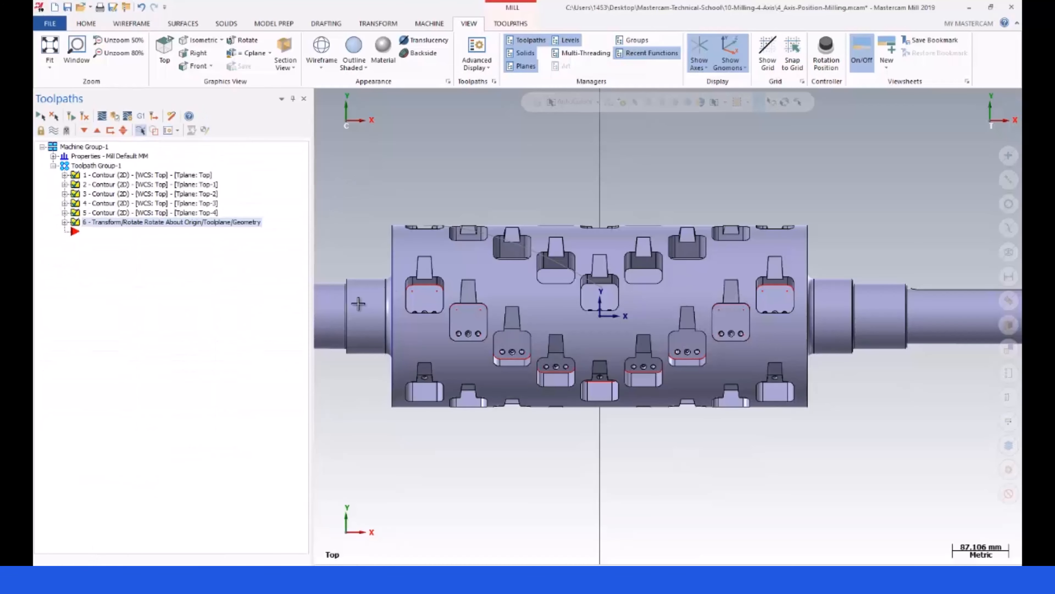
Use Curve One Edge to extract both side edges of the tapered notches on the row's first four pockets
{"action": "scroll", "coordinate": [454, 331], "scroll_direction": "up", "scroll_amount": 5}
{"action": "mouse_move", "coordinate": [479, 349]}
{"action": "middle_mouse_down"}
{"action": "mouse_move", "coordinate": [423, 259]}
{"action": "mouse_move", "coordinate": [420, 291]}
{"action": "mouse_move", "coordinate": [454, 287]}
{"action": "mouse_move", "coordinate": [432, 291]}
{"action": "middle_mouse_up"}
{"action": "scroll", "coordinate": [432, 291], "scroll_direction": "up", "scroll_amount": 3}
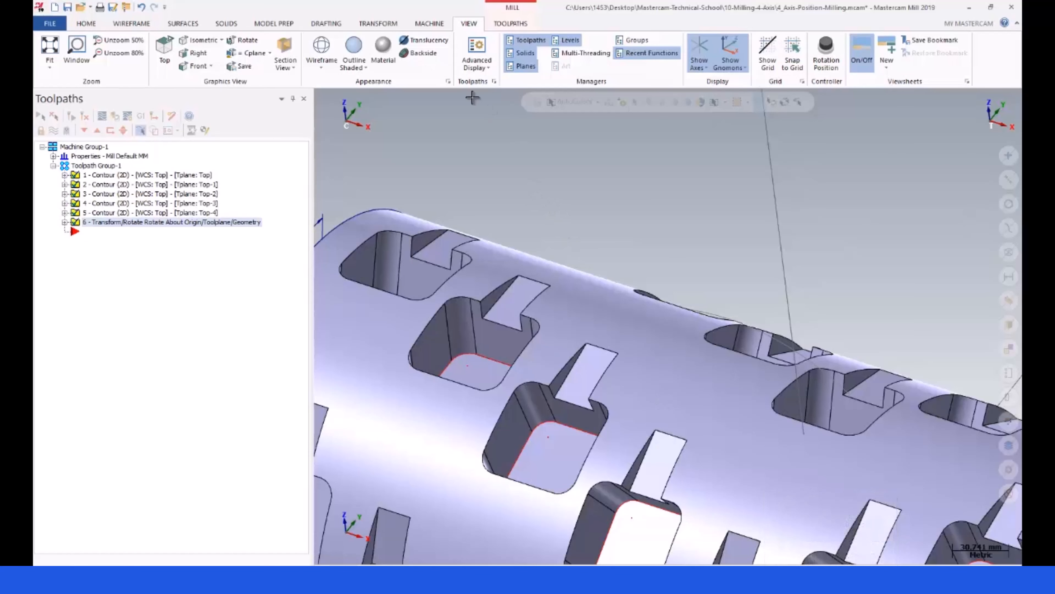
{"action": "left_click", "coordinate": [131, 24]}
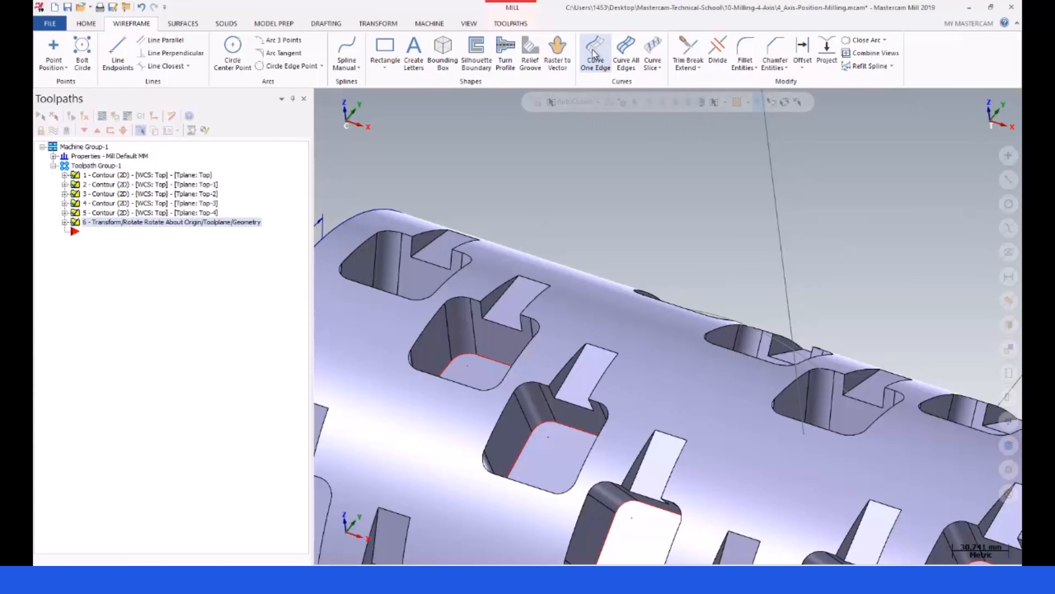
{"action": "left_click", "coordinate": [430, 246]}
{"action": "middle_click_drag", "start_coordinate": [448, 252], "coordinate": [468, 286]}
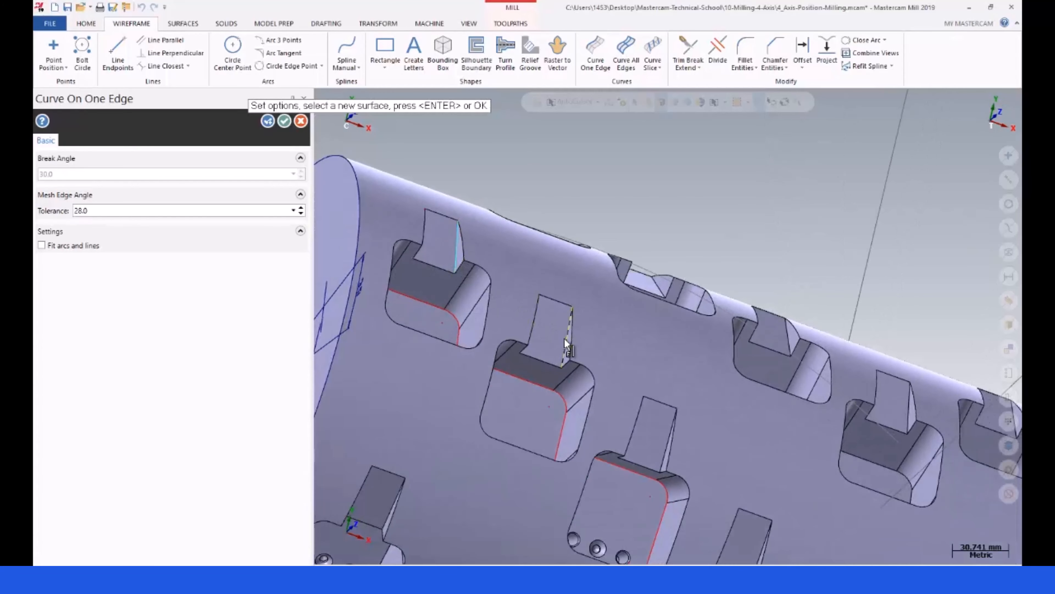
{"action": "middle_click_drag", "start_coordinate": [565, 342], "coordinate": [627, 408]}
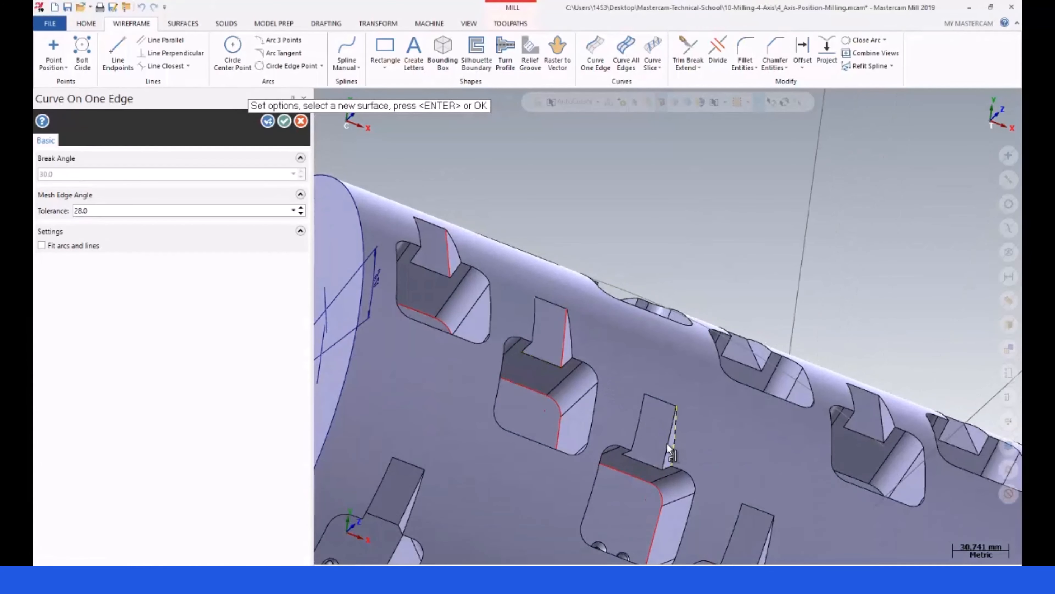
{"action": "left_click", "coordinate": [696, 442]}
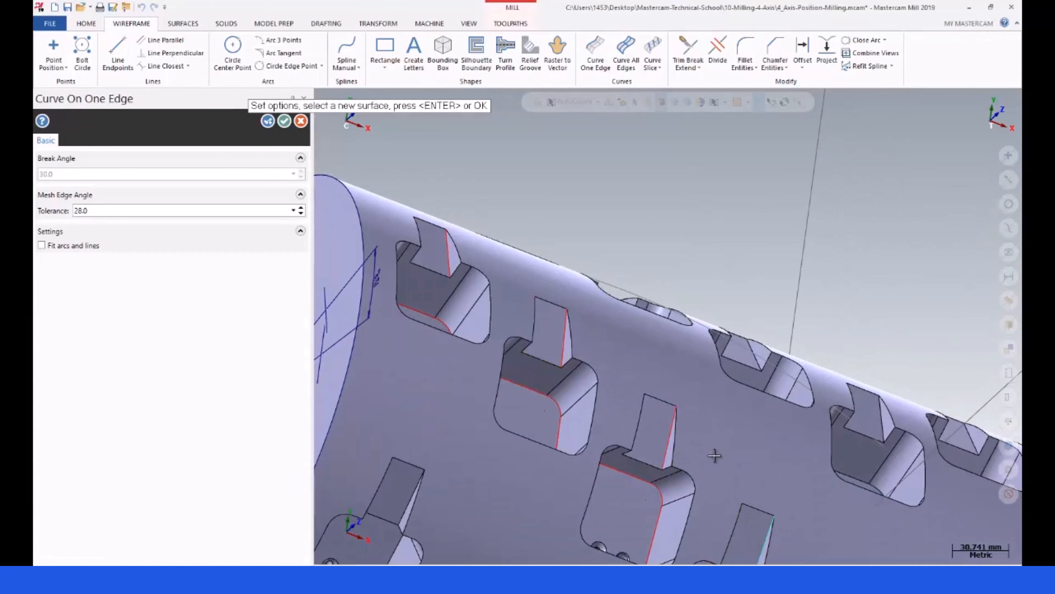
{"action": "middle_click_drag", "start_coordinate": [760, 517], "coordinate": [662, 451]}
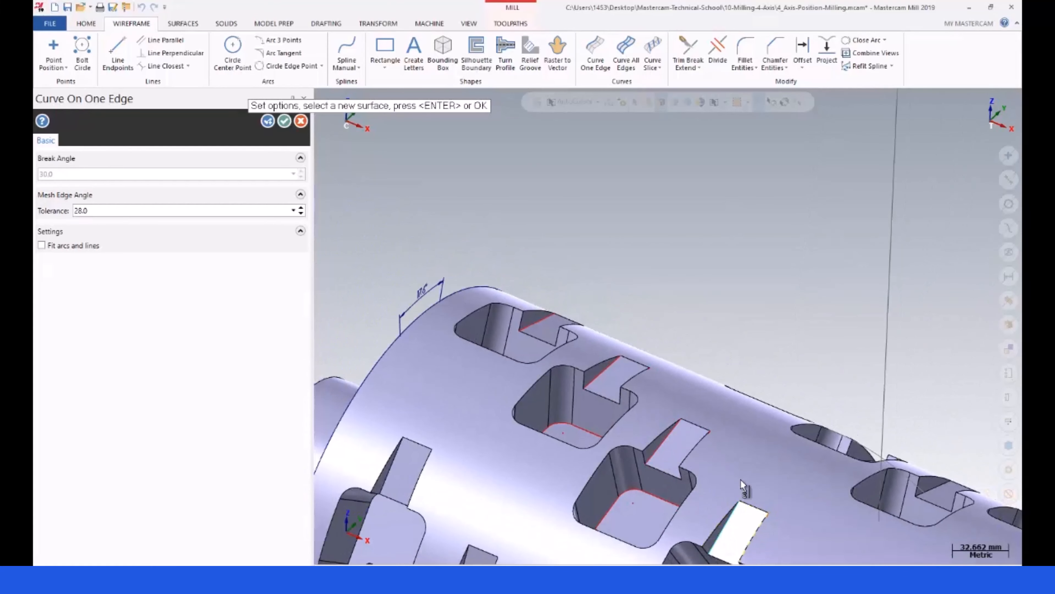
Extract both side edges of the notches on the row's middle pocket and the one after it
{"action": "scroll", "coordinate": [598, 318], "scroll_direction": "down", "scroll_amount": 5}
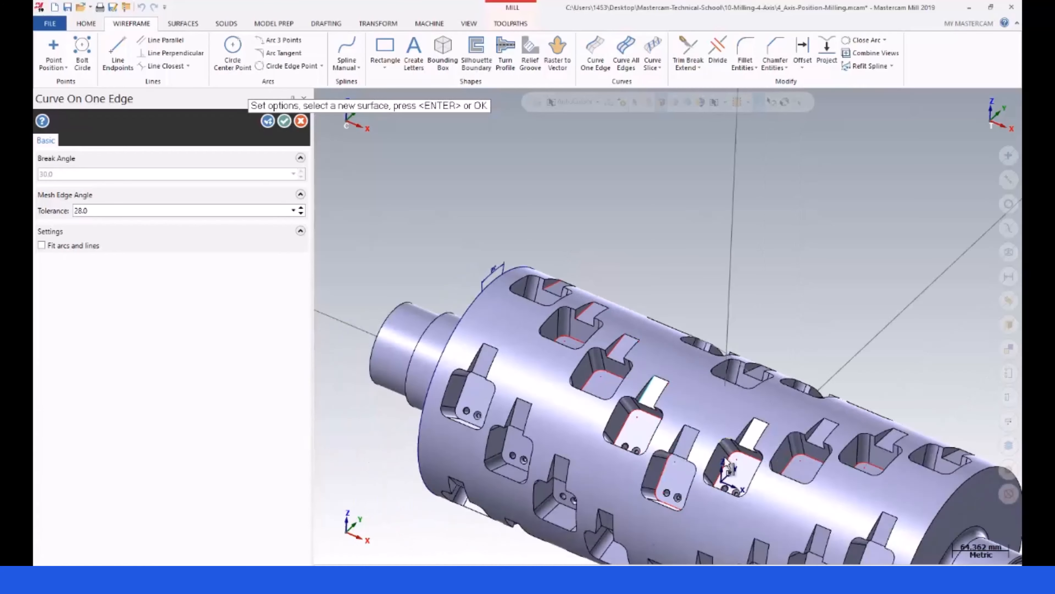
{"action": "scroll", "coordinate": [728, 465], "scroll_direction": "up", "scroll_amount": 5}
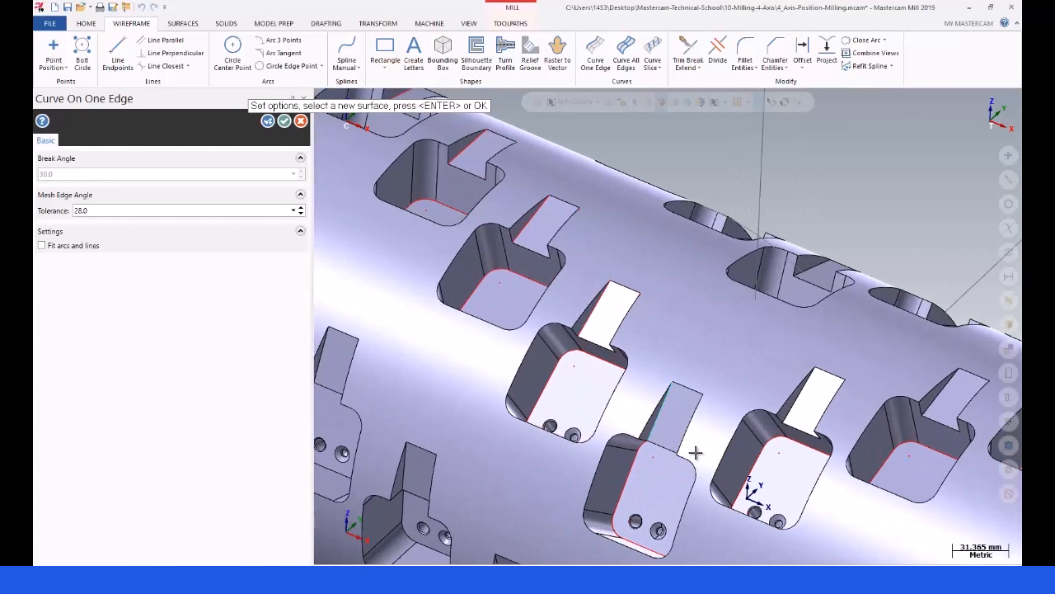
{"action": "middle_click_drag", "start_coordinate": [682, 460], "coordinate": [716, 441]}
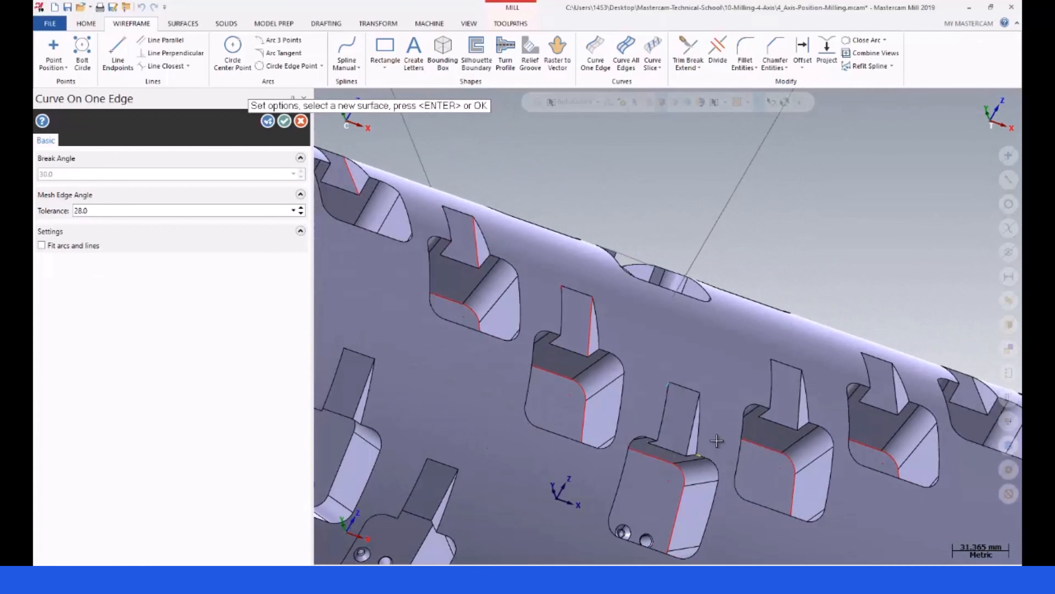
{"action": "left_click", "coordinate": [692, 437]}
{"action": "middle_click_drag", "start_coordinate": [787, 421], "coordinate": [767, 406]}
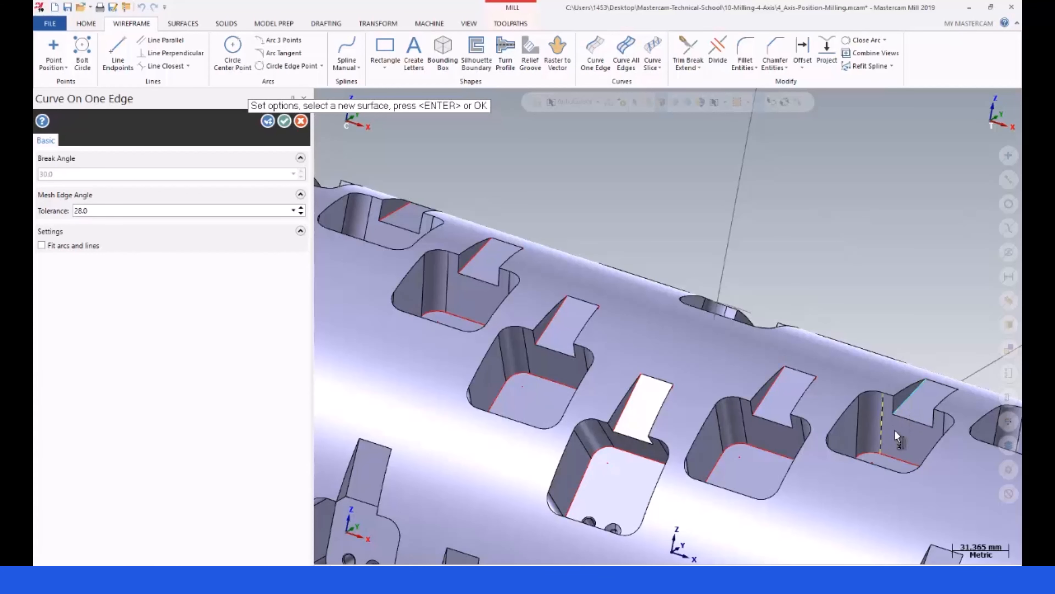
Extract the notch side edges on the last three pockets of the row and finish Curve One Edge
{"action": "middle_click_drag", "start_coordinate": [901, 410], "coordinate": [941, 414]}
{"action": "scroll", "coordinate": [789, 310], "scroll_direction": "down", "scroll_amount": 5}
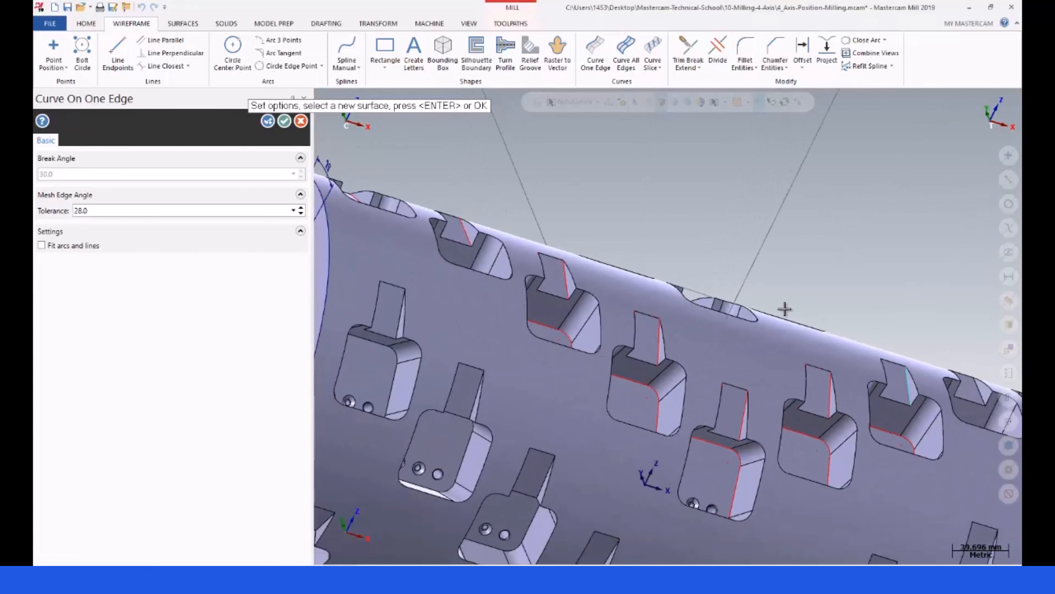
{"action": "scroll", "coordinate": [883, 331], "scroll_direction": "up", "scroll_amount": 4}
{"action": "middle_click_drag", "start_coordinate": [880, 331], "coordinate": [872, 354]}
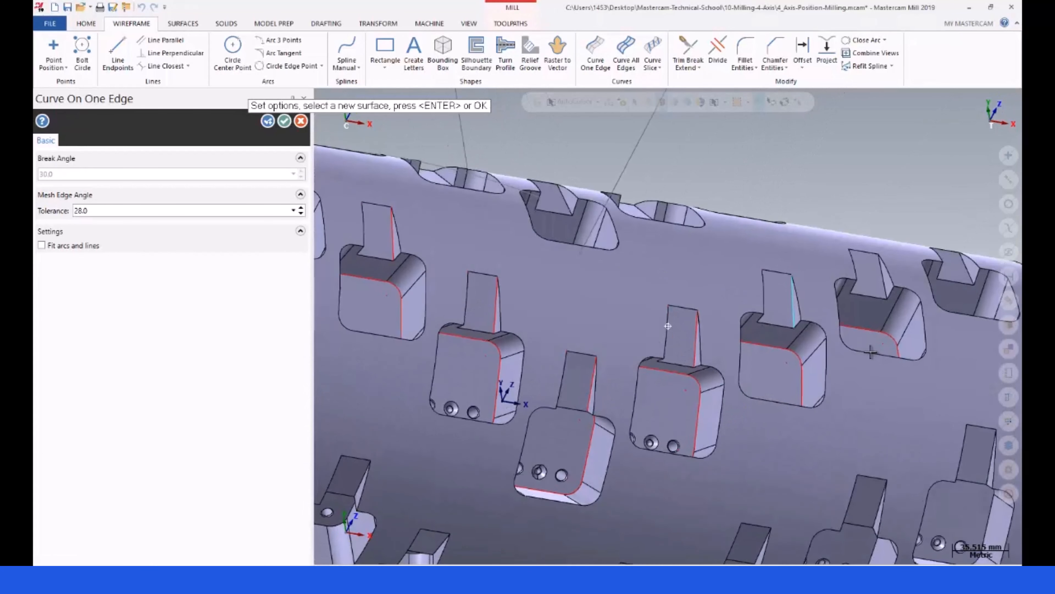
{"action": "scroll", "coordinate": [891, 284], "scroll_direction": "down", "scroll_amount": 3}
{"action": "scroll", "coordinate": [902, 267], "scroll_direction": "up", "scroll_amount": 3}
{"action": "scroll", "coordinate": [936, 263], "scroll_direction": "up", "scroll_amount": 2}
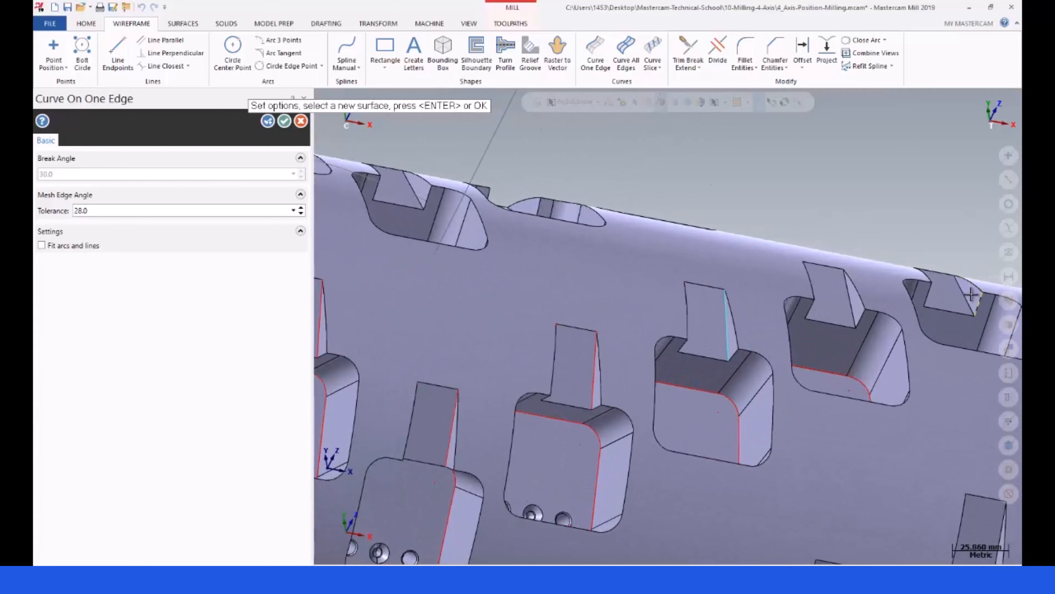
{"action": "middle_click_drag", "start_coordinate": [874, 332], "coordinate": [810, 321]}
{"action": "left_click", "coordinate": [814, 306]}
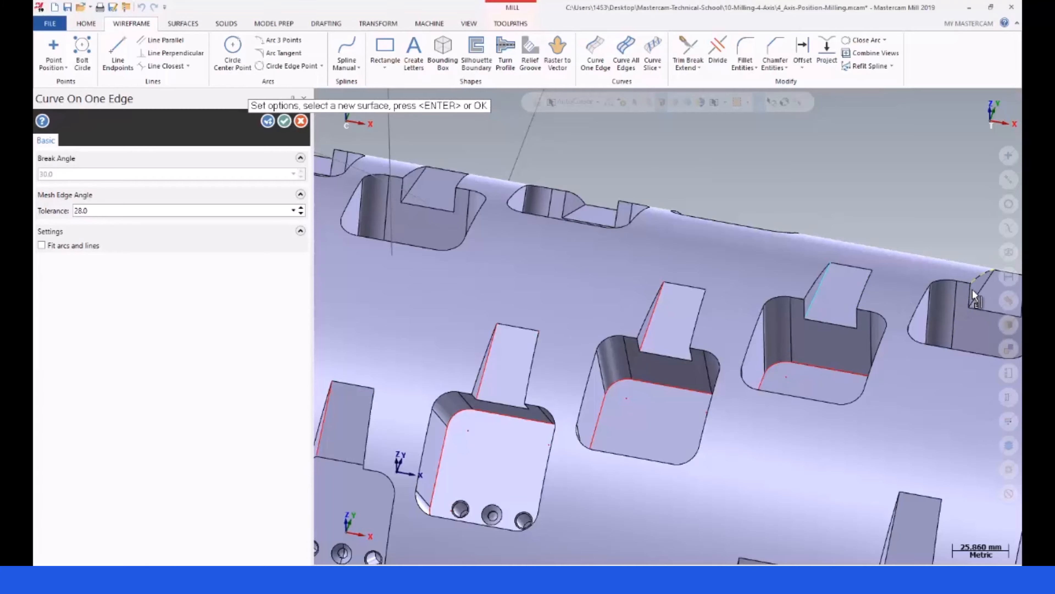
{"action": "left_click", "coordinate": [973, 299]}
{"action": "left_click", "coordinate": [284, 121]}
{"action": "right_click", "coordinate": [457, 125]}
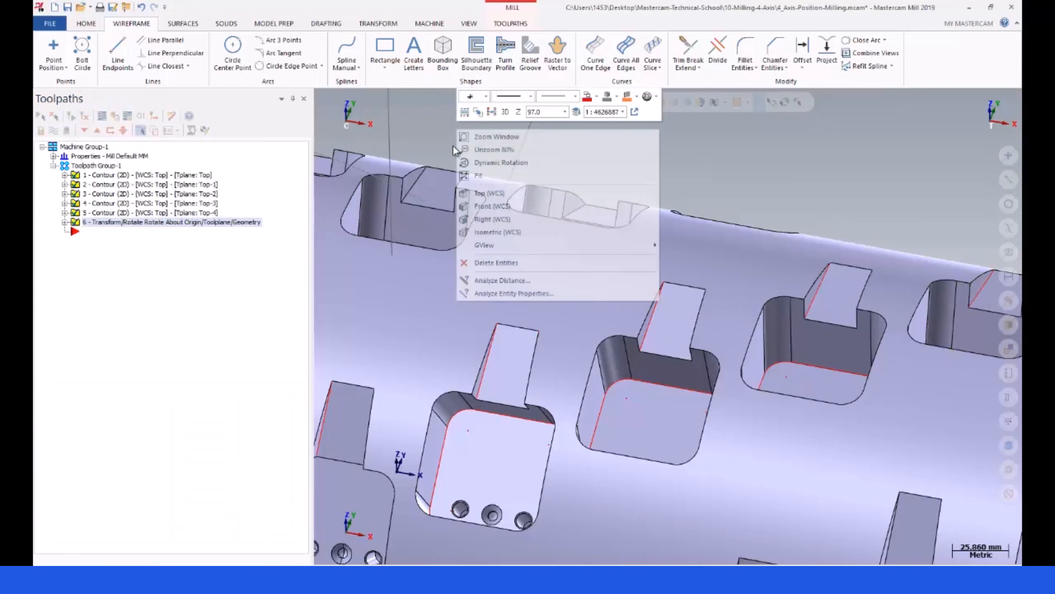
{"action": "left_click", "coordinate": [471, 177]}
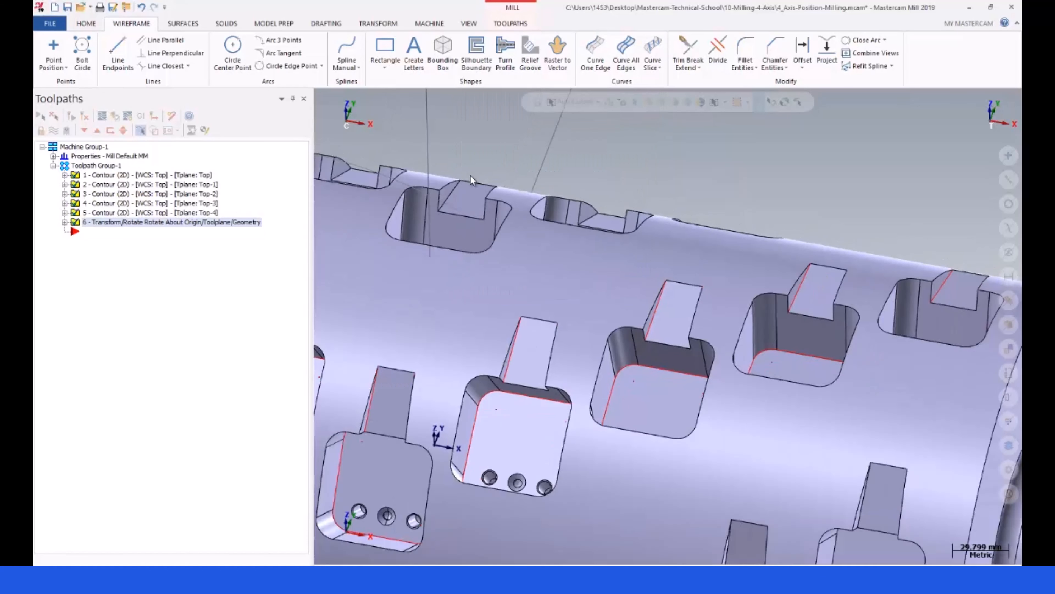
Set Trim Break Extend to the Extend method with an extension length of 15 and show the model in wireframe
{"action": "scroll", "coordinate": [447, 178], "scroll_direction": "up", "scroll_amount": 5}
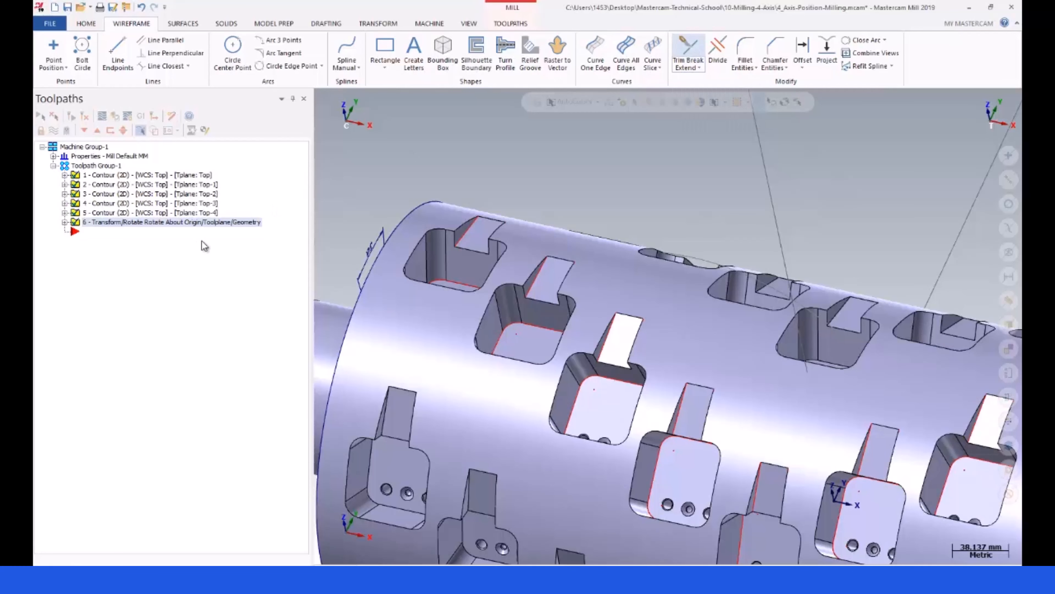
{"action": "left_click", "coordinate": [81, 293]}
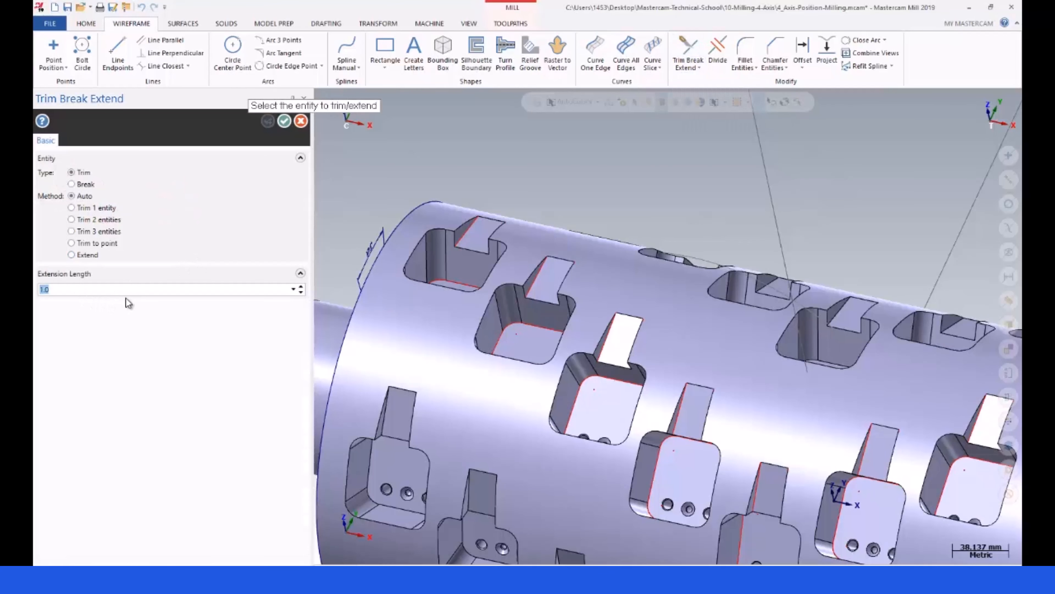
{"action": "type", "text": "15"}
{"action": "scroll", "coordinate": [428, 195], "scroll_direction": "up", "scroll_amount": 2}
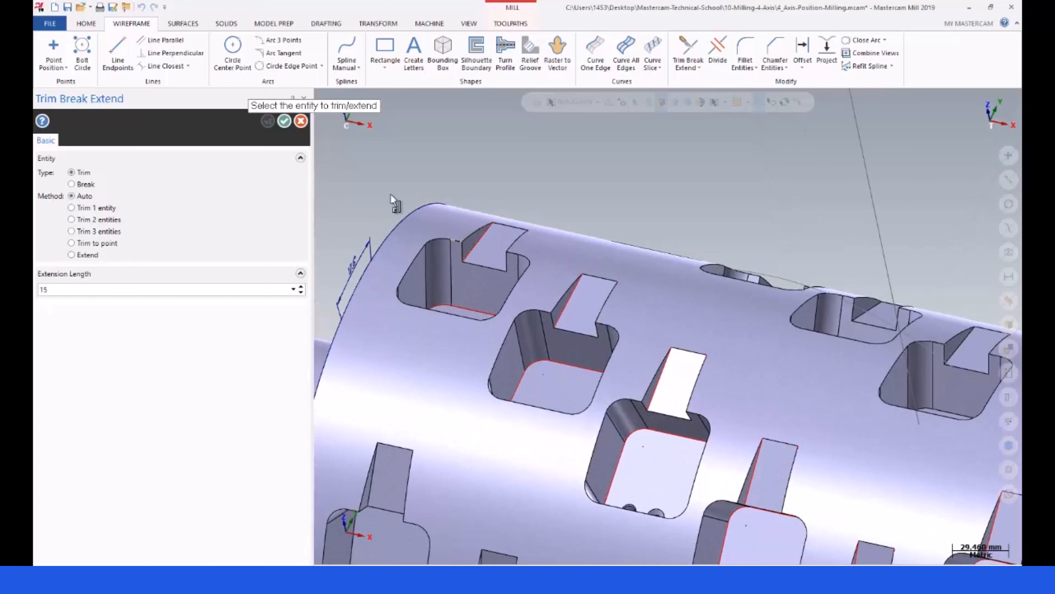
{"action": "left_click", "coordinate": [469, 23]}
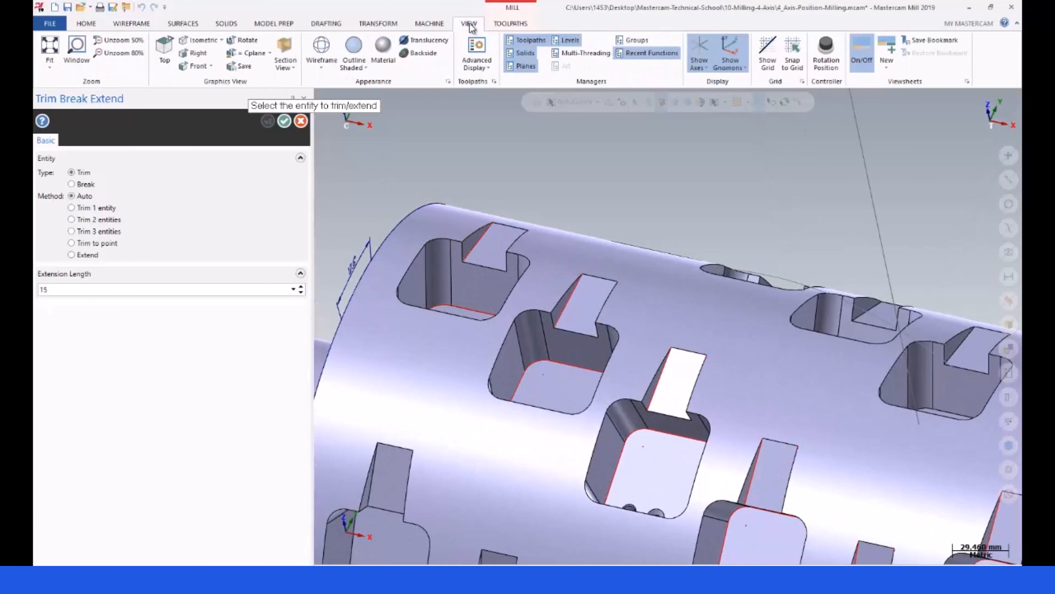
{"action": "left_click", "coordinate": [321, 48]}
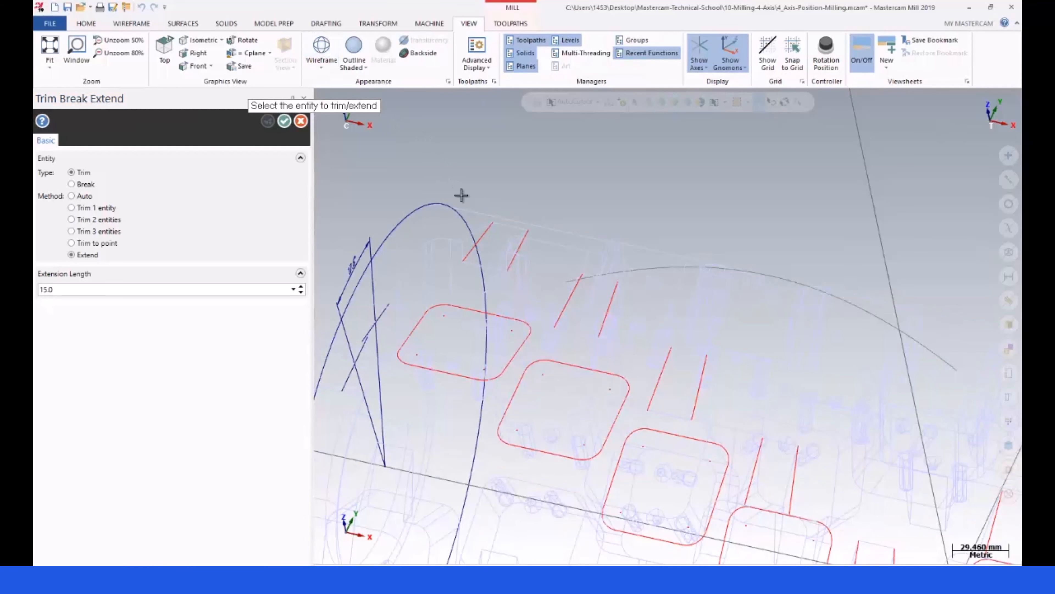
Extend both notch edge lines of the row's first four pockets by 15 at each end
{"action": "left_click", "coordinate": [490, 227]}
{"action": "left_click", "coordinate": [513, 262]}
{"action": "left_click", "coordinate": [578, 275]}
{"action": "left_click", "coordinate": [600, 323]}
{"action": "left_click", "coordinate": [667, 360]}
{"action": "left_click", "coordinate": [652, 397]}
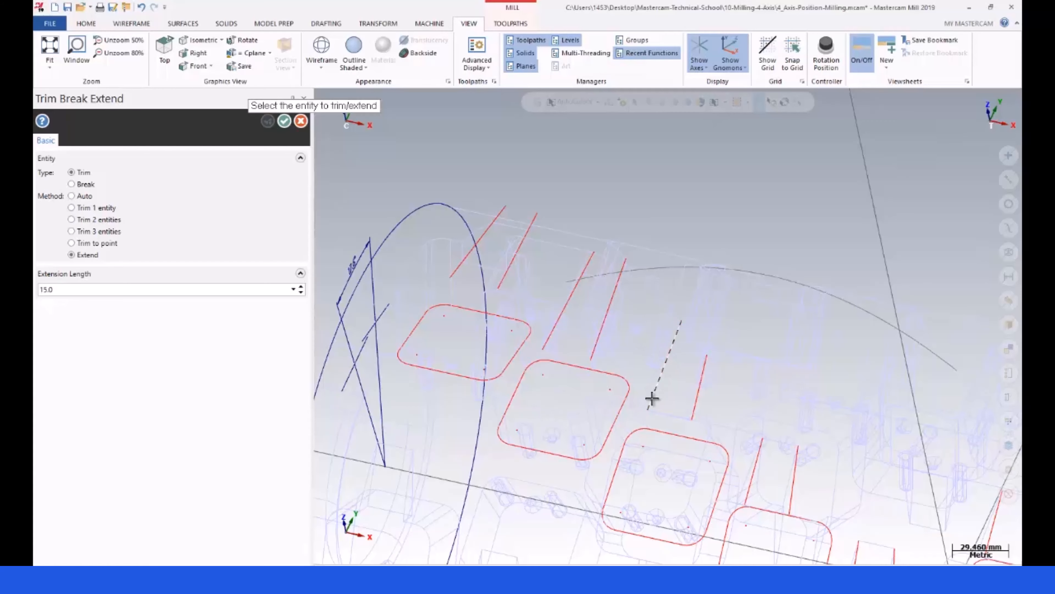
{"action": "left_click", "coordinate": [706, 363]}
{"action": "left_click", "coordinate": [690, 409]}
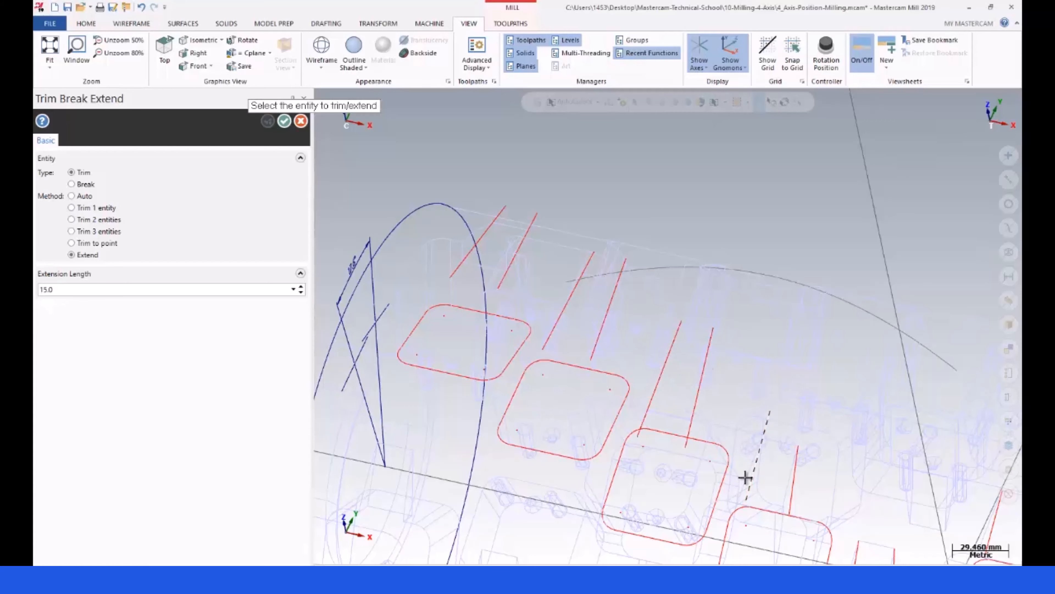
{"action": "left_click", "coordinate": [796, 452]}
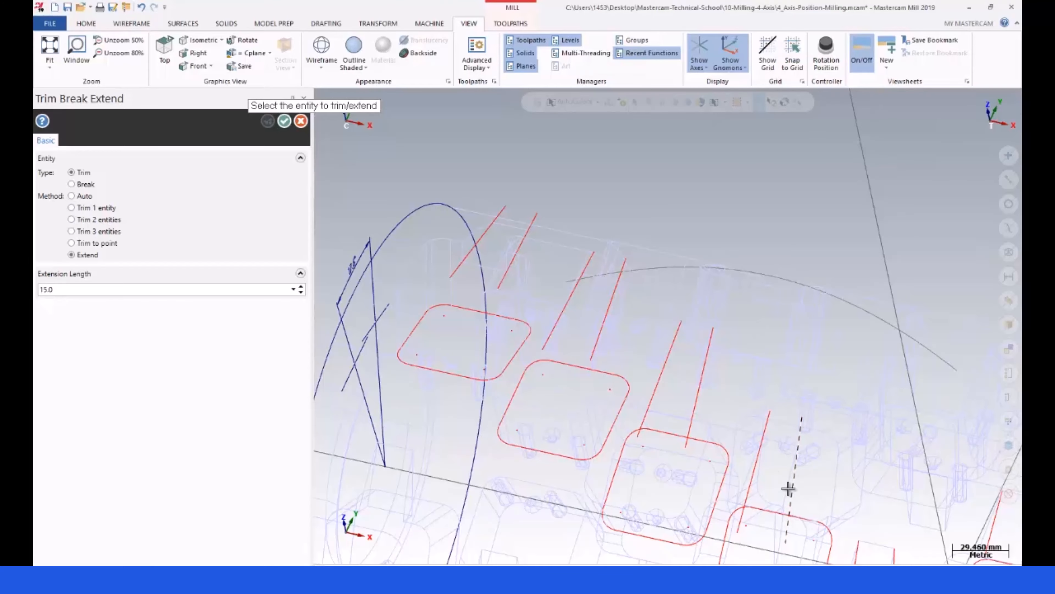
Extend the notch edge lines of the remaining five pockets by 15 at each end and finish the command
{"action": "scroll", "coordinate": [612, 272], "scroll_direction": "down", "scroll_amount": 8}
{"action": "scroll", "coordinate": [735, 391], "scroll_direction": "up", "scroll_amount": 5}
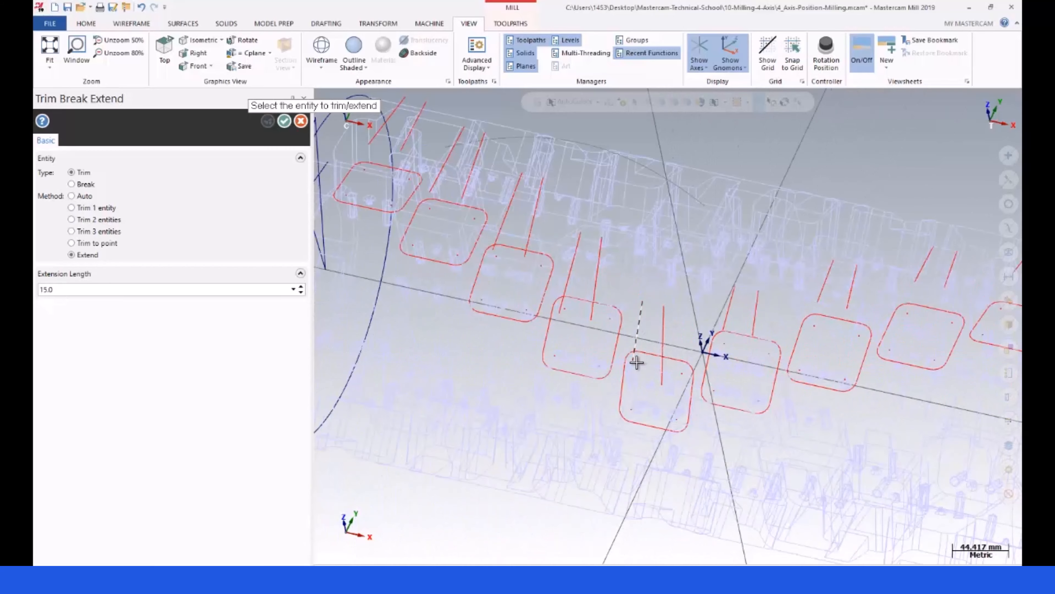
{"action": "left_click", "coordinate": [727, 322]}
{"action": "left_click", "coordinate": [753, 323]}
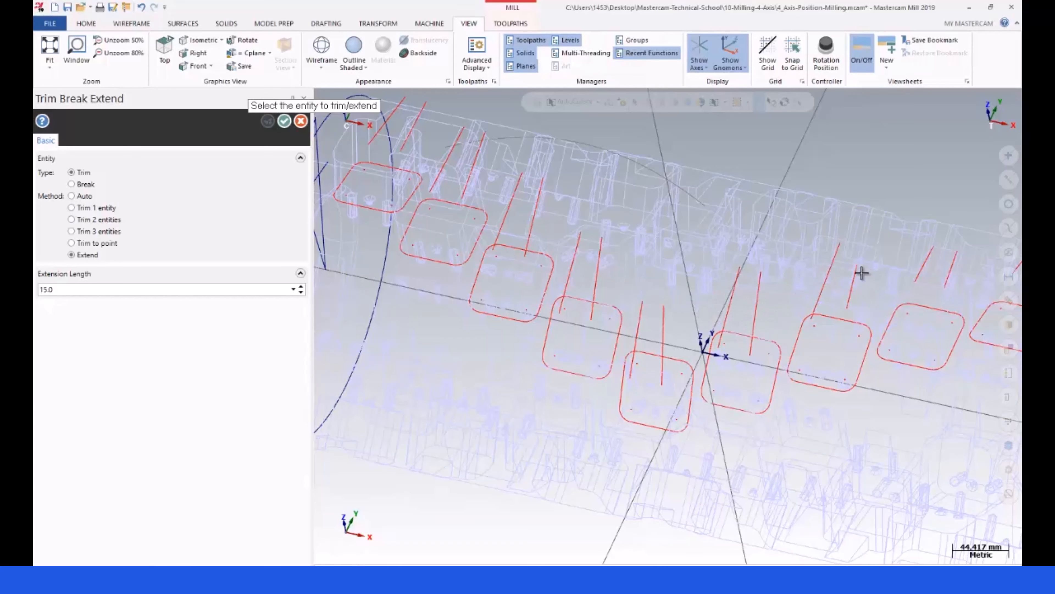
{"action": "left_click", "coordinate": [855, 298]}
{"action": "left_click", "coordinate": [951, 277]}
{"action": "scroll", "coordinate": [930, 289], "scroll_direction": "down", "scroll_amount": 3}
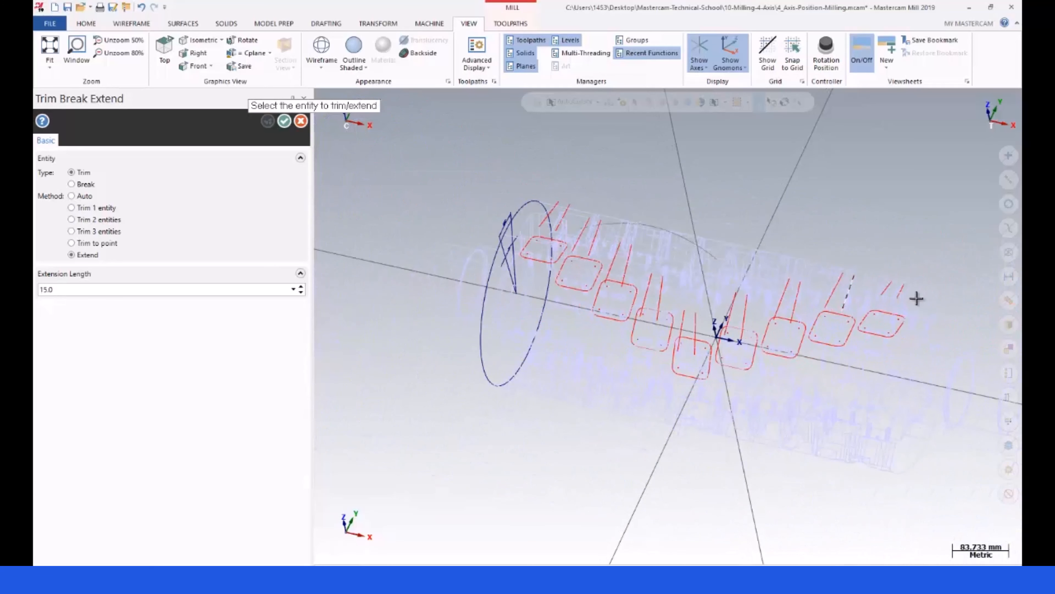
{"action": "scroll", "coordinate": [883, 288], "scroll_direction": "up", "scroll_amount": 3}
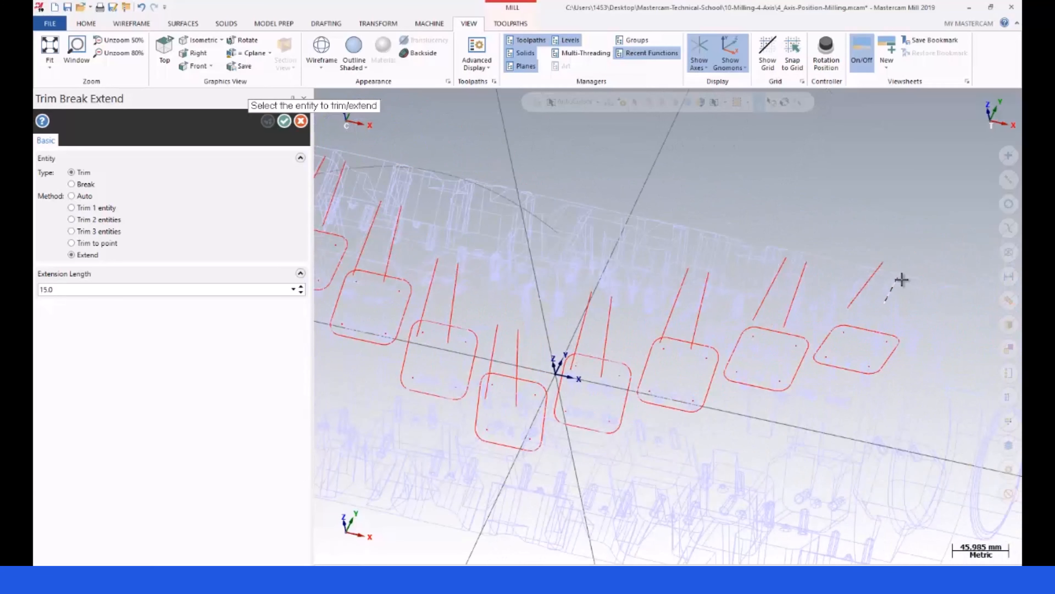
{"action": "scroll", "coordinate": [857, 348], "scroll_direction": "down", "scroll_amount": 6}
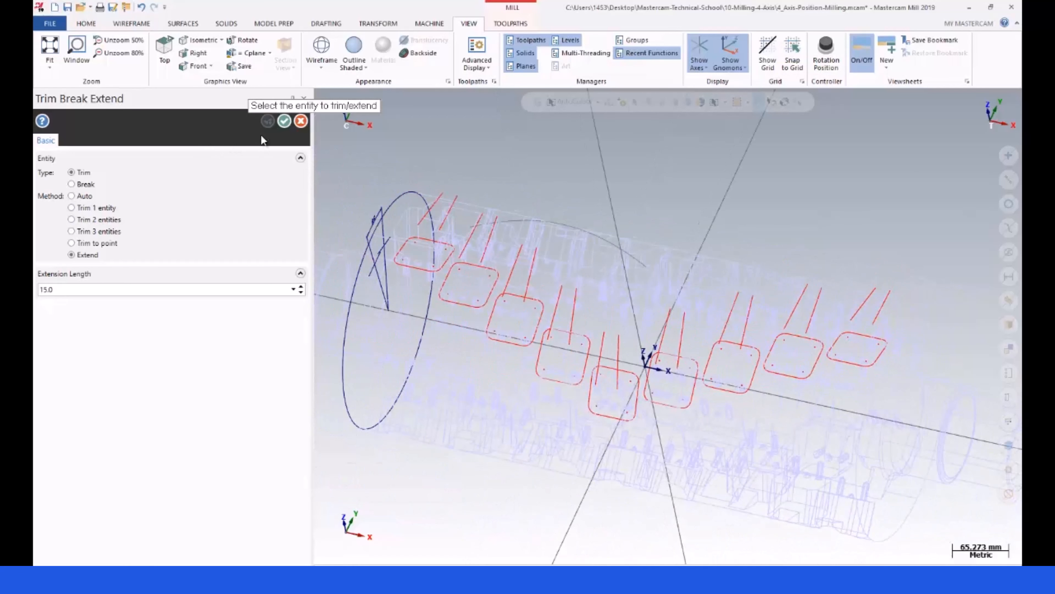
{"action": "left_click", "coordinate": [284, 121]}
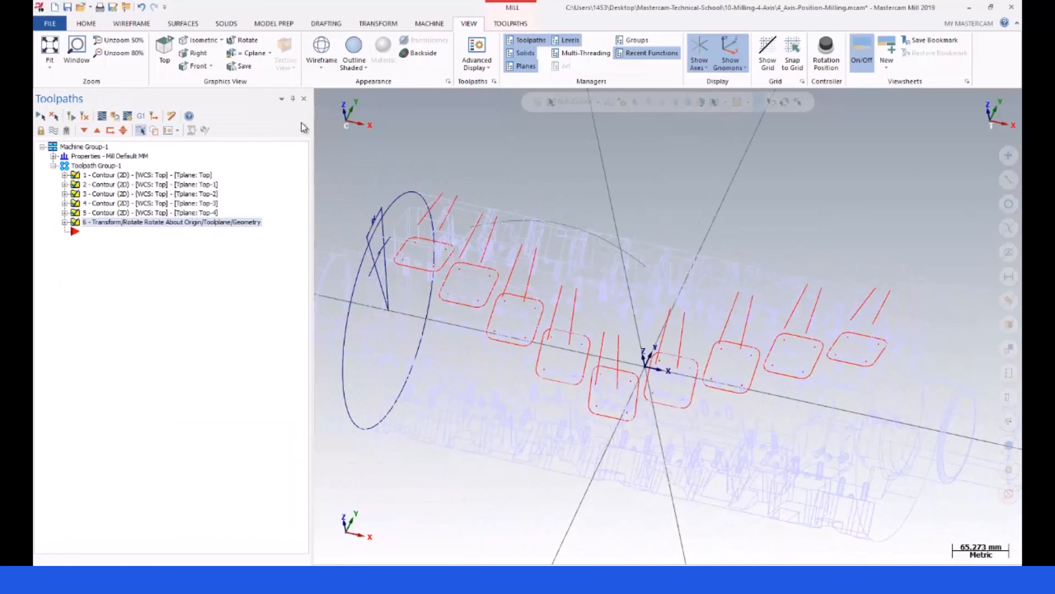
Restore the Outline Shaded display and move the insert arrow directly below the first Contour operation
{"action": "left_click", "coordinate": [353, 46]}
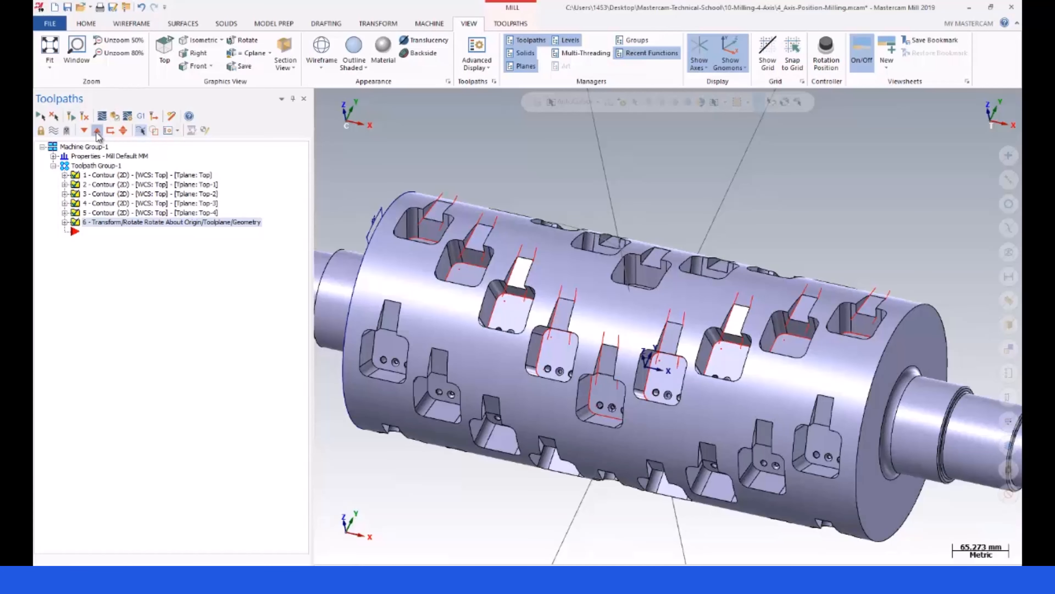
{"action": "left_click", "coordinate": [97, 132]}
{"action": "left_click", "coordinate": [97, 131]}
{"action": "left_click", "coordinate": [97, 131]}
{"action": "left_click", "coordinate": [96, 132]}
{"action": "left_click", "coordinate": [97, 131]}
{"action": "left_click", "coordinate": [97, 132]}
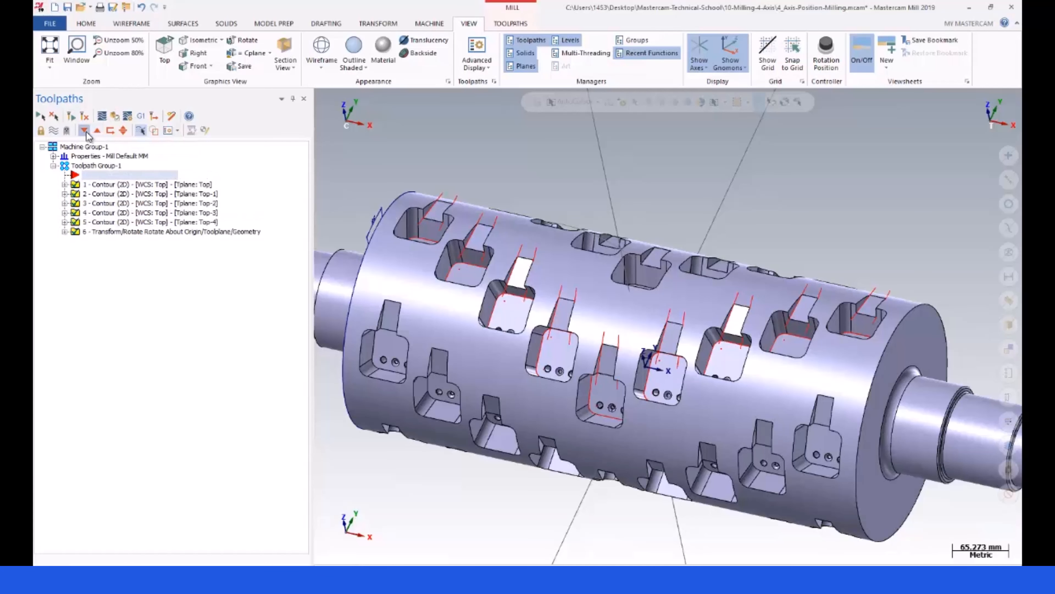
{"action": "left_click", "coordinate": [84, 131]}
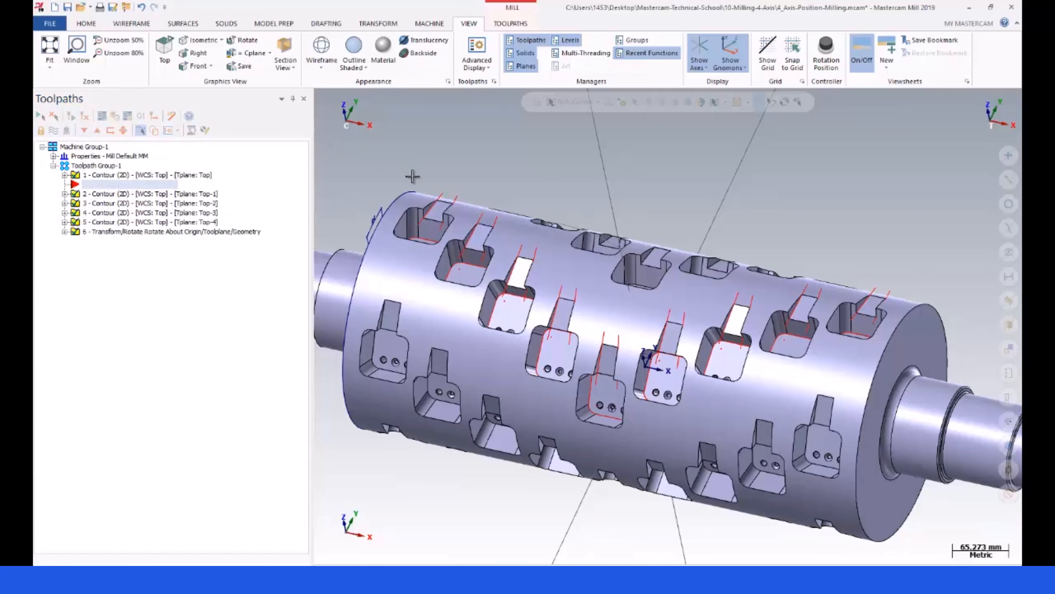
Copy the first Contour operation and paste it at the insert arrow directly below the original
{"action": "middle_click_drag", "start_coordinate": [412, 176], "coordinate": [414, 193]}
{"action": "left_click", "coordinate": [78, 176]}
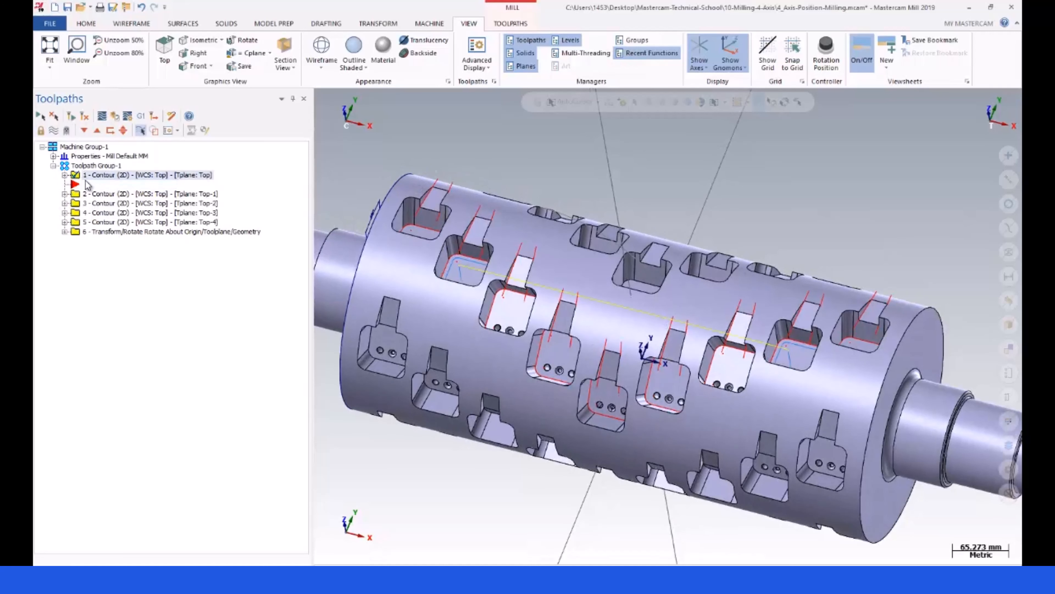
{"action": "right_click", "coordinate": [78, 178]}
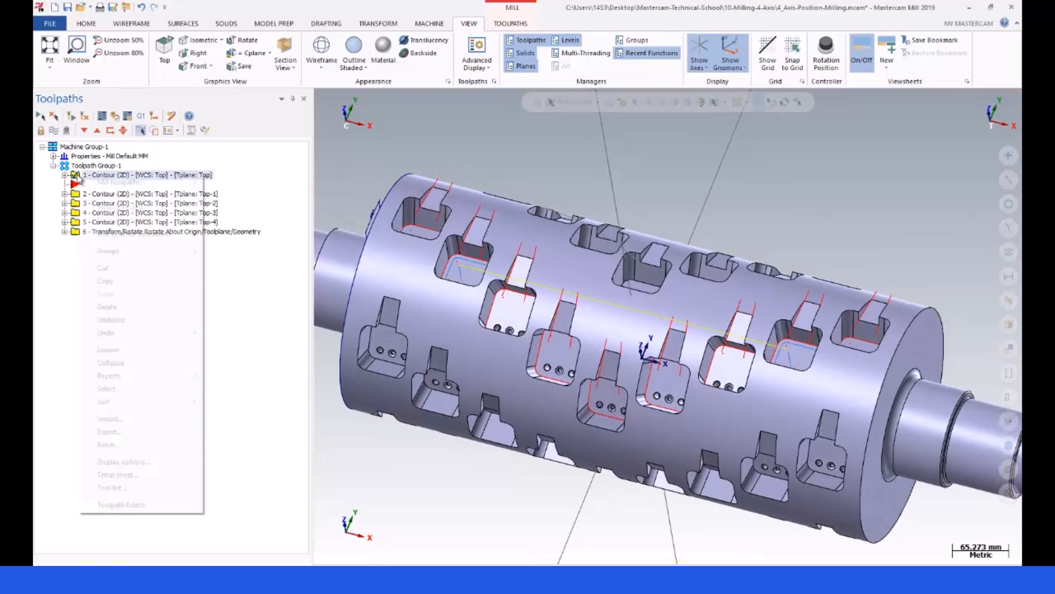
{"action": "left_click", "coordinate": [113, 282]}
{"action": "key", "text": "ctrl+v"}
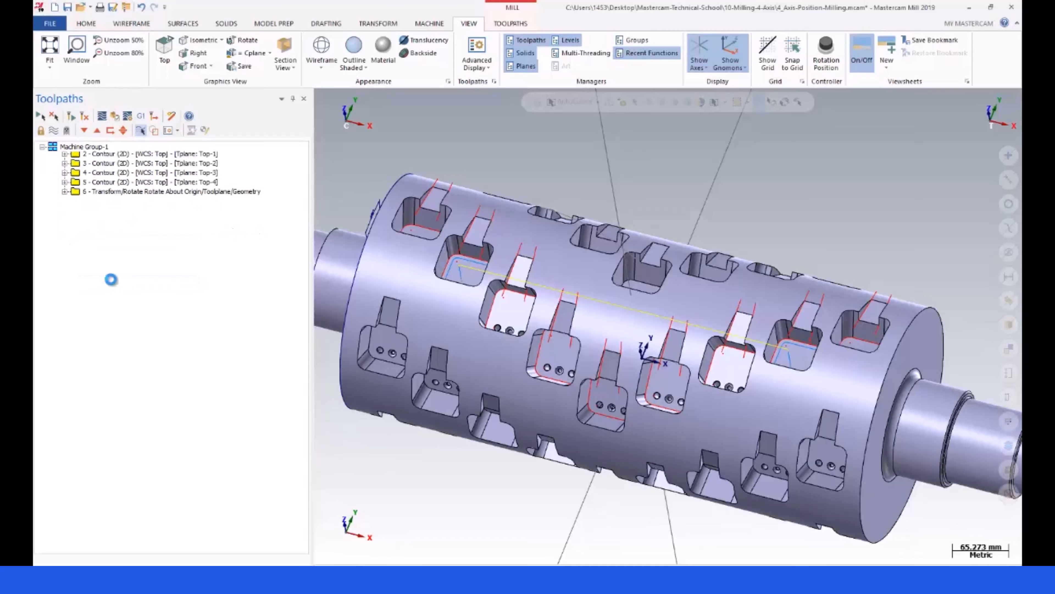
Open the pasted Contour operation's geometry and delete both of its existing chains
{"action": "left_click", "coordinate": [65, 184]}
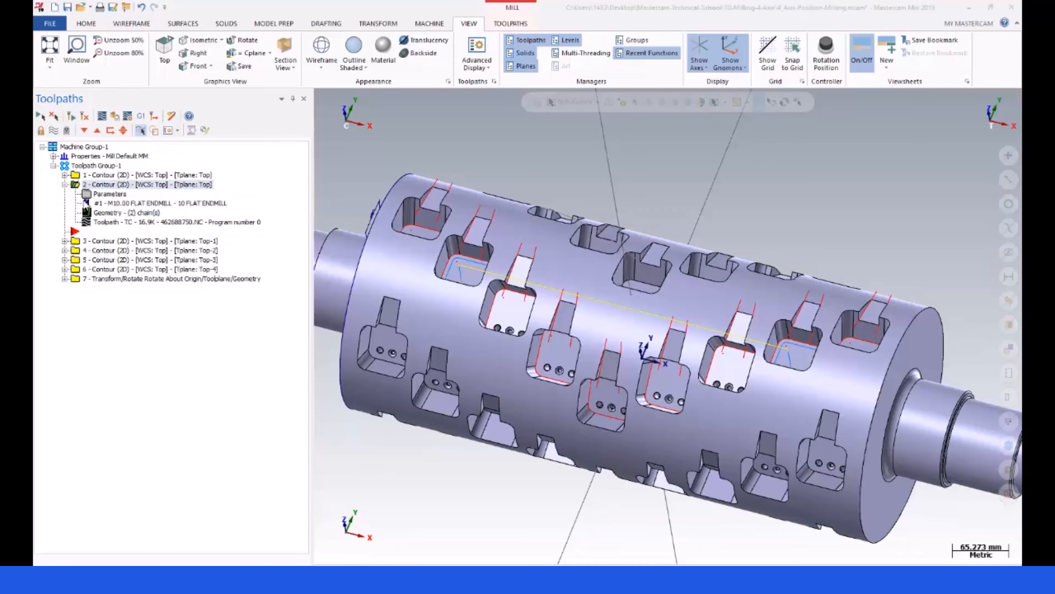
{"action": "left_click", "coordinate": [108, 212]}
{"action": "left_click", "coordinate": [165, 146]}
{"action": "key", "text": "Delete"}
{"action": "key", "text": "Delete"}
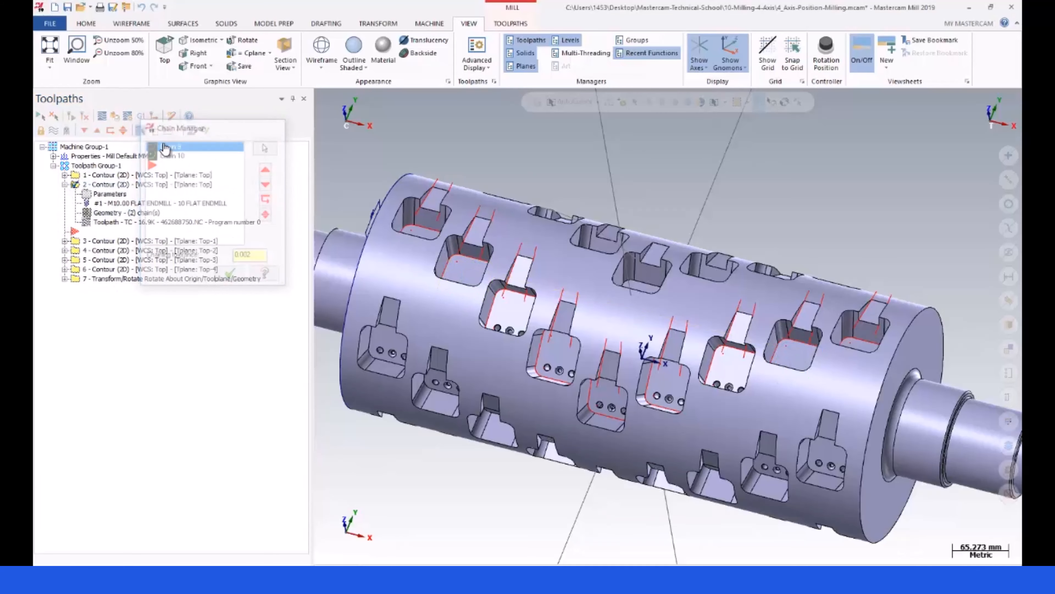
Add the extended notch edge lines of the row's second and eighth pockets as four chains for the pasted Contour operation
{"action": "right_click", "coordinate": [170, 154]}
{"action": "left_click", "coordinate": [188, 162]}
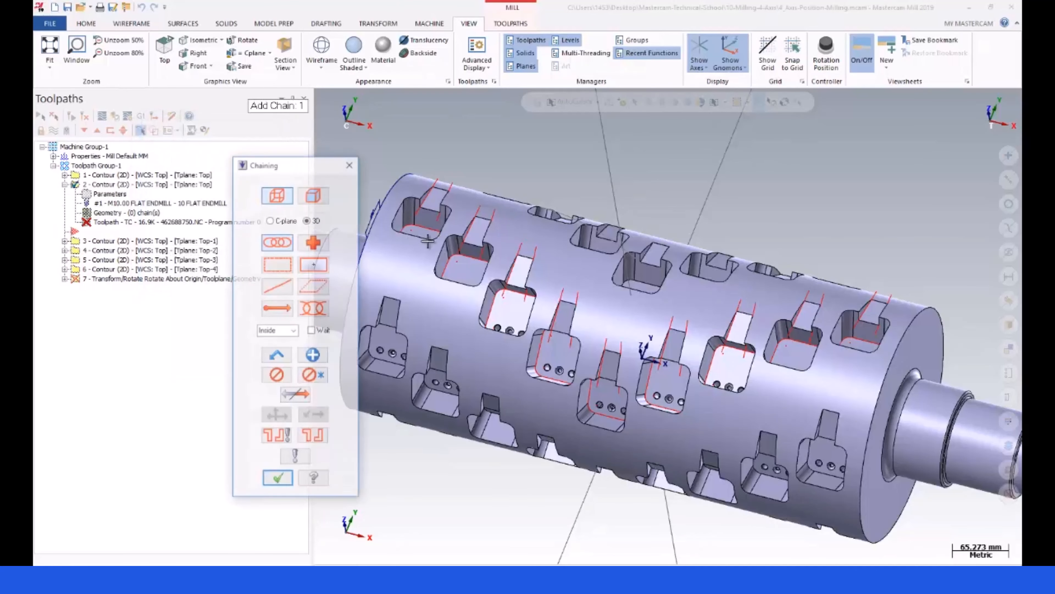
{"action": "left_click", "coordinate": [458, 239]}
{"action": "scroll", "coordinate": [455, 217], "scroll_direction": "up", "scroll_amount": 1}
{"action": "scroll", "coordinate": [455, 216], "scroll_direction": "up", "scroll_amount": 1}
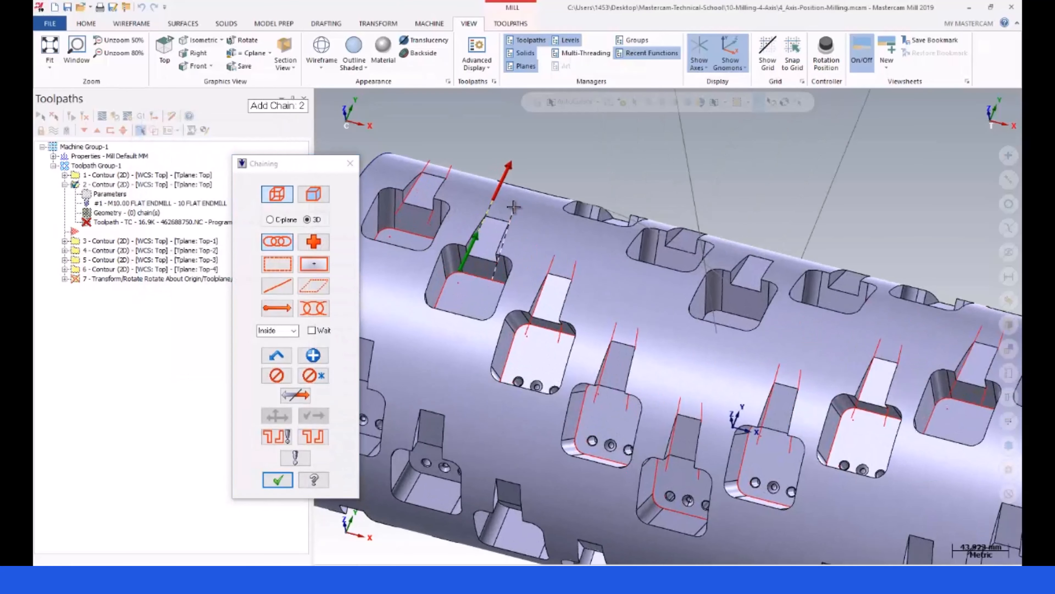
{"action": "left_click", "coordinate": [478, 233]}
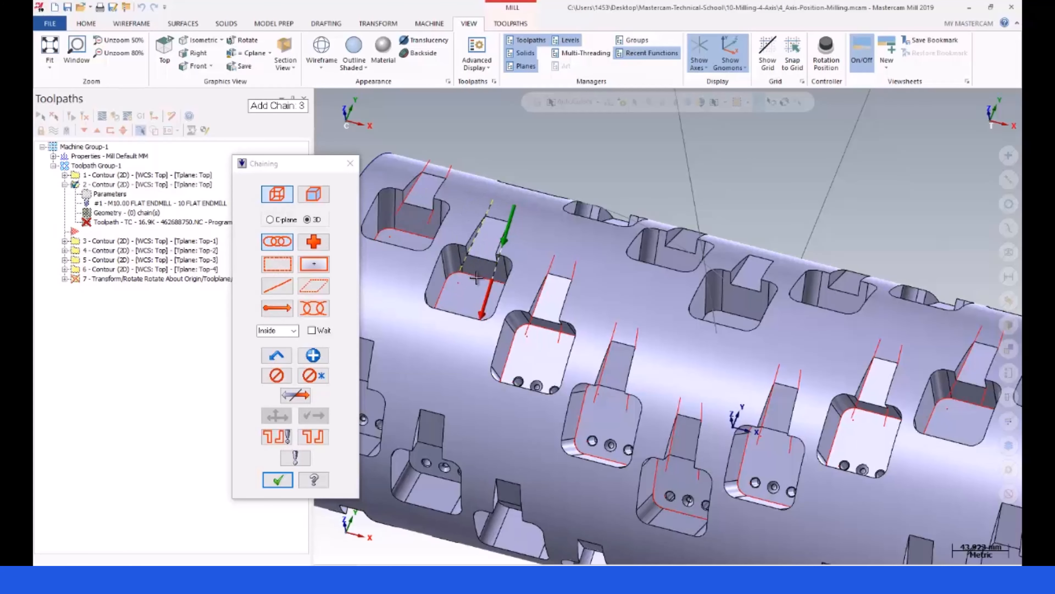
{"action": "scroll", "coordinate": [470, 242], "scroll_direction": "down", "scroll_amount": 3}
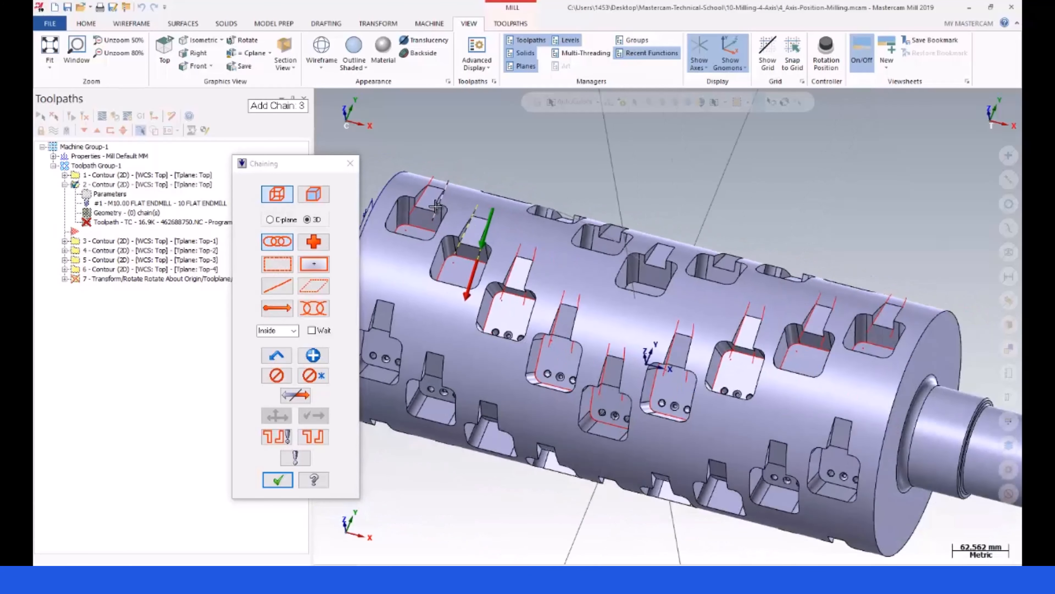
{"action": "left_click", "coordinate": [768, 325]}
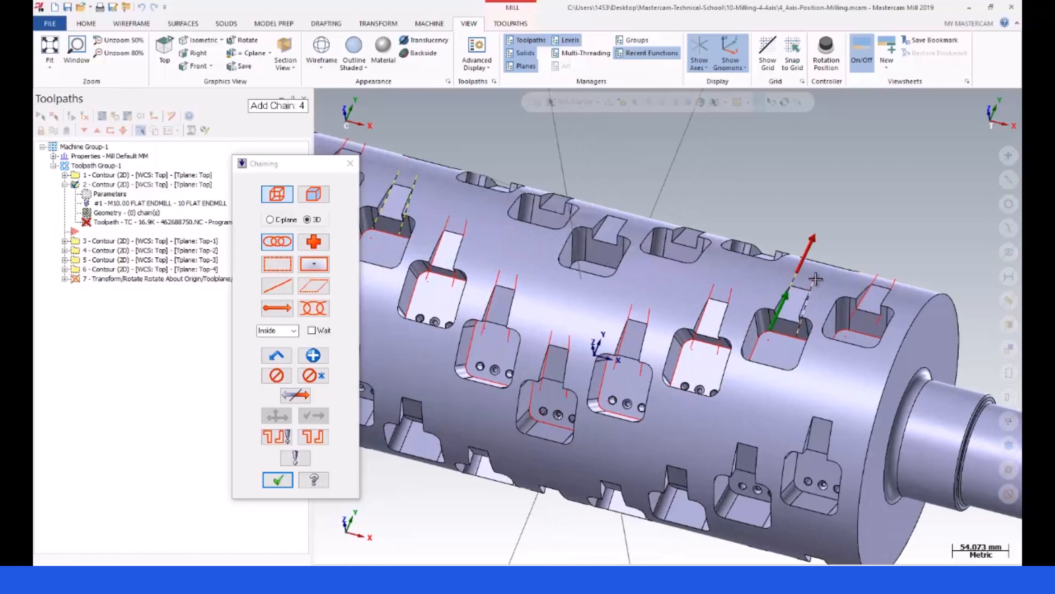
{"action": "left_click", "coordinate": [268, 483]}
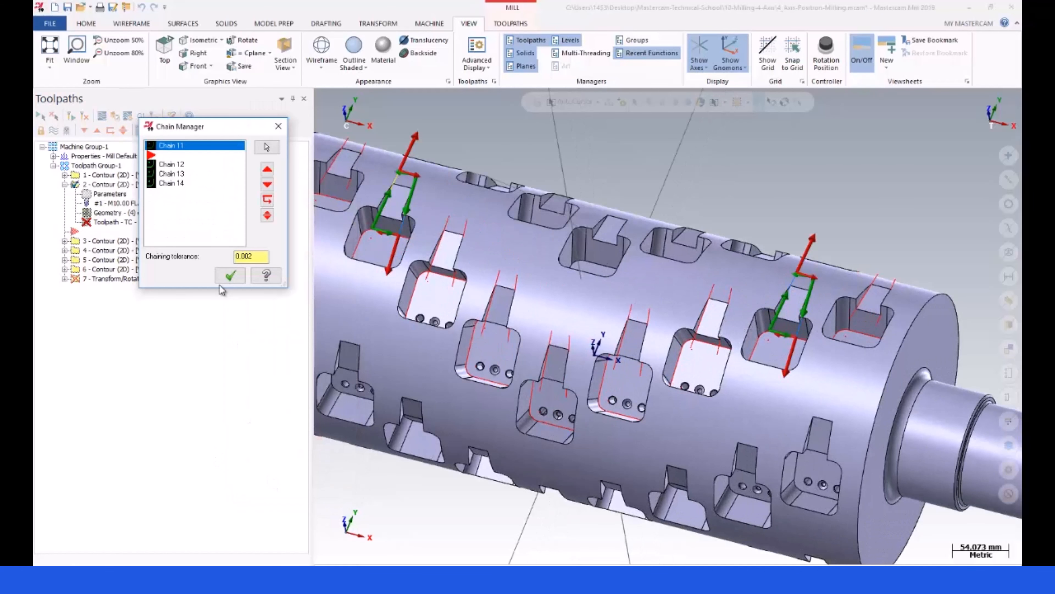
Move the chain insert position below the last of the four new chains and accept the chain list
{"action": "left_click", "coordinate": [267, 184]}
{"action": "left_click", "coordinate": [267, 184]}
{"action": "left_click", "coordinate": [268, 185]}
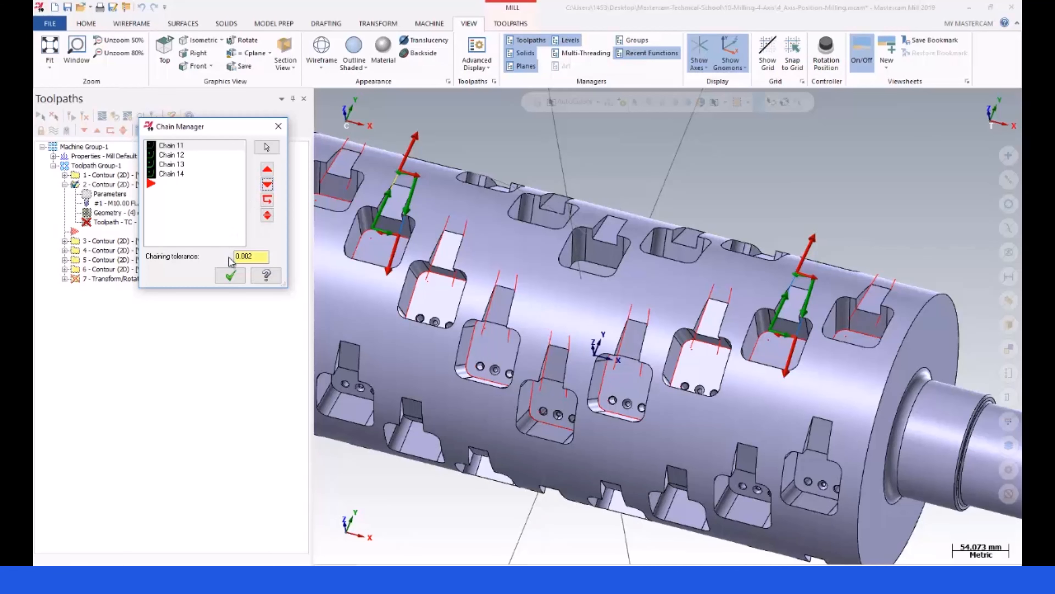
{"action": "left_click", "coordinate": [229, 275]}
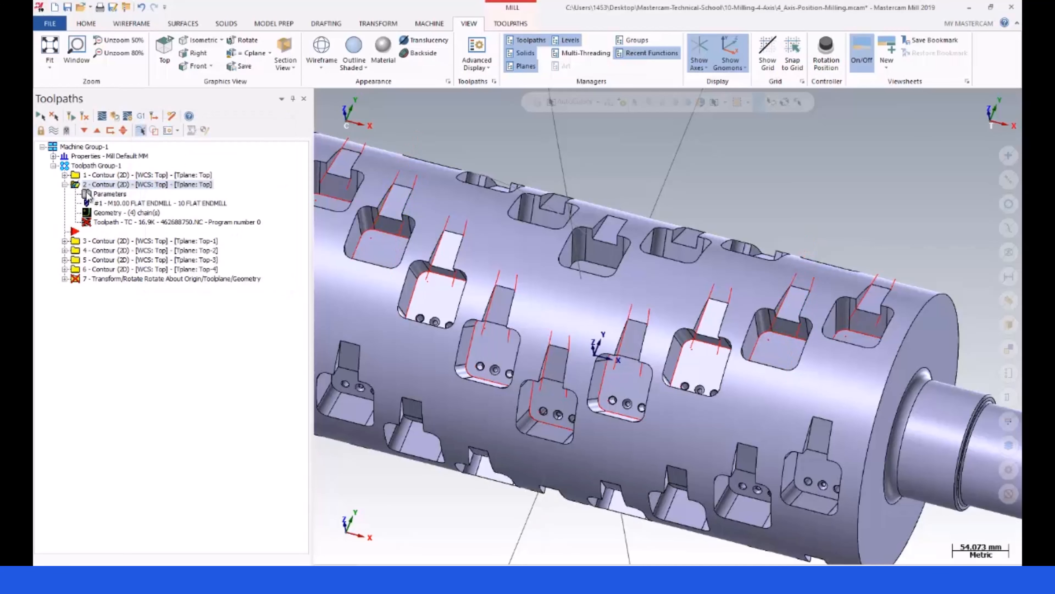
In the pasted Contour's linking parameters, set incremental top of stock to 5, feed plane to 10 and retract to 12
{"action": "left_click", "coordinate": [100, 194]}
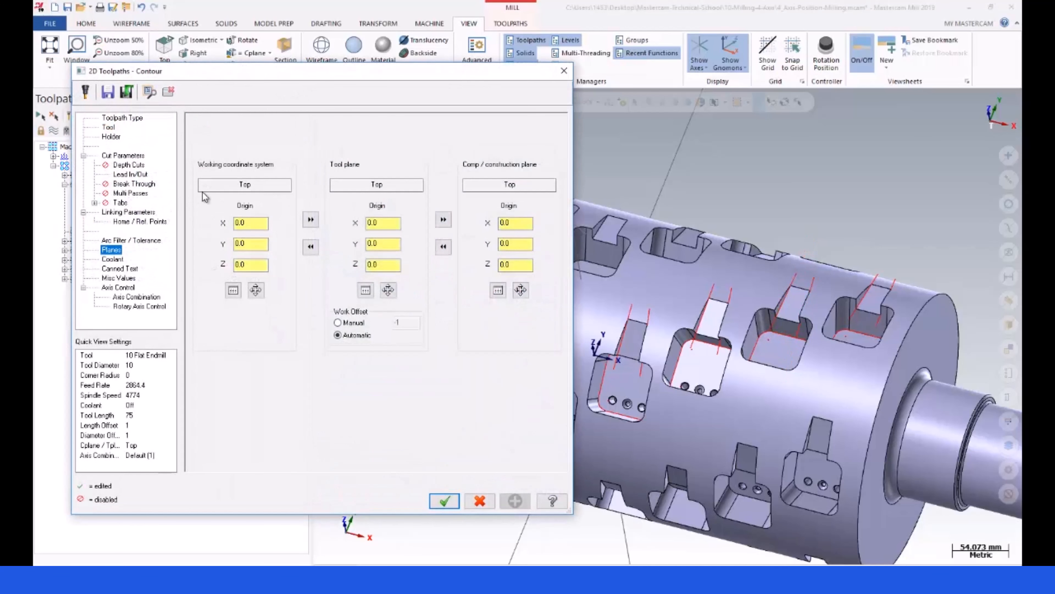
{"action": "left_click", "coordinate": [125, 213]}
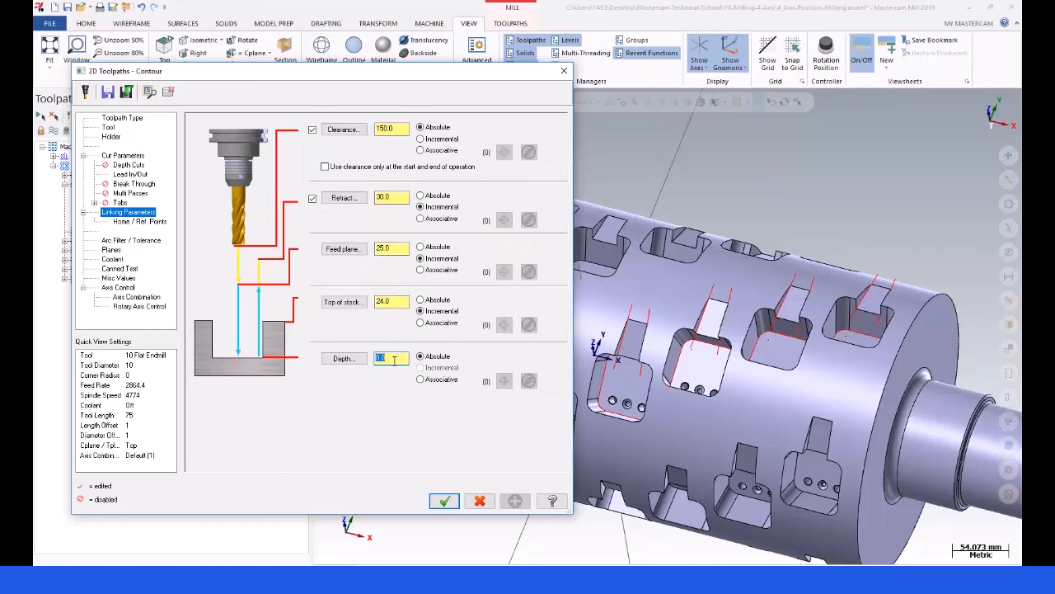
{"action": "left_click", "coordinate": [406, 302]}
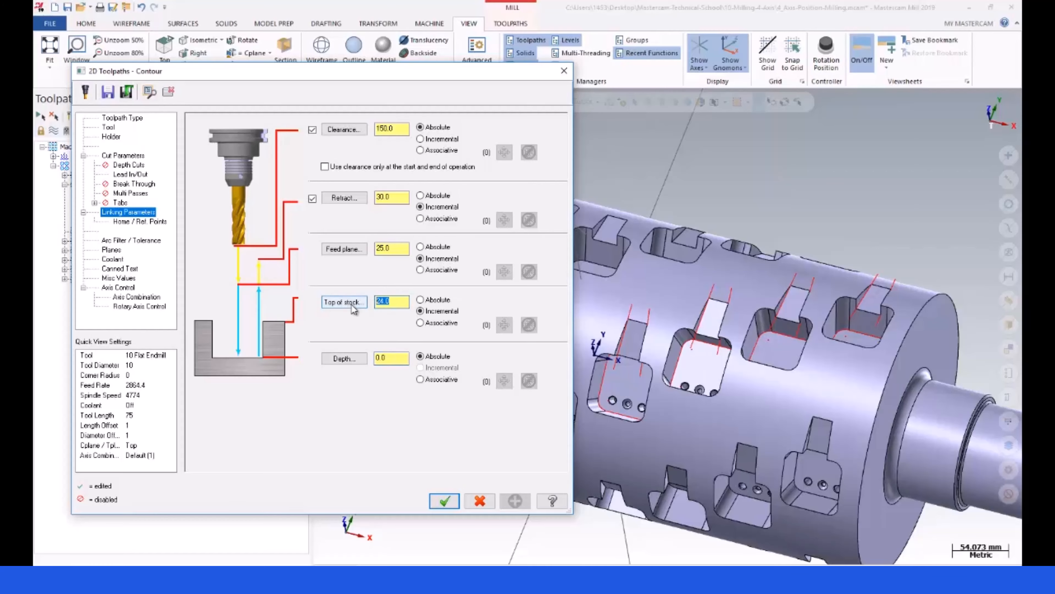
{"action": "type", "text": "5"}
{"action": "left_click", "coordinate": [398, 248]}
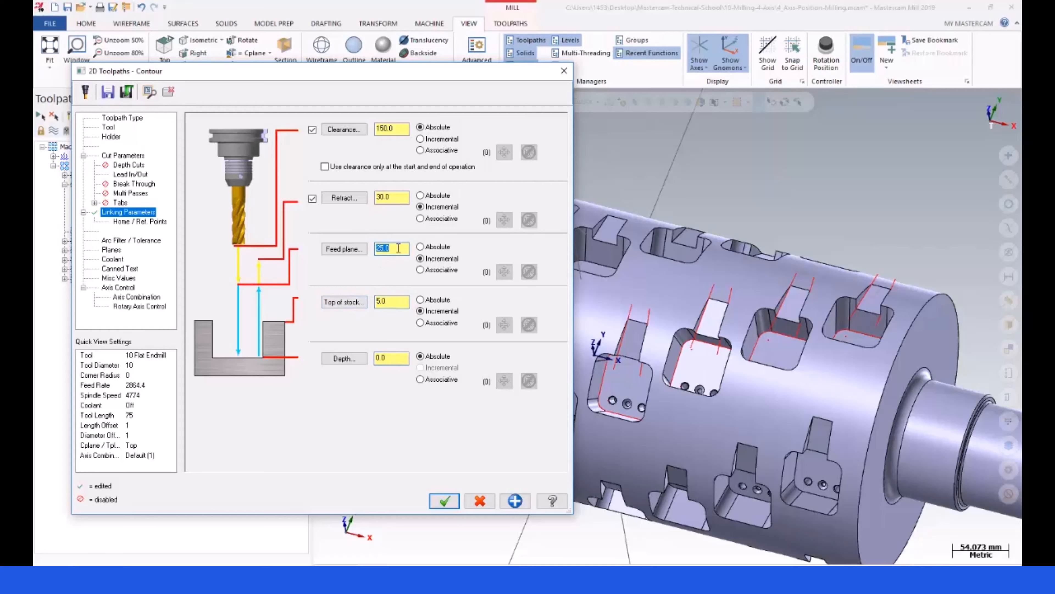
{"action": "type", "text": "10"}
{"action": "left_click", "coordinate": [391, 251]}
{"action": "double_click", "coordinate": [401, 199]}
{"action": "type", "text": "12"}
{"action": "double_click", "coordinate": [391, 358]}
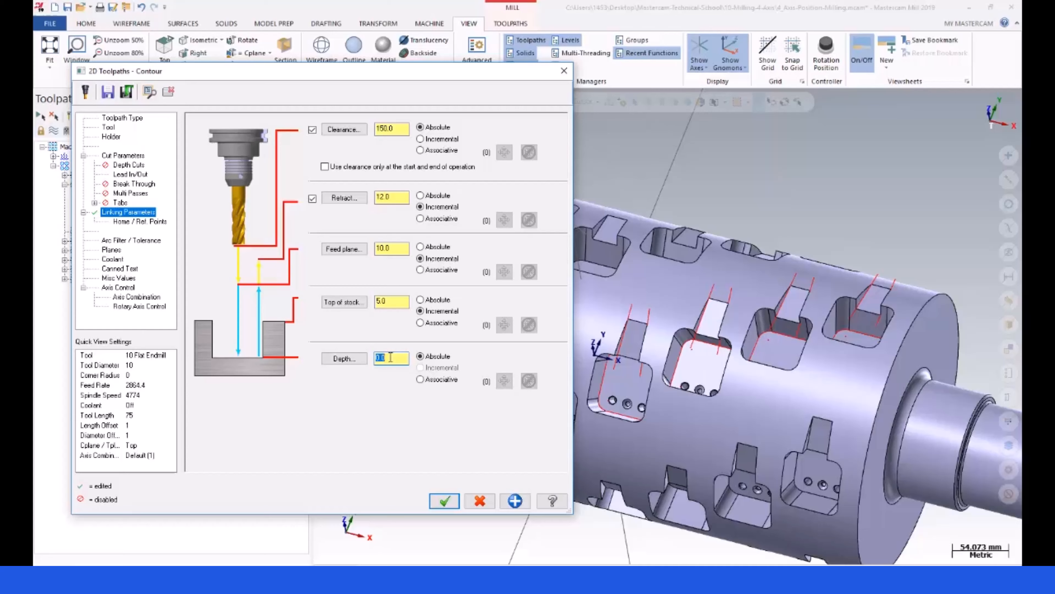
Set the lead-in entry arc sweep to 30 and accept the Contour operation's parameters
{"action": "left_click", "coordinate": [121, 156]}
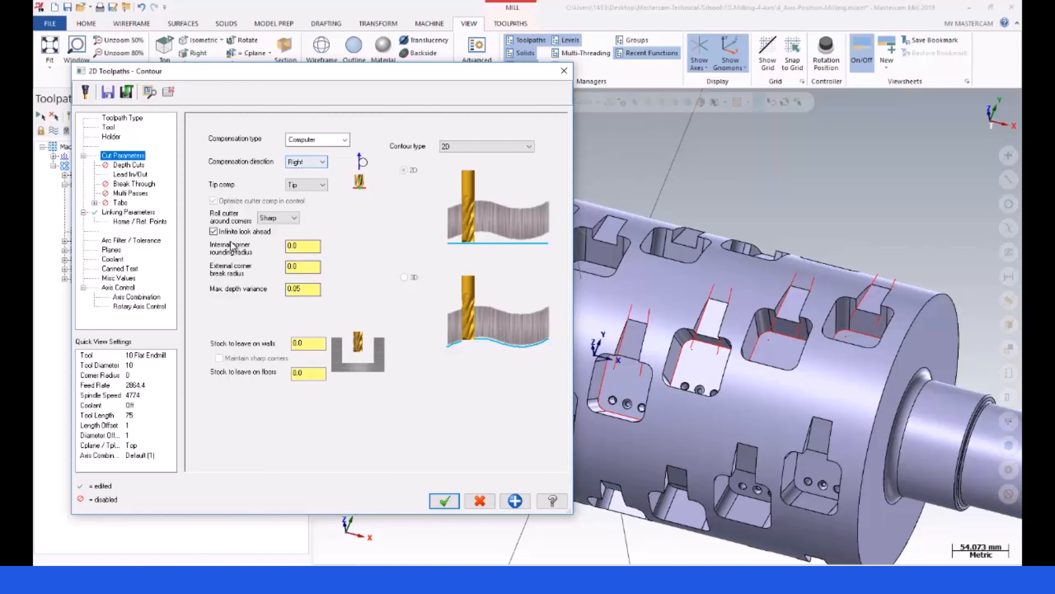
{"action": "left_click", "coordinate": [129, 174]}
{"action": "left_click_drag", "start_coordinate": [312, 249], "coordinate": [280, 252]}
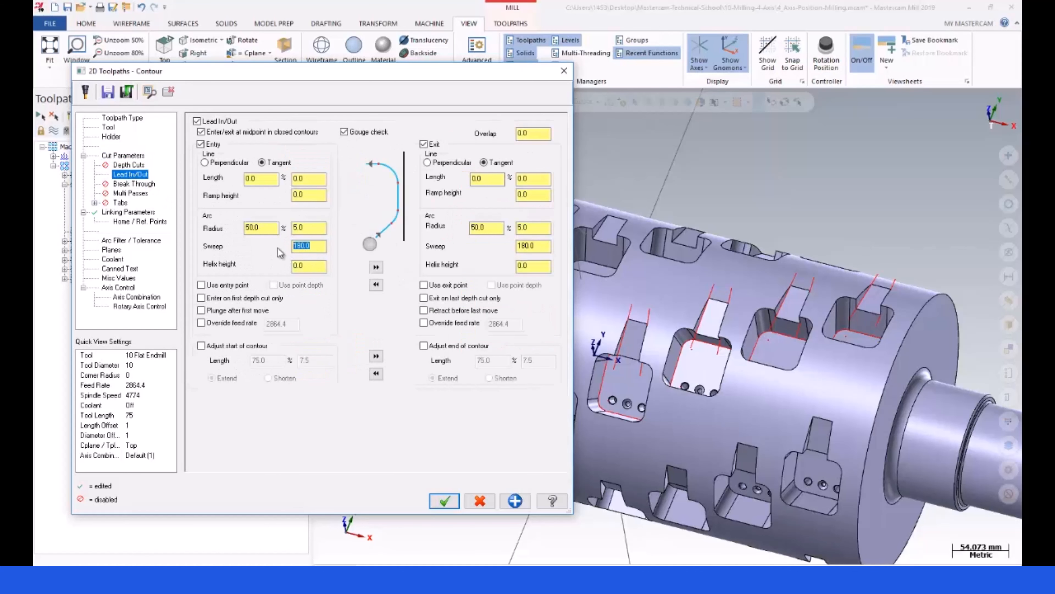
{"action": "type", "text": "30"}
{"action": "left_click", "coordinate": [261, 227]}
{"action": "left_click", "coordinate": [444, 500]}
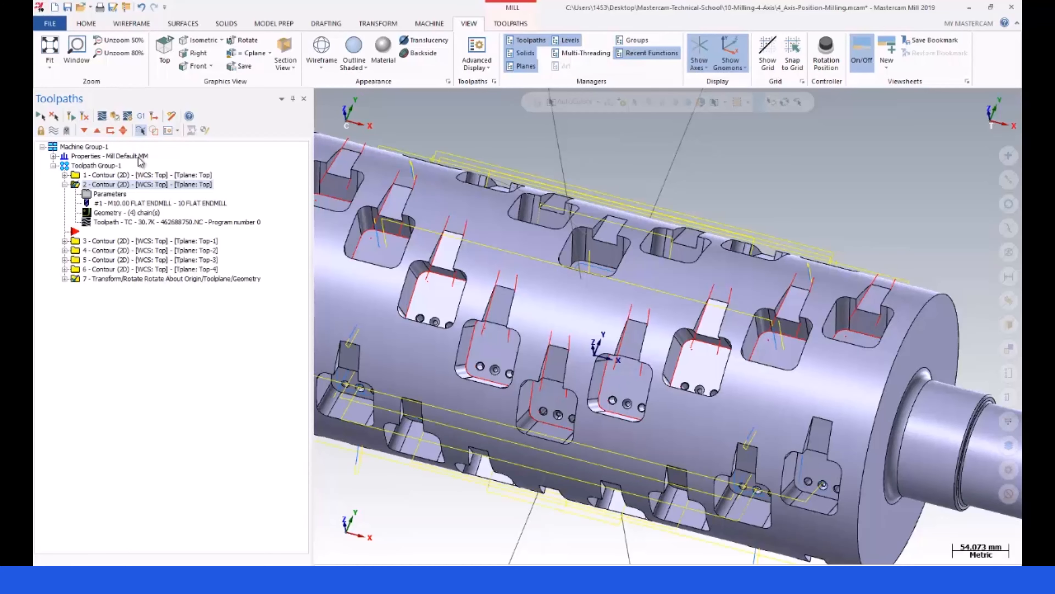
Set the pasted Contour's absolute depth by picking a point on the second pocket's notch, and accept the parameters
{"action": "scroll", "coordinate": [413, 193], "scroll_direction": "up", "scroll_amount": 5}
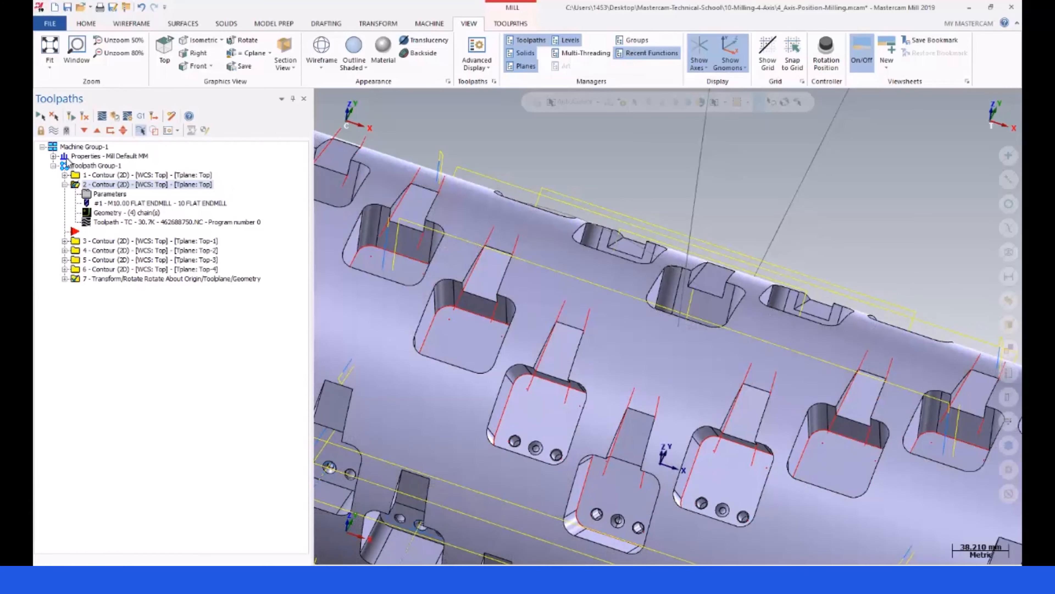
{"action": "left_click", "coordinate": [75, 184]}
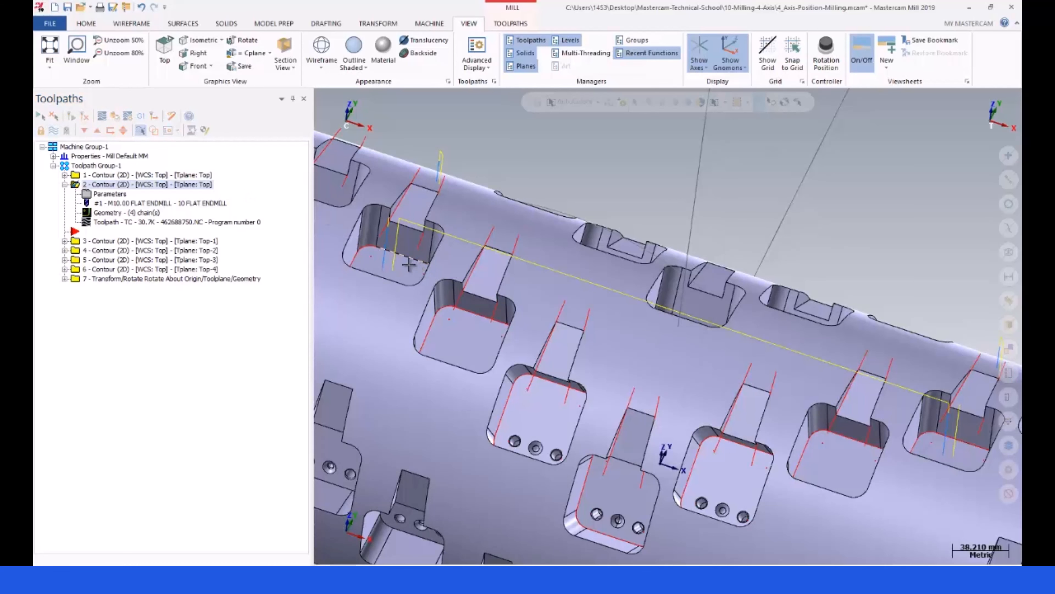
{"action": "left_click", "coordinate": [96, 194]}
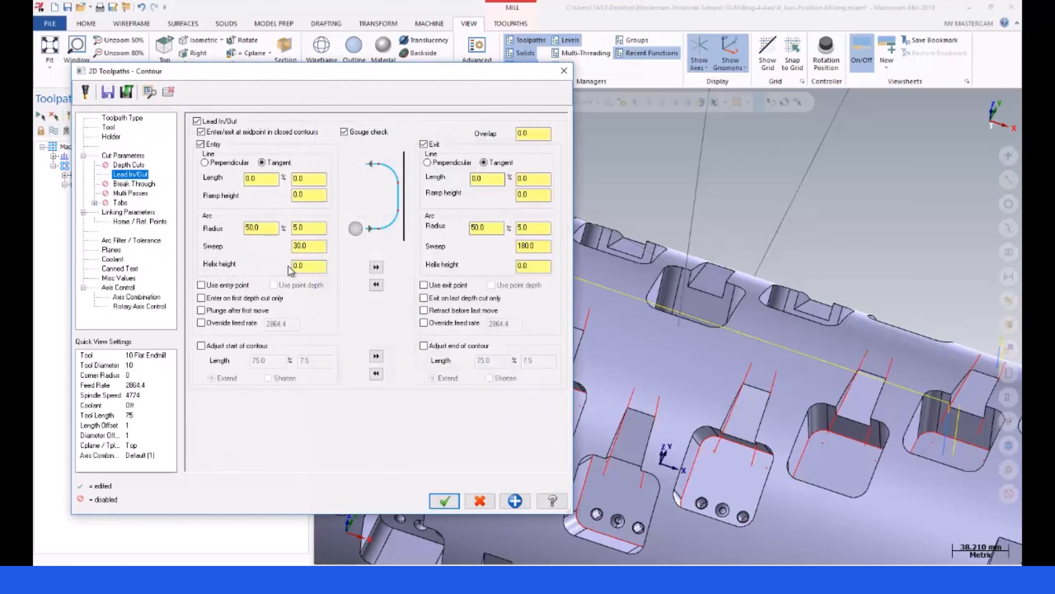
{"action": "left_click", "coordinate": [125, 211]}
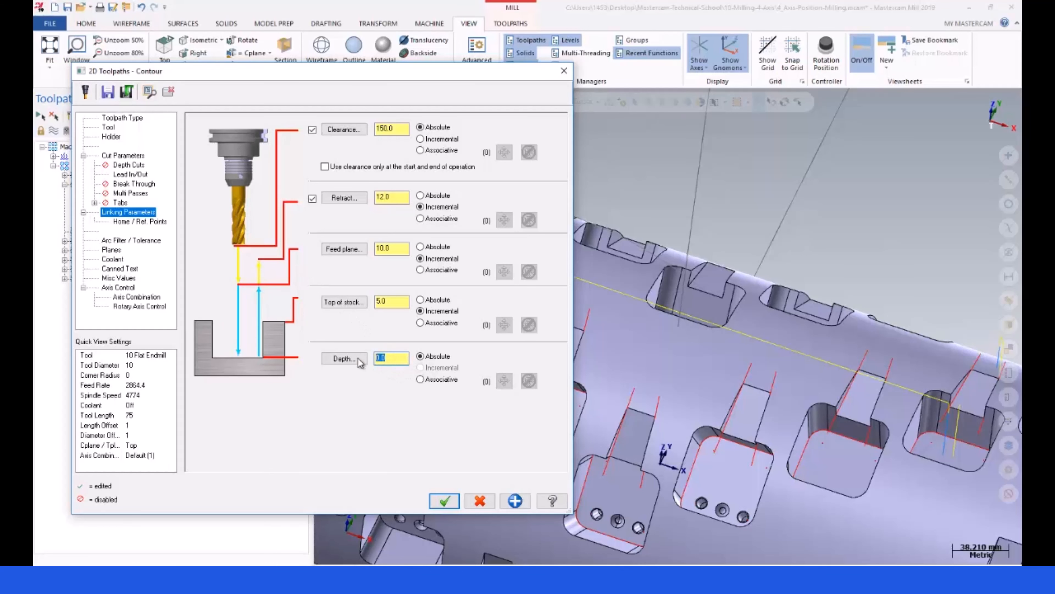
{"action": "left_click", "coordinate": [344, 358]}
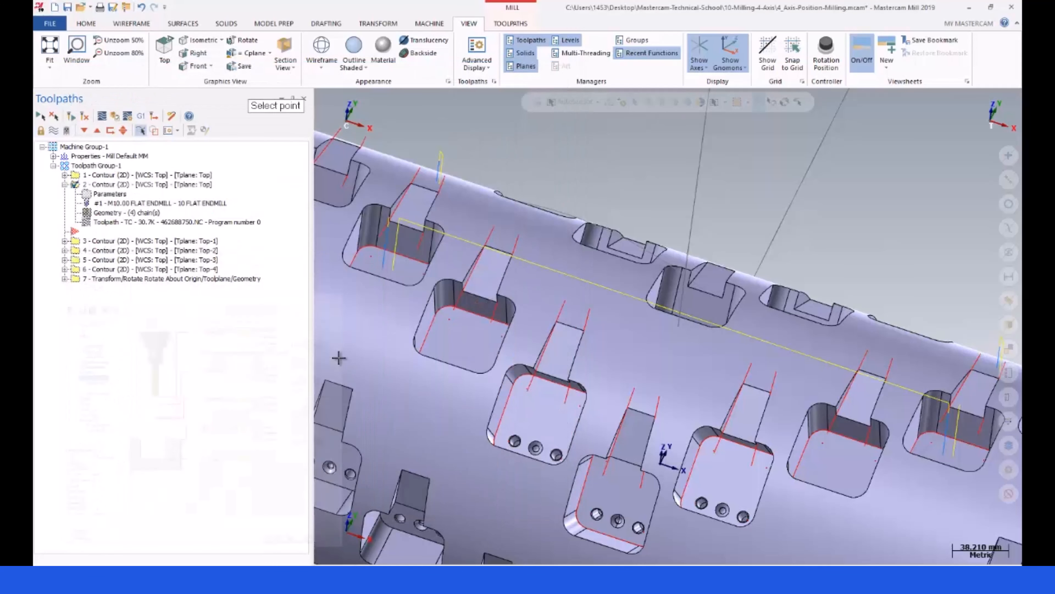
{"action": "left_click", "coordinate": [405, 212]}
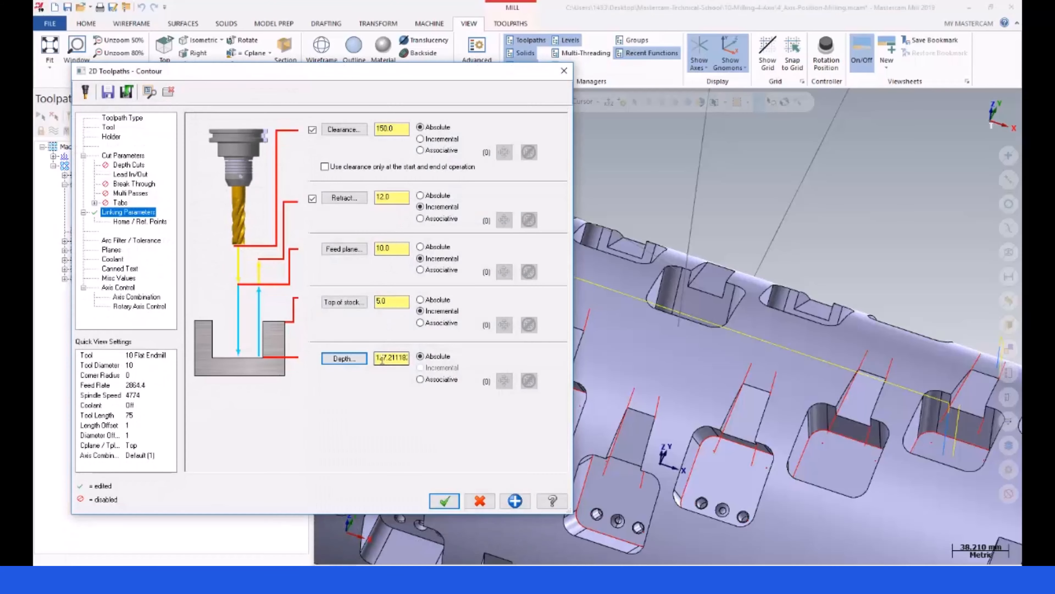
{"action": "left_click_drag", "start_coordinate": [376, 358], "coordinate": [448, 360]}
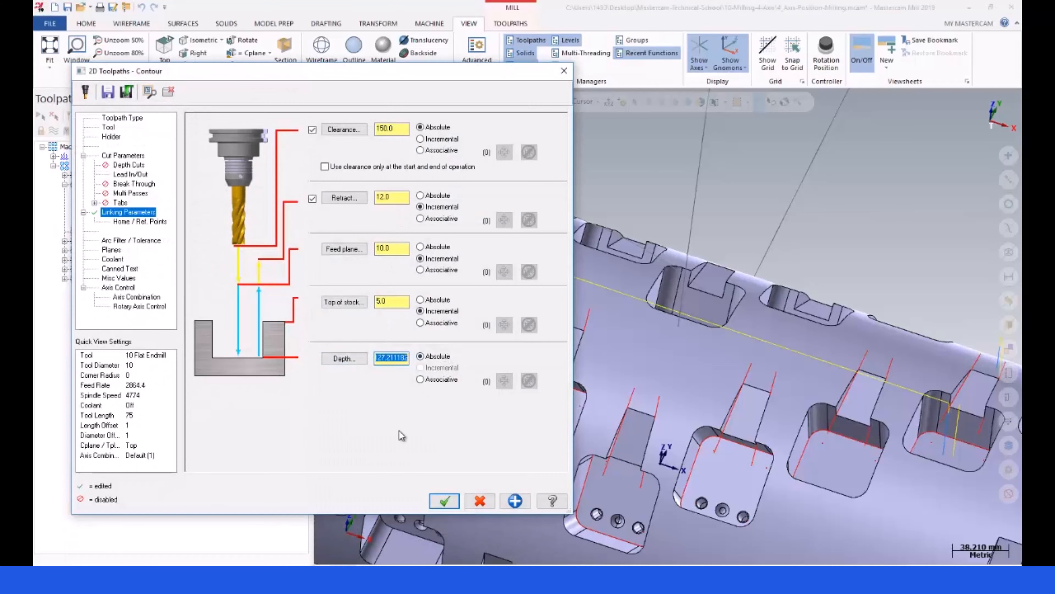
{"action": "left_click", "coordinate": [444, 502]}
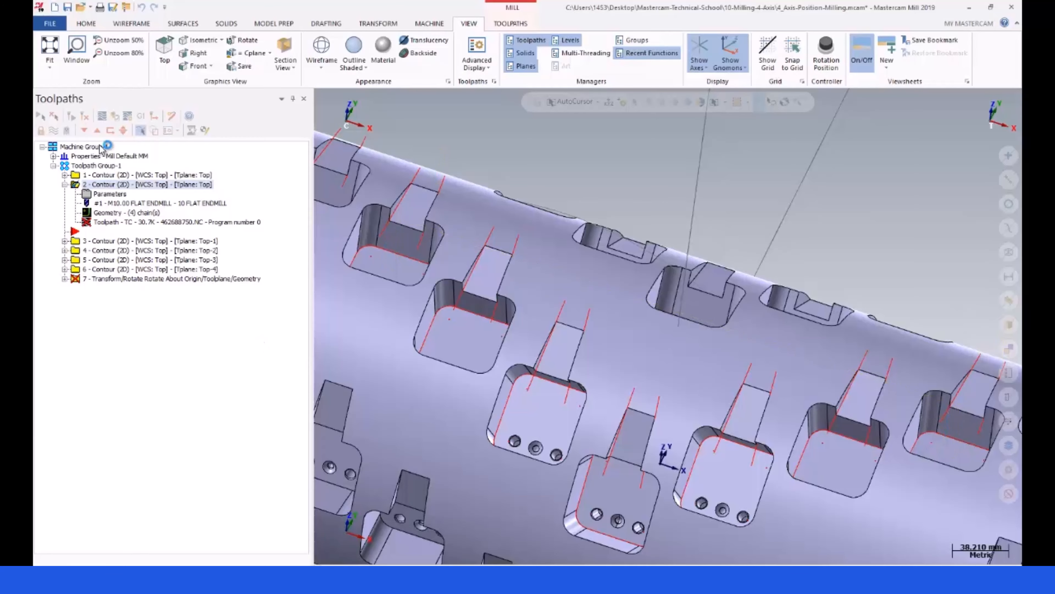
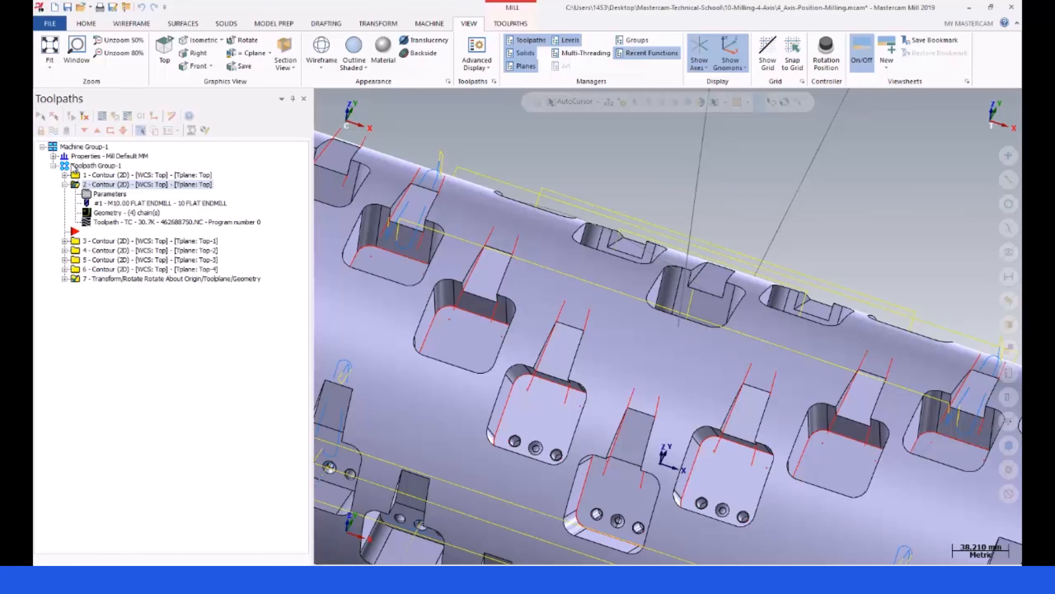
{"action": "left_click", "coordinate": [75, 270]}
{"action": "left_click", "coordinate": [76, 279]}
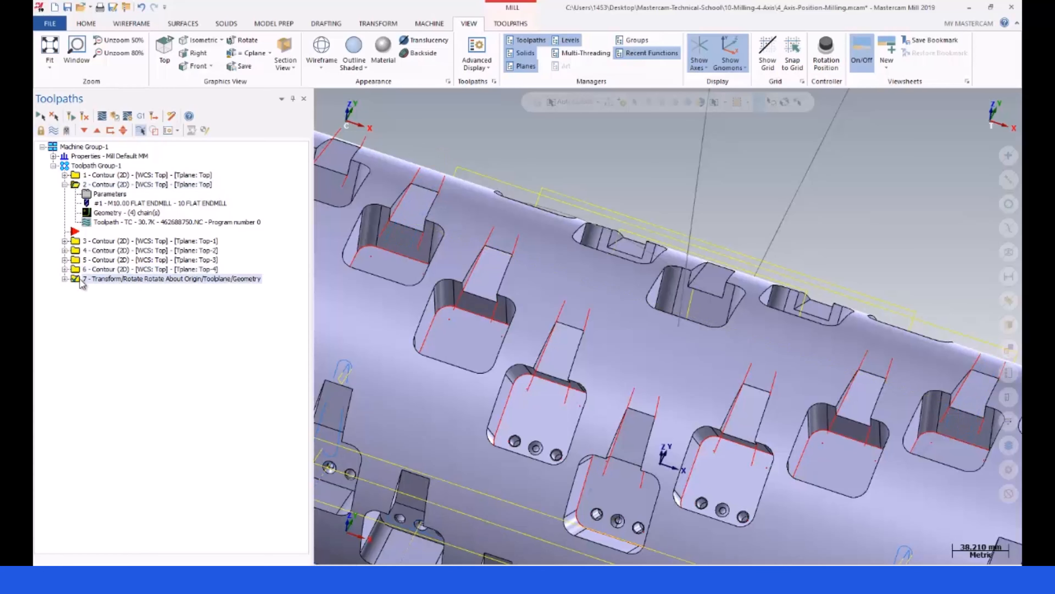
{"action": "left_click", "coordinate": [54, 131]}
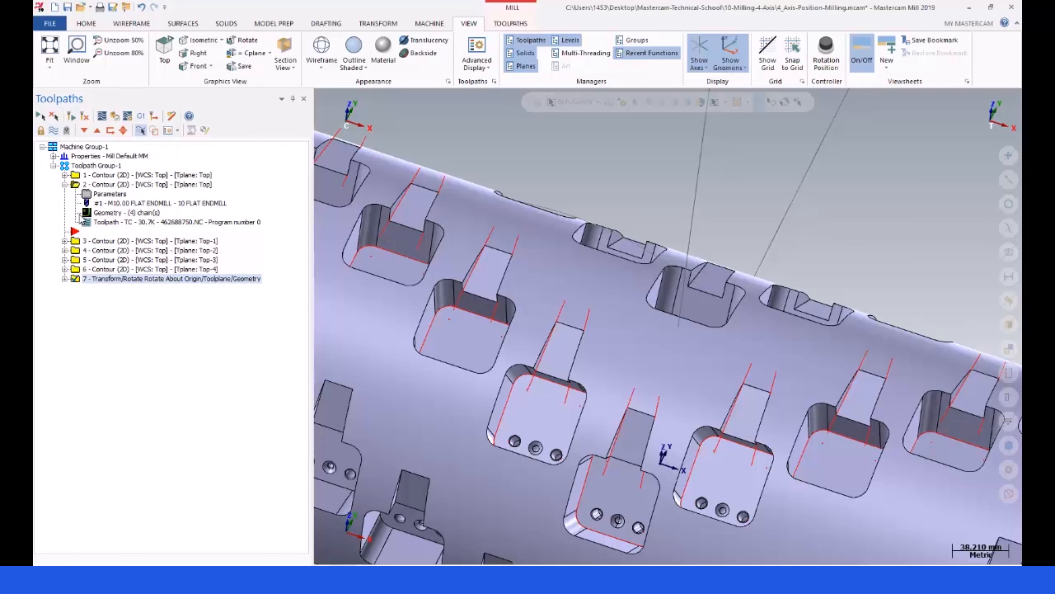
{"action": "left_click", "coordinate": [64, 279]}
{"action": "left_click", "coordinate": [87, 289]}
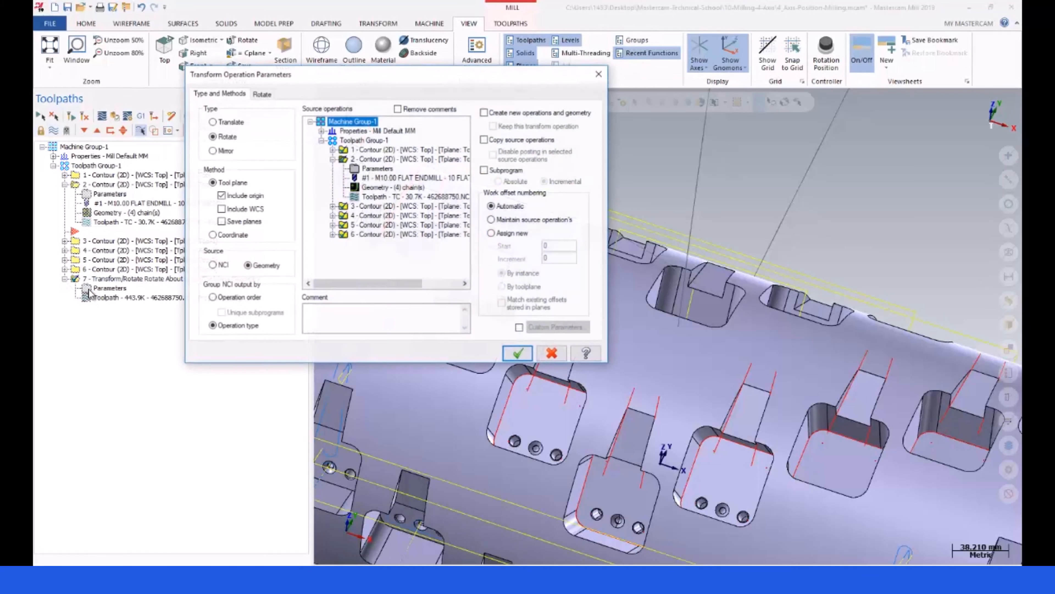
{"action": "left_click", "coordinate": [332, 159]}
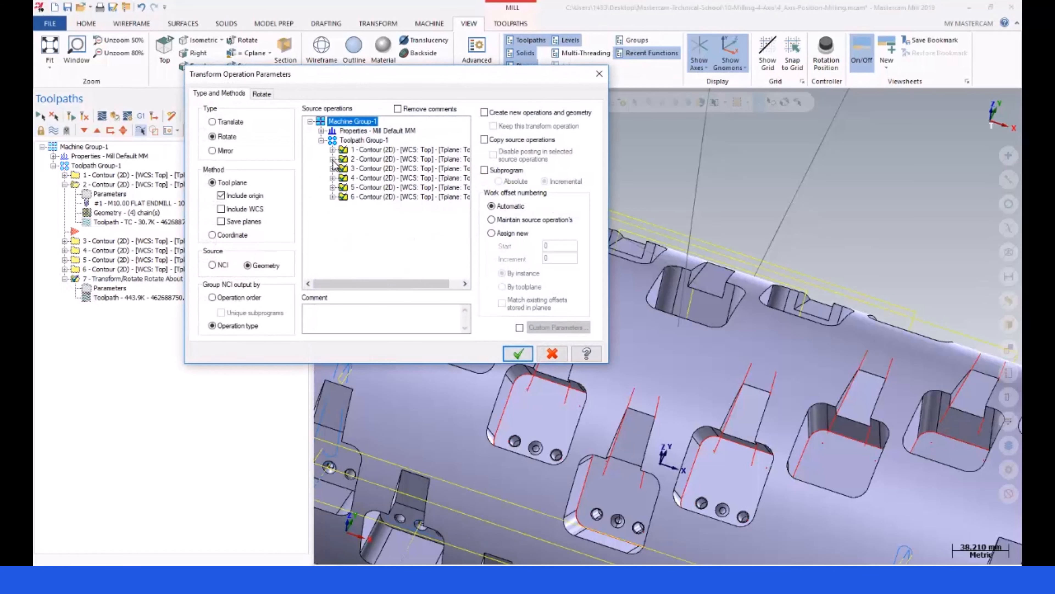
{"action": "left_click", "coordinate": [352, 159]}
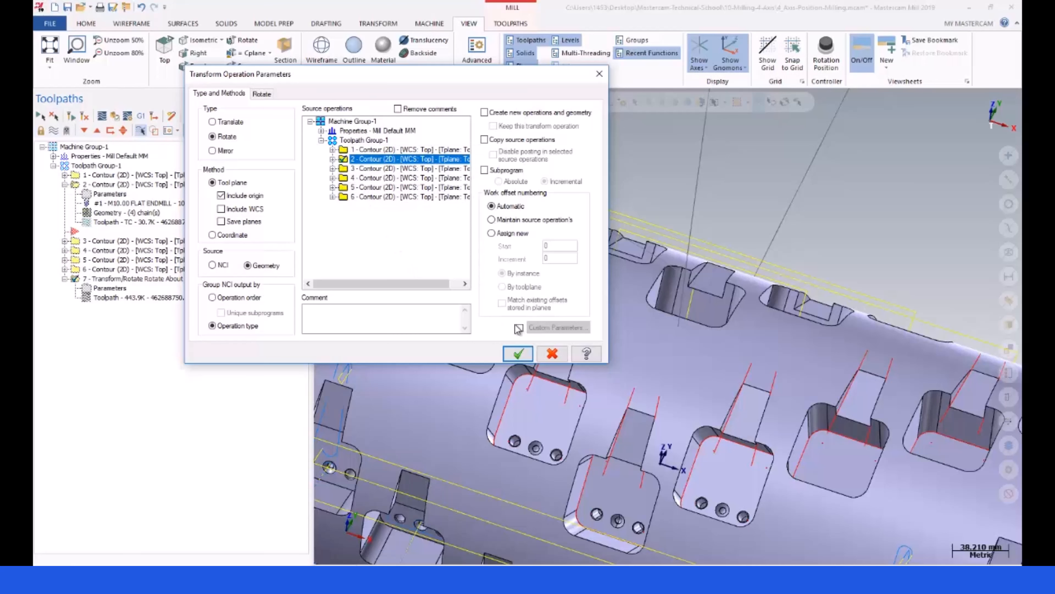
{"action": "left_click", "coordinate": [552, 353]}
Copy the second Contour operation's lead-in entry settings to its lead-out exit and accept the parameters
{"action": "left_click", "coordinate": [85, 185]}
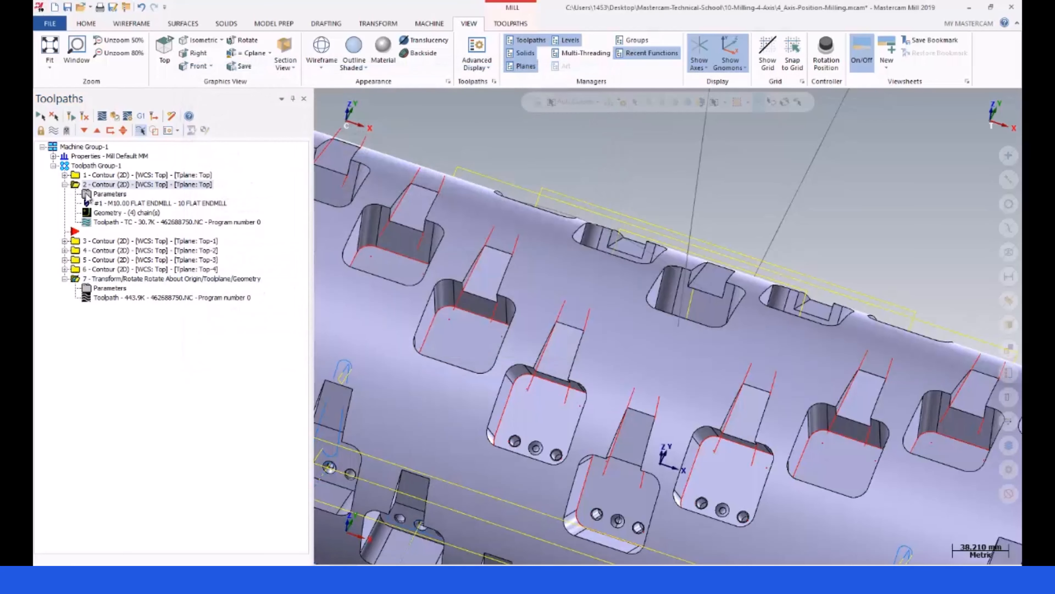
{"action": "left_click", "coordinate": [56, 133]}
{"action": "left_click", "coordinate": [57, 133]}
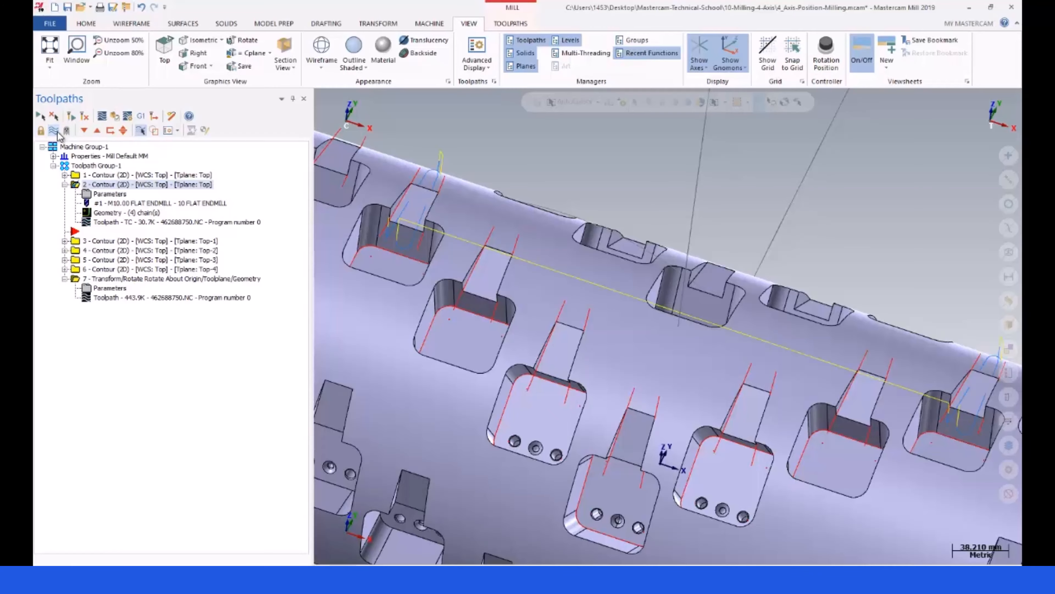
{"action": "left_click", "coordinate": [90, 195]}
{"action": "left_click", "coordinate": [130, 175]}
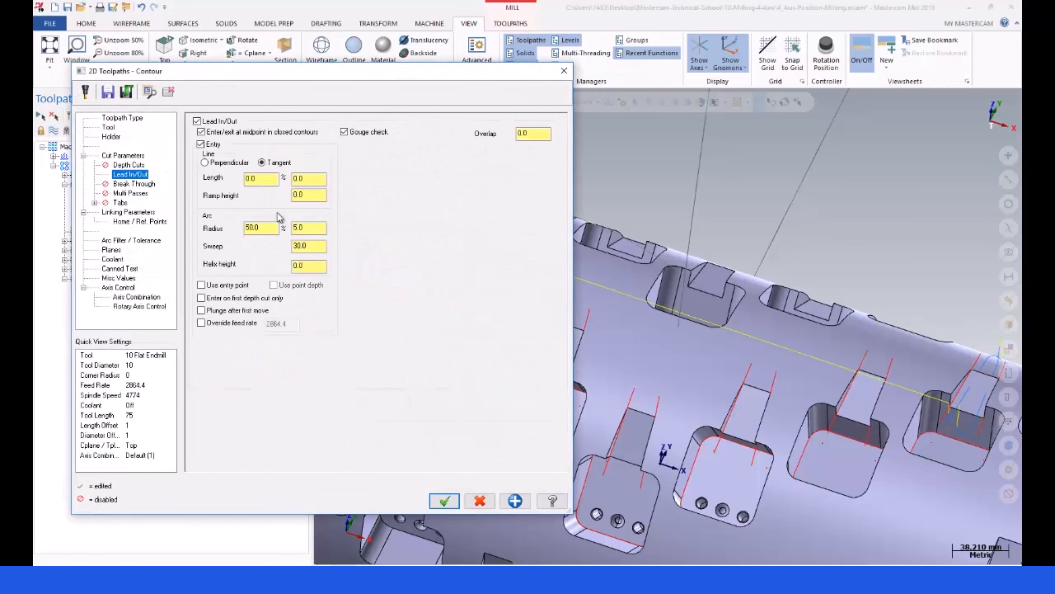
{"action": "left_click", "coordinate": [376, 266]}
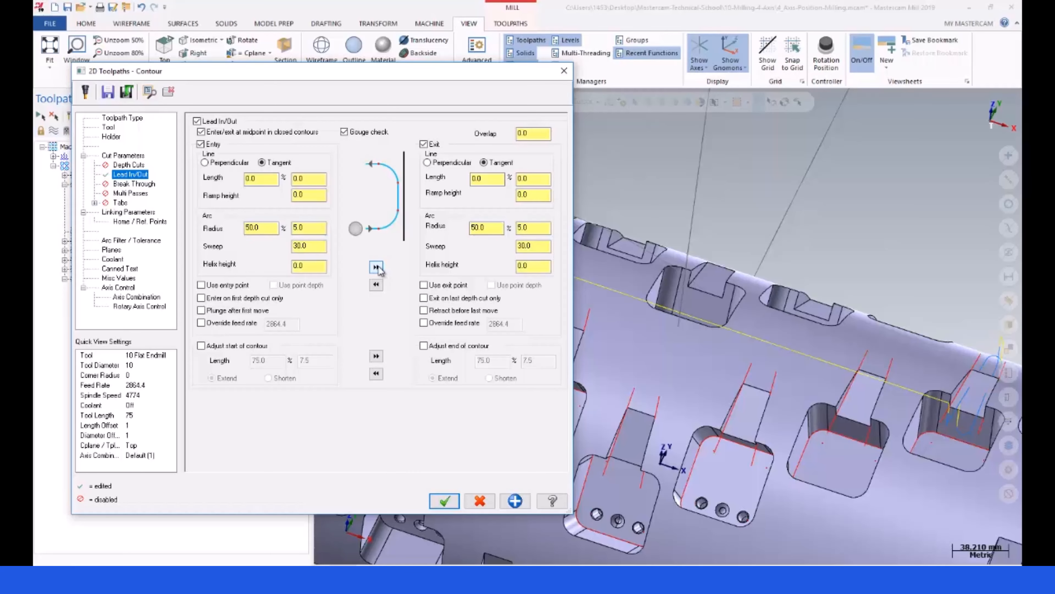
{"action": "left_click", "coordinate": [445, 501]}
Check the second Contour operation's chain list, regenerate the changed toolpaths and inspect the rotated result around the cylinder
{"action": "left_click", "coordinate": [131, 213]}
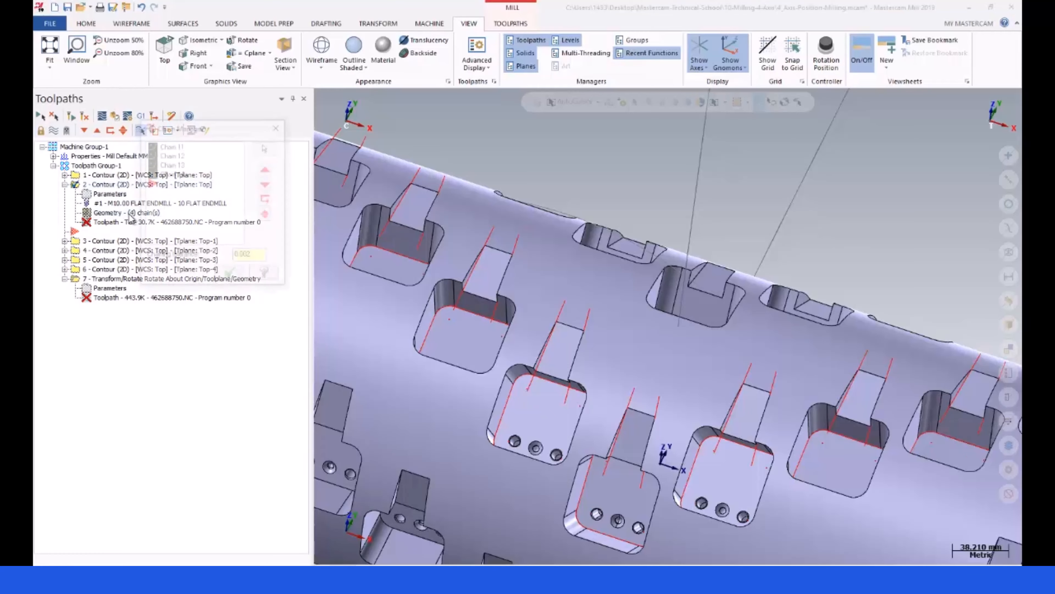
{"action": "left_click", "coordinate": [219, 279]}
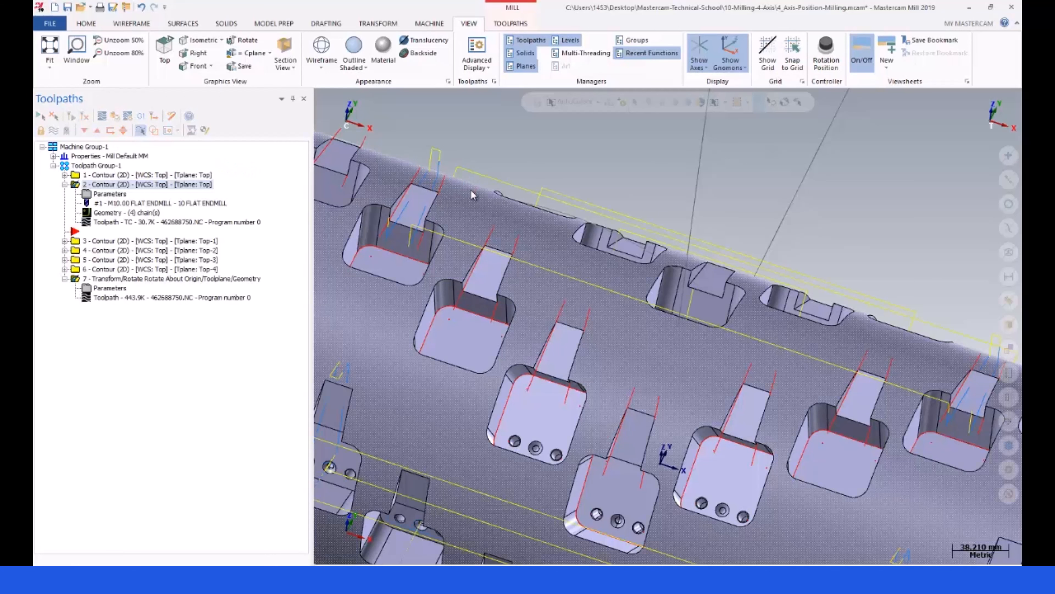
{"action": "mouse_move", "coordinate": [471, 193]}
{"action": "middle_mouse_down"}
{"action": "mouse_move", "coordinate": [454, 261]}
{"action": "mouse_move", "coordinate": [472, 179]}
{"action": "middle_mouse_up"}
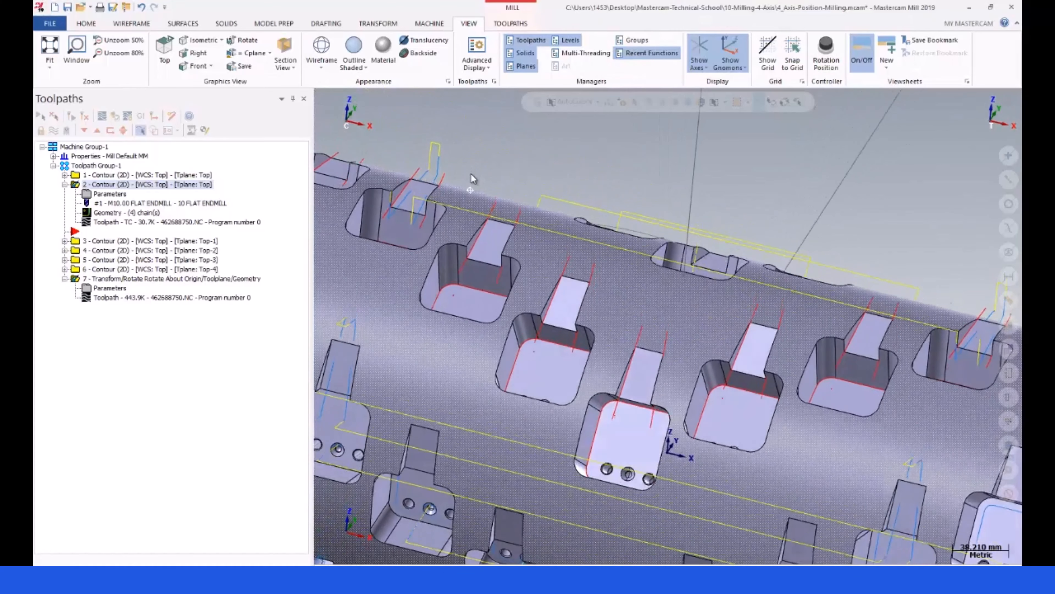
{"action": "scroll", "coordinate": [550, 201], "scroll_direction": "down", "scroll_amount": 5}
{"action": "scroll", "coordinate": [550, 202], "scroll_direction": "up", "scroll_amount": 4}
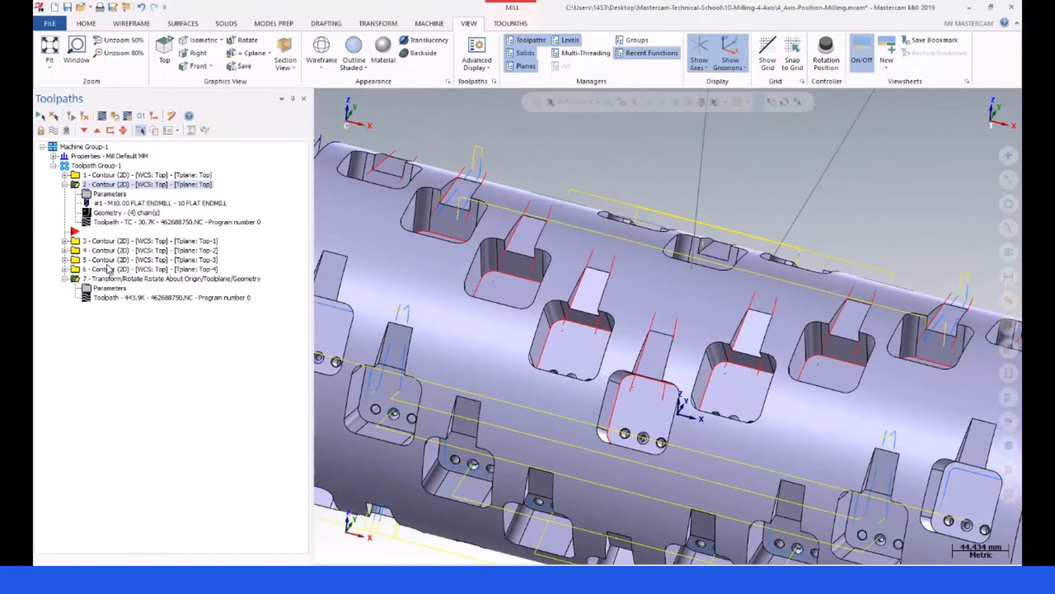
Hide the displayed toolpaths, collapse operations 2 and 7, and move the insert position below the third Contour operation
{"action": "left_click", "coordinate": [53, 130]}
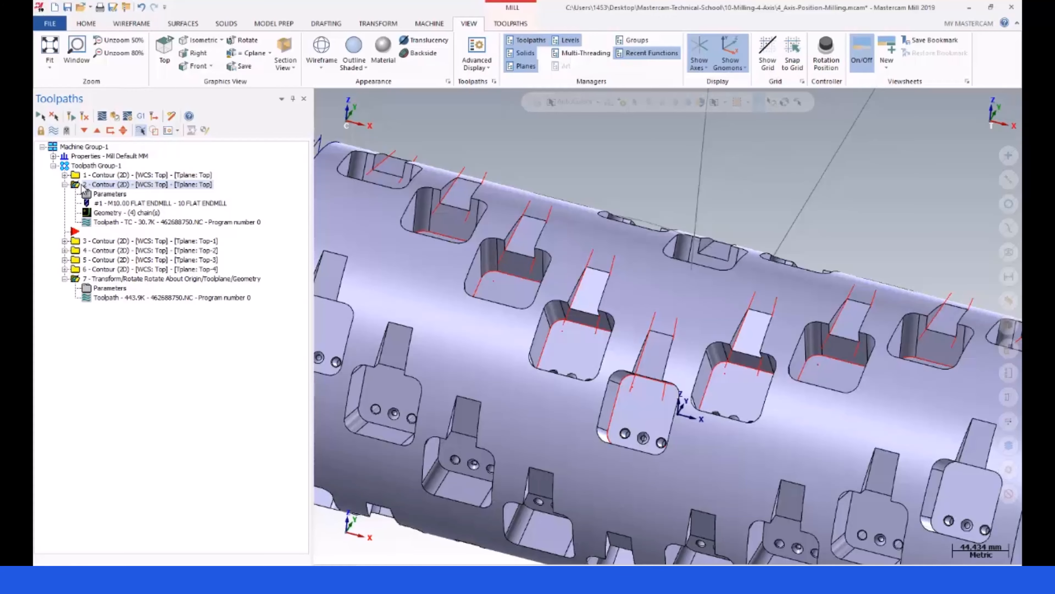
{"action": "left_click", "coordinate": [64, 184]}
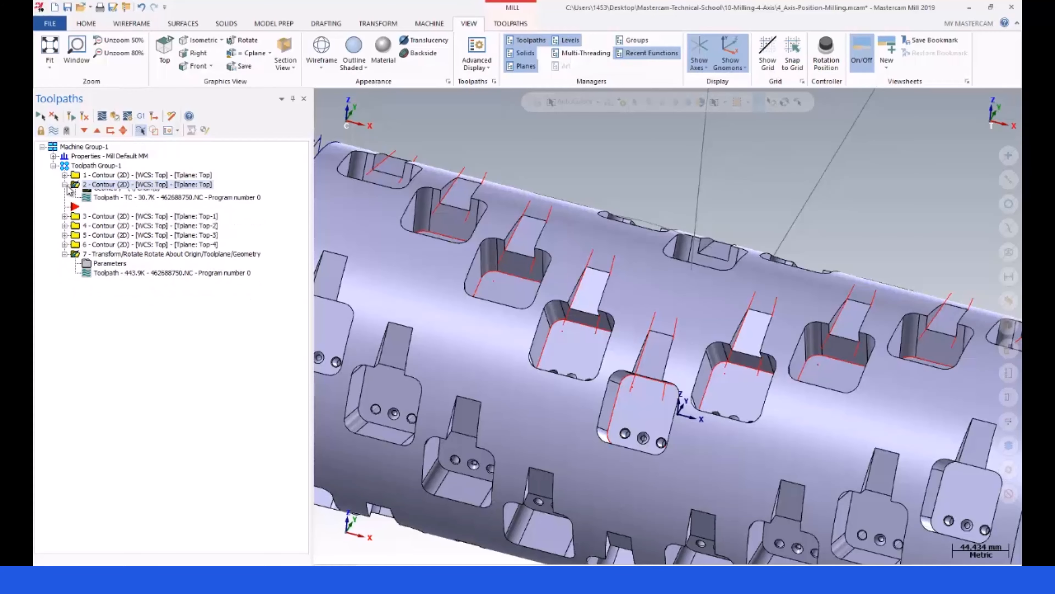
{"action": "left_click", "coordinate": [85, 130]}
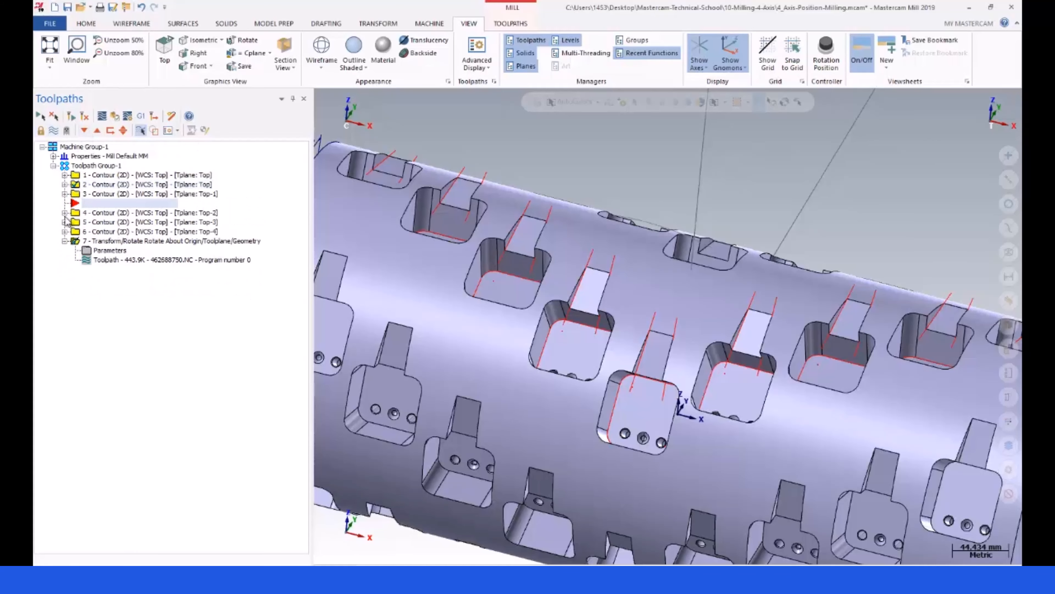
{"action": "left_click", "coordinate": [64, 241]}
Bring up the available commands for the second Contour operation
{"action": "right_click", "coordinate": [95, 186]}
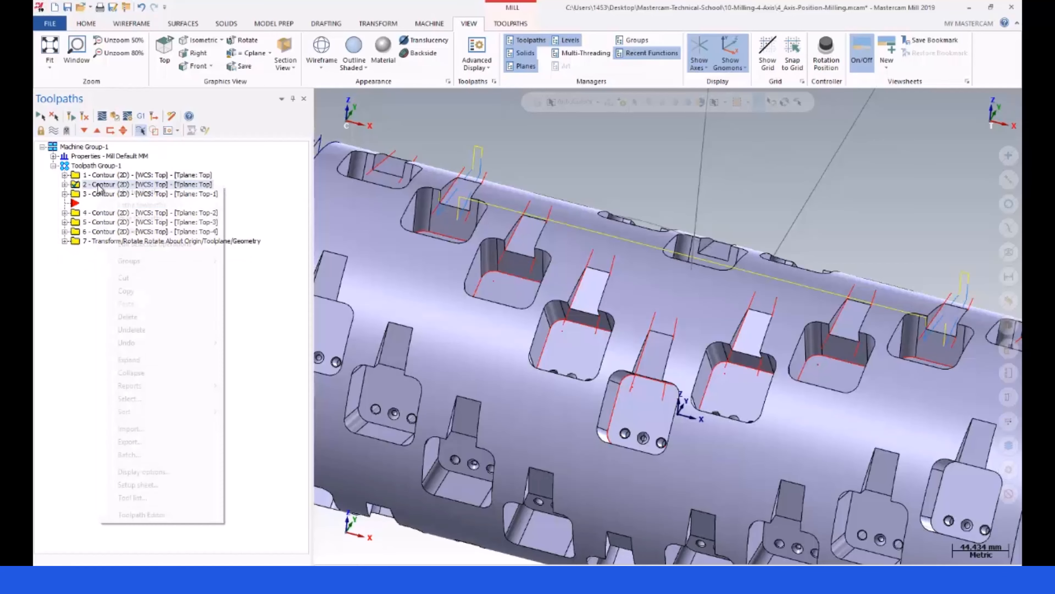
Paste a copy of the second contour toolpath below operation 3
{"action": "left_click", "coordinate": [124, 291]}
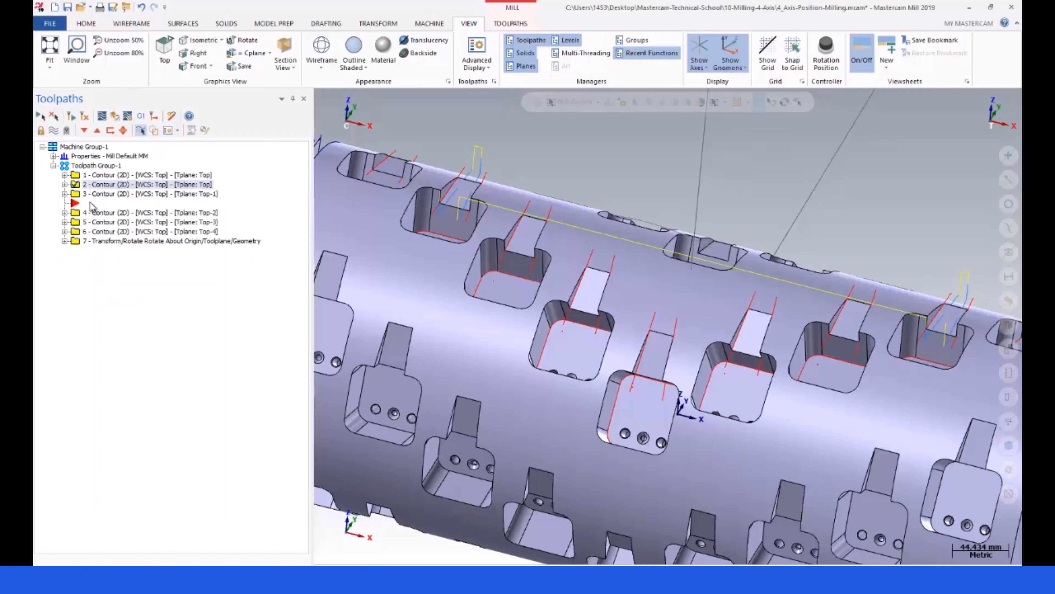
{"action": "key", "text": "ctrl+v"}
{"action": "left_click", "coordinate": [64, 203]}
Set both the tool plane and the construction plane of the copied contour operation to Top-1
{"action": "left_click", "coordinate": [96, 214]}
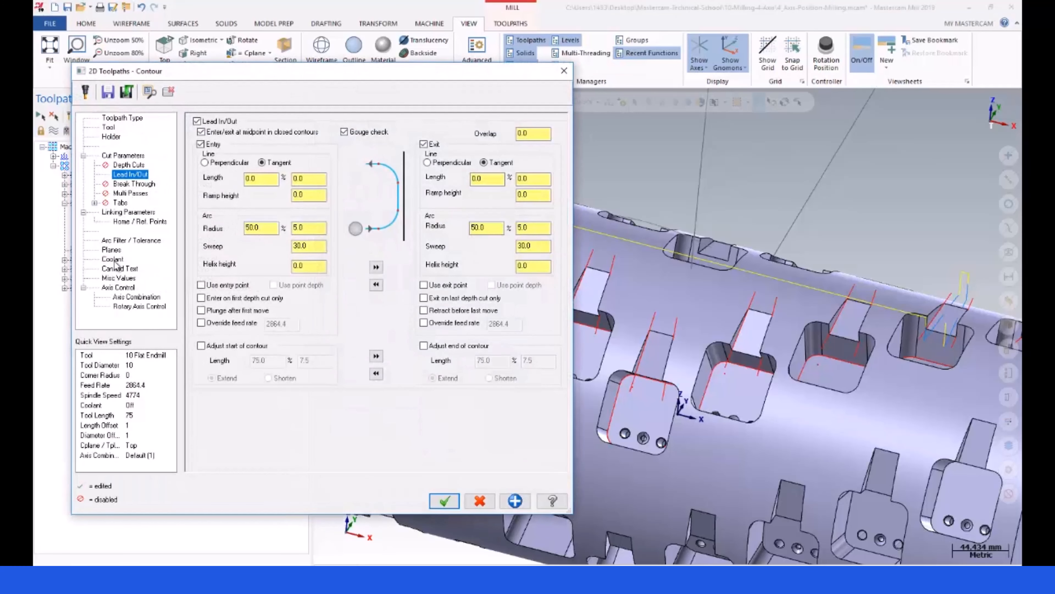
{"action": "left_click", "coordinate": [111, 249]}
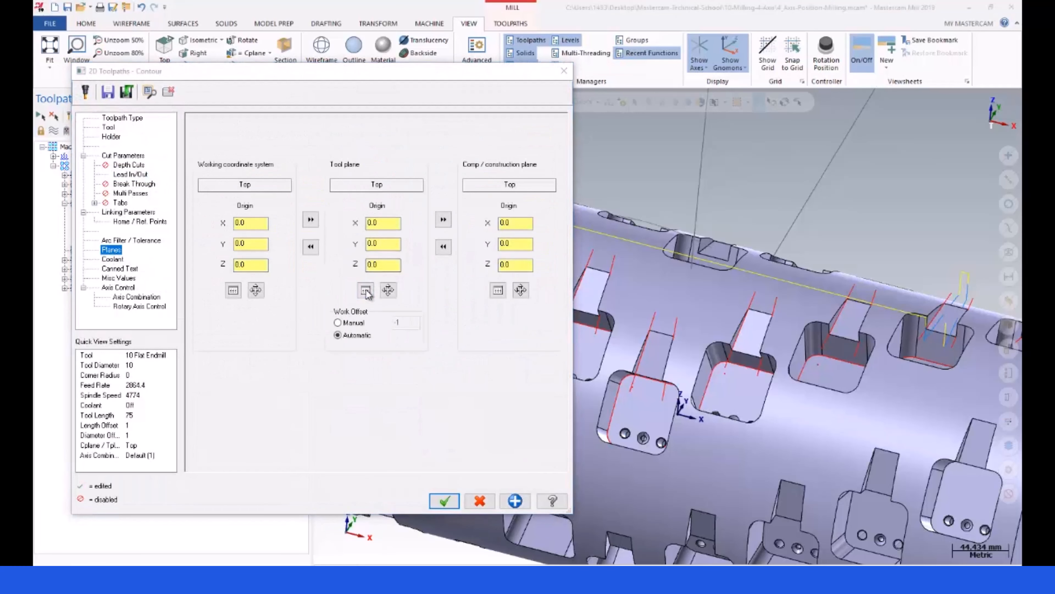
{"action": "left_click", "coordinate": [366, 290]}
{"action": "scroll", "coordinate": [198, 249], "scroll_direction": "down", "scroll_amount": 2}
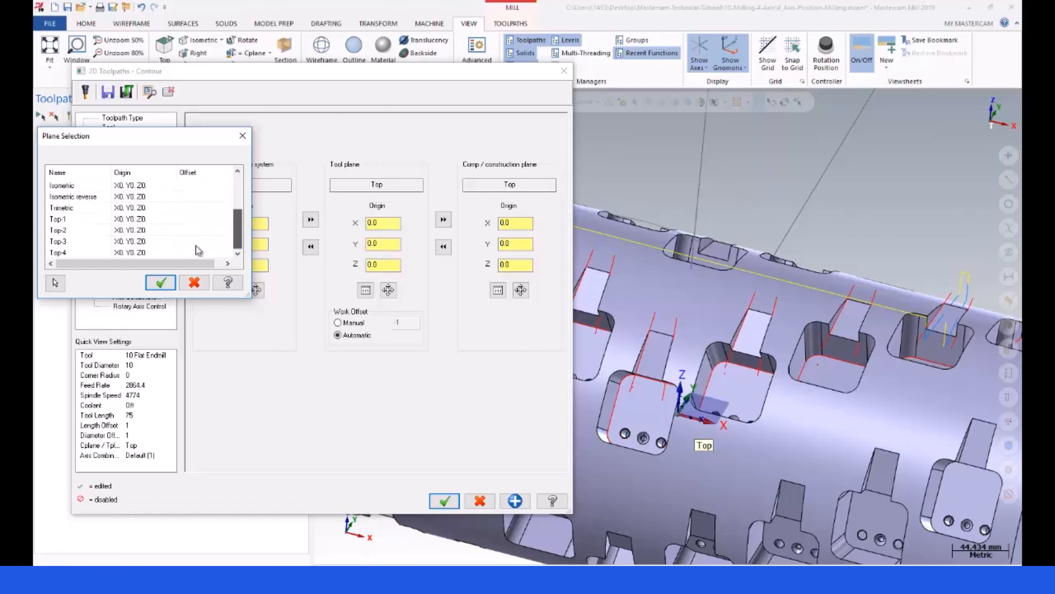
{"action": "double_click", "coordinate": [70, 219]}
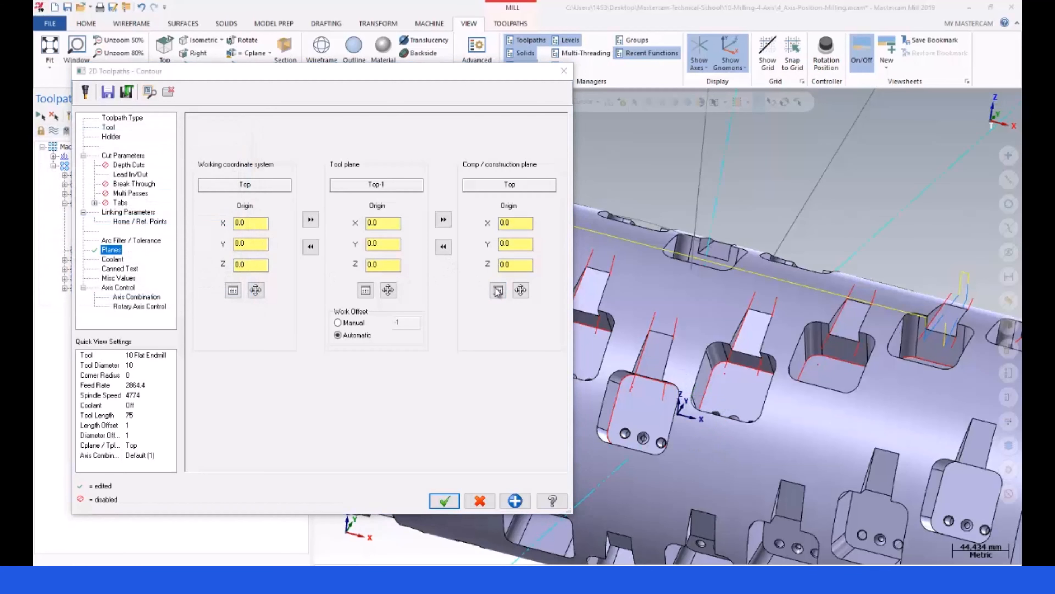
{"action": "left_click", "coordinate": [498, 289]}
{"action": "scroll", "coordinate": [125, 220], "scroll_direction": "down", "scroll_amount": 2}
{"action": "left_click", "coordinate": [77, 219]}
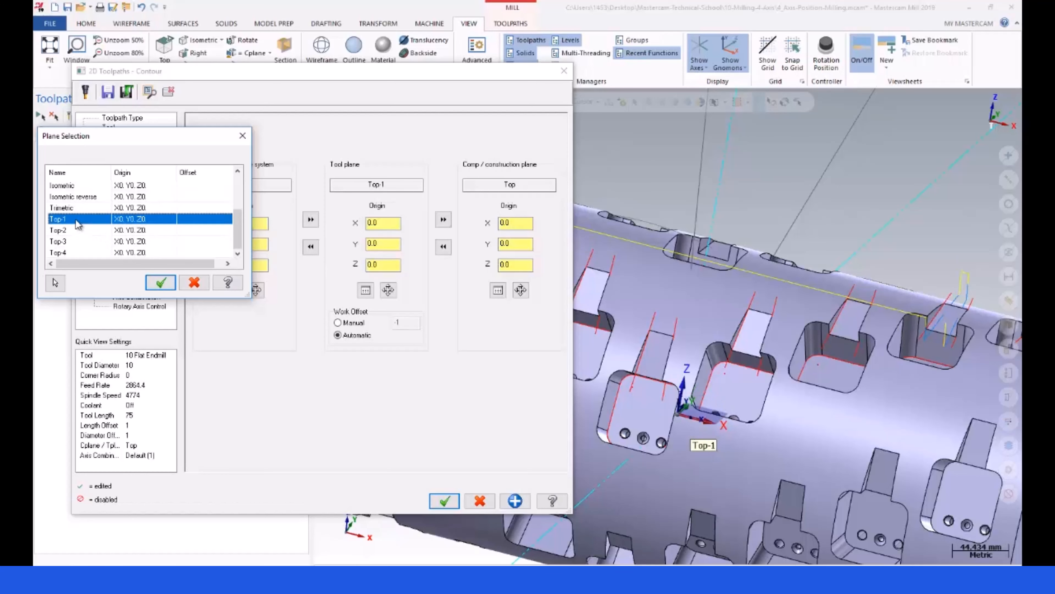
{"action": "double_click", "coordinate": [77, 220]}
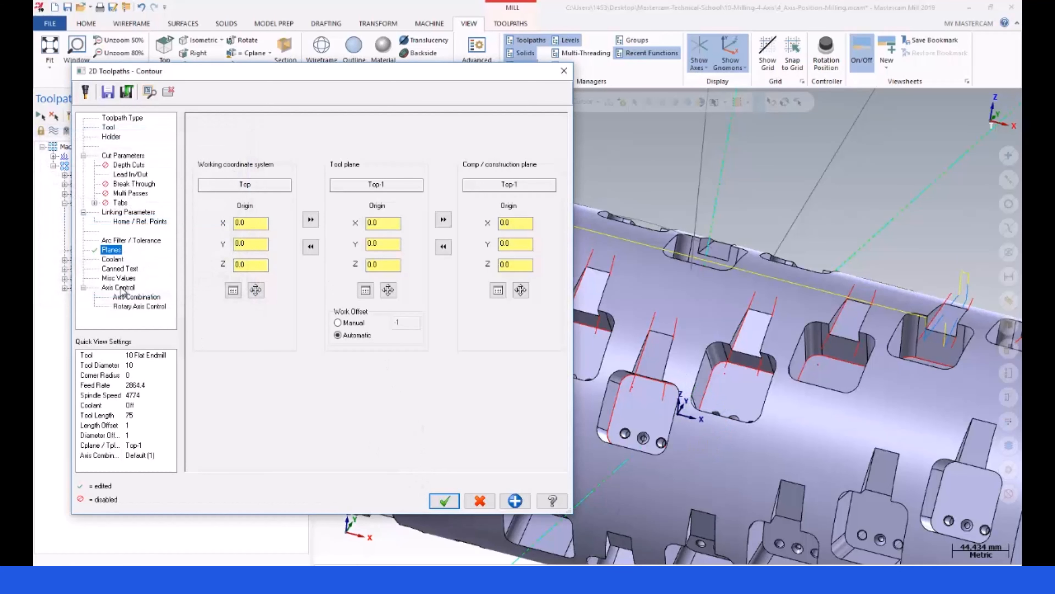
Set the copied contour to rotary axis positioning about the X axis, check its linking parameters and accept the settings
{"action": "left_click", "coordinate": [126, 307]}
{"action": "left_click", "coordinate": [281, 153]}
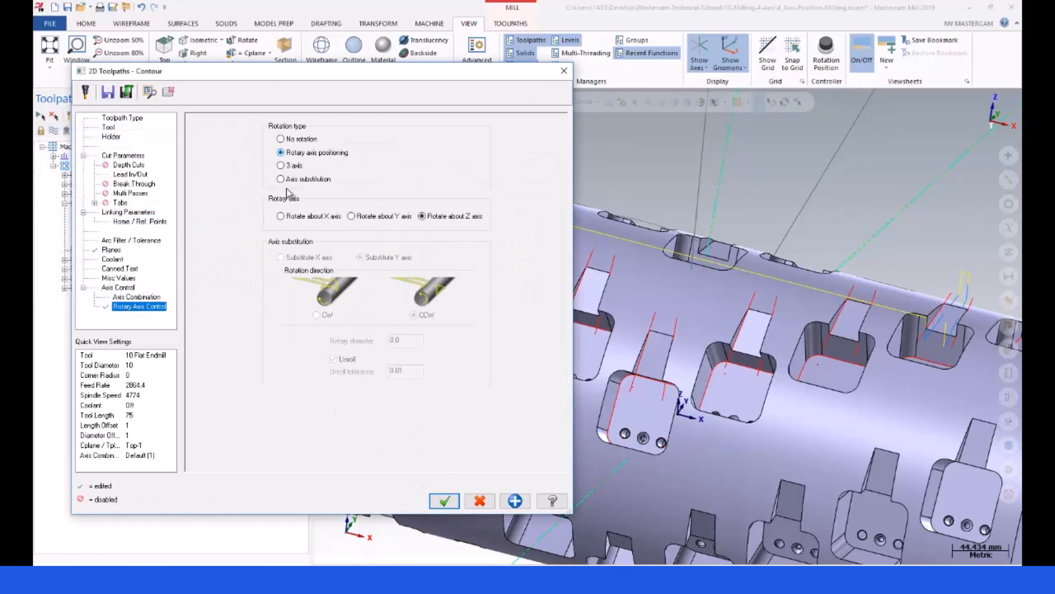
{"action": "left_click", "coordinate": [281, 216]}
{"action": "left_click", "coordinate": [125, 211]}
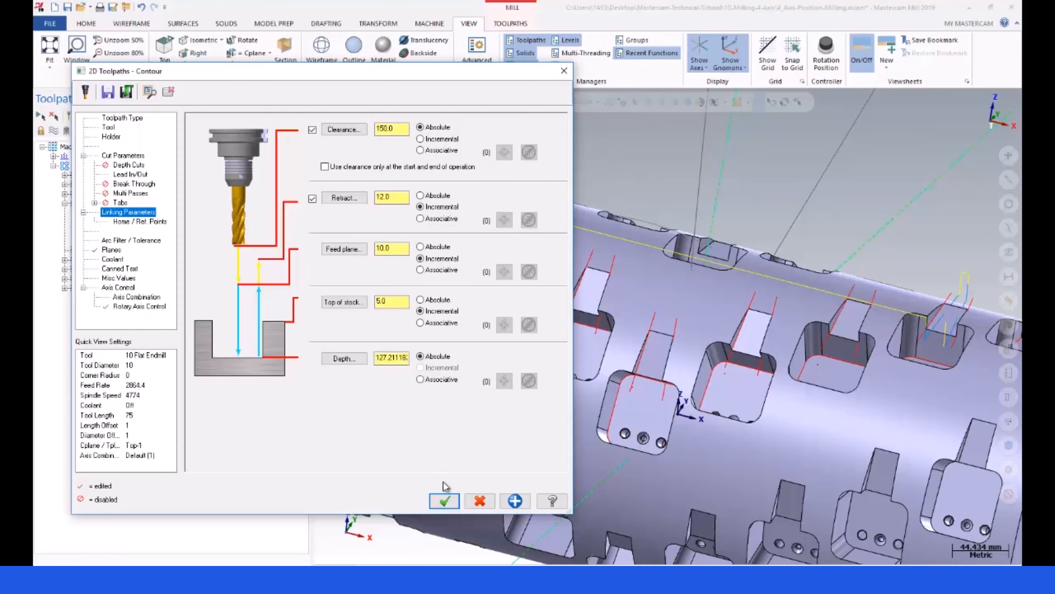
{"action": "left_click", "coordinate": [444, 500]}
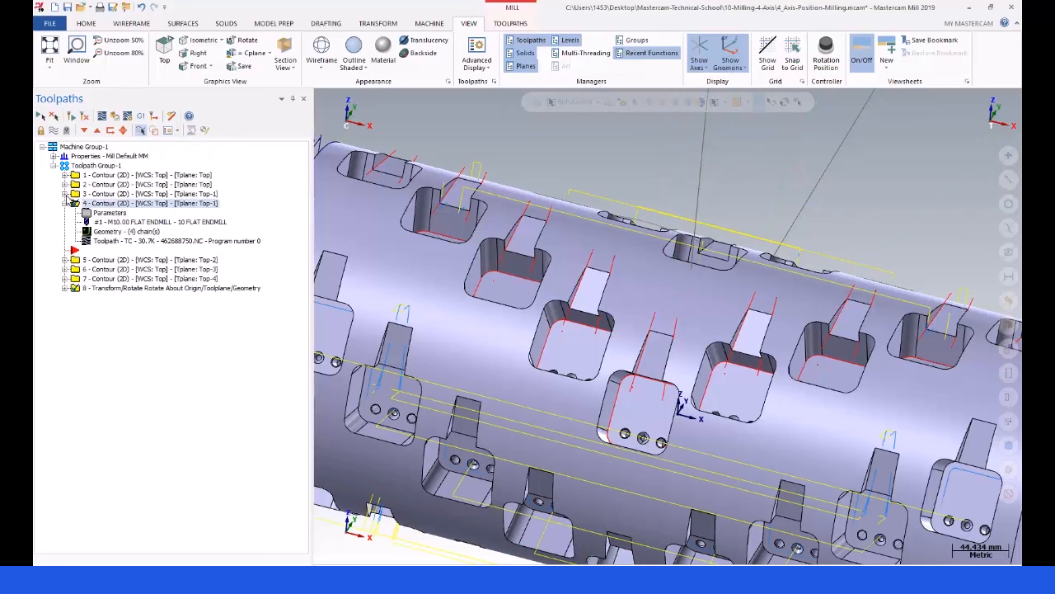
Check which pockets operation 3 chains, and delete all four copied chains from operation 4's geometry
{"action": "left_click", "coordinate": [64, 194]}
{"action": "left_click", "coordinate": [77, 196]}
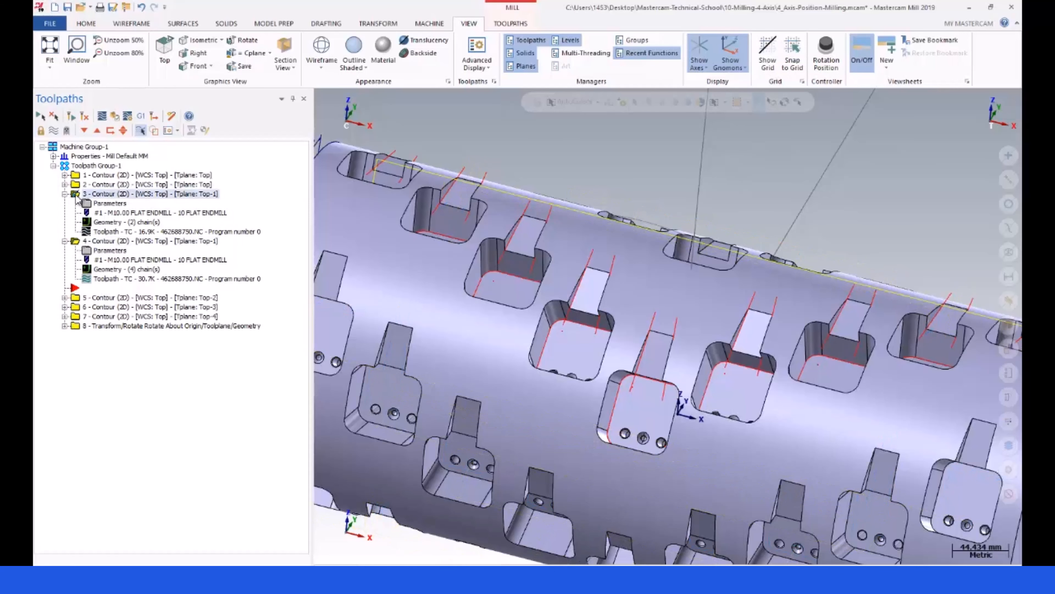
{"action": "left_click", "coordinate": [97, 222]}
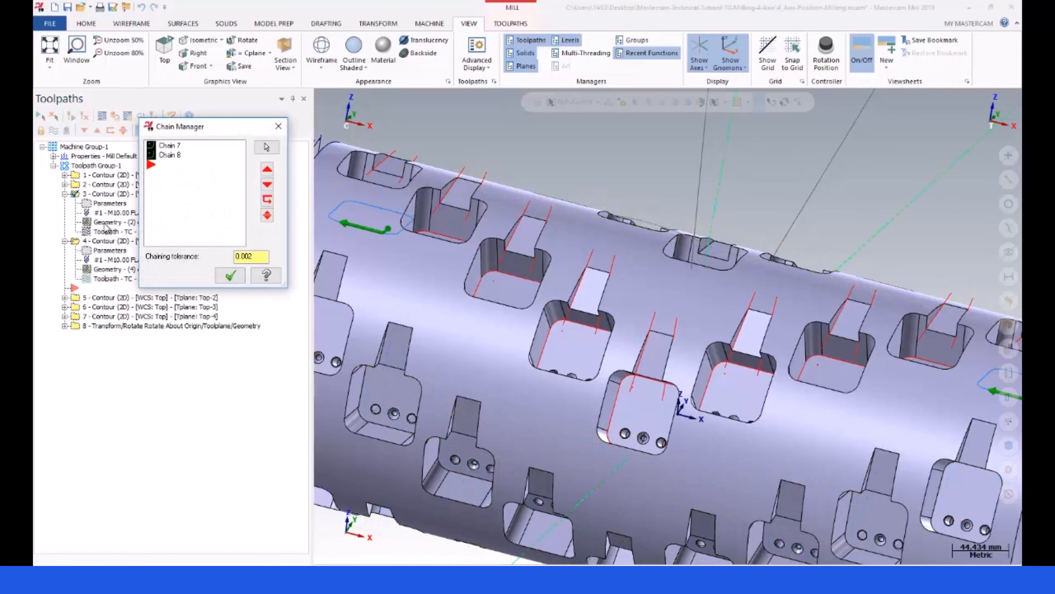
{"action": "middle_click_drag", "start_coordinate": [417, 231], "coordinate": [397, 271]}
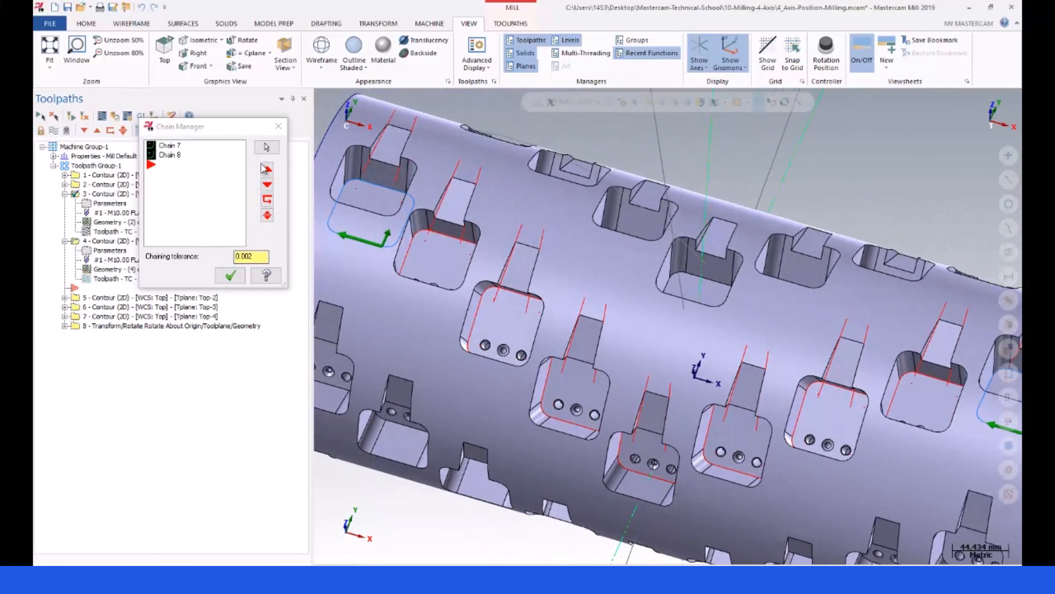
{"action": "left_click", "coordinate": [278, 127]}
{"action": "left_click", "coordinate": [96, 269]}
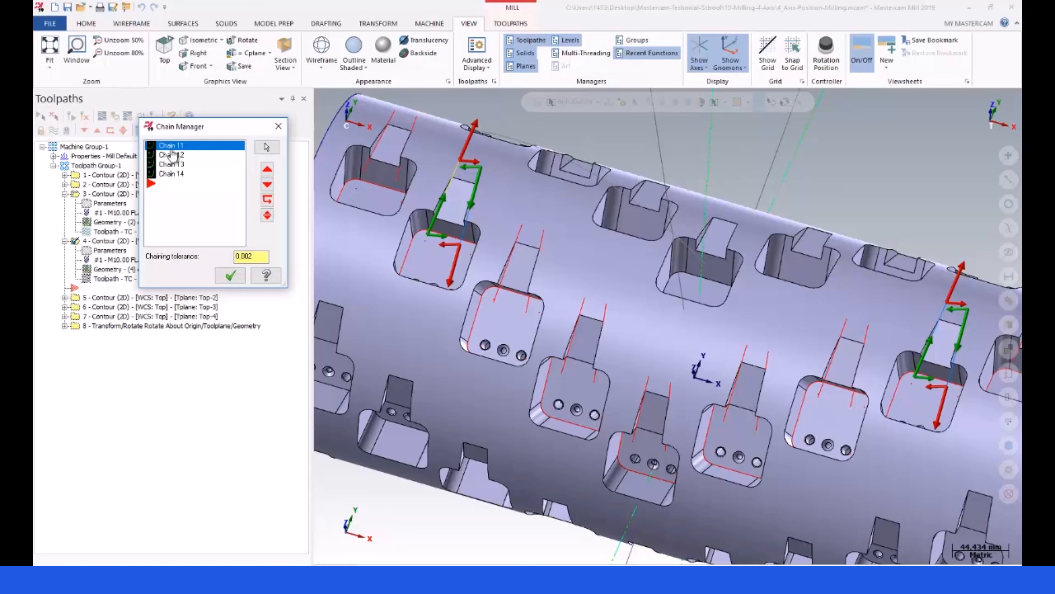
{"action": "key", "text": "Delete"}
{"action": "key", "text": "Delete"}
{"action": "key", "text": "Delete"}
{"action": "key", "text": "Delete"}
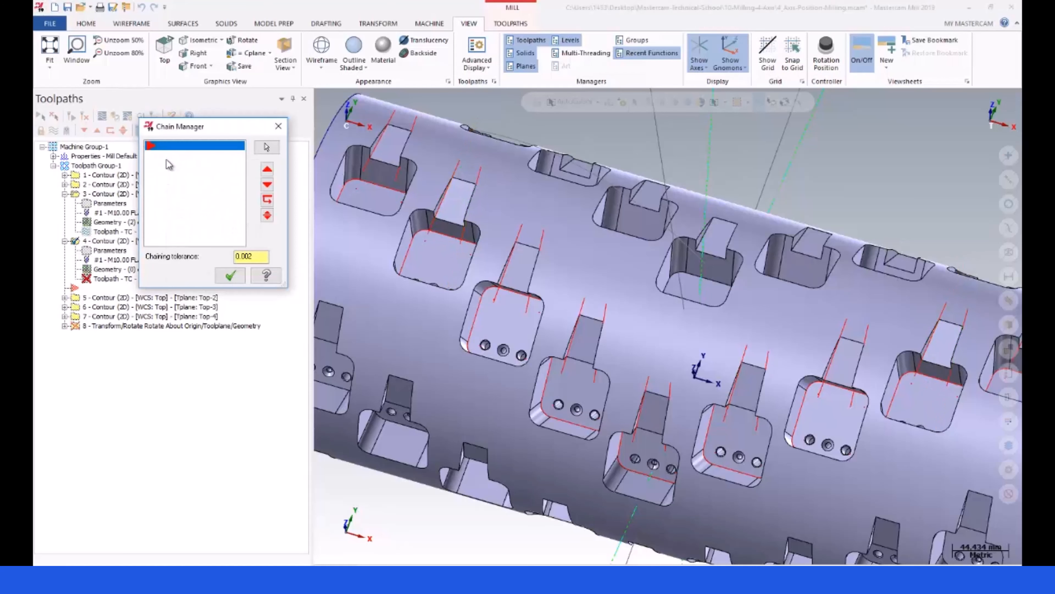
Add four chains along the side edges of the narrow slots at the row's two outermost pockets as operation 4's geometry
{"action": "right_click", "coordinate": [166, 160]}
{"action": "left_click", "coordinate": [211, 169]}
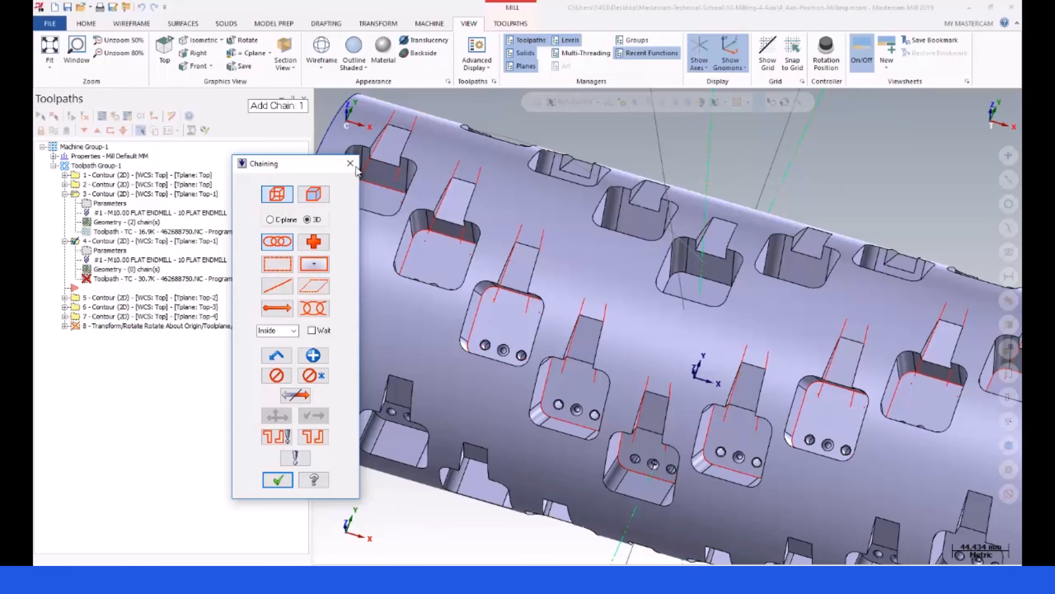
{"action": "left_click", "coordinate": [380, 144]}
{"action": "scroll", "coordinate": [470, 156], "scroll_direction": "down", "scroll_amount": 3}
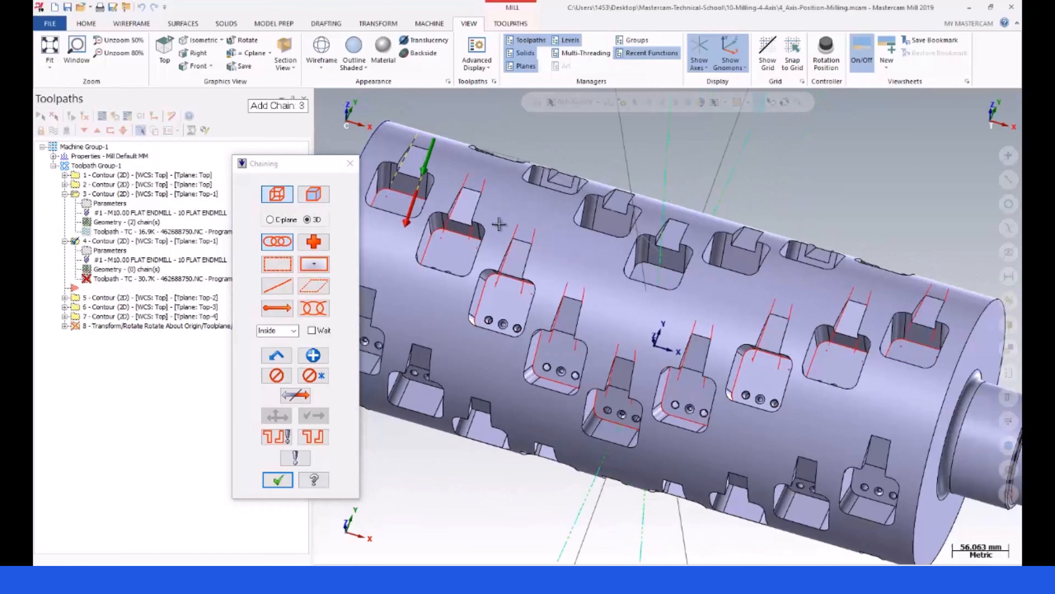
{"action": "left_click", "coordinate": [806, 296]}
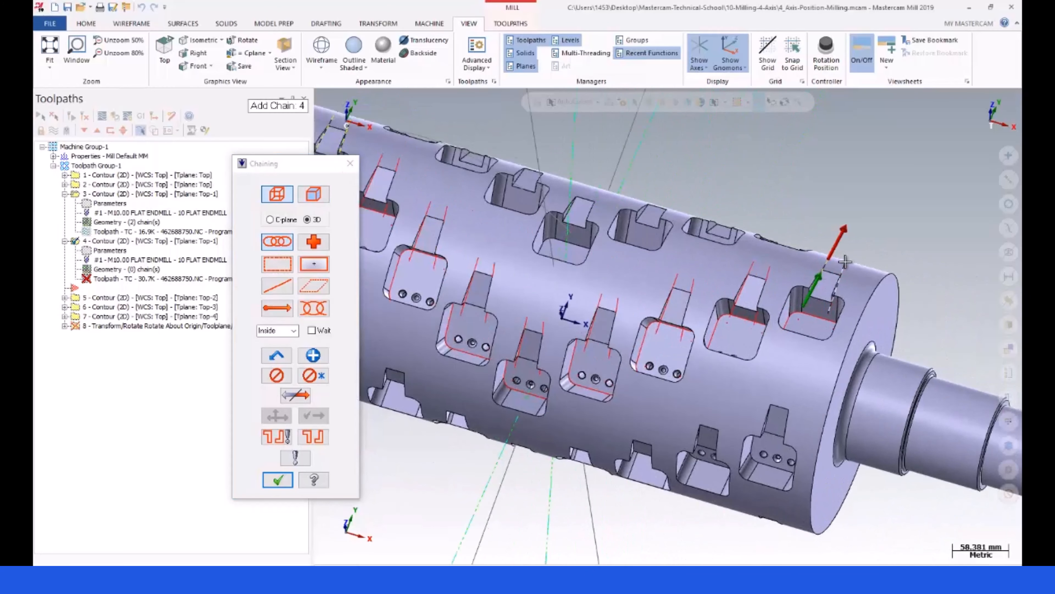
{"action": "left_click", "coordinate": [277, 480]}
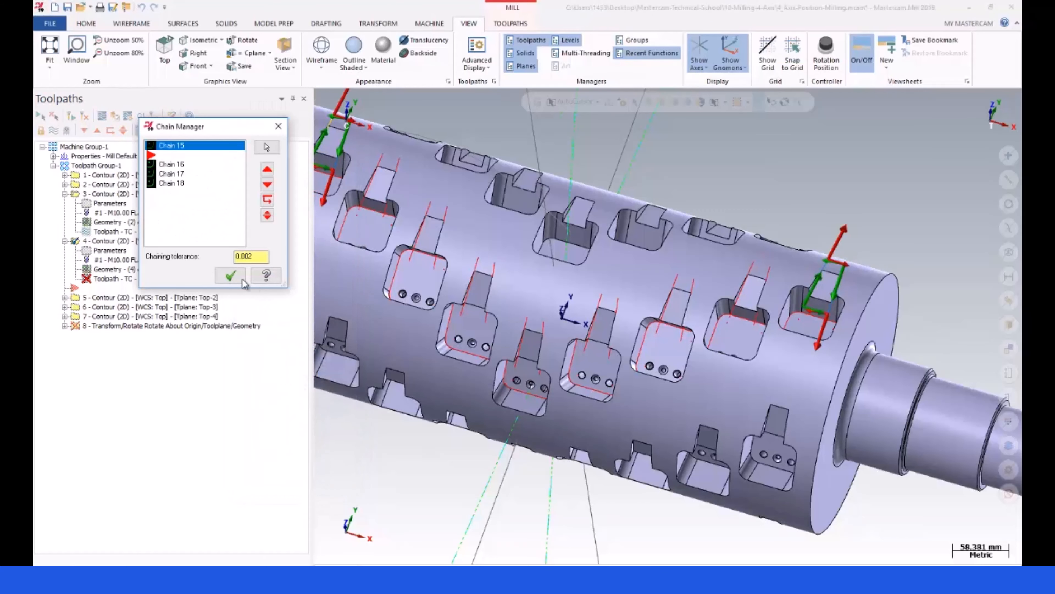
{"action": "left_click", "coordinate": [267, 183]}
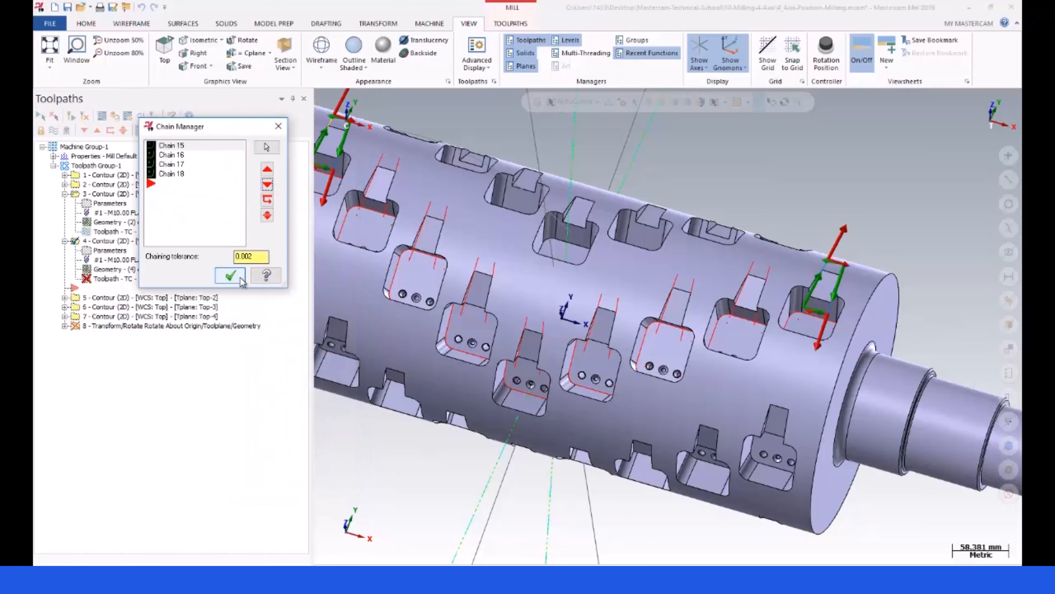
{"action": "left_click", "coordinate": [230, 275]}
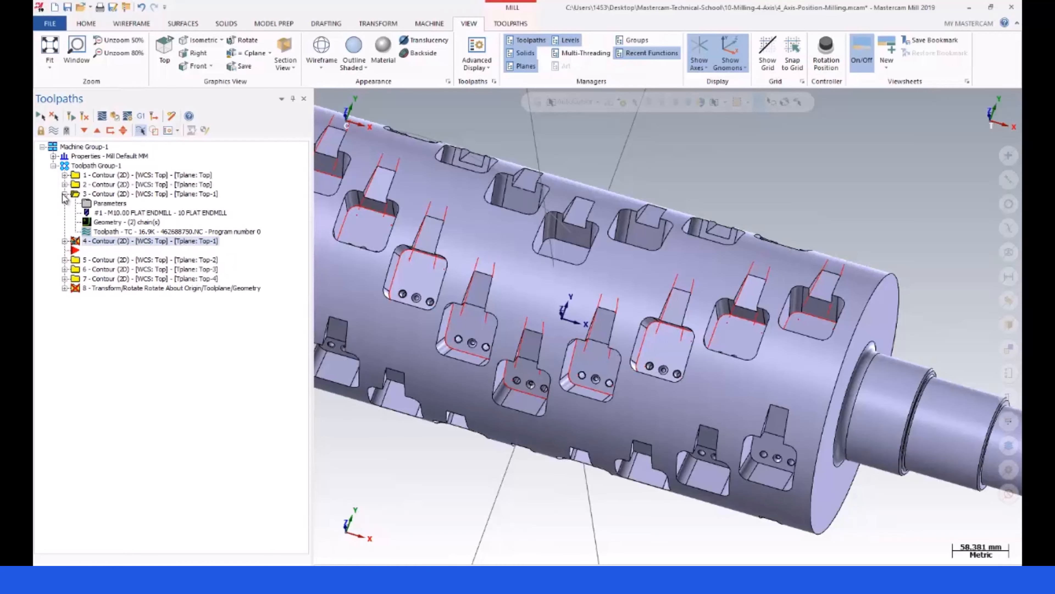
Regenerate the outdated toolpaths and paste a copy of contour operation 4 below operation 5
{"action": "left_click", "coordinate": [85, 131]}
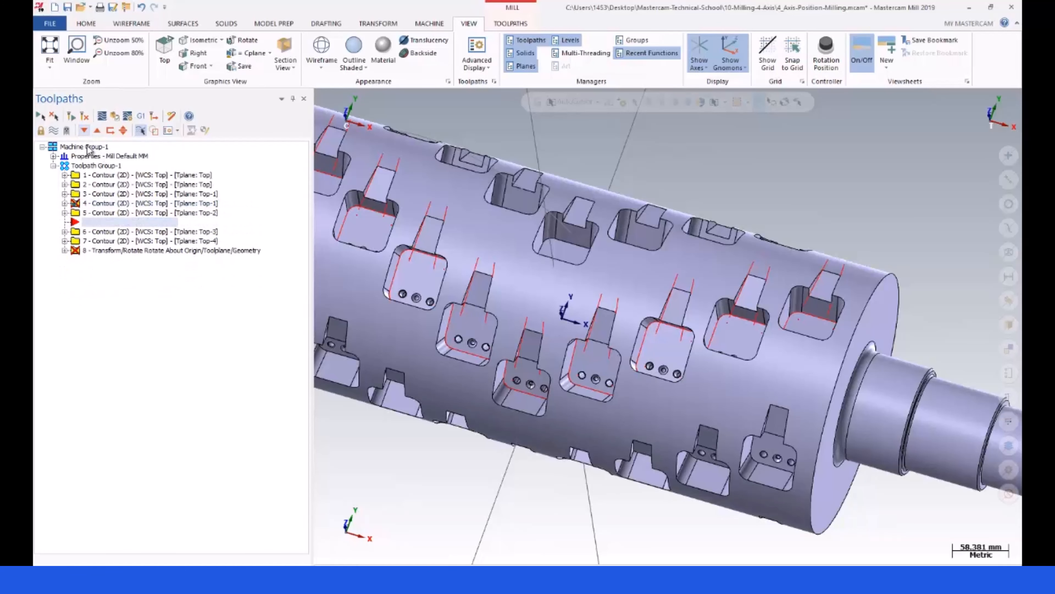
{"action": "left_click", "coordinate": [83, 116]}
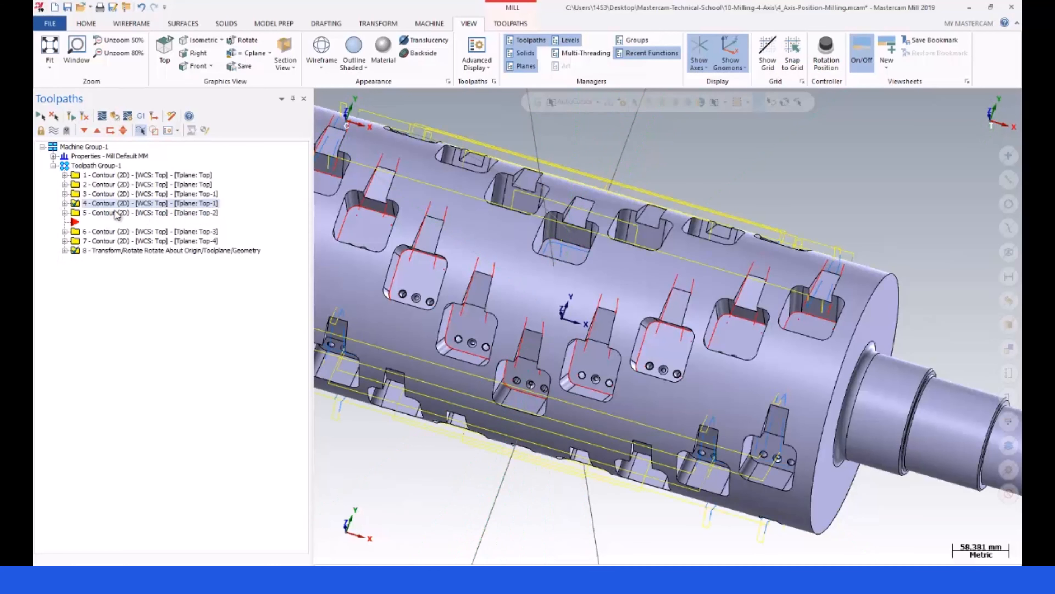
{"action": "right_click", "coordinate": [98, 207]}
{"action": "left_click", "coordinate": [123, 310]}
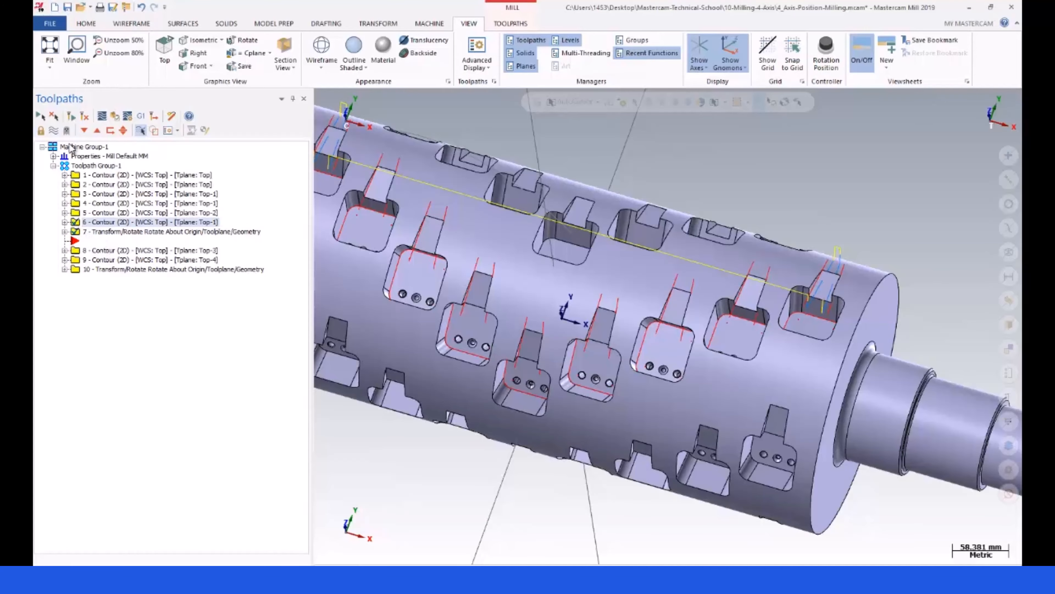
Delete the duplicated rotate transform, operation 7, from the toolpath list
{"action": "left_click", "coordinate": [102, 236]}
{"action": "right_click", "coordinate": [103, 233]}
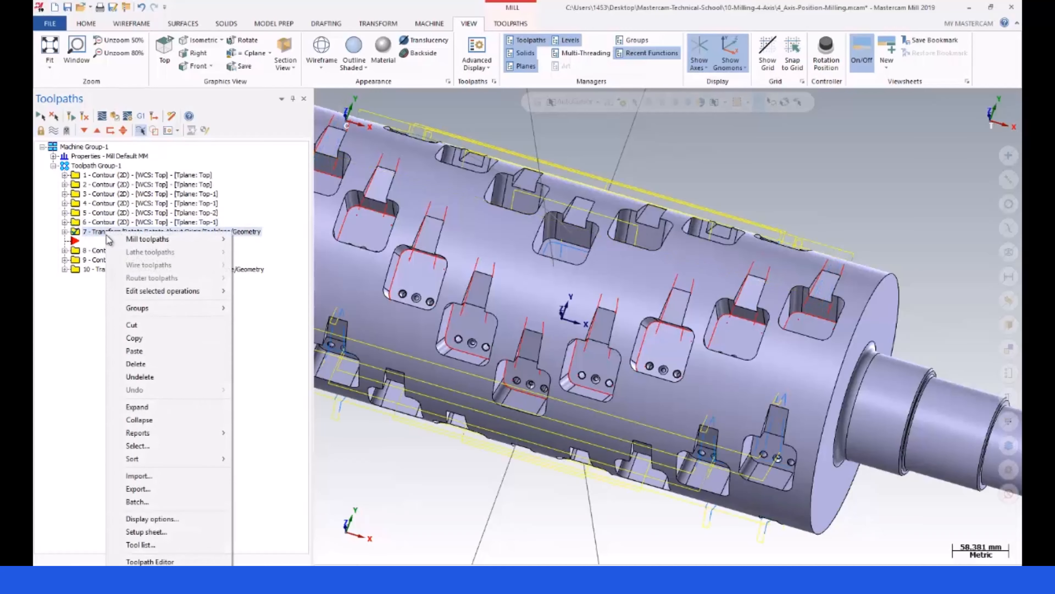
{"action": "left_click", "coordinate": [141, 364]}
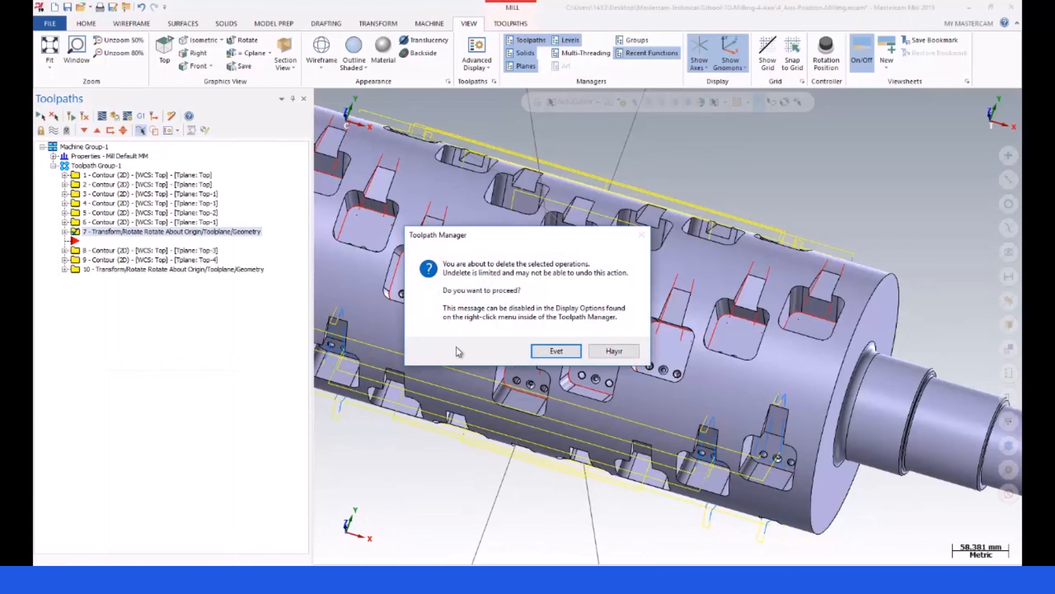
{"action": "left_click", "coordinate": [537, 351]}
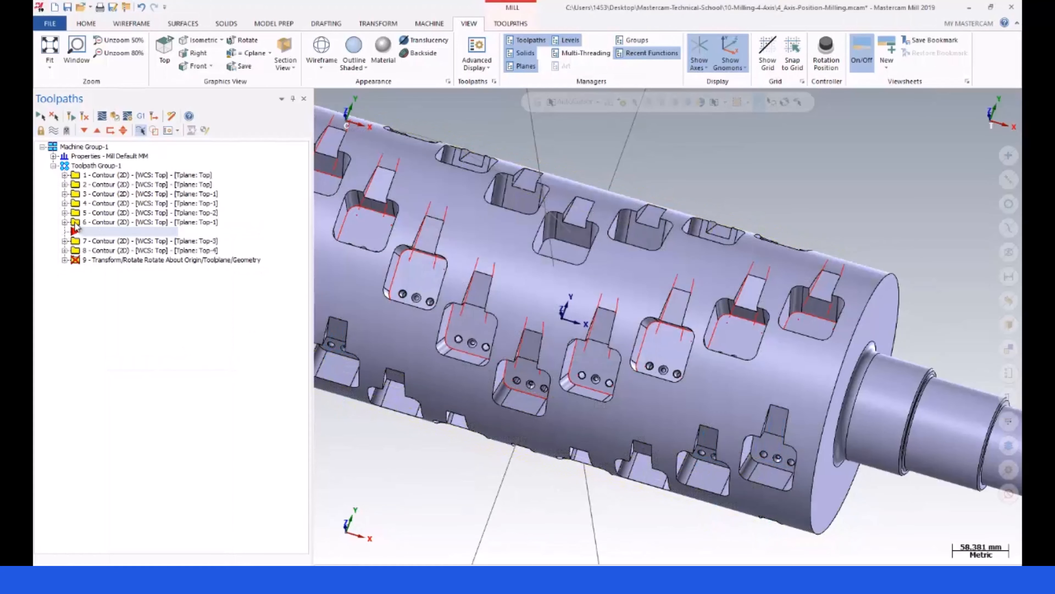
Check which pockets operation 5 machines, and delete all four copied chains from operation 6's geometry
{"action": "left_click", "coordinate": [74, 223]}
{"action": "left_click", "coordinate": [76, 213]}
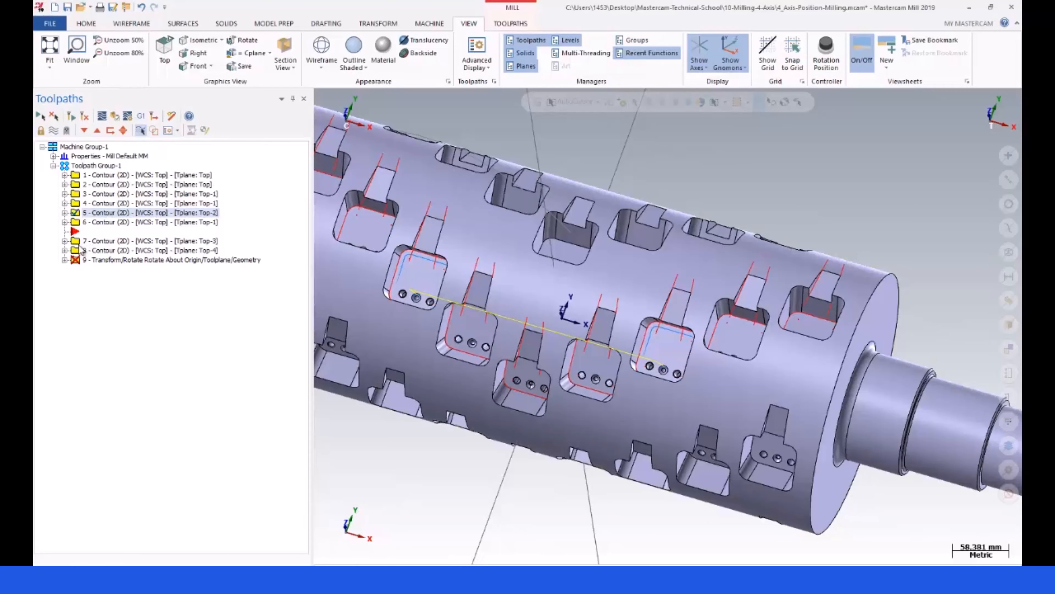
{"action": "left_click", "coordinate": [52, 133]}
{"action": "left_click", "coordinate": [52, 133]}
{"action": "middle_click_drag", "start_coordinate": [413, 292], "coordinate": [414, 260]}
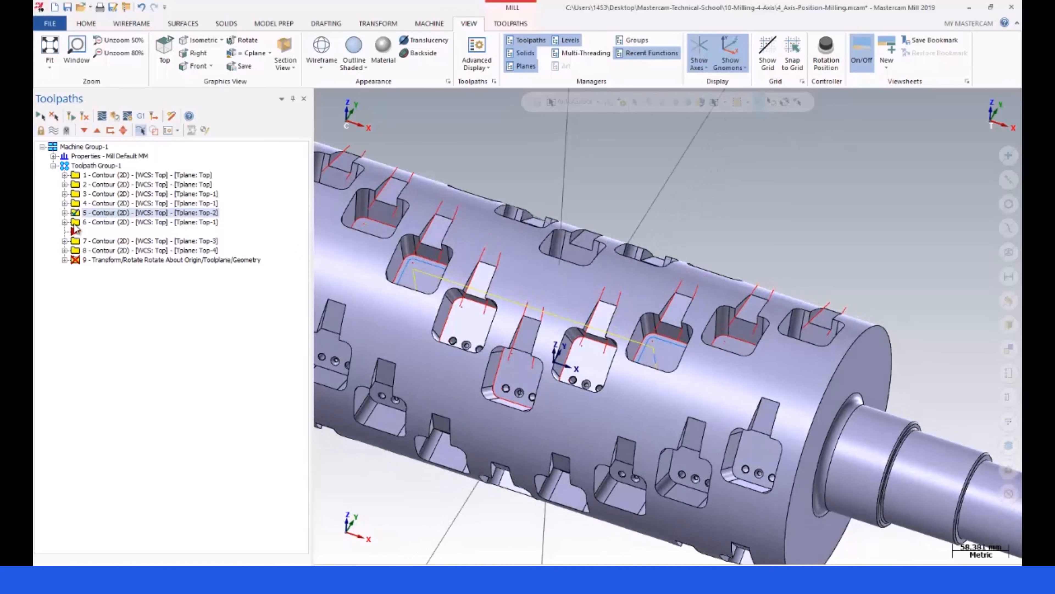
{"action": "double_click", "coordinate": [75, 223]}
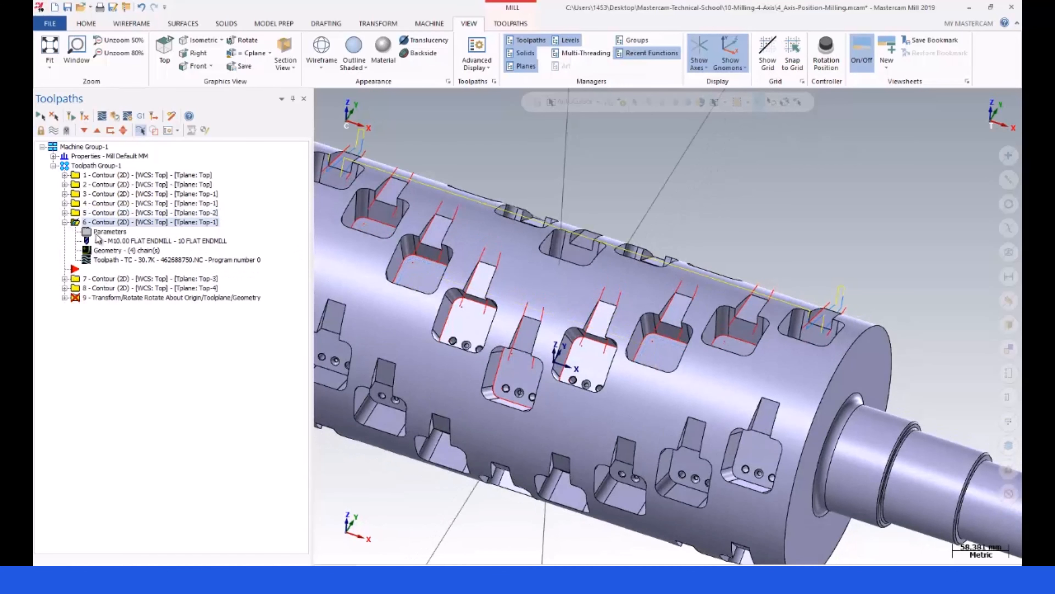
{"action": "left_click", "coordinate": [104, 250]}
{"action": "left_click", "coordinate": [161, 146]}
{"action": "key", "text": "Delete"}
{"action": "key", "text": "Delete"}
{"action": "key", "text": "Delete"}
{"action": "key", "text": "Delete"}
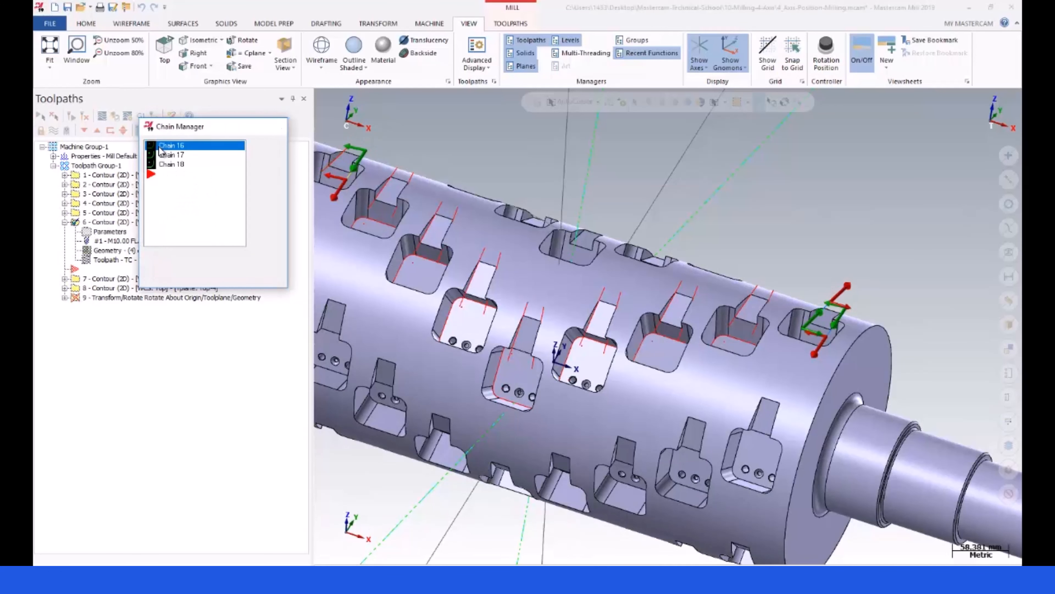
Add four chains along the slot side edges of the third pocket from each end of the row as operation 6's geometry
{"action": "right_click", "coordinate": [163, 155]}
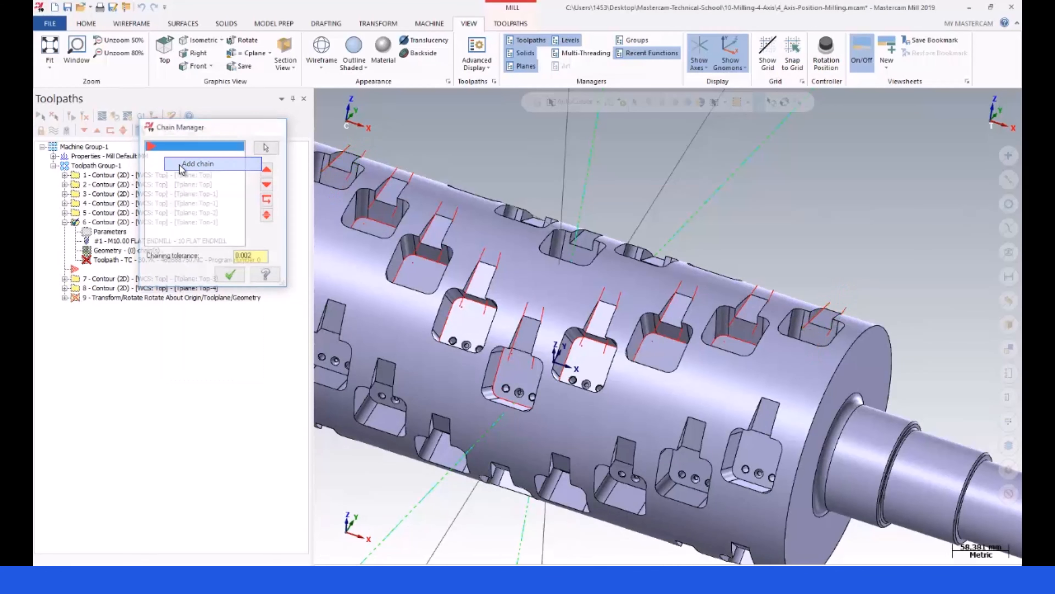
{"action": "left_click", "coordinate": [174, 164]}
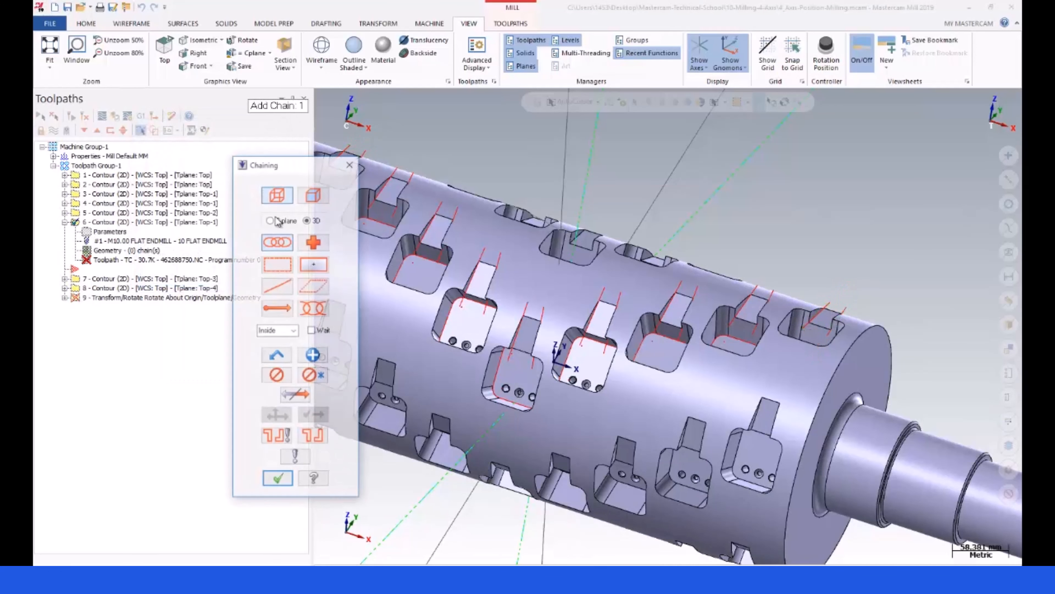
{"action": "left_click", "coordinate": [412, 257]}
{"action": "left_click", "coordinate": [463, 215]}
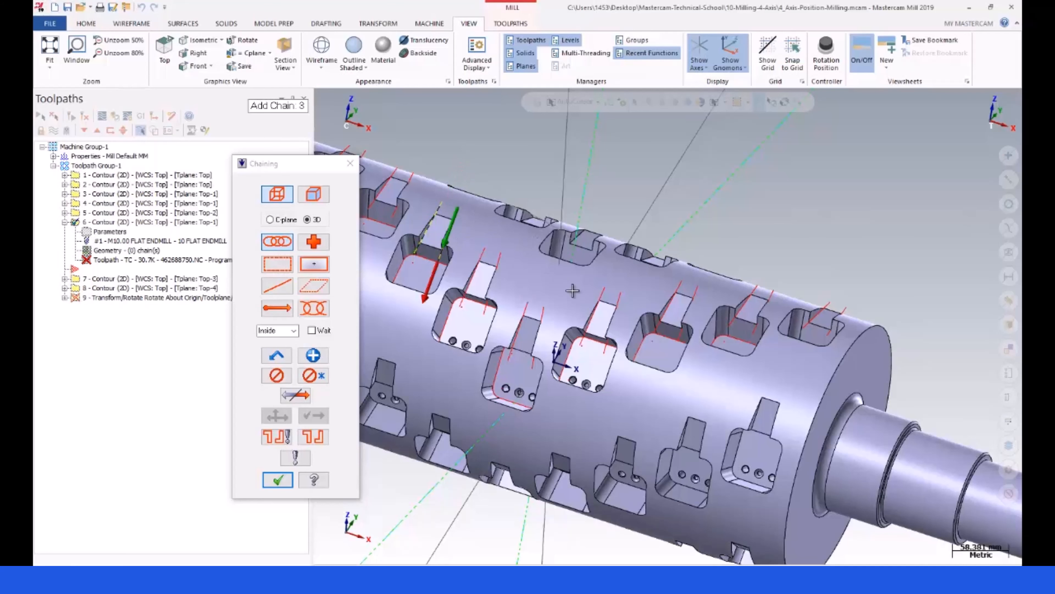
{"action": "mouse_move", "coordinate": [551, 339]}
{"action": "middle_mouse_down"}
{"action": "mouse_move", "coordinate": [572, 337]}
{"action": "mouse_move", "coordinate": [550, 342]}
{"action": "middle_mouse_up"}
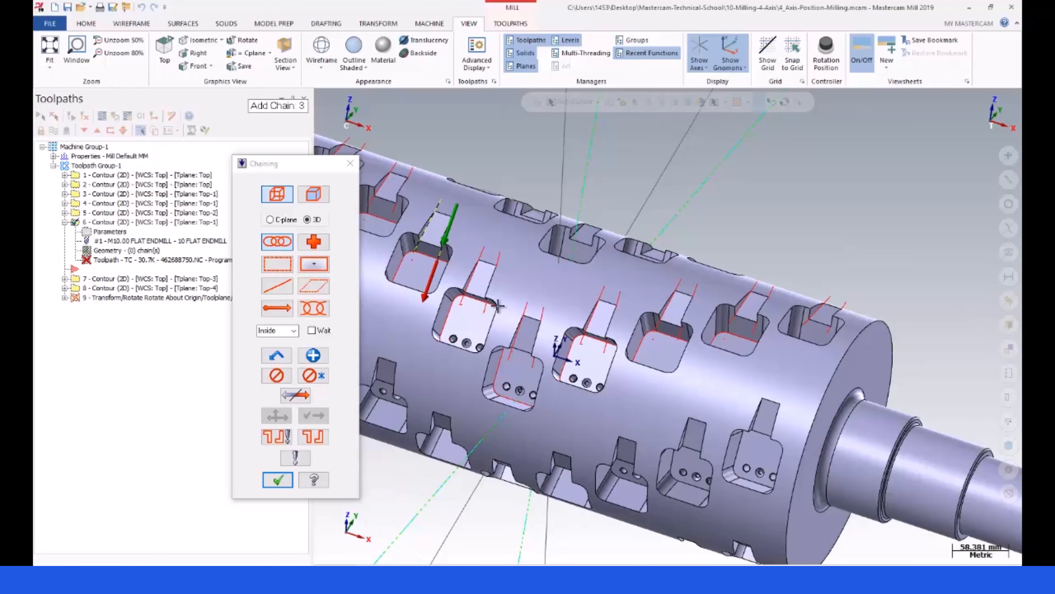
{"action": "left_click", "coordinate": [659, 317]}
{"action": "left_click", "coordinate": [701, 283]}
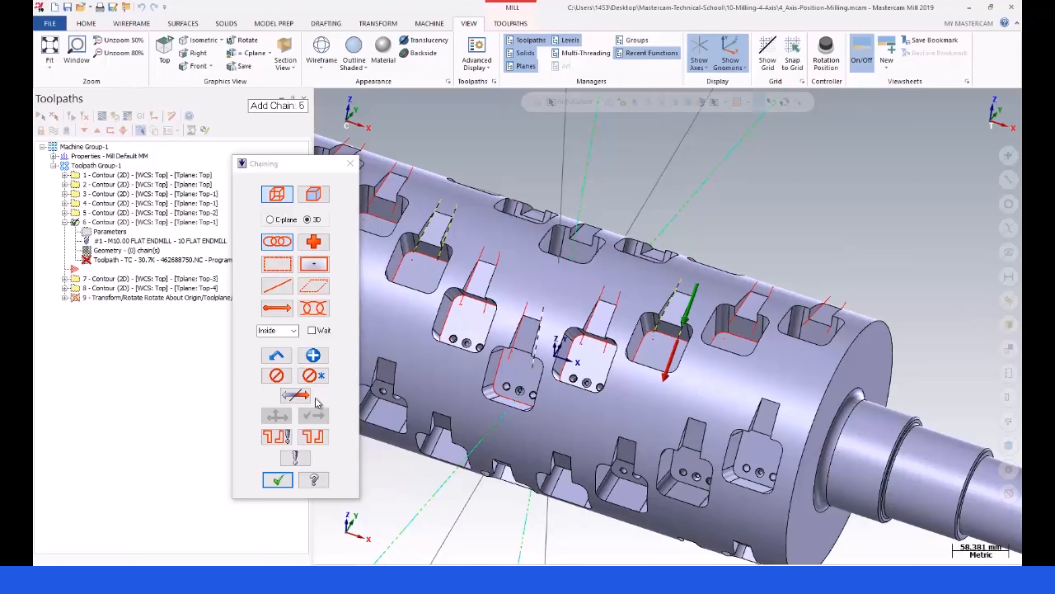
{"action": "left_click", "coordinate": [280, 480]}
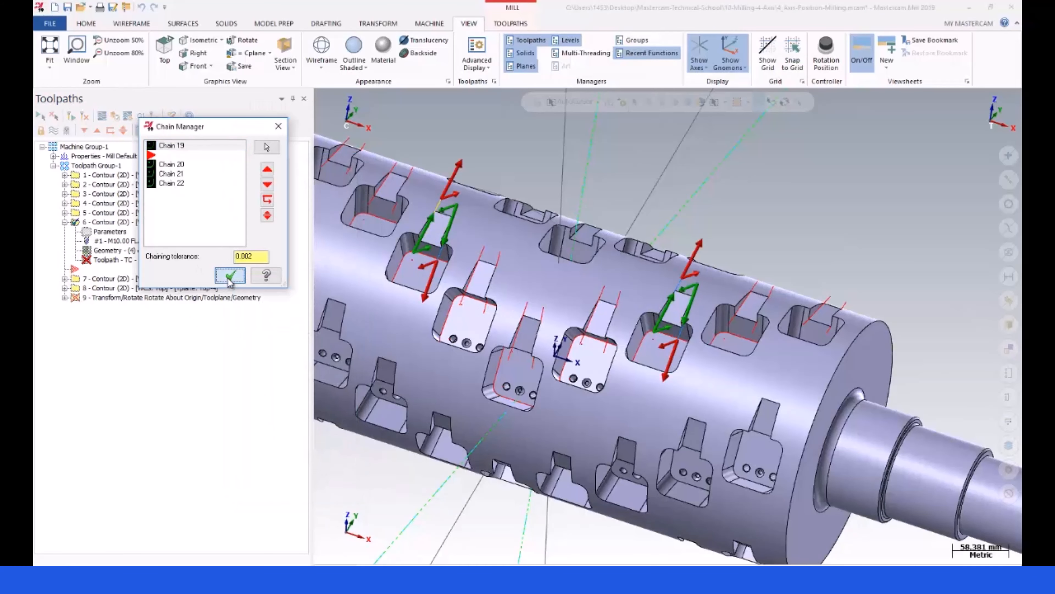
{"action": "left_click", "coordinate": [230, 277]}
Review operation 5's chains to verify which pockets it machines
{"action": "left_click", "coordinate": [77, 212]}
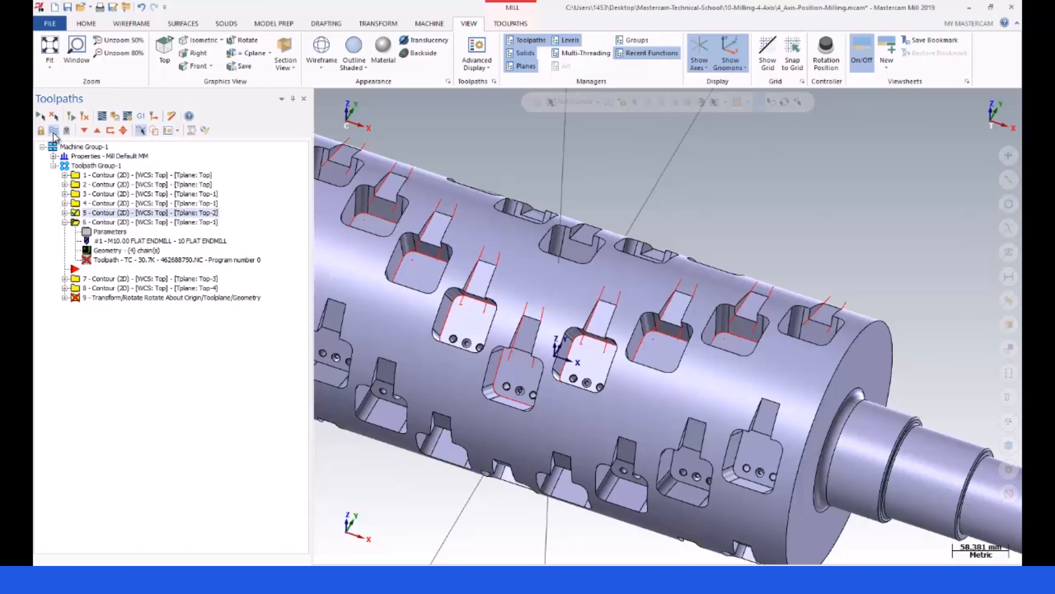
{"action": "left_click", "coordinate": [64, 213]}
{"action": "left_click", "coordinate": [102, 241]}
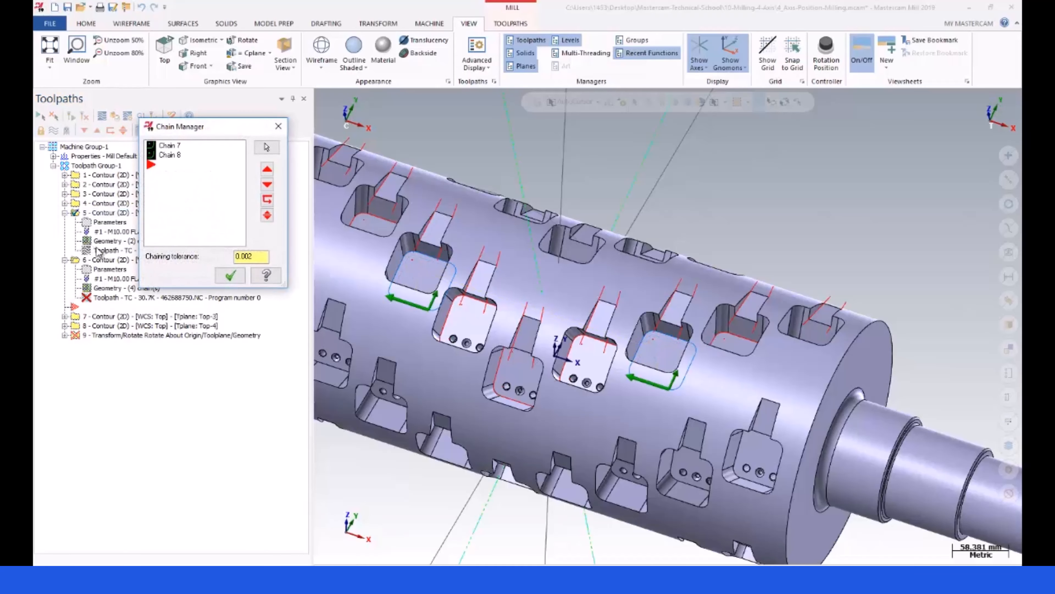
{"action": "left_click", "coordinate": [229, 275]}
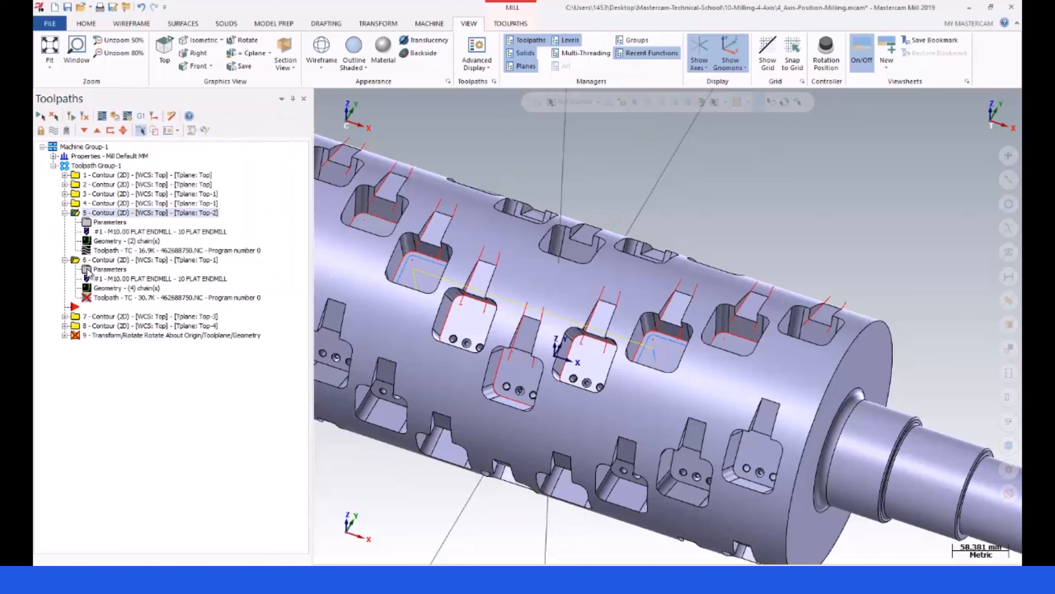
Set both the tool plane and the construction plane of contour operation 6 to Top-2
{"action": "left_click", "coordinate": [89, 270]}
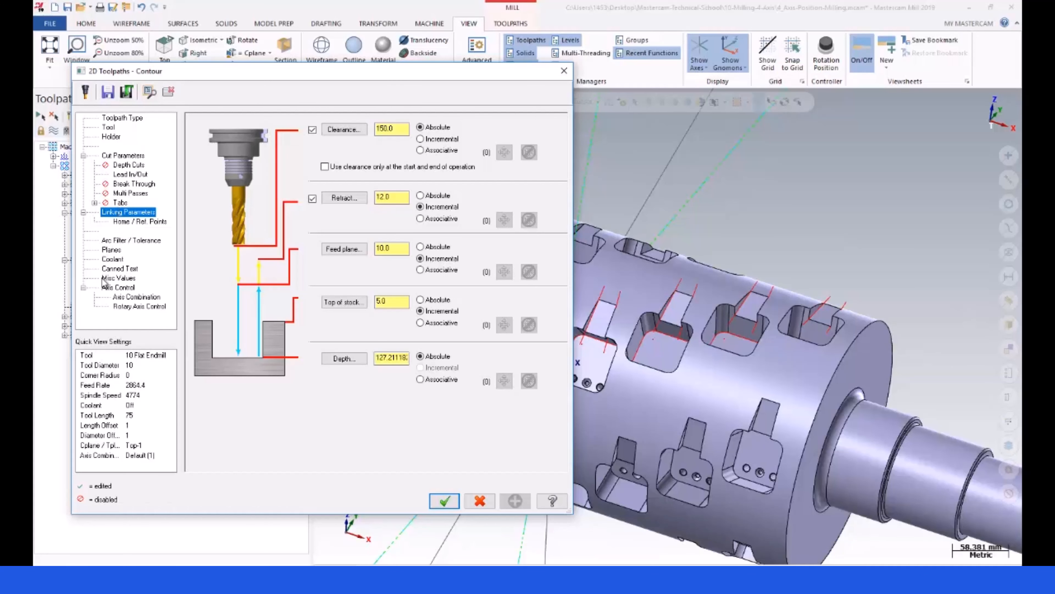
{"action": "left_click", "coordinate": [111, 250]}
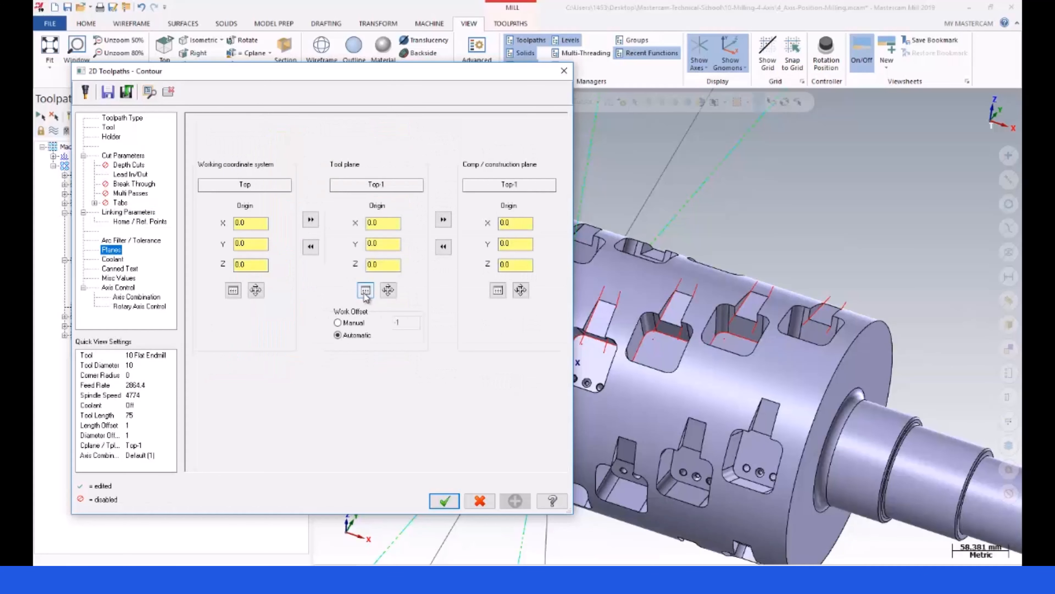
{"action": "left_click", "coordinate": [366, 290]}
{"action": "scroll", "coordinate": [72, 235], "scroll_direction": "down", "scroll_amount": 1}
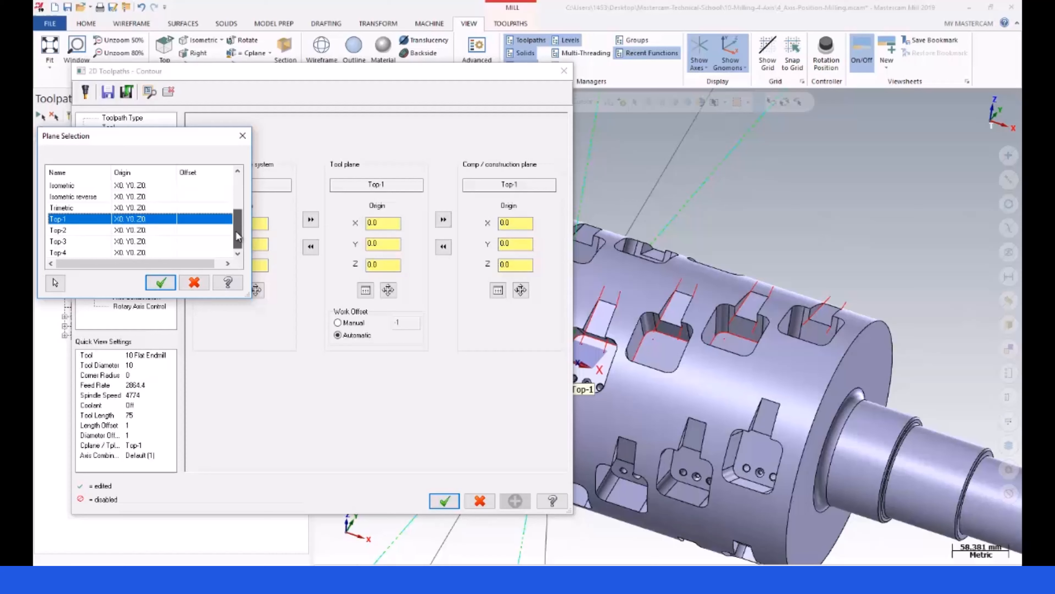
{"action": "double_click", "coordinate": [70, 230]}
{"action": "left_click", "coordinate": [498, 290]}
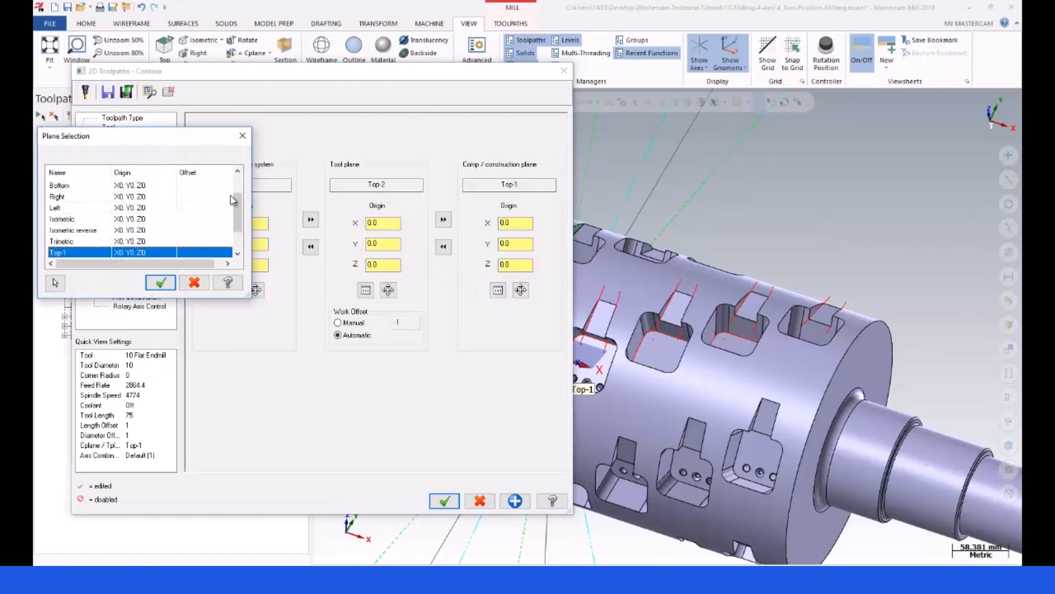
{"action": "scroll", "coordinate": [232, 201], "scroll_direction": "down", "scroll_amount": 1}
{"action": "double_click", "coordinate": [68, 230]}
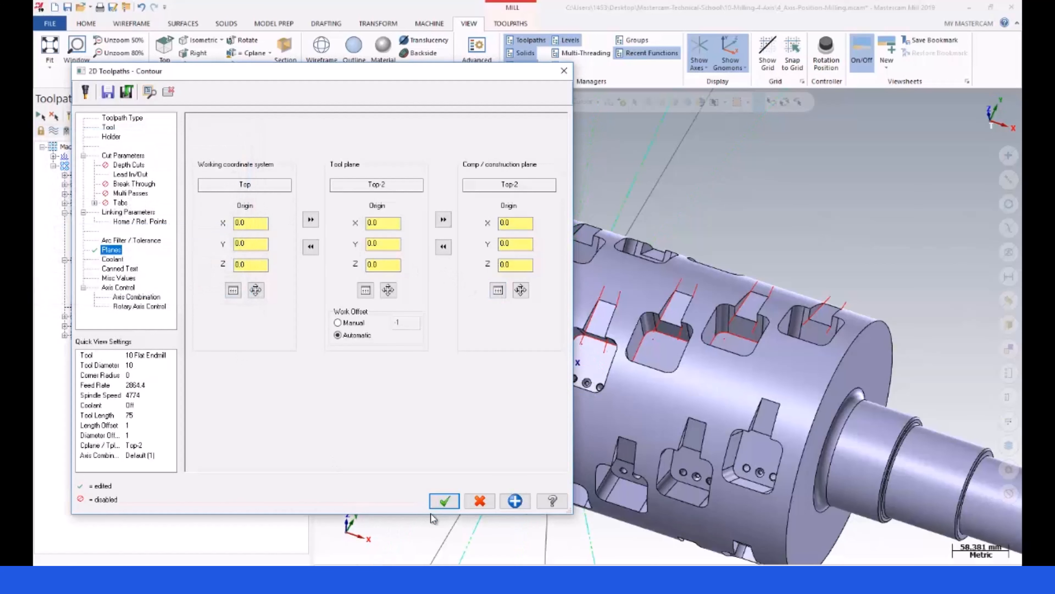
{"action": "left_click", "coordinate": [434, 504]}
Check the rotary axis control settings of contour operation 6
{"action": "left_click", "coordinate": [107, 269]}
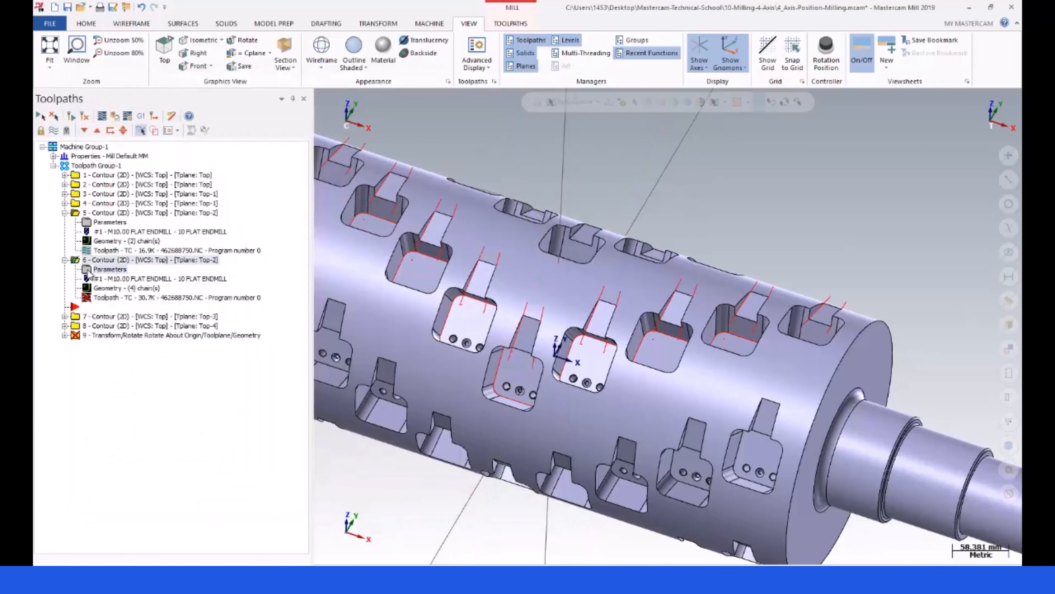
{"action": "left_click", "coordinate": [131, 307]}
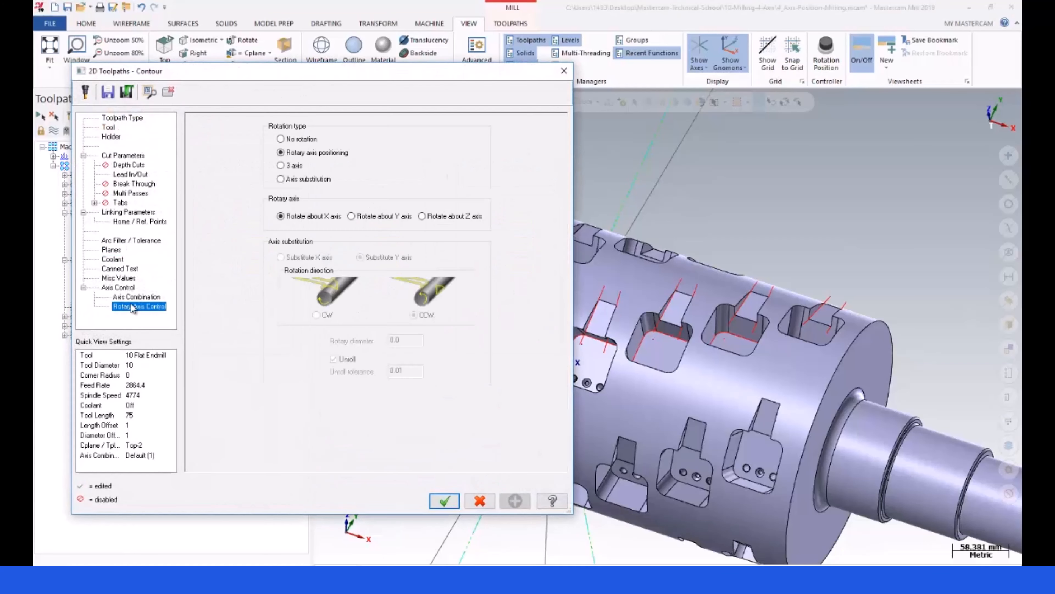
{"action": "left_click", "coordinate": [434, 505]}
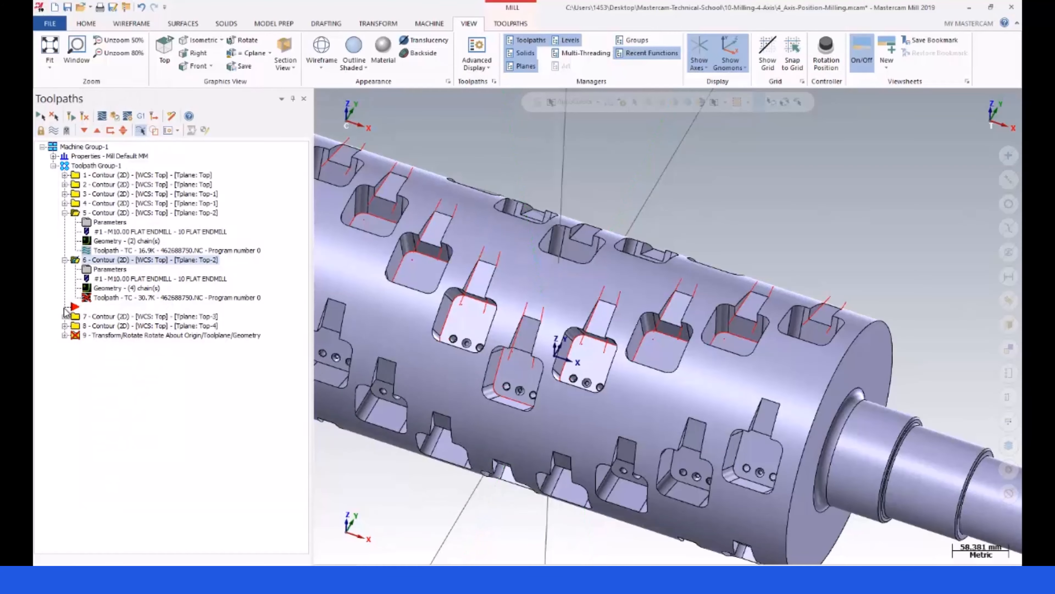
Regenerate the outdated toolpaths and hide the toolpath display of all operations
{"action": "left_click", "coordinate": [40, 117]}
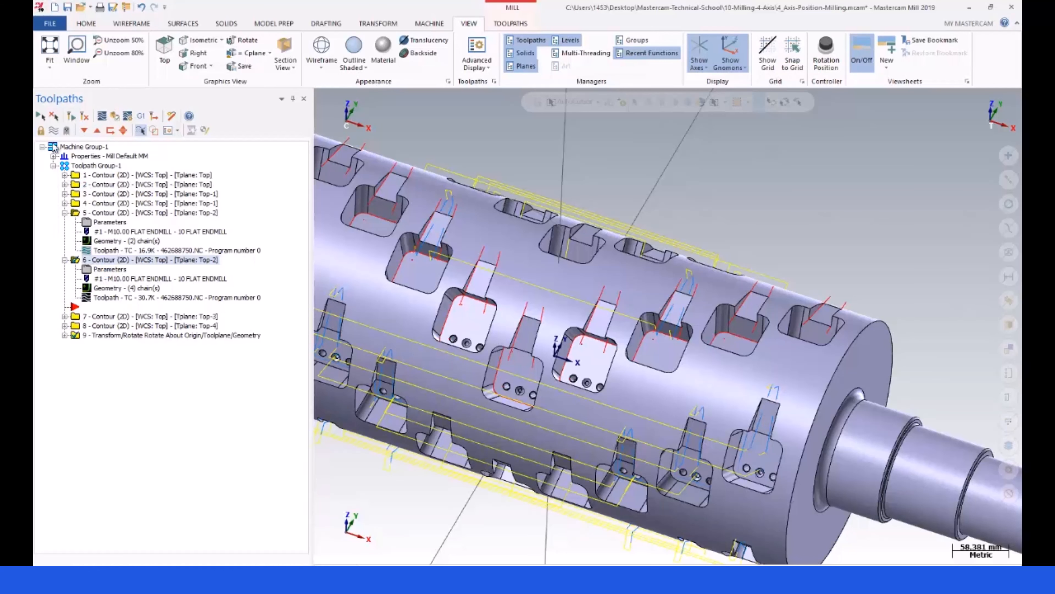
{"action": "left_click", "coordinate": [40, 117]}
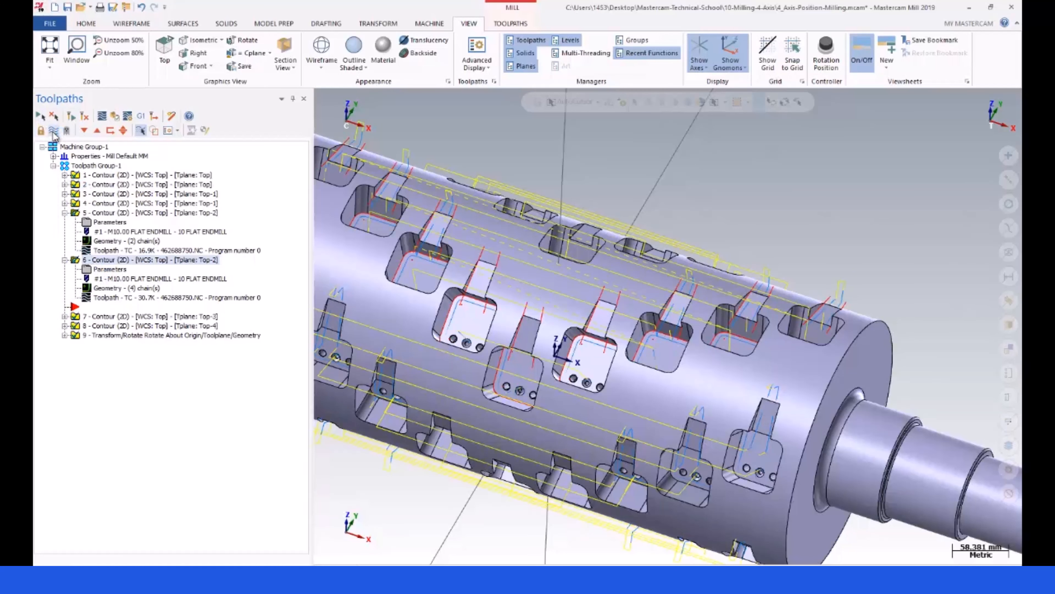
{"action": "left_click", "coordinate": [54, 133]}
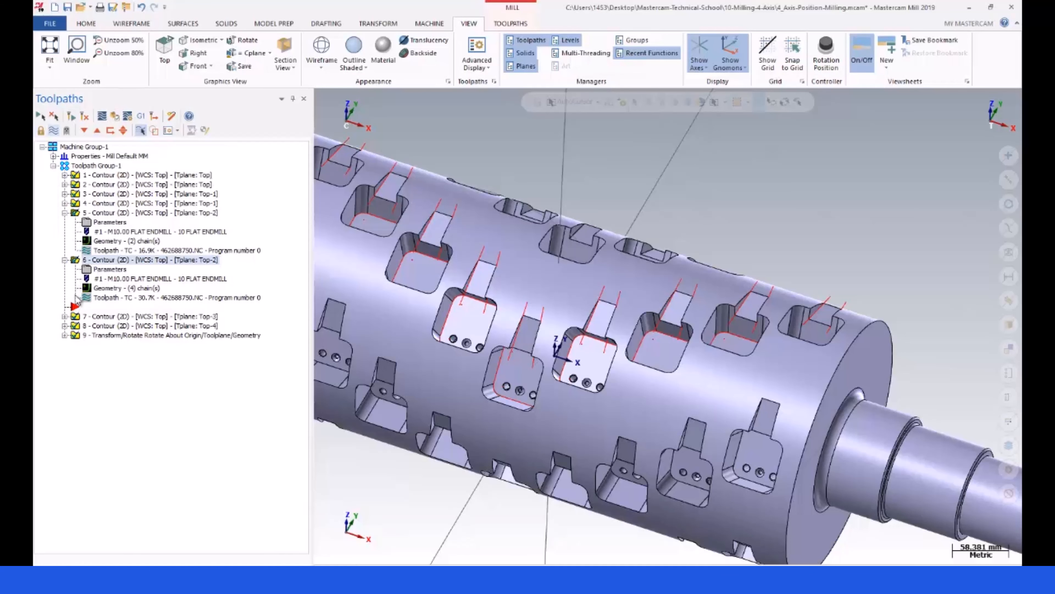
Paste copies of contour operation 6 below the Top-3 contour and below the Top-4 contour
{"action": "left_click", "coordinate": [83, 130]}
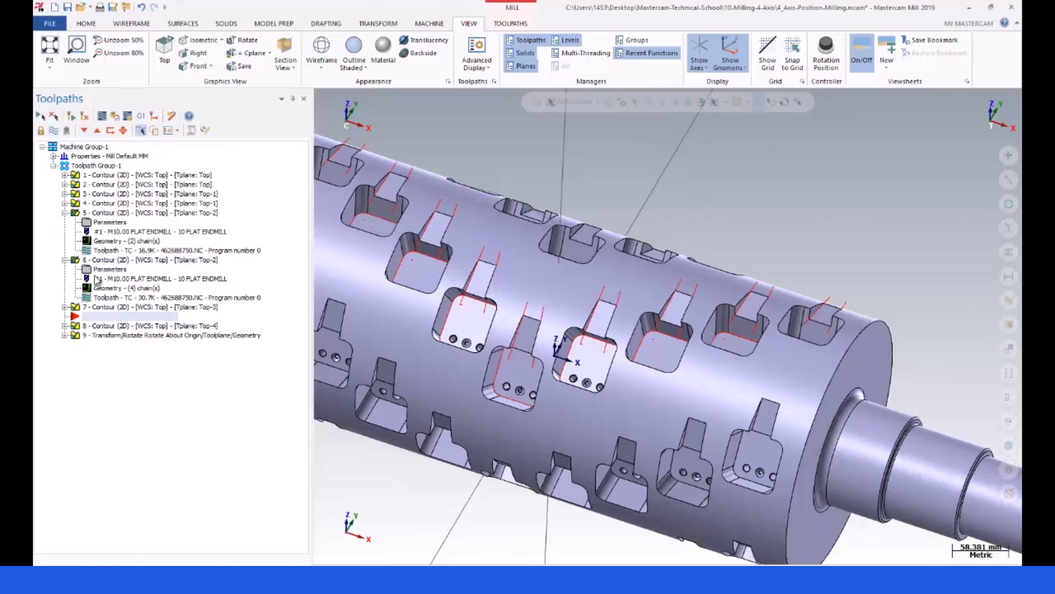
{"action": "left_click", "coordinate": [76, 260]}
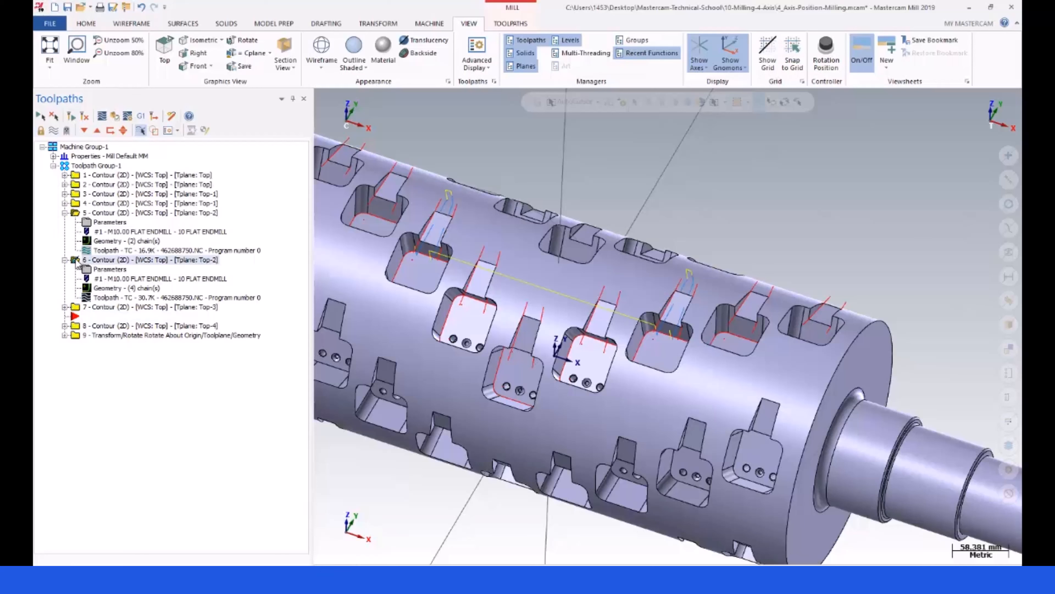
{"action": "right_click", "coordinate": [75, 261]}
{"action": "left_click", "coordinate": [113, 363]}
{"action": "key", "text": "ctrl+v"}
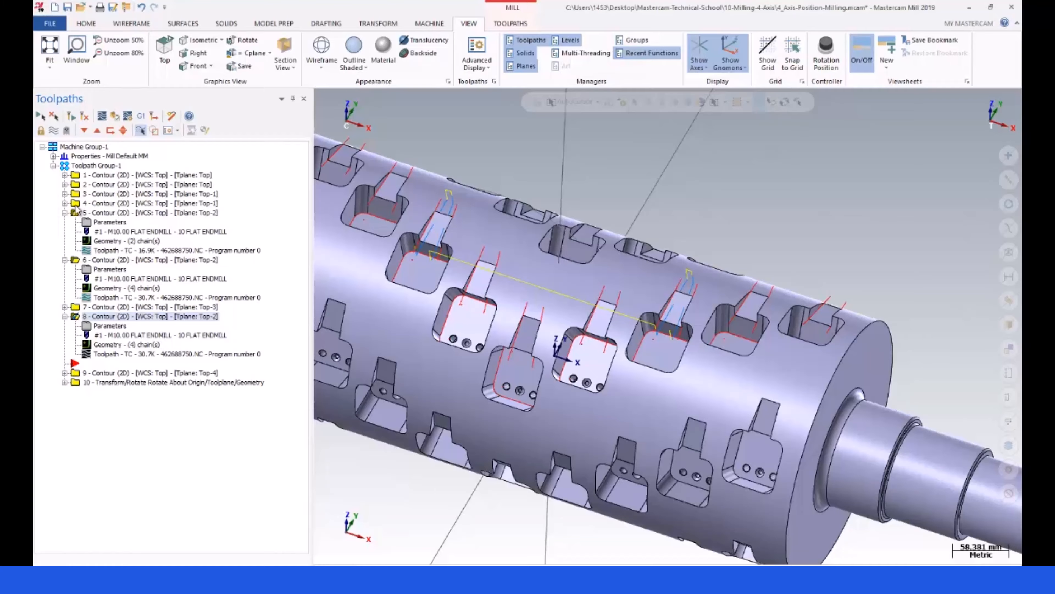
{"action": "left_click", "coordinate": [85, 131]}
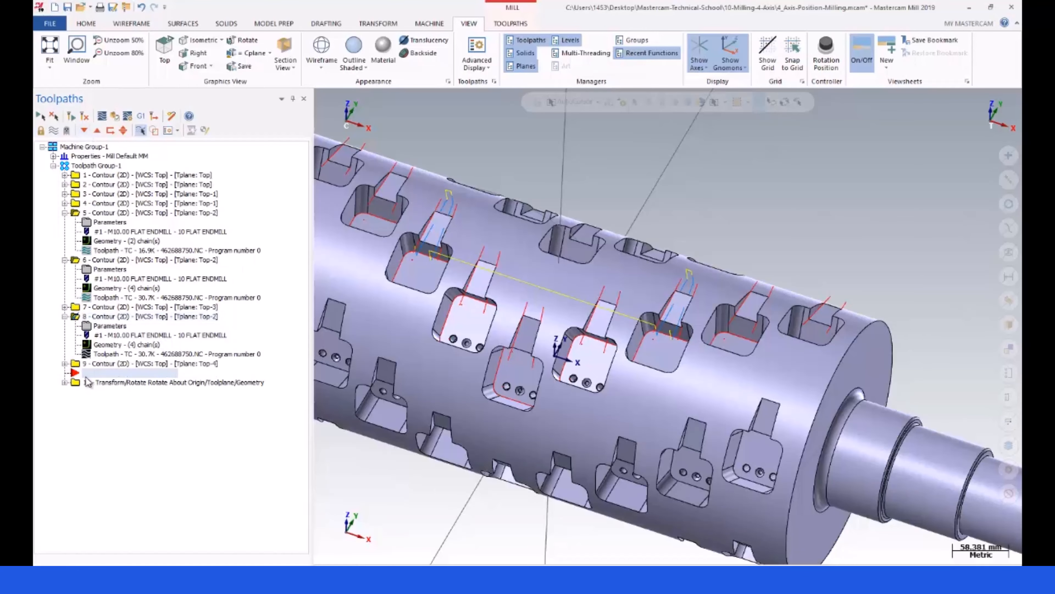
{"action": "key", "text": "ctrl+v"}
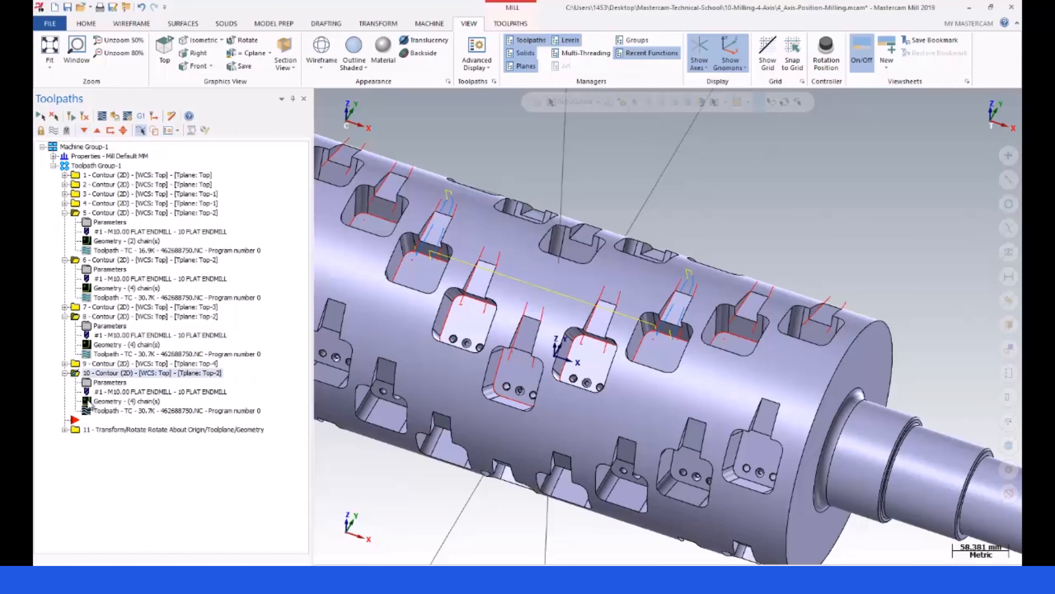
Delete all four copied chains from operation 10's geometry
{"action": "left_click", "coordinate": [89, 401]}
{"action": "left_click", "coordinate": [157, 148]}
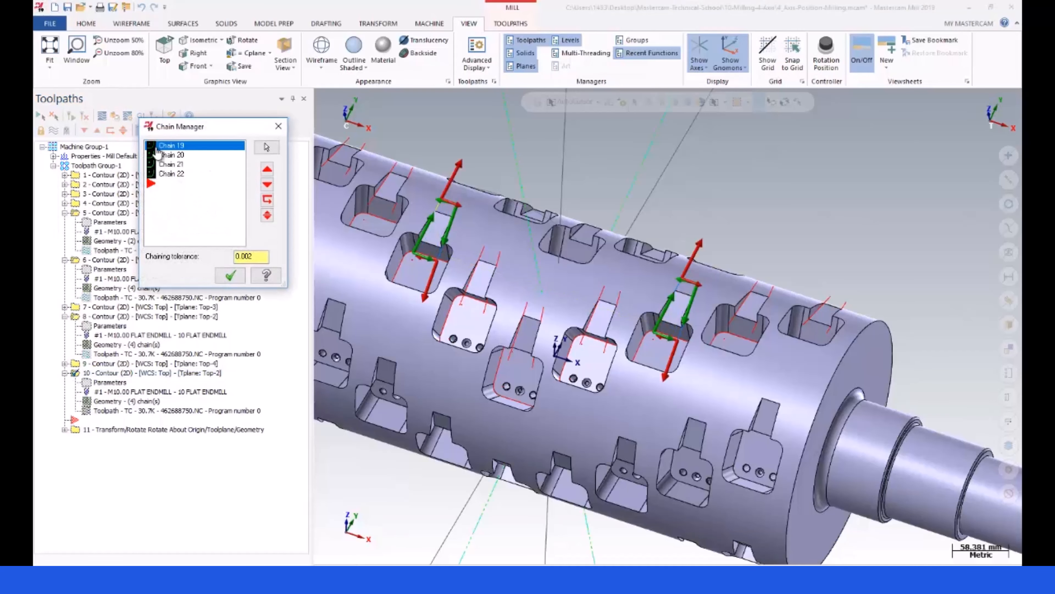
{"action": "key", "text": "Delete"}
{"action": "key", "text": "Delete"}
{"action": "key", "text": "Delete"}
{"action": "key", "text": "Delete"}
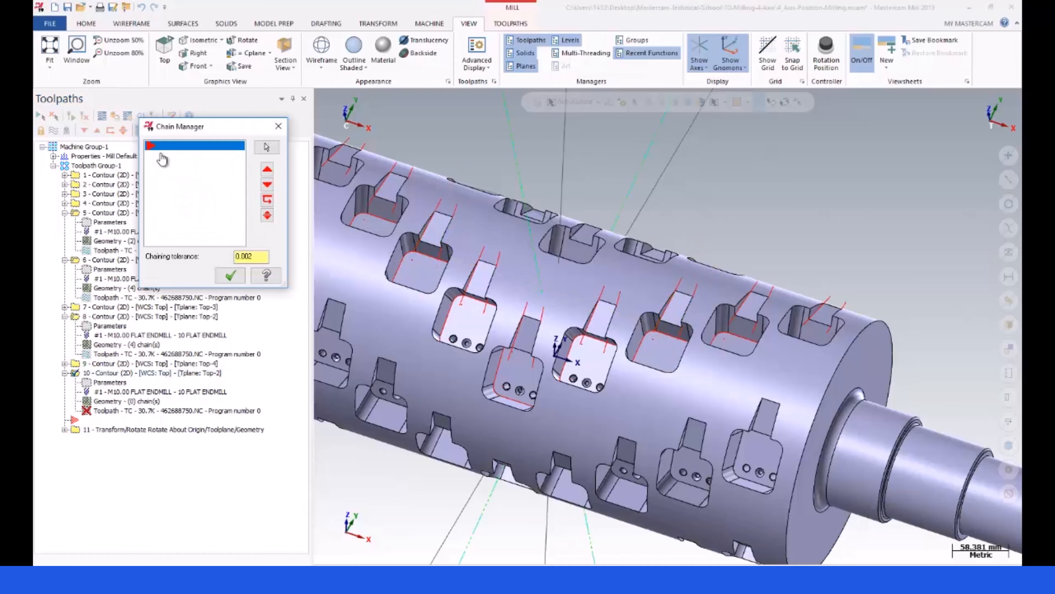
Add two chains along the slot side edges of the row's middle pocket as operation 10's geometry
{"action": "right_click", "coordinate": [165, 160]}
{"action": "left_click", "coordinate": [193, 166]}
{"action": "left_click", "coordinate": [542, 305]}
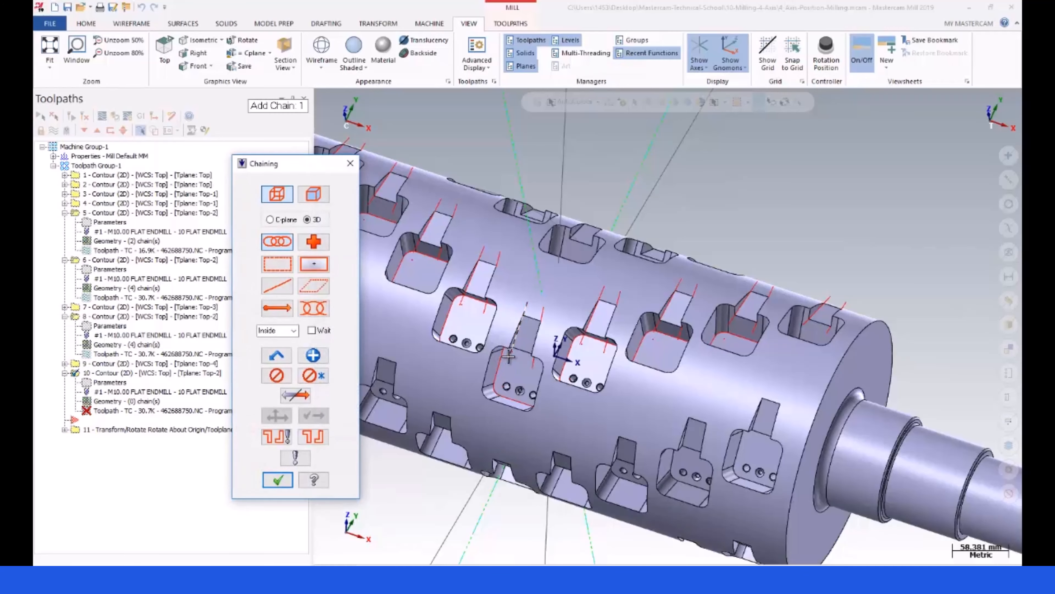
{"action": "left_click", "coordinate": [536, 332]}
{"action": "left_click", "coordinate": [277, 480]}
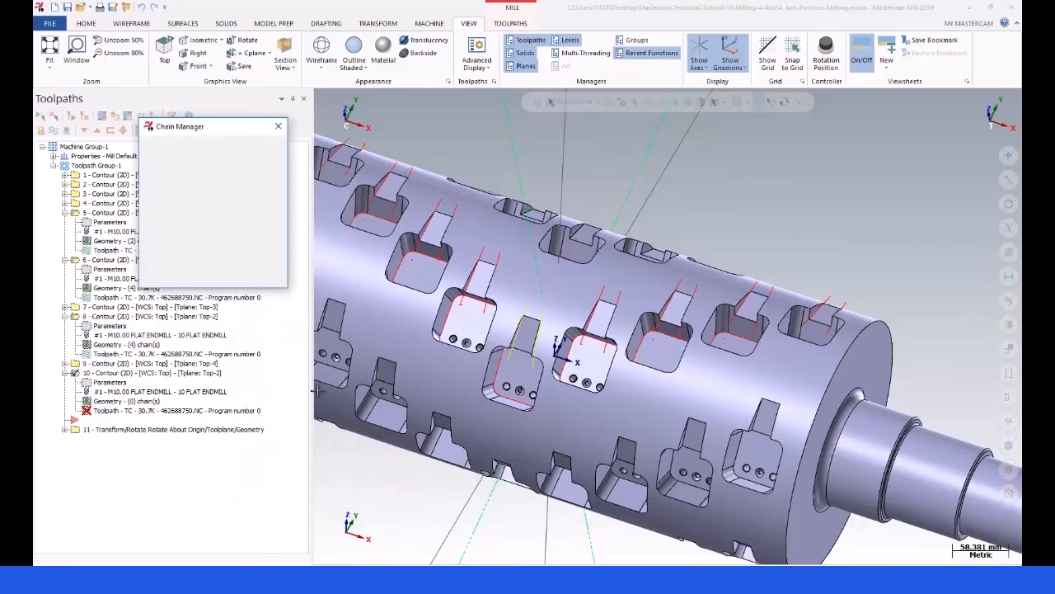
{"action": "left_click", "coordinate": [232, 276]}
Delete all four copied chains from operation 8's geometry
{"action": "left_click", "coordinate": [89, 344]}
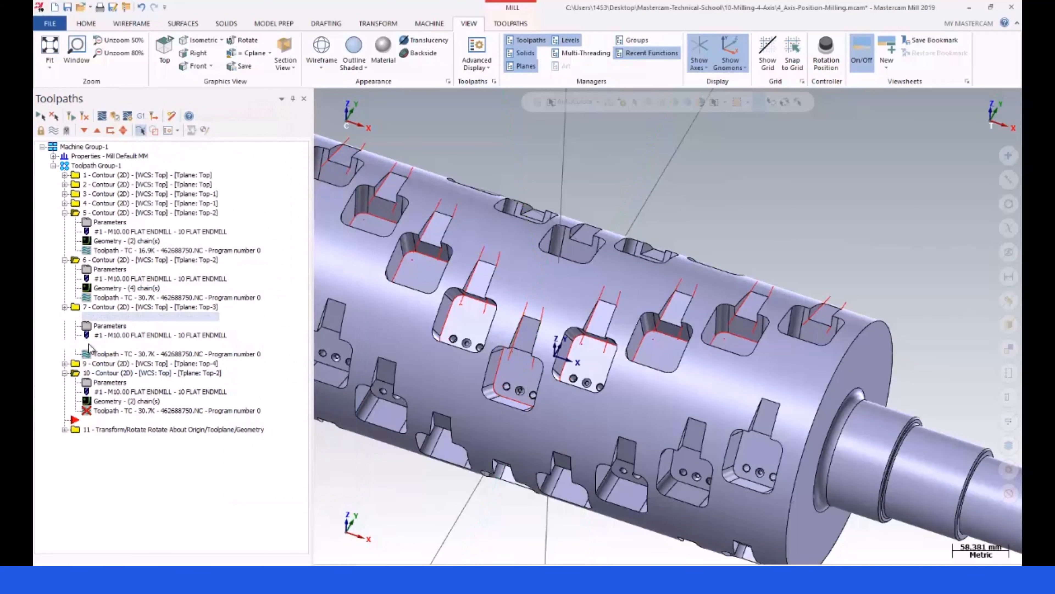
{"action": "left_click", "coordinate": [166, 146]}
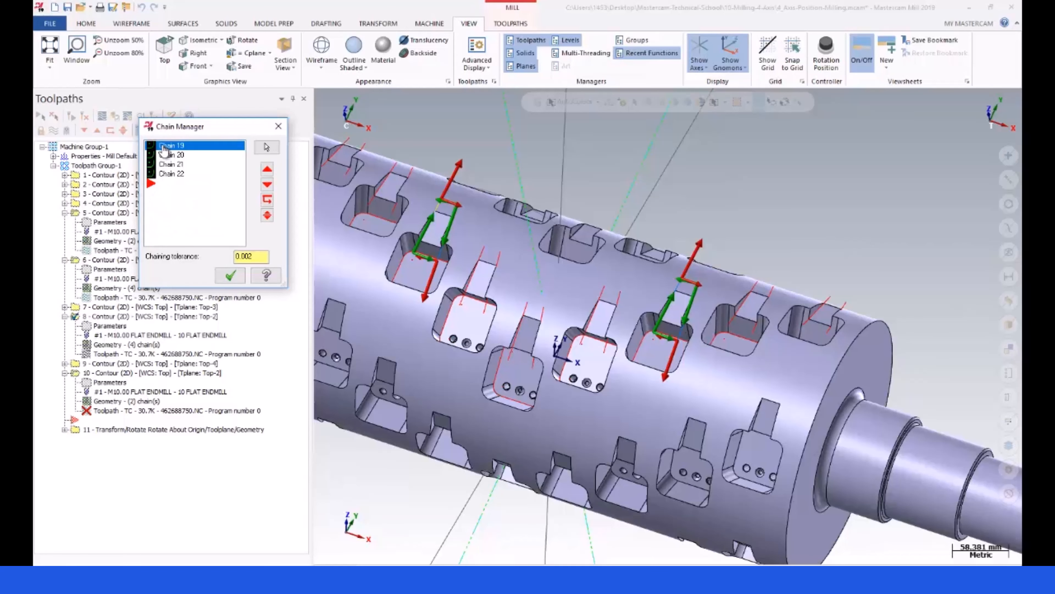
{"action": "key", "text": "Delete"}
{"action": "key", "text": "Delete"}
{"action": "key", "text": "Delete"}
{"action": "key", "text": "Delete"}
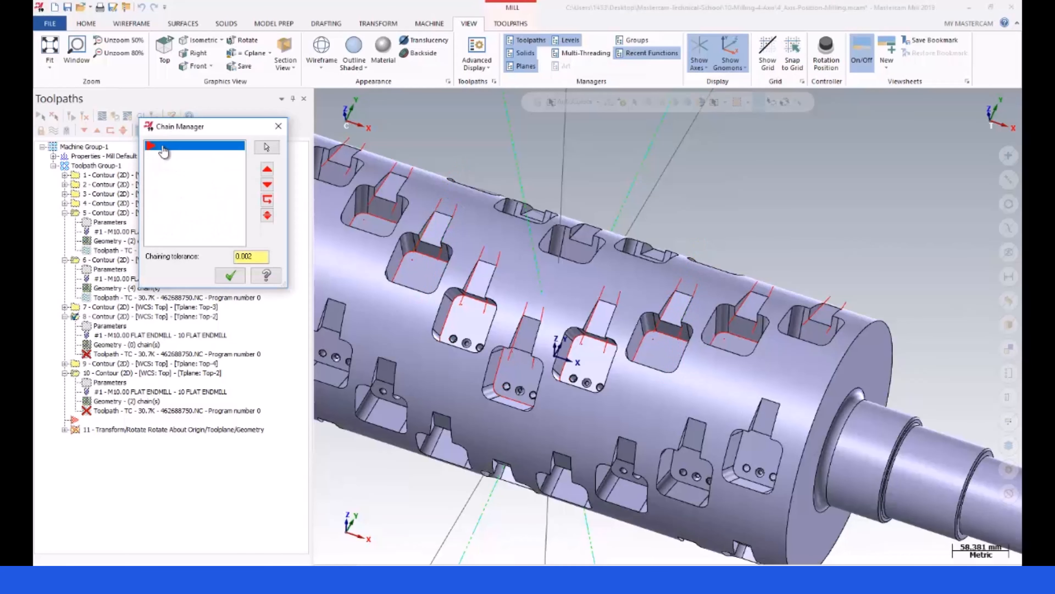
Add four chains along the slot side edges of the two pockets flanking the middle one as operation 8's geometry
{"action": "right_click", "coordinate": [166, 158]}
{"action": "left_click", "coordinate": [197, 170]}
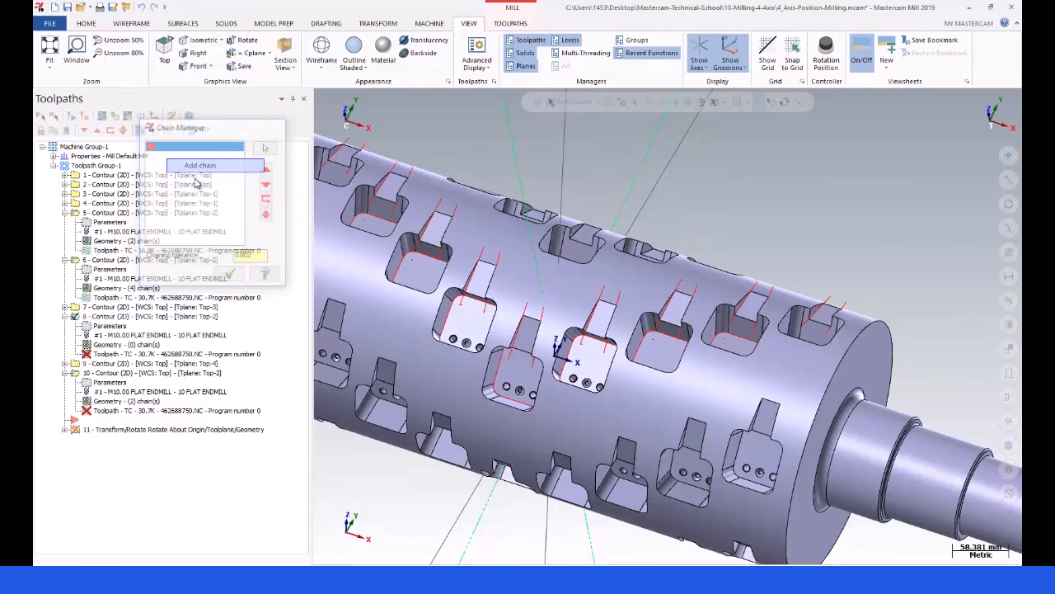
{"action": "left_click", "coordinate": [463, 304]}
{"action": "left_click", "coordinate": [503, 249]}
{"action": "left_click", "coordinate": [583, 337]}
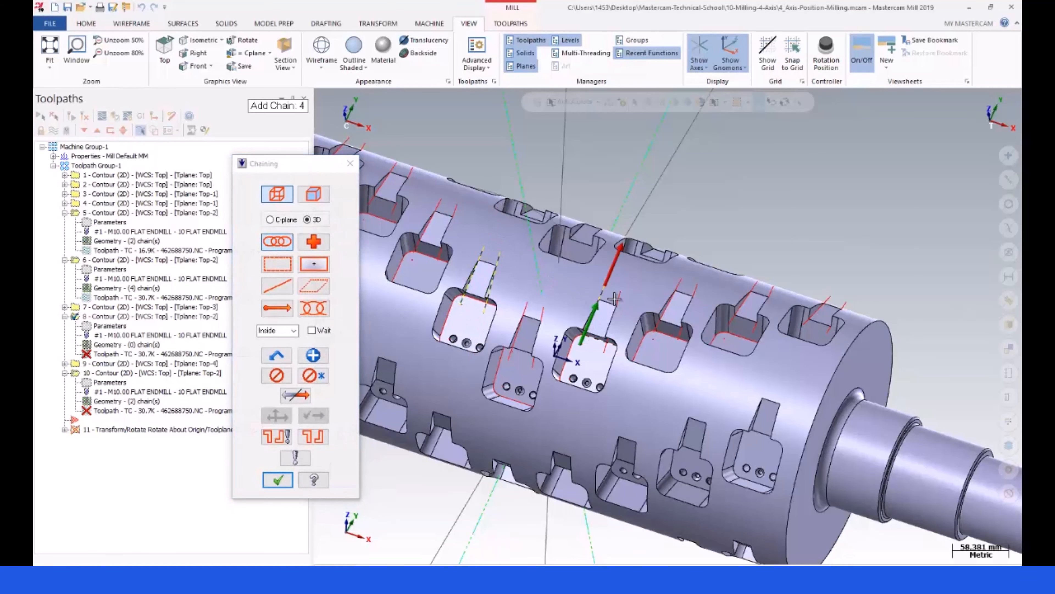
{"action": "left_click", "coordinate": [617, 296]}
{"action": "left_click", "coordinate": [277, 480]}
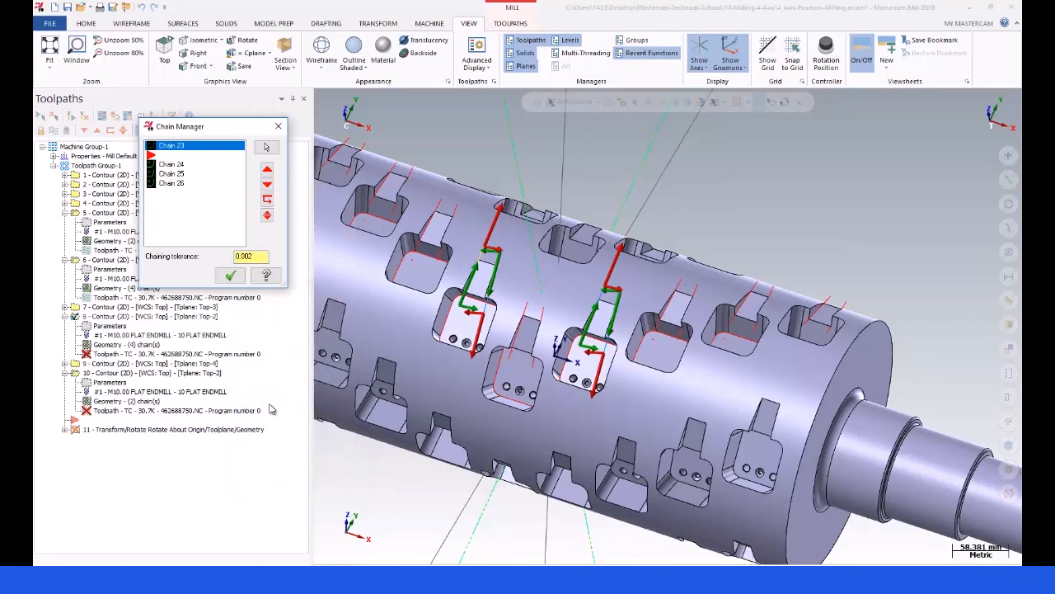
Accept operation 8's chains and set its tool plane and construction plane to Top-3
{"action": "left_click", "coordinate": [229, 279]}
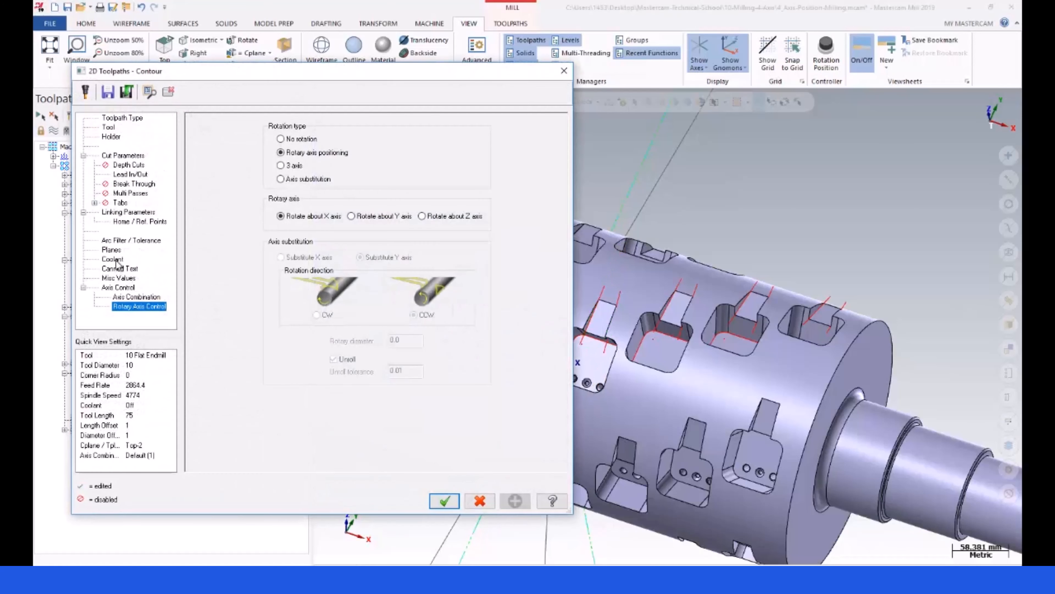
{"action": "left_click", "coordinate": [111, 249]}
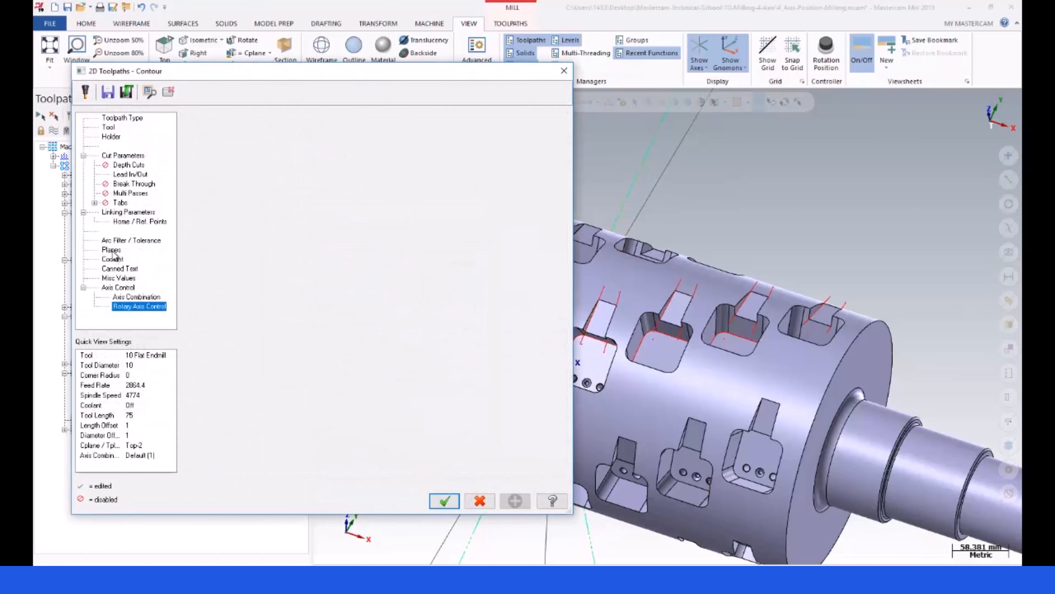
{"action": "left_click", "coordinate": [365, 290]}
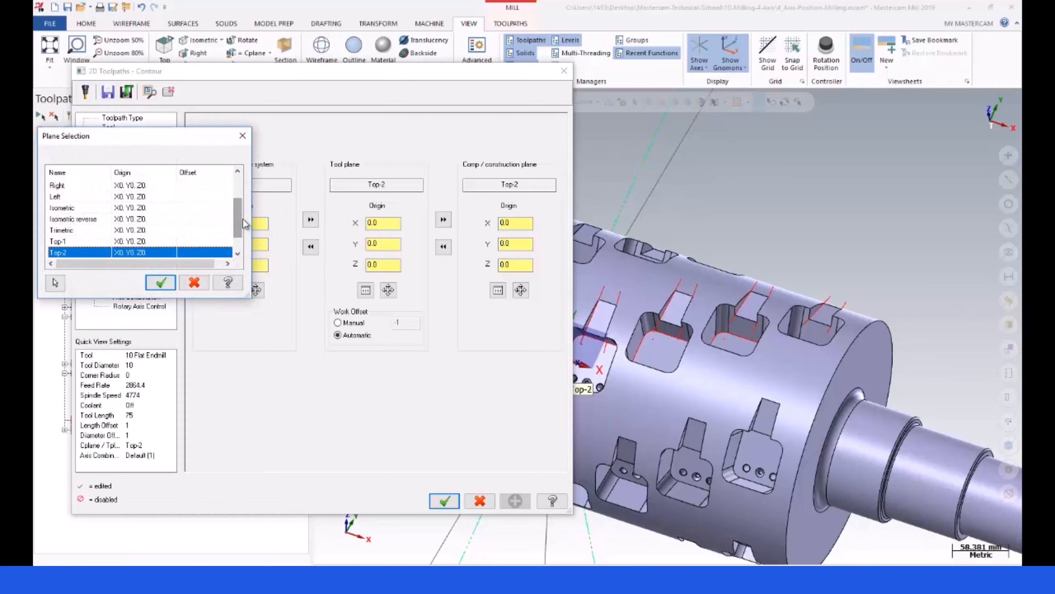
{"action": "left_click_drag", "start_coordinate": [238, 218], "coordinate": [239, 233]}
{"action": "double_click", "coordinate": [92, 244]}
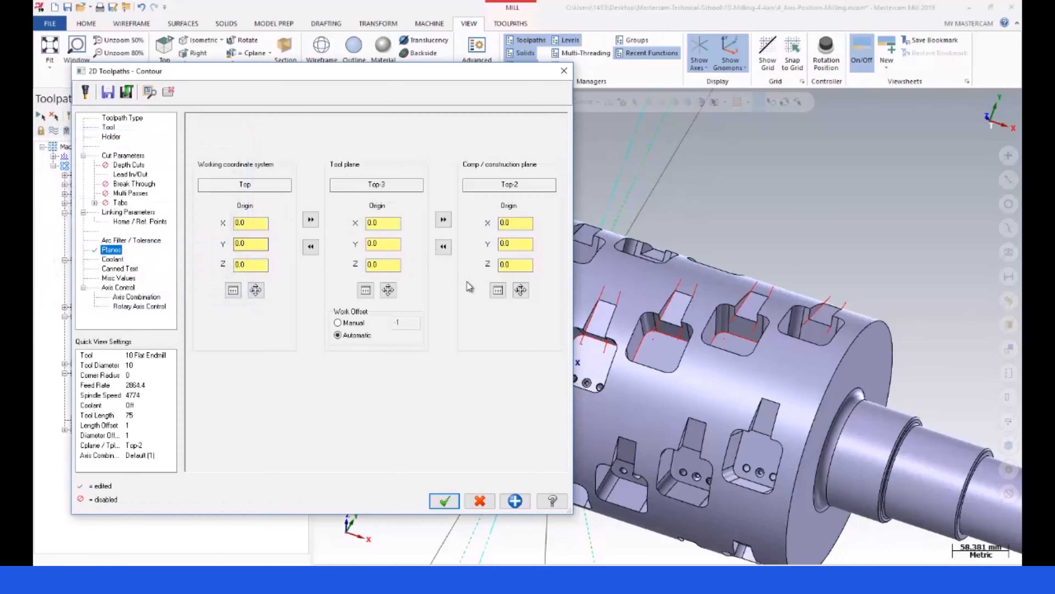
{"action": "left_click", "coordinate": [498, 290]}
{"action": "left_click_drag", "start_coordinate": [235, 220], "coordinate": [237, 232]}
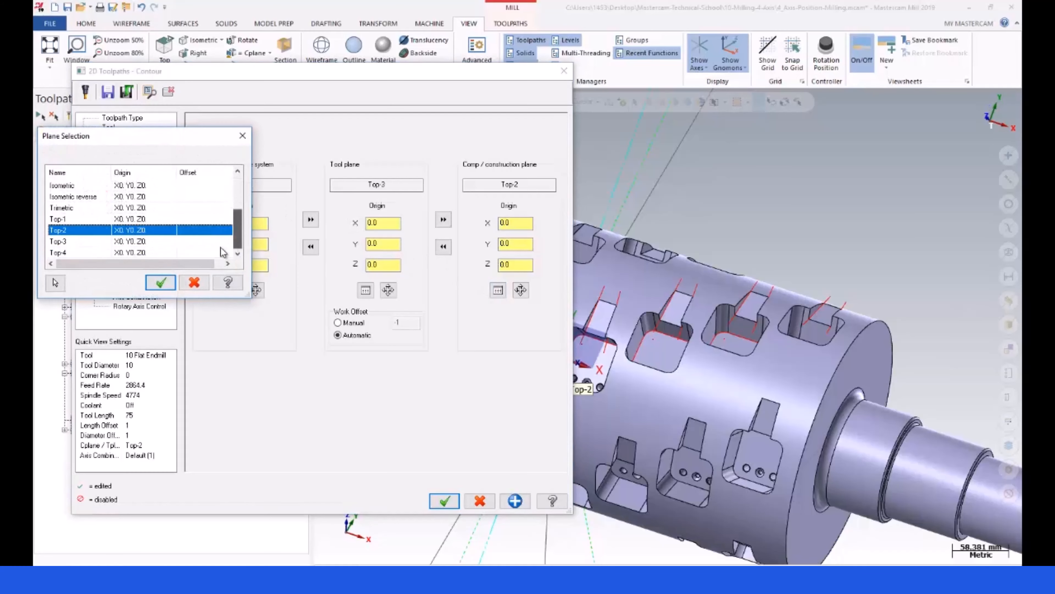
{"action": "double_click", "coordinate": [79, 244]}
{"action": "left_click", "coordinate": [445, 500]}
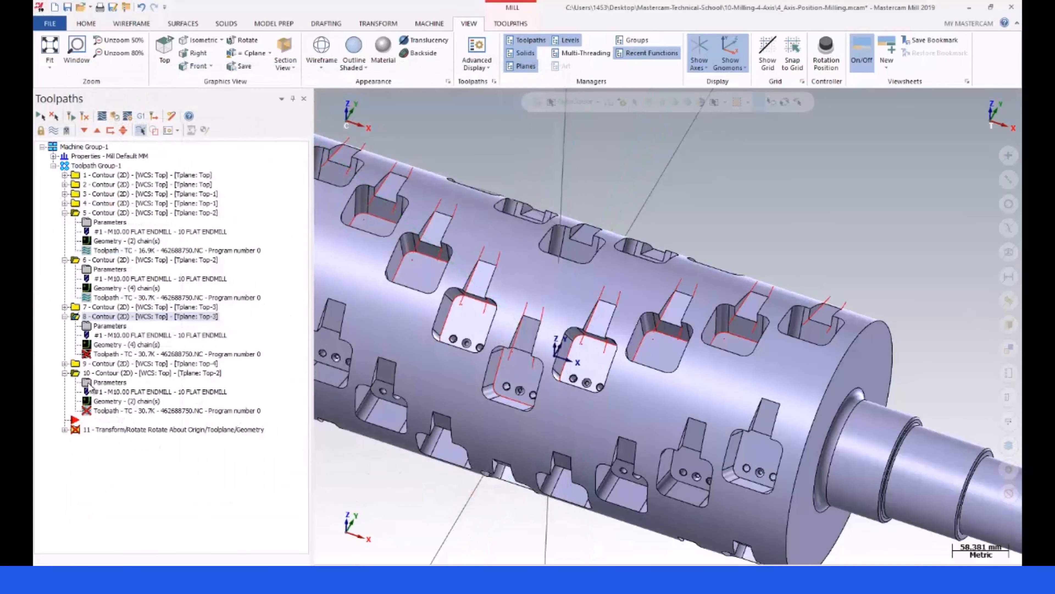
Set both the tool plane and the construction plane of contour operation 10 to Top-4
{"action": "left_click", "coordinate": [89, 383]}
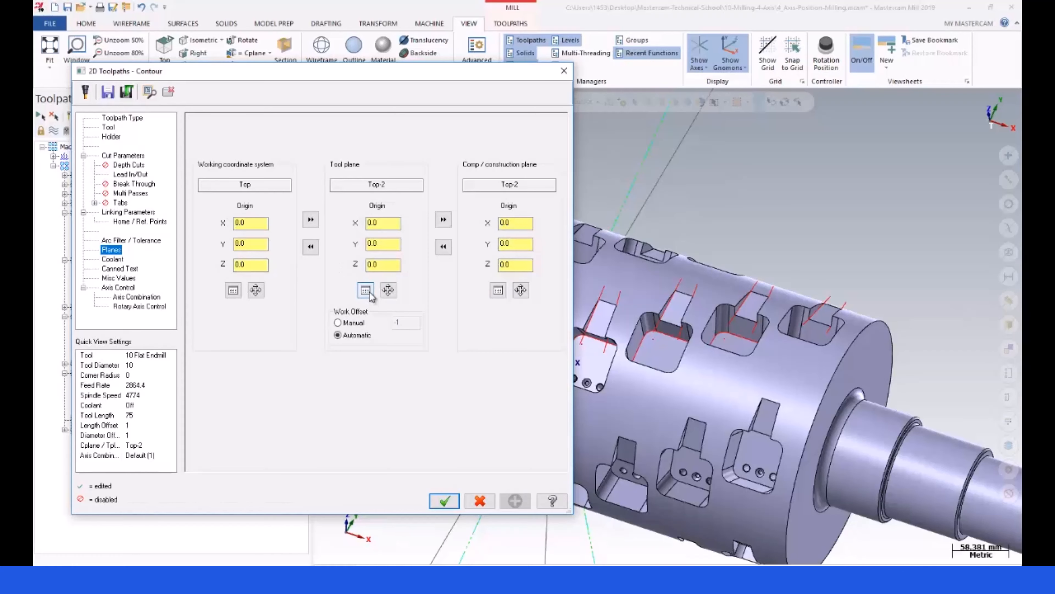
{"action": "left_click", "coordinate": [365, 290]}
{"action": "scroll", "coordinate": [75, 249], "scroll_direction": "down", "scroll_amount": 1}
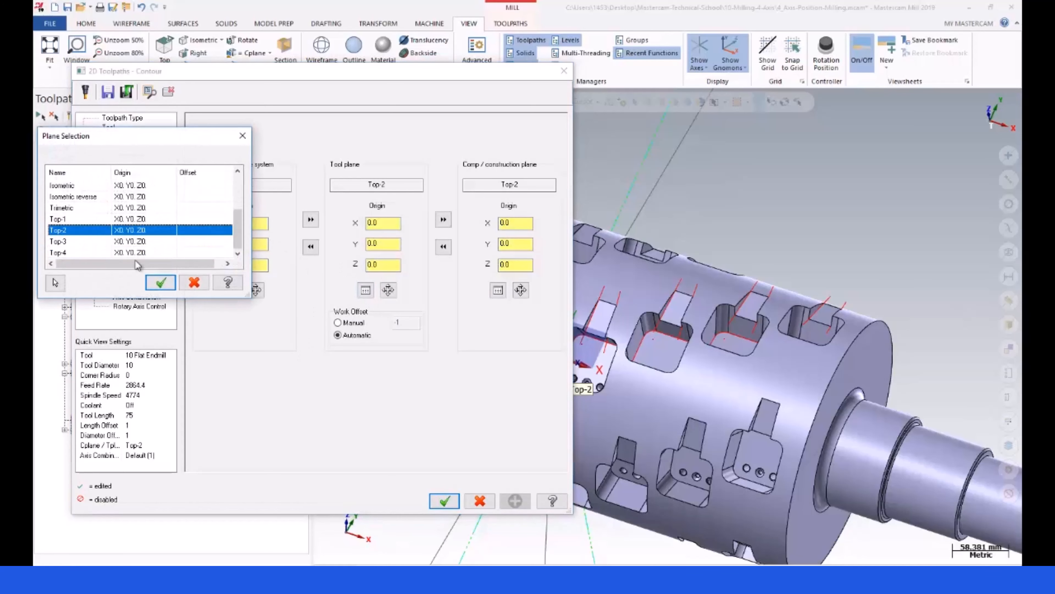
{"action": "left_click", "coordinate": [73, 243]}
{"action": "left_click", "coordinate": [73, 252]}
{"action": "left_click", "coordinate": [161, 283]}
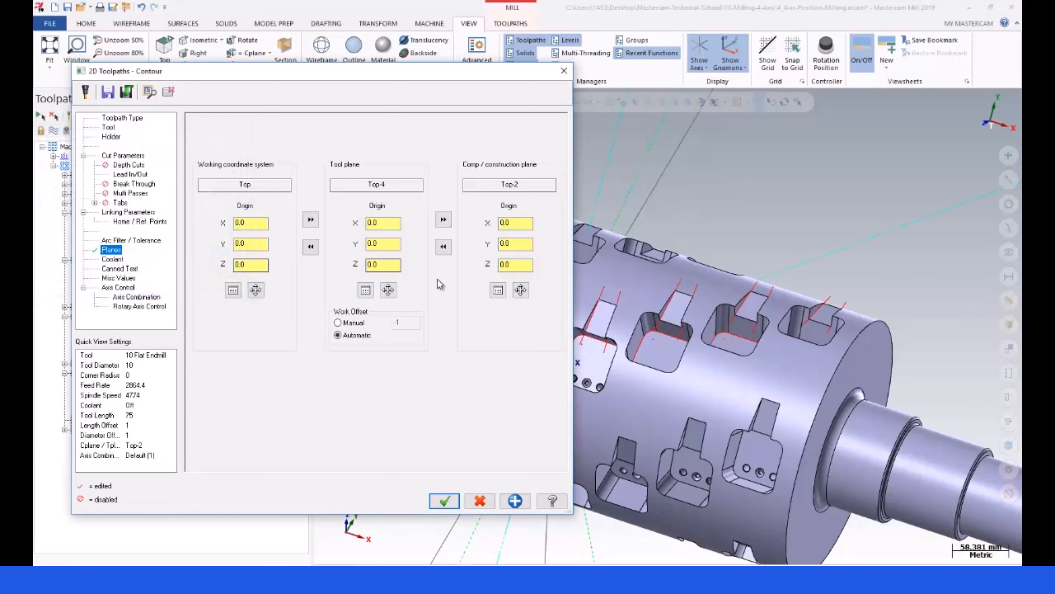
{"action": "left_click", "coordinate": [497, 289]}
{"action": "scroll", "coordinate": [125, 233], "scroll_direction": "down", "scroll_amount": 1}
{"action": "left_click", "coordinate": [79, 253]}
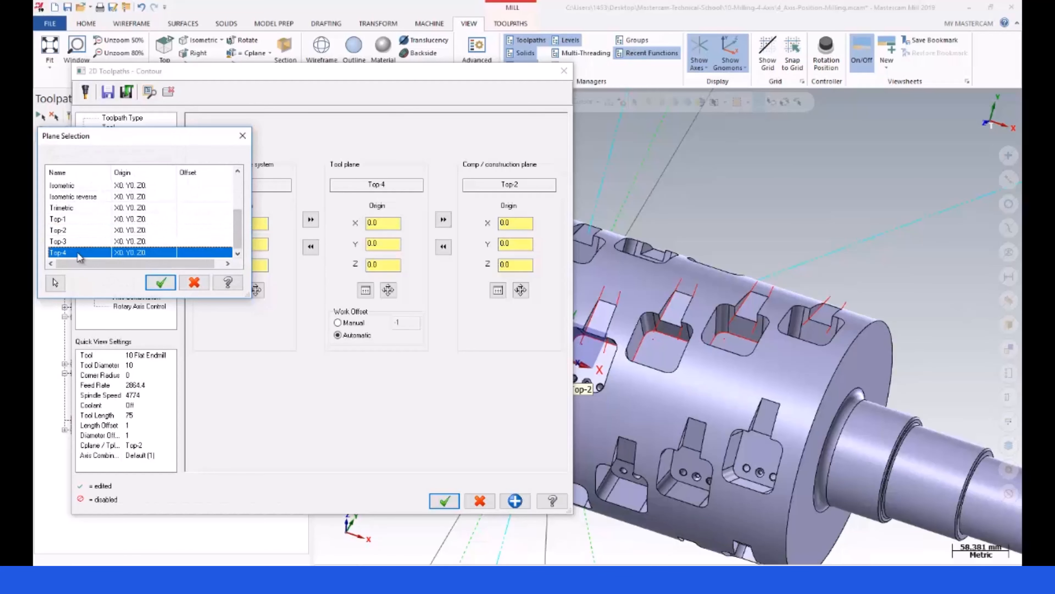
{"action": "left_click", "coordinate": [161, 282]}
{"action": "left_click", "coordinate": [444, 501]}
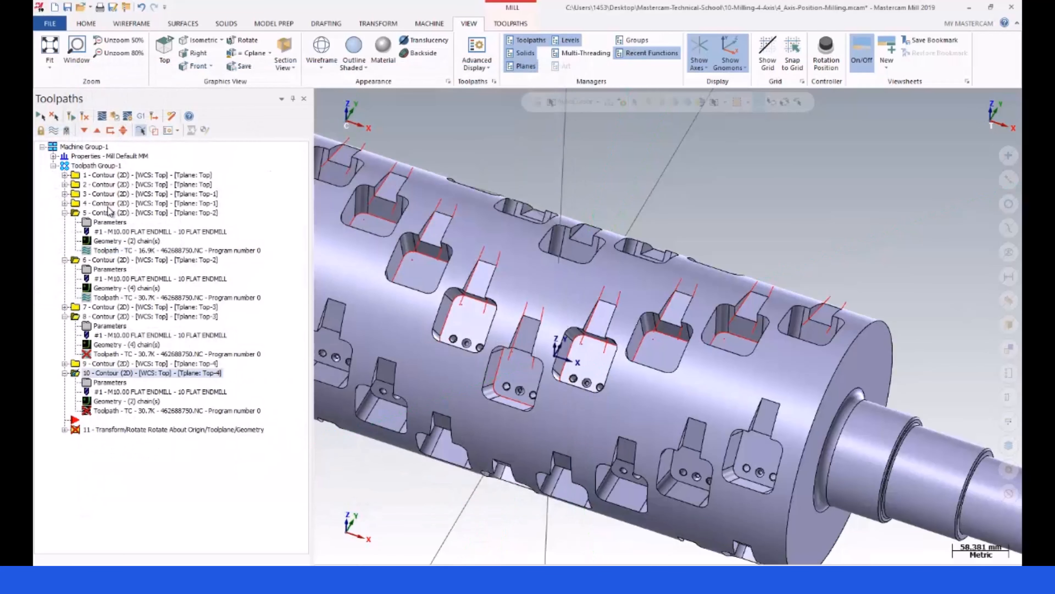
Regenerate the outdated toolpaths and tidy the operation tree, with all operations collapsed and the insert arrow below operation 11
{"action": "left_click", "coordinate": [85, 115]}
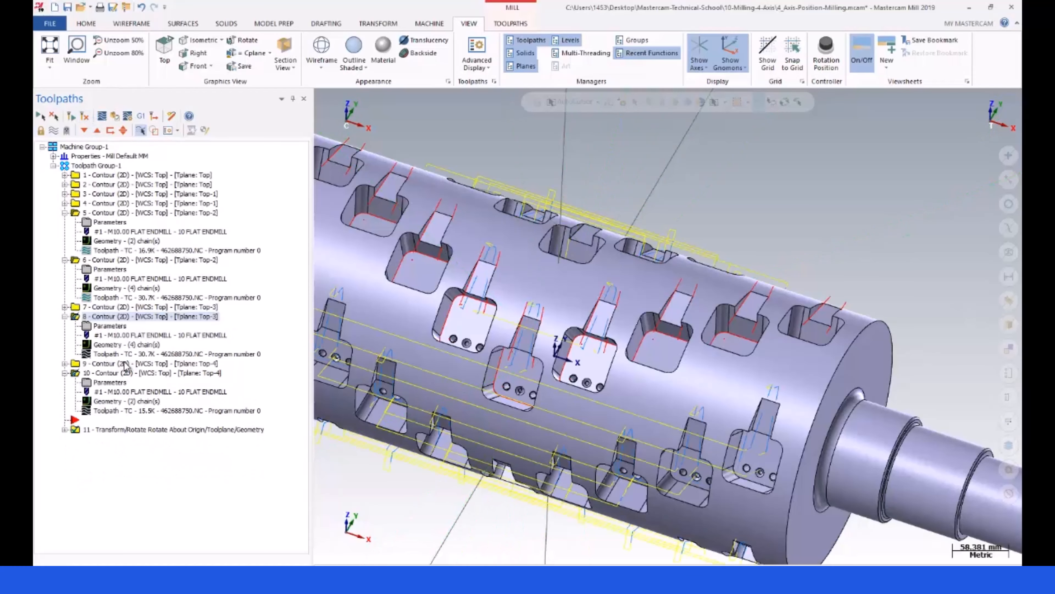
{"action": "left_click", "coordinate": [64, 212]}
{"action": "left_click", "coordinate": [65, 222]}
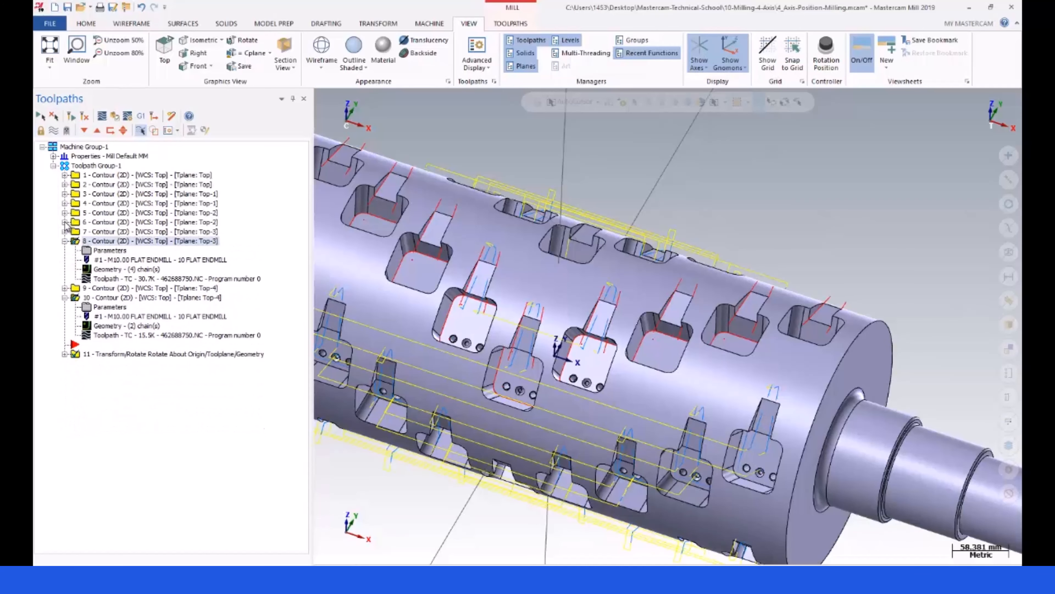
{"action": "left_click", "coordinate": [65, 241]}
{"action": "left_click", "coordinate": [64, 259]}
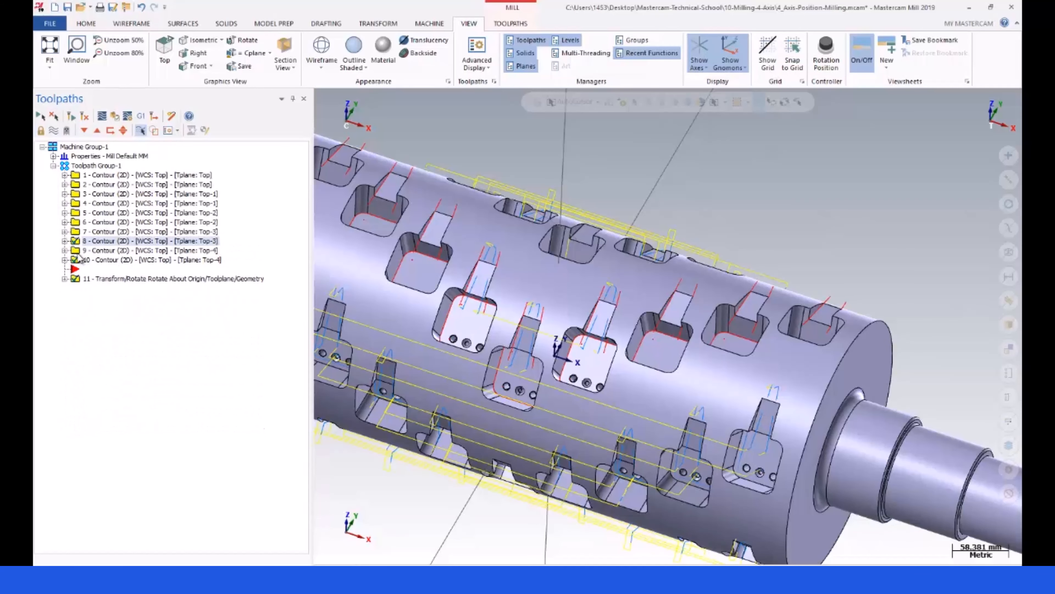
{"action": "left_click", "coordinate": [85, 131]}
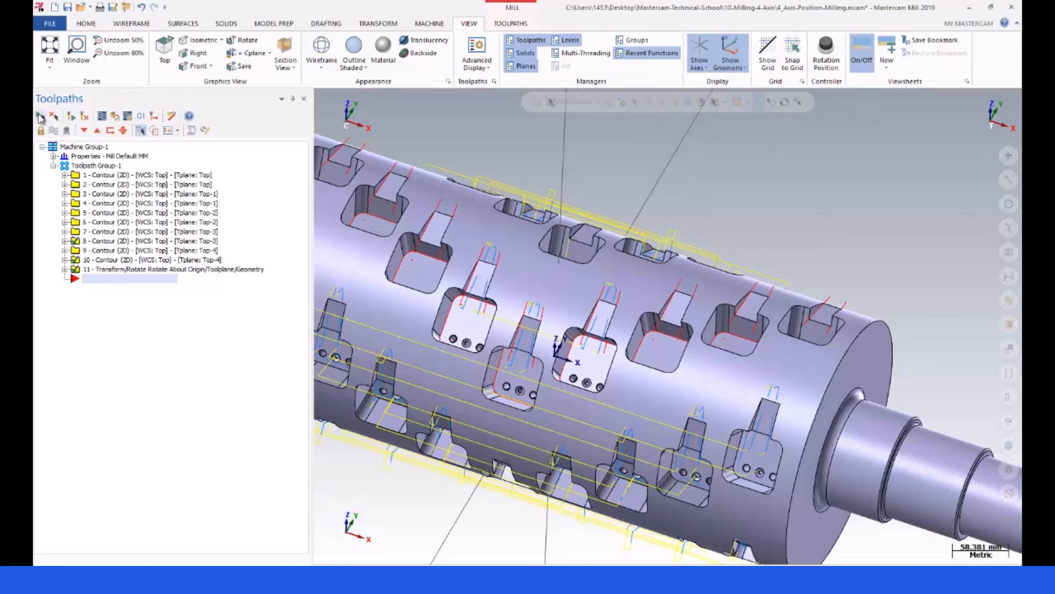
Turn off the toolpath display of contour operations 9 and 10, as well as 7 and 8, checking each pair's slots
{"action": "left_click", "coordinate": [40, 117]}
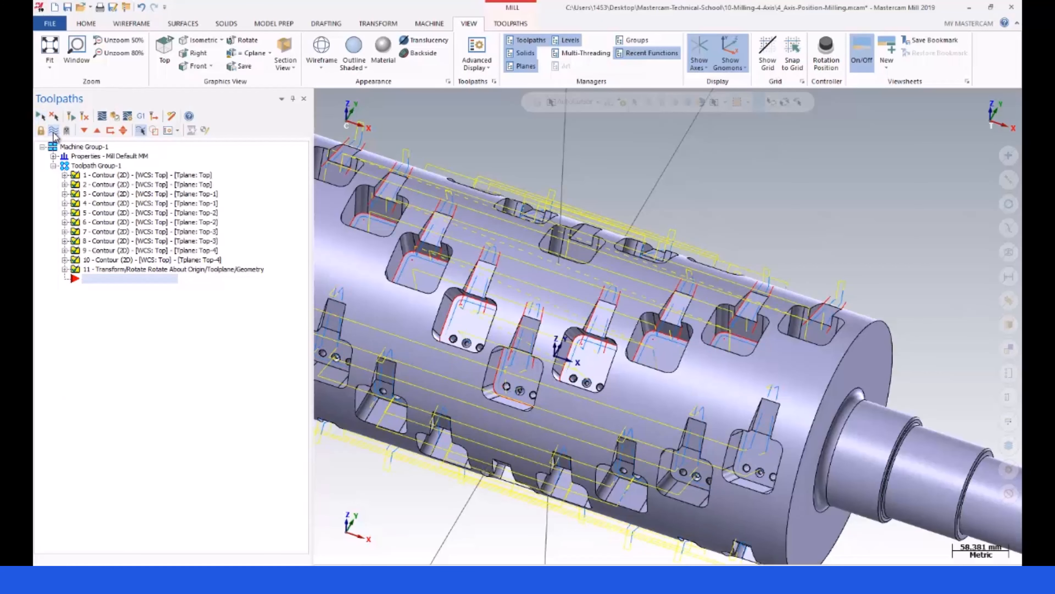
{"action": "left_click", "coordinate": [75, 251]}
{"action": "left_click", "coordinate": [76, 259], "text": "ctrl"}
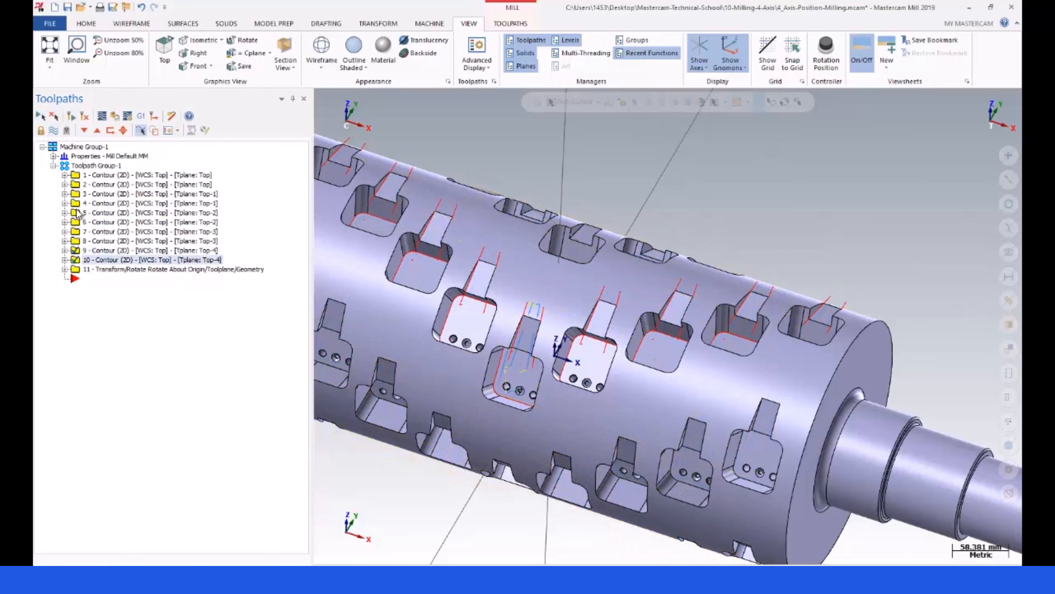
{"action": "left_click", "coordinate": [53, 130]}
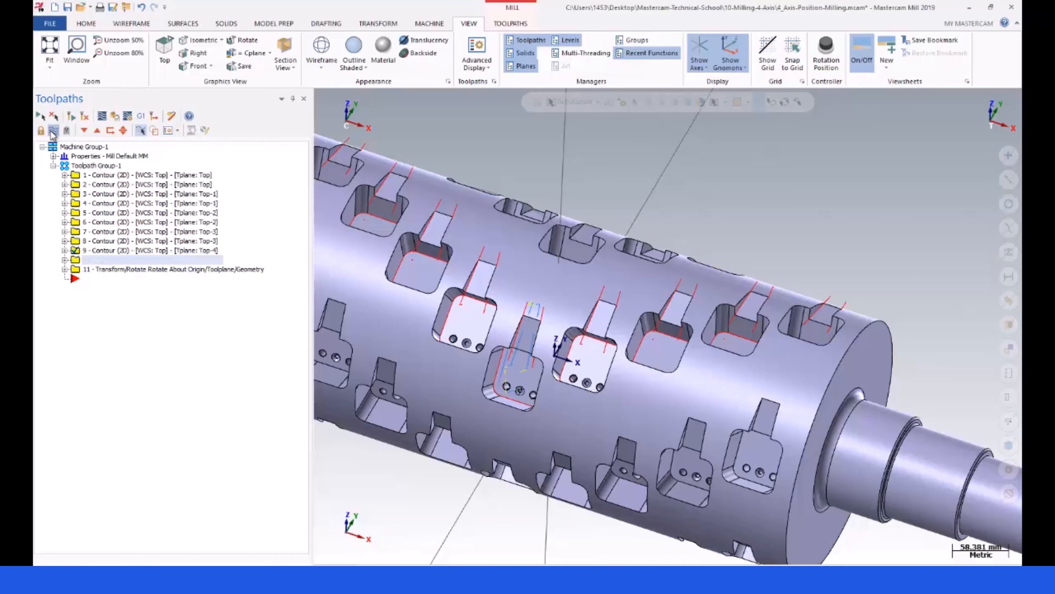
{"action": "left_click", "coordinate": [75, 232]}
{"action": "left_click", "coordinate": [75, 241], "text": "ctrl"}
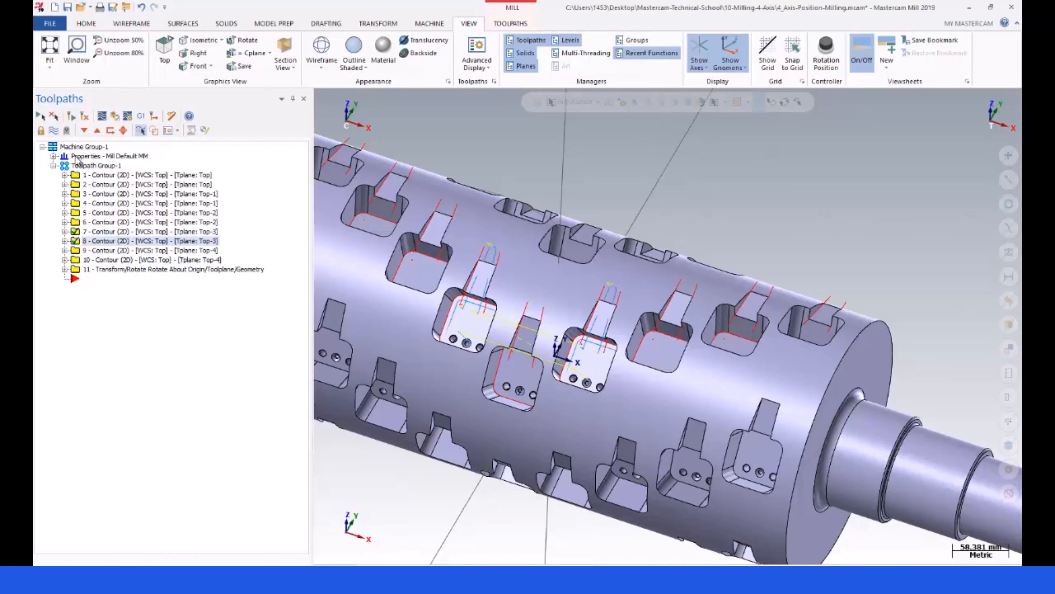
{"action": "left_click", "coordinate": [52, 131]}
Check the toolpaths of contour operations 5 and 6, 3 and 4, and 1 and 2 pair by pair, turning off their display
{"action": "left_click", "coordinate": [77, 221]}
{"action": "left_click", "coordinate": [77, 213], "text": "ctrl"}
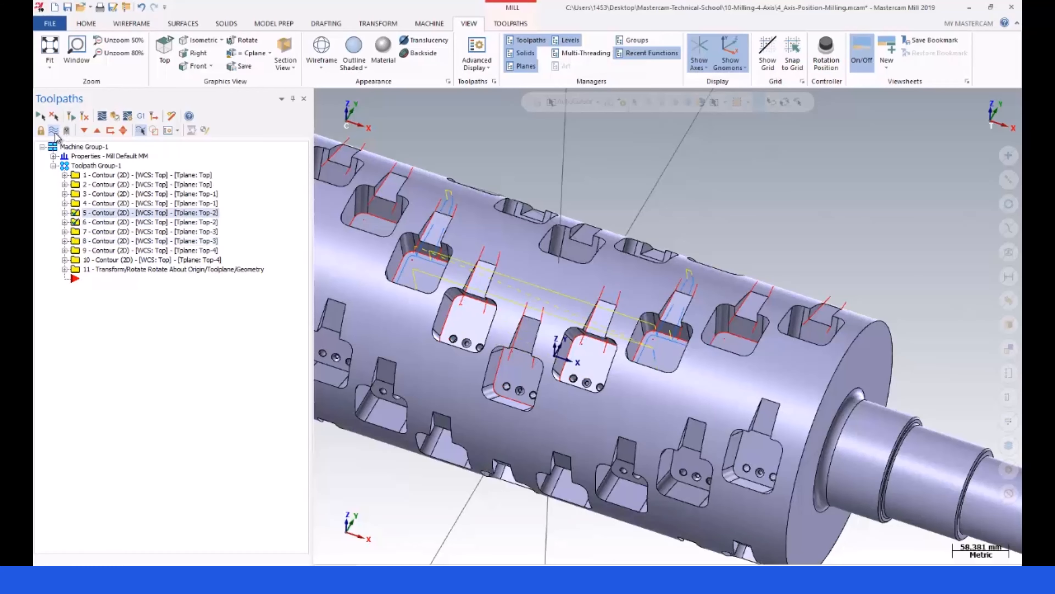
{"action": "left_click", "coordinate": [93, 195]}
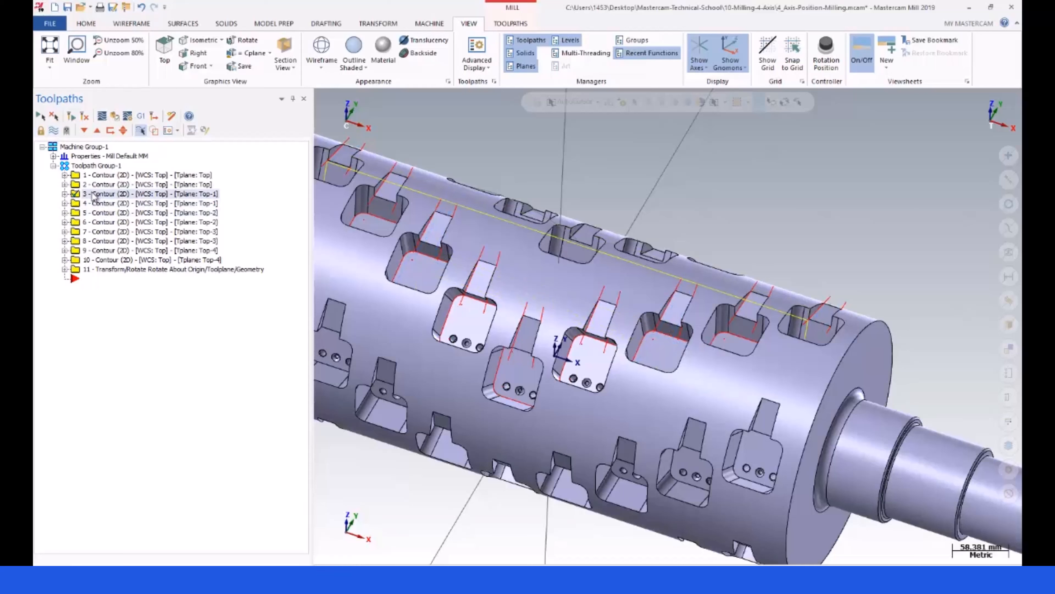
{"action": "left_click", "coordinate": [78, 203], "text": "ctrl"}
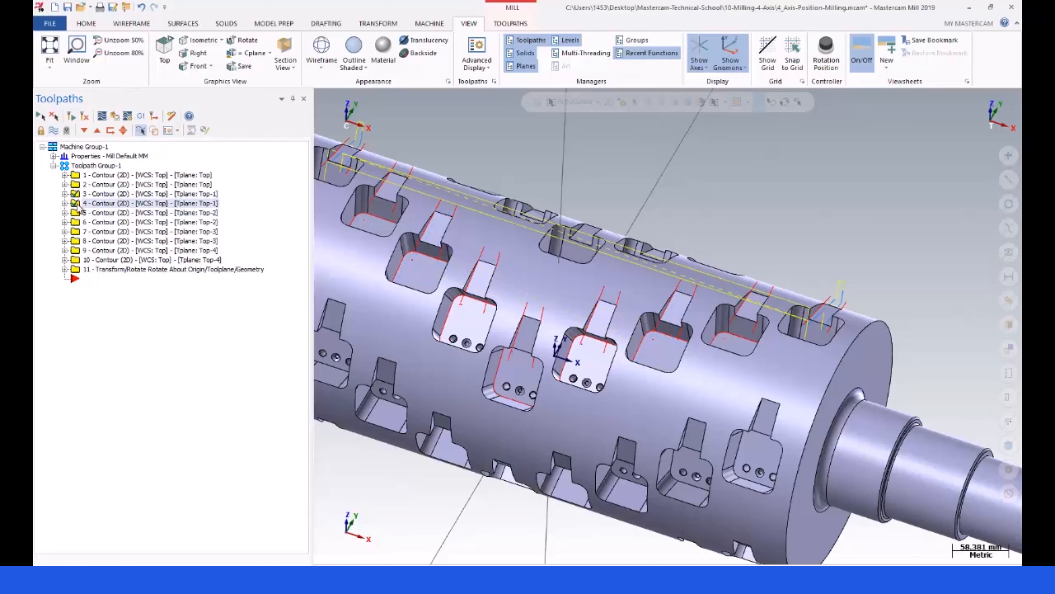
{"action": "left_click", "coordinate": [52, 131]}
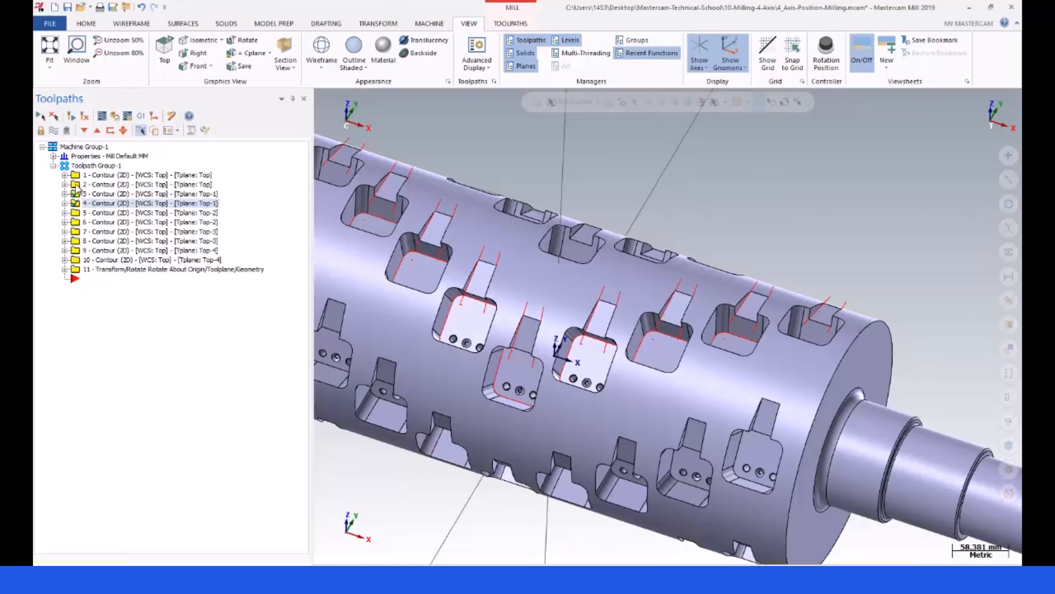
{"action": "left_click", "coordinate": [76, 185]}
{"action": "left_click", "coordinate": [76, 175], "text": "ctrl"}
{"action": "left_click", "coordinate": [52, 131]}
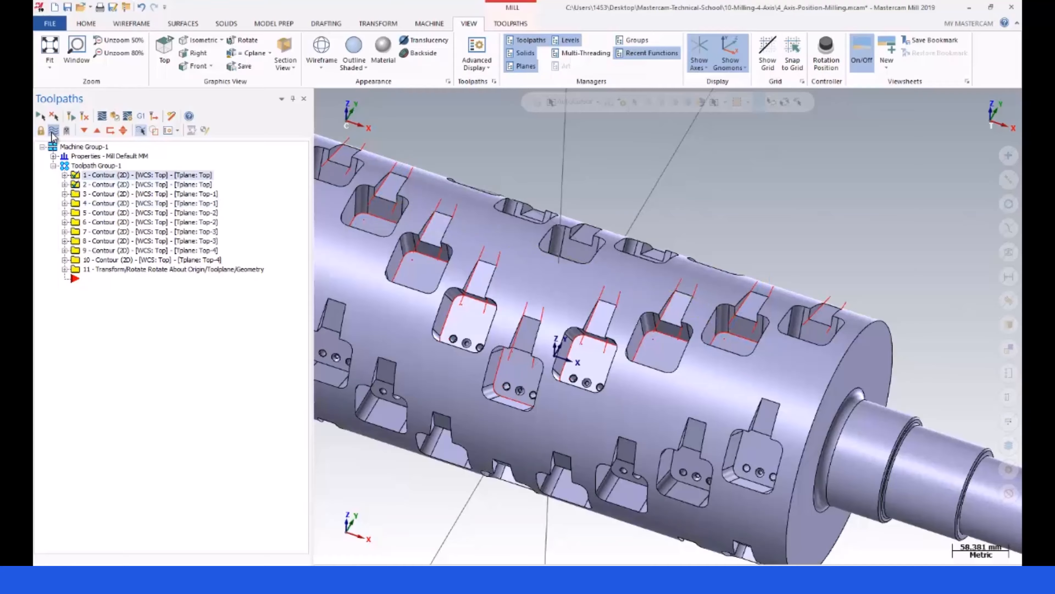
{"action": "left_click", "coordinate": [52, 131]}
{"action": "left_click", "coordinate": [52, 131]}
Review the source operations and the rotation settings of transform operation 11
{"action": "left_click", "coordinate": [83, 269]}
{"action": "left_click", "coordinate": [65, 269]}
{"action": "left_click", "coordinate": [105, 278]}
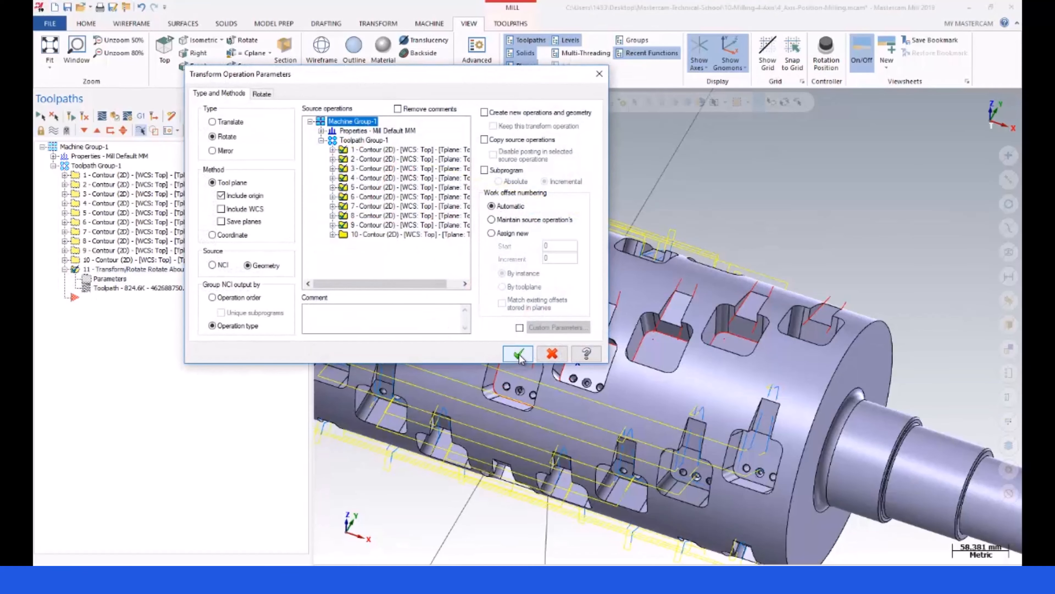
{"action": "left_click", "coordinate": [262, 94]}
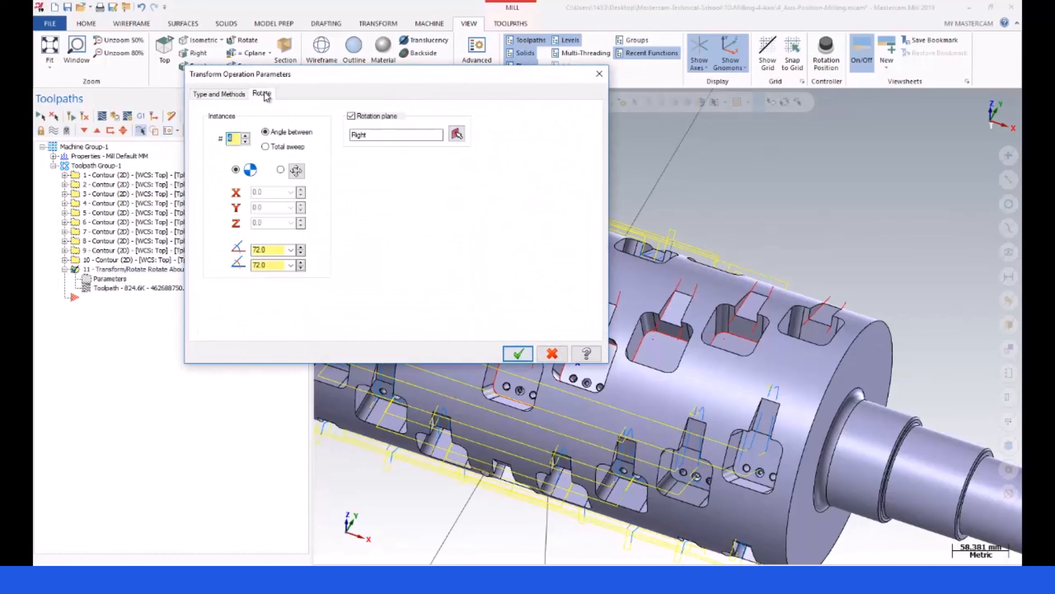
{"action": "left_click", "coordinate": [517, 354]}
Select all operations, inspect their displayed toolpaths around the drum, and hide the toolpath display
{"action": "left_click", "coordinate": [54, 132]}
{"action": "left_click", "coordinate": [54, 132]}
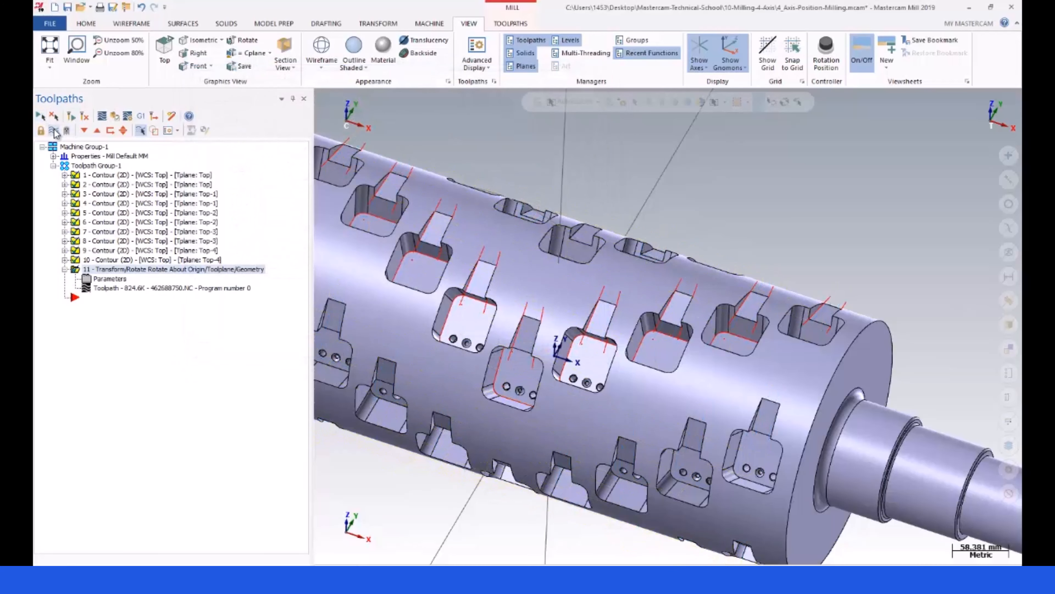
{"action": "left_click", "coordinate": [54, 132]}
{"action": "scroll", "coordinate": [602, 263], "scroll_direction": "down", "scroll_amount": 3}
{"action": "middle_click_drag", "start_coordinate": [535, 263], "coordinate": [425, 227]}
{"action": "scroll", "coordinate": [398, 230], "scroll_direction": "up", "scroll_amount": 2}
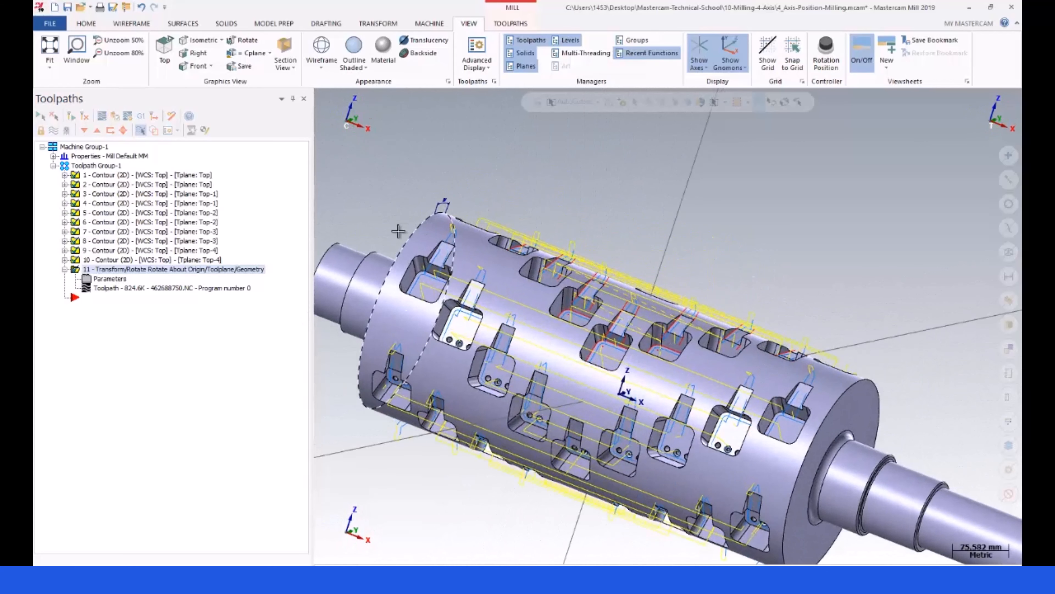
{"action": "left_click", "coordinate": [53, 130]}
Set the graphics view to Top (WCS) and frame the drum's pocket rows
{"action": "right_click", "coordinate": [370, 180]}
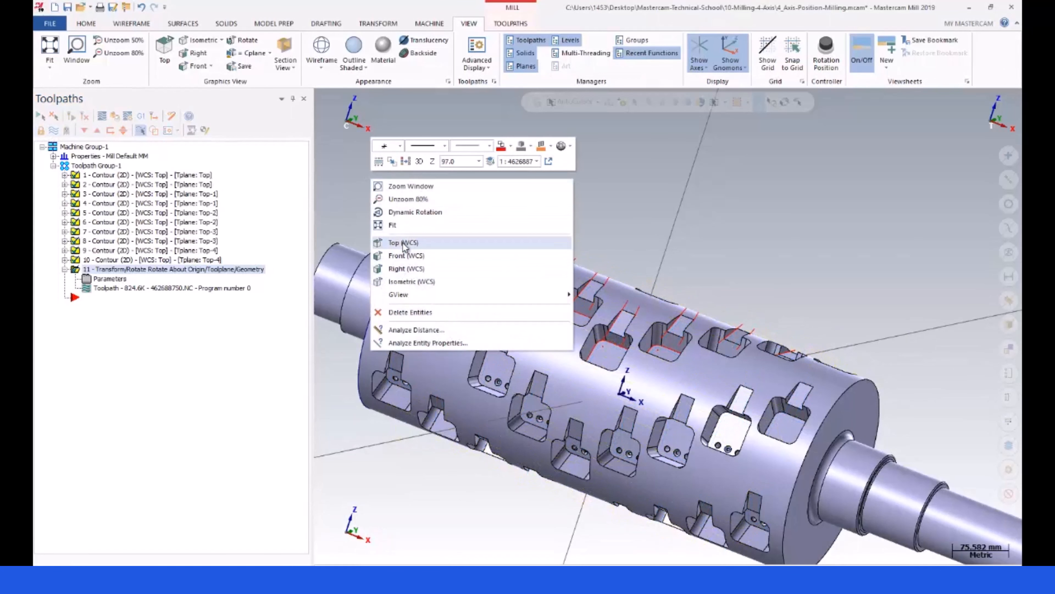
{"action": "left_click", "coordinate": [403, 246]}
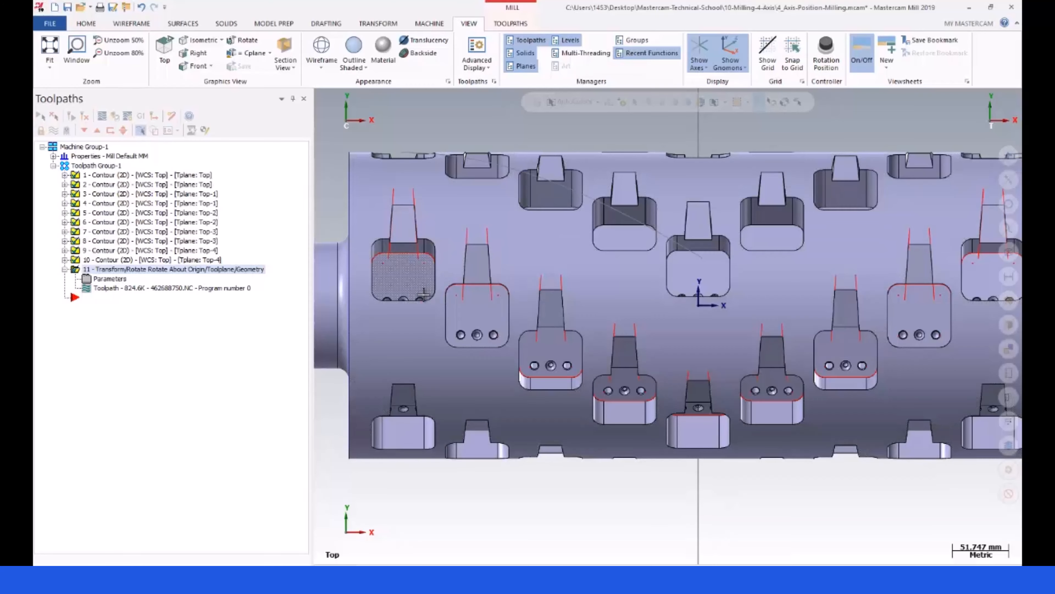
{"action": "scroll", "coordinate": [428, 291], "scroll_direction": "down", "scroll_amount": 3}
{"action": "scroll", "coordinate": [423, 297], "scroll_direction": "up", "scroll_amount": 4}
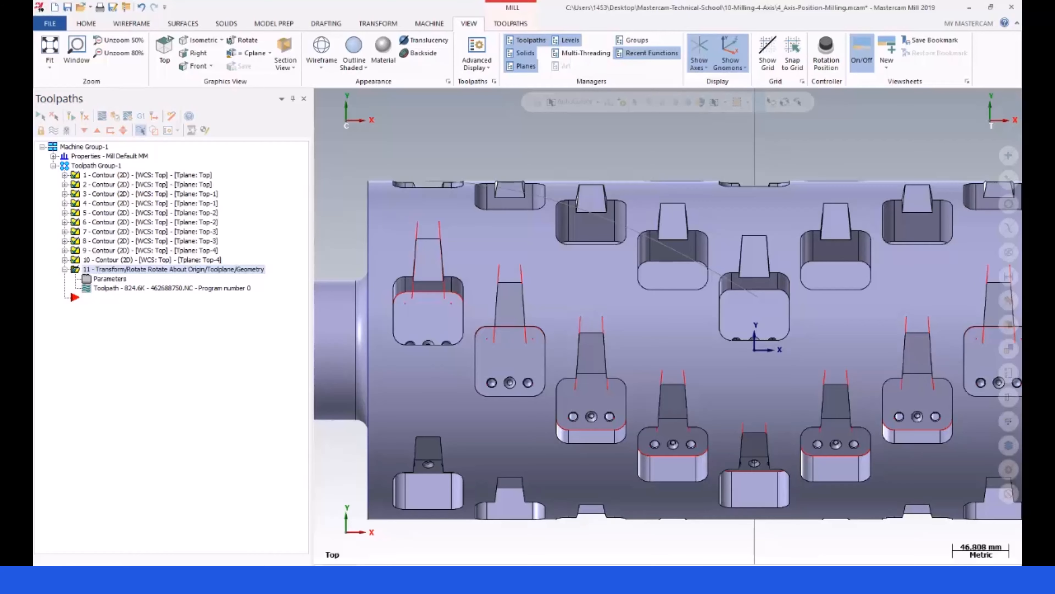
Look over the list of defined planes and compare it with the pocket rows on the drum
{"action": "left_click", "coordinate": [98, 569]}
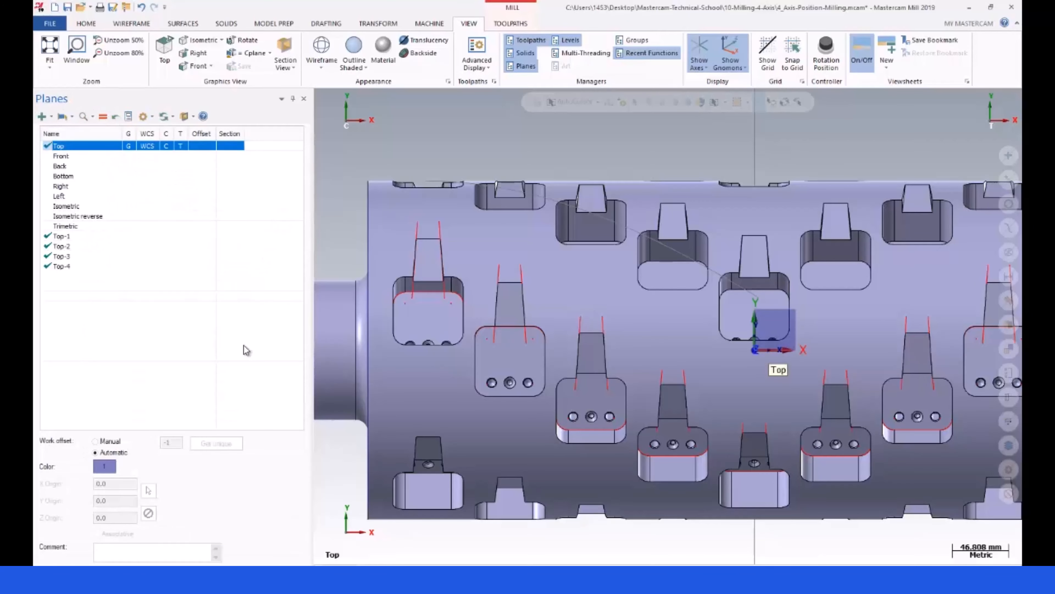
{"action": "left_click", "coordinate": [89, 559]}
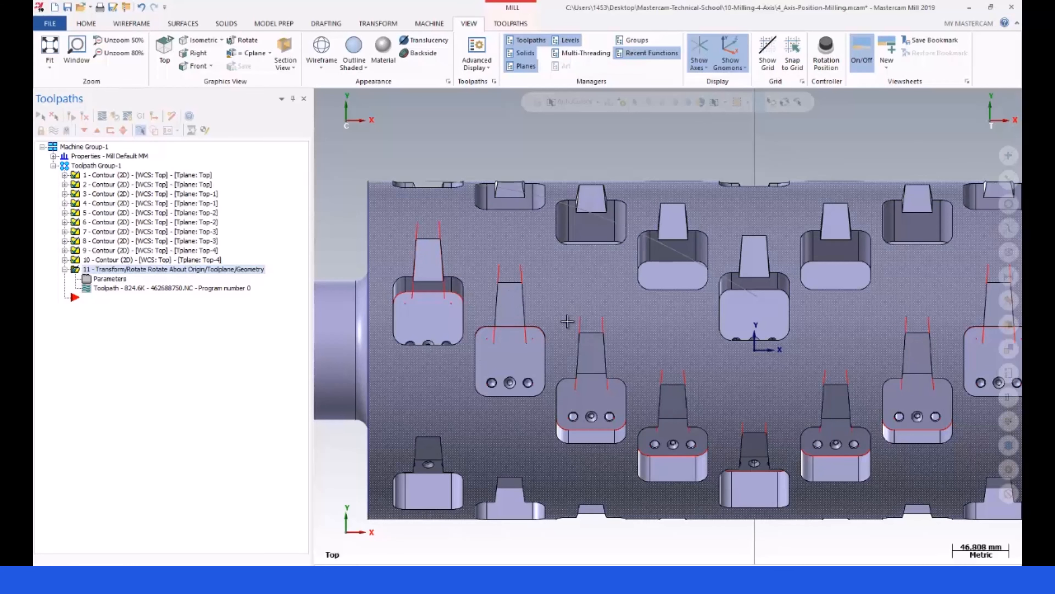
{"action": "scroll", "coordinate": [503, 316], "scroll_direction": "down", "scroll_amount": 1}
{"action": "scroll", "coordinate": [472, 277], "scroll_direction": "down", "scroll_amount": 7}
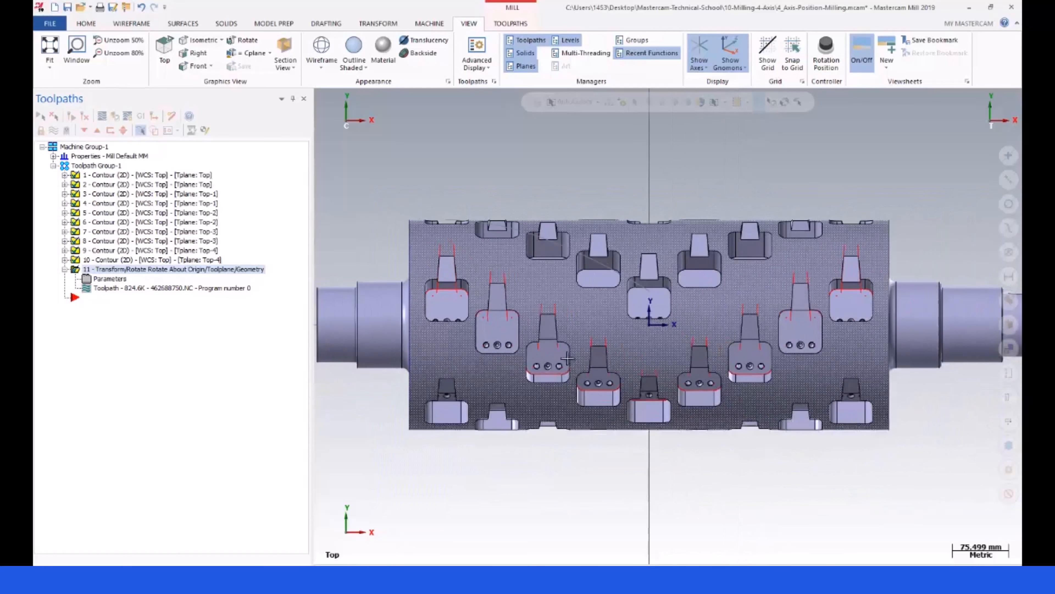
{"action": "scroll", "coordinate": [761, 416], "scroll_direction": "up", "scroll_amount": 6}
{"action": "scroll", "coordinate": [620, 399], "scroll_direction": "down", "scroll_amount": 4}
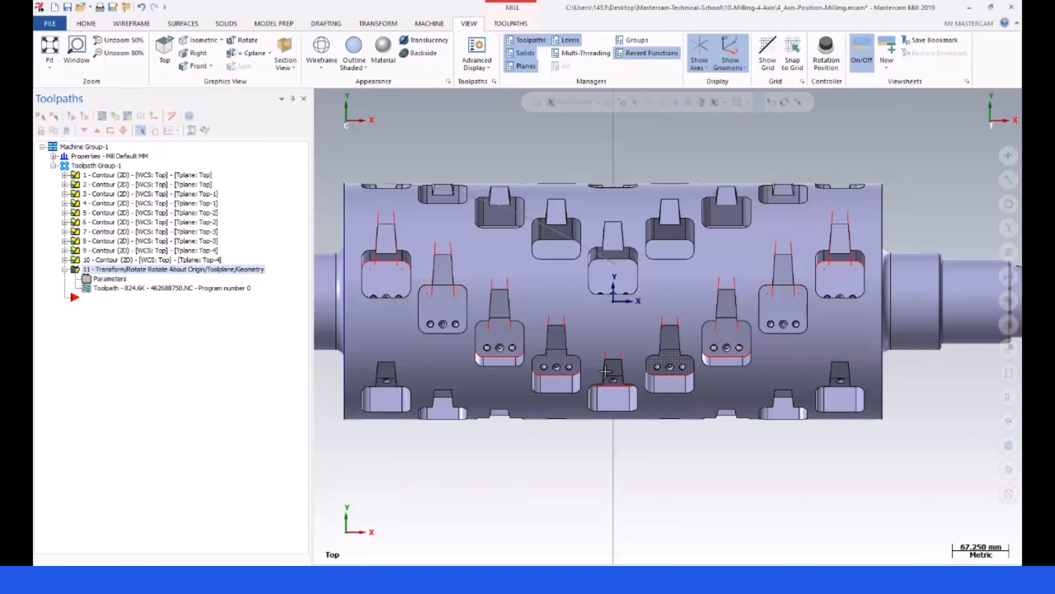
Inspect the pocket rows and red contour chains on the drum from an angled view and from Top (WCS)
{"action": "scroll", "coordinate": [590, 361], "scroll_direction": "down", "scroll_amount": 3}
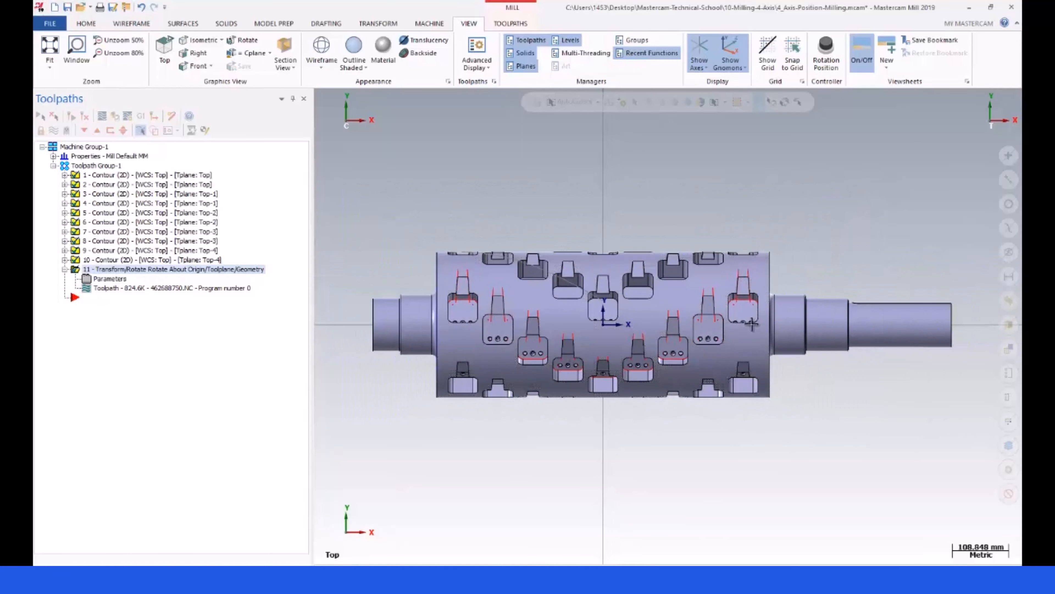
{"action": "middle_click_drag", "start_coordinate": [461, 351], "coordinate": [434, 297]}
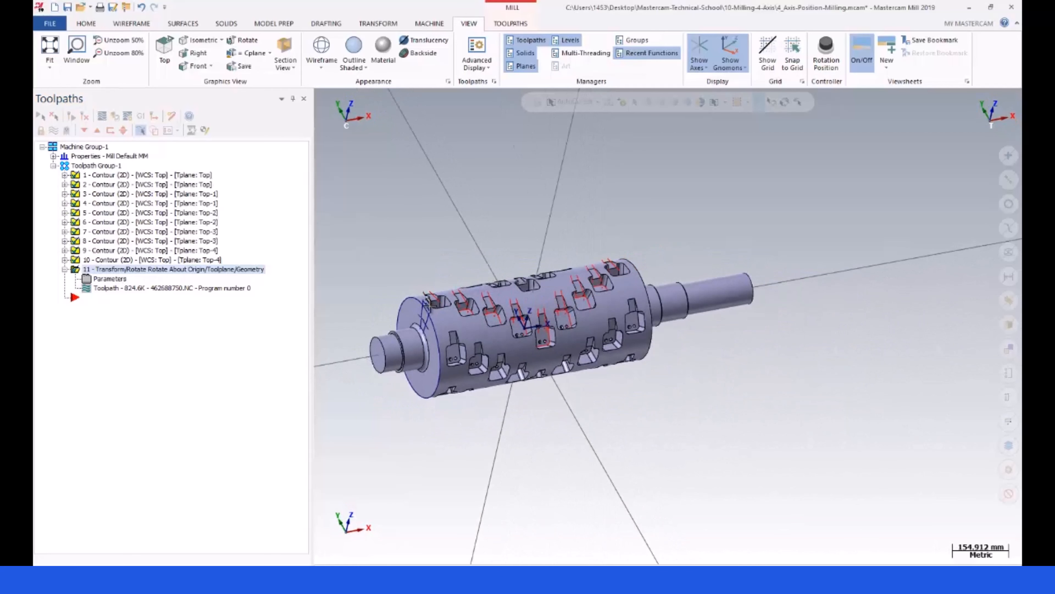
{"action": "scroll", "coordinate": [435, 297], "scroll_direction": "up", "scroll_amount": 3}
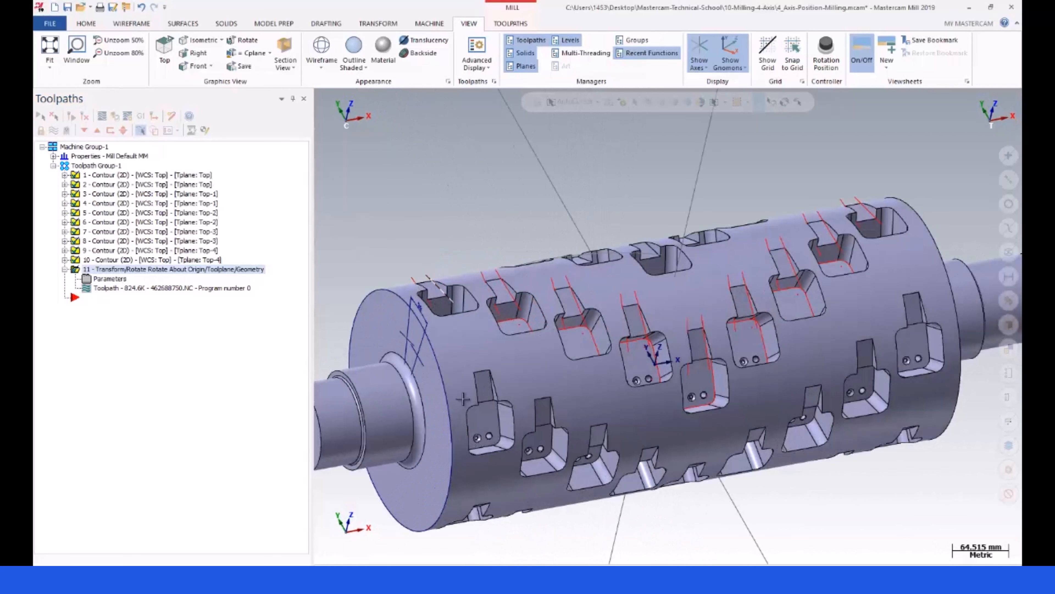
{"action": "scroll", "coordinate": [384, 290], "scroll_direction": "down", "scroll_amount": 3}
{"action": "right_click", "coordinate": [384, 290]}
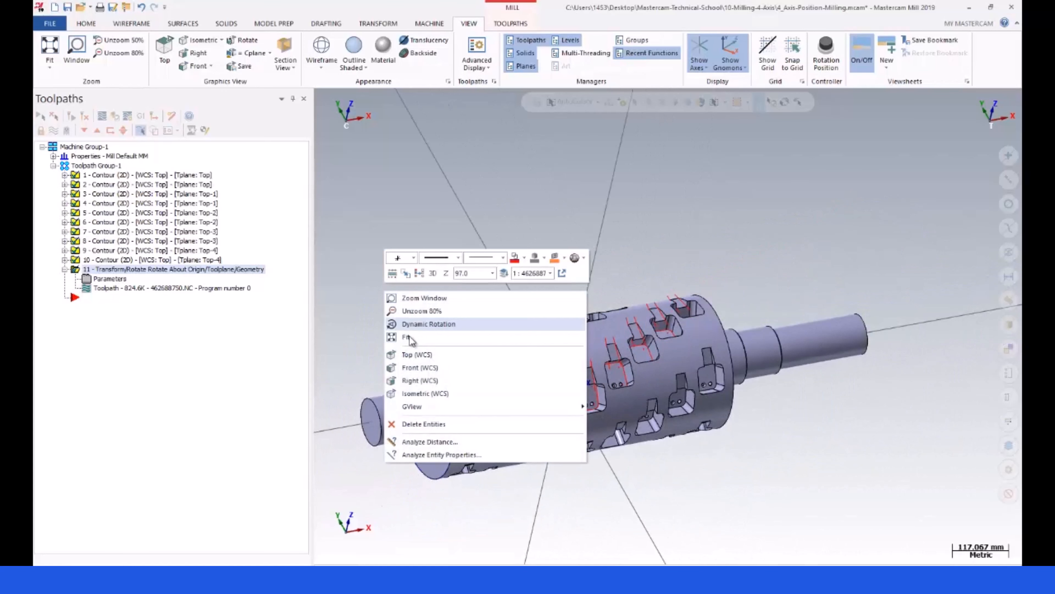
{"action": "left_click", "coordinate": [401, 354]}
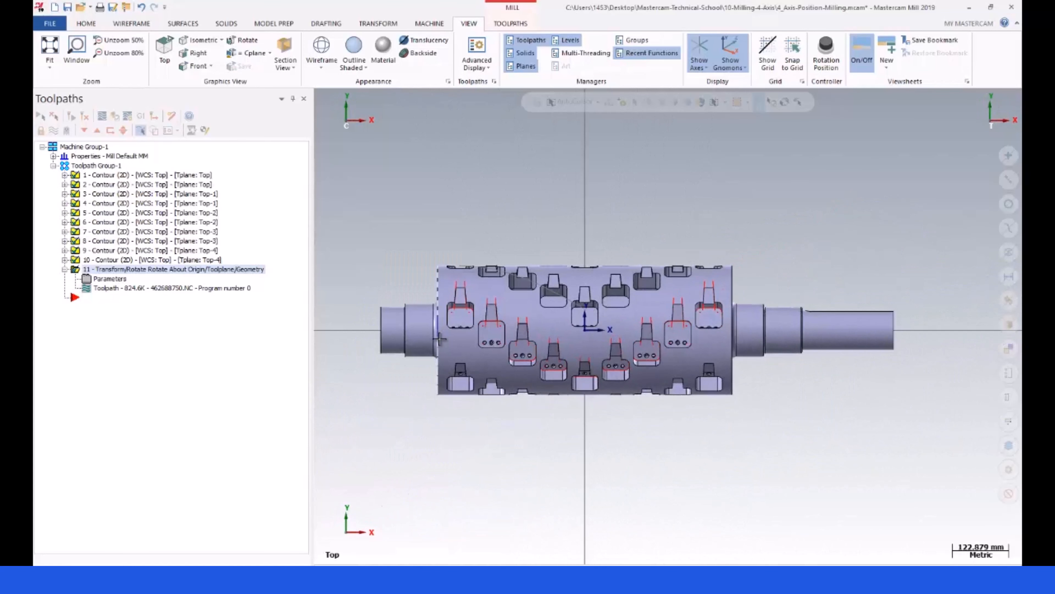
{"action": "scroll", "coordinate": [484, 340], "scroll_direction": "up", "scroll_amount": 2}
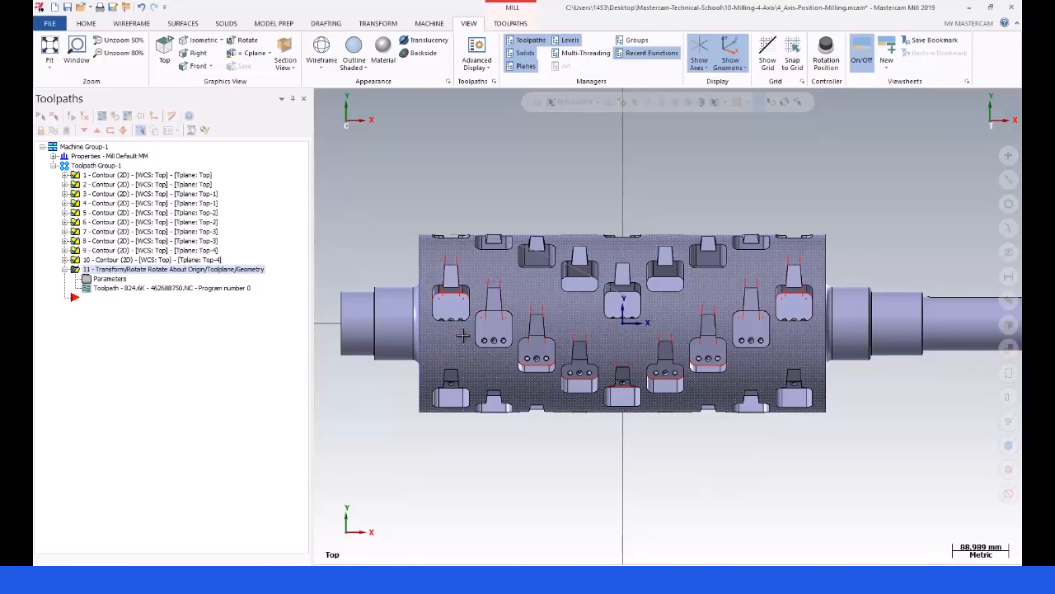
{"action": "scroll", "coordinate": [492, 327], "scroll_direction": "up", "scroll_amount": 1}
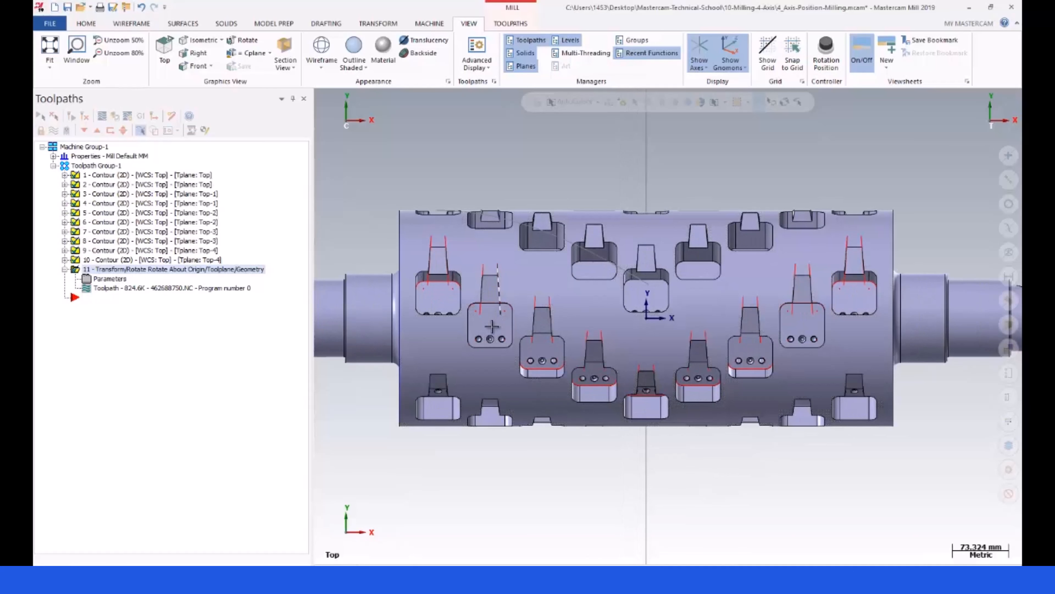
{"action": "scroll", "coordinate": [484, 340], "scroll_direction": "down", "scroll_amount": 2}
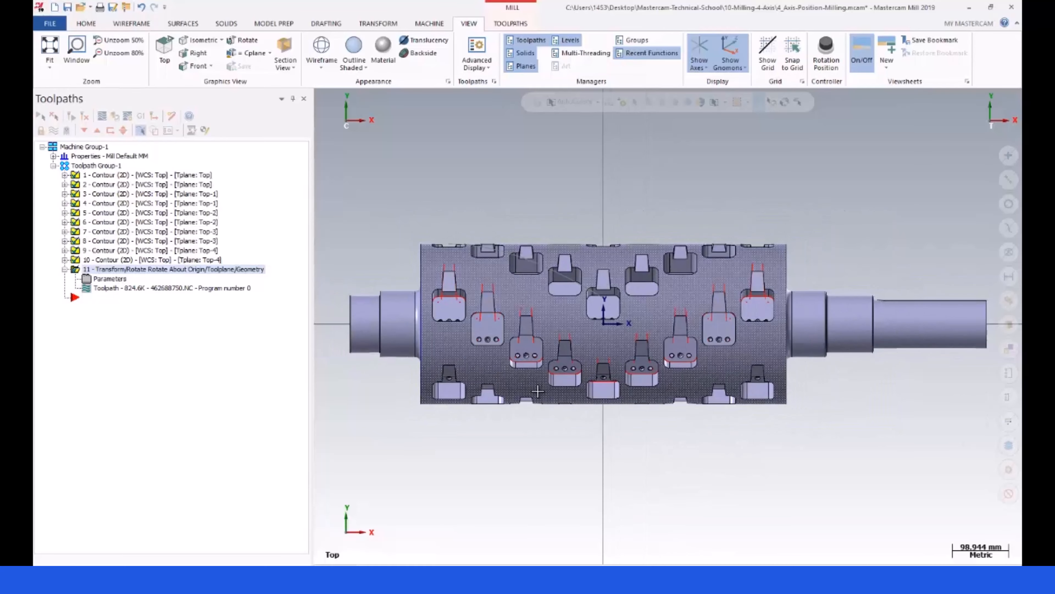
Compare the pocket rows around the drum's circumference from several rotated views and return to the Top (WCS) view
{"action": "middle_click_drag", "start_coordinate": [537, 391], "coordinate": [379, 236]}
{"action": "right_click", "coordinate": [379, 236]}
{"action": "left_click", "coordinate": [411, 301]}
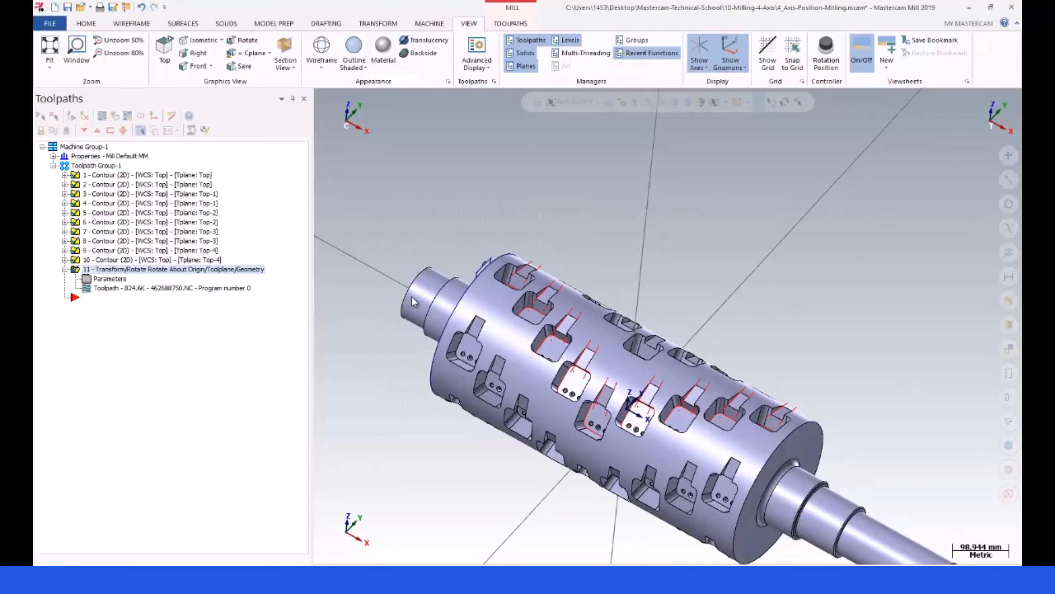
{"action": "scroll", "coordinate": [457, 316], "scroll_direction": "up", "scroll_amount": 3}
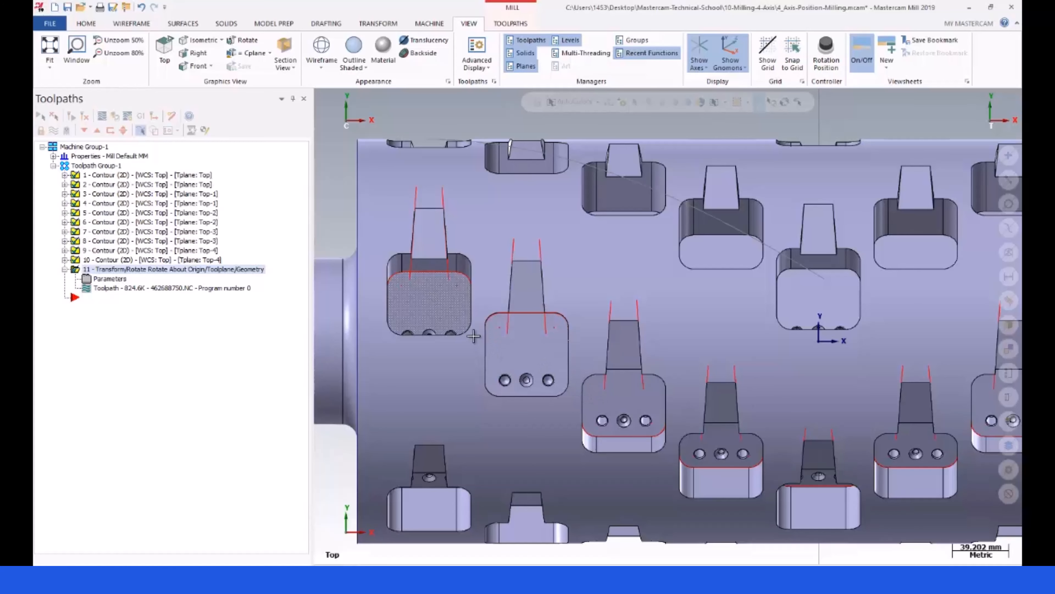
{"action": "scroll", "coordinate": [481, 335], "scroll_direction": "down", "scroll_amount": 3}
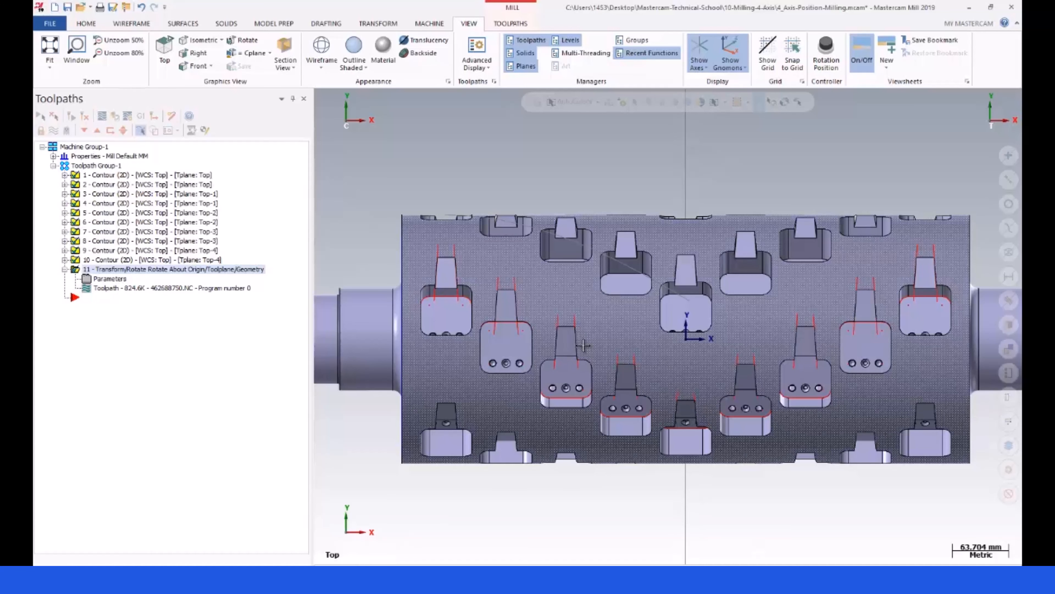
{"action": "scroll", "coordinate": [498, 323], "scroll_direction": "down", "scroll_amount": 4}
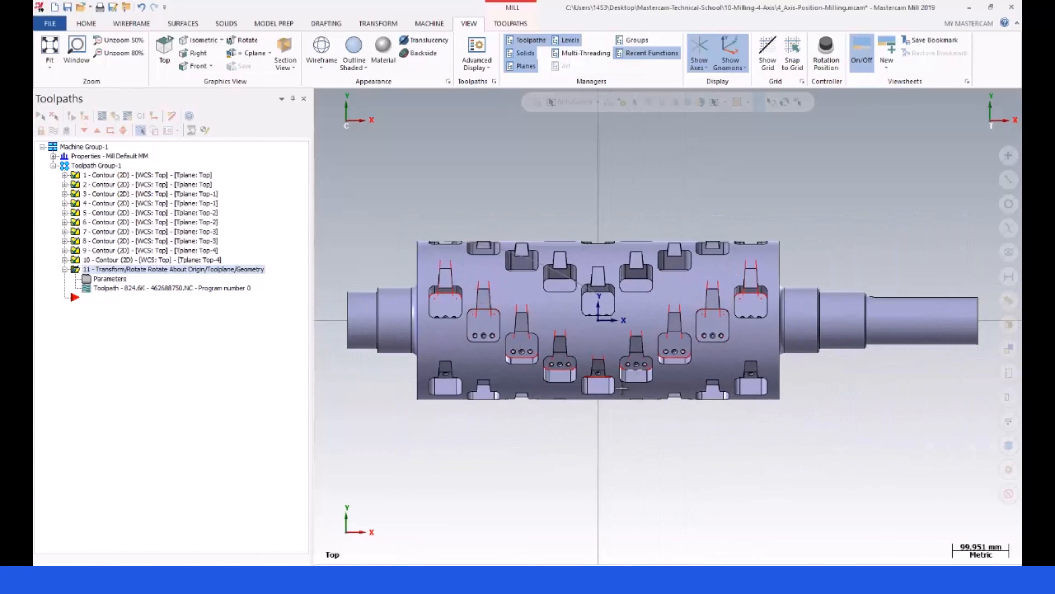
{"action": "middle_click_drag", "start_coordinate": [478, 451], "coordinate": [546, 373]}
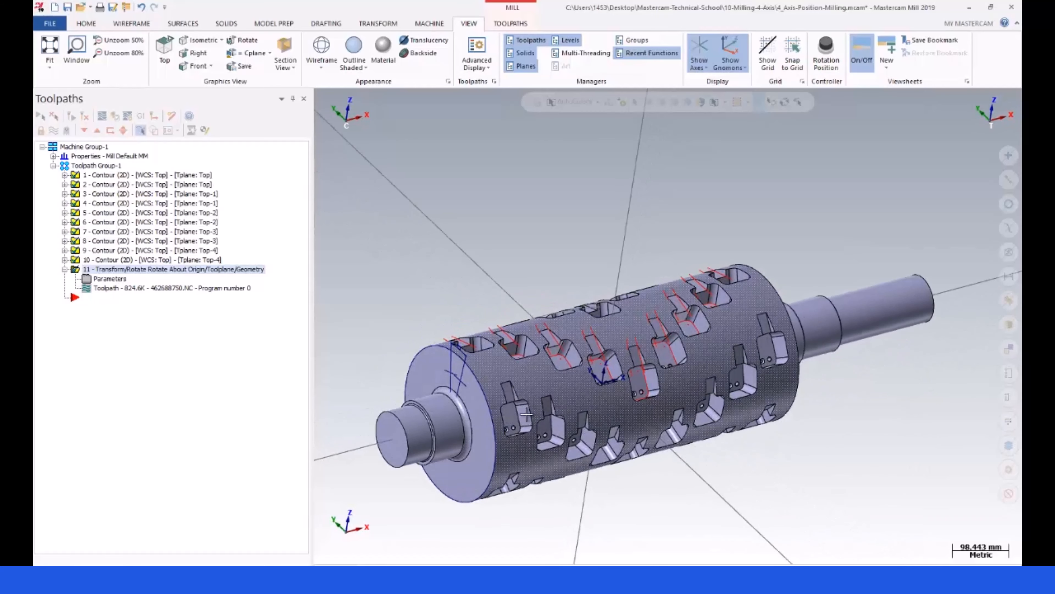
{"action": "scroll", "coordinate": [489, 360], "scroll_direction": "down", "scroll_amount": 3}
{"action": "middle_click_drag", "start_coordinate": [489, 360], "coordinate": [581, 457]}
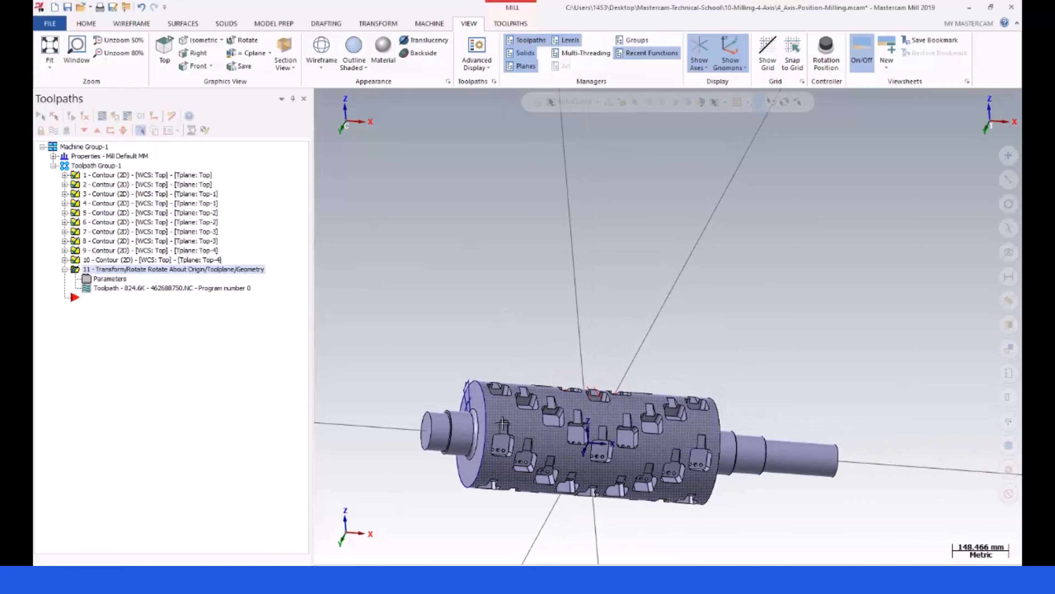
{"action": "middle_click_drag", "start_coordinate": [539, 372], "coordinate": [419, 313]}
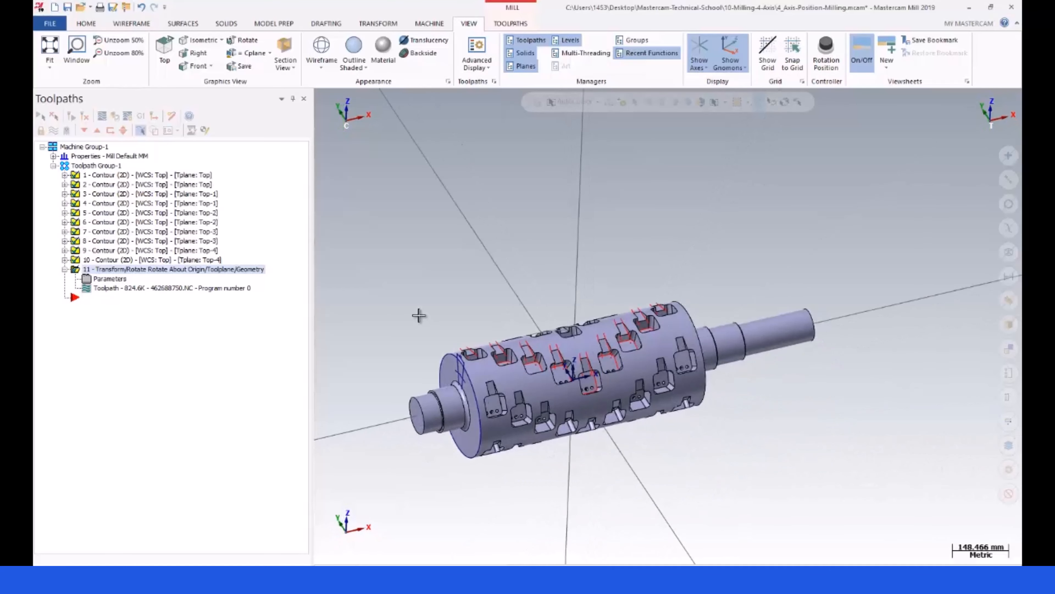
{"action": "right_click", "coordinate": [419, 315]}
{"action": "left_click", "coordinate": [448, 376]}
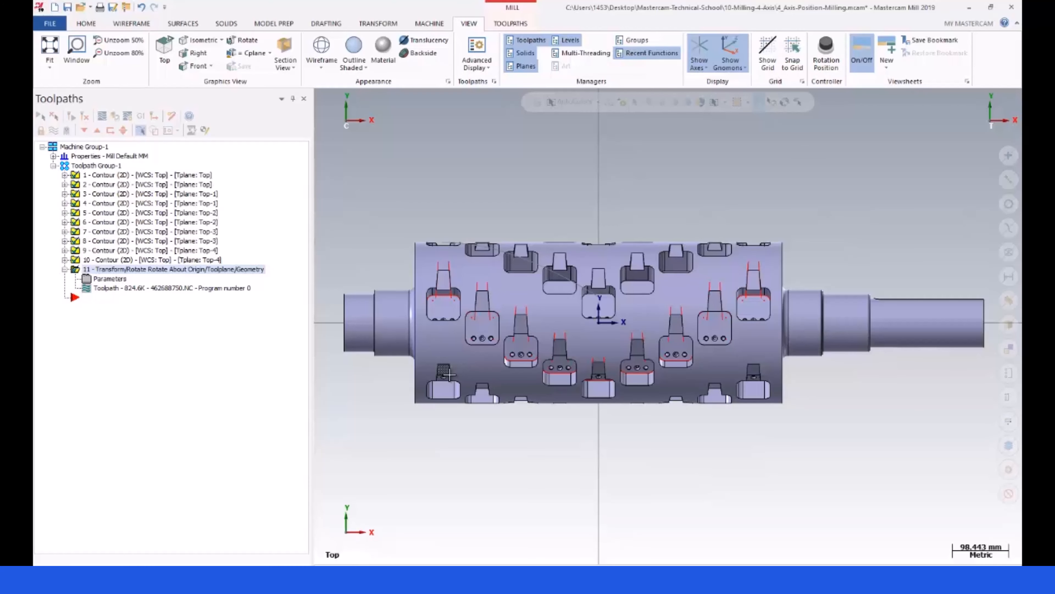
{"action": "left_click", "coordinate": [451, 369]}
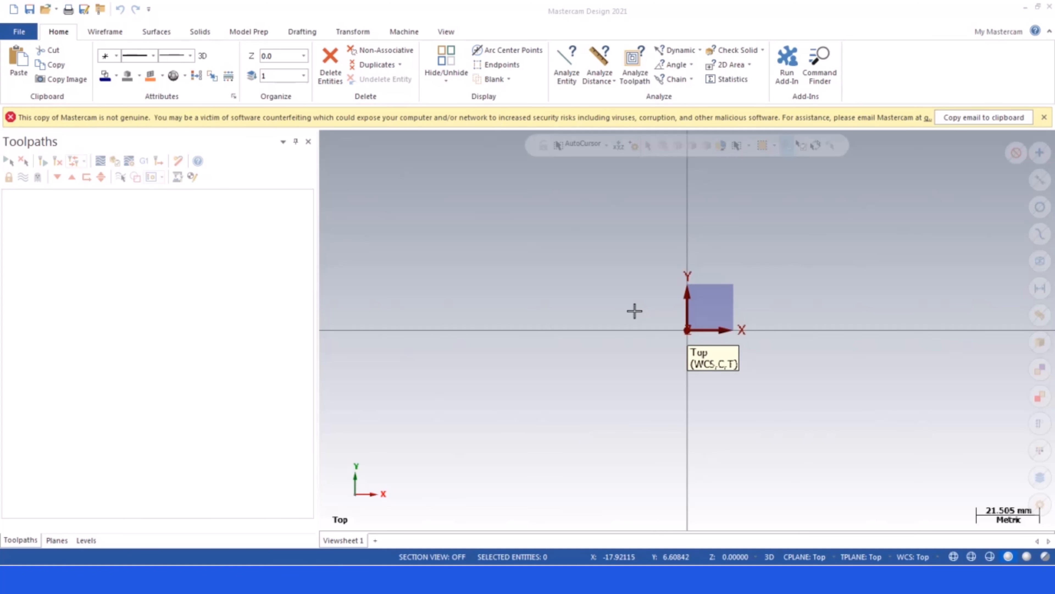
In the empty Mastercam Design 2021 file, set the graphics view to Isometric and the construction plane to Right
{"action": "scroll", "coordinate": [591, 269], "scroll_direction": "down", "scroll_amount": 2}
{"action": "scroll", "coordinate": [749, 291], "scroll_direction": "up", "scroll_amount": 1}
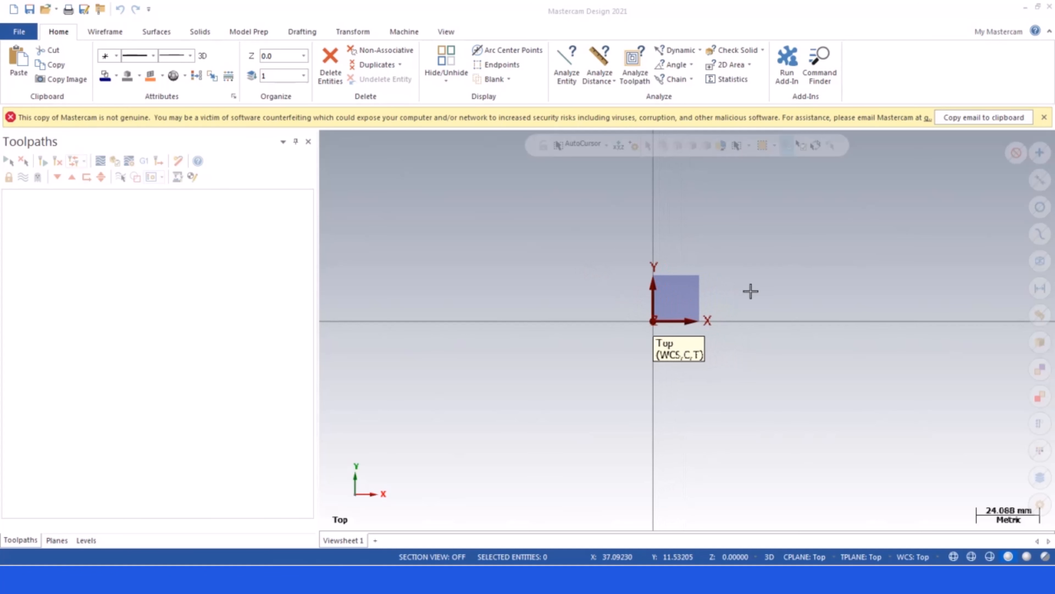
{"action": "scroll", "coordinate": [750, 292], "scroll_direction": "up", "scroll_amount": 1}
{"action": "left_click_drag", "start_coordinate": [317, 281], "coordinate": [262, 269]}
{"action": "right_click", "coordinate": [360, 221]}
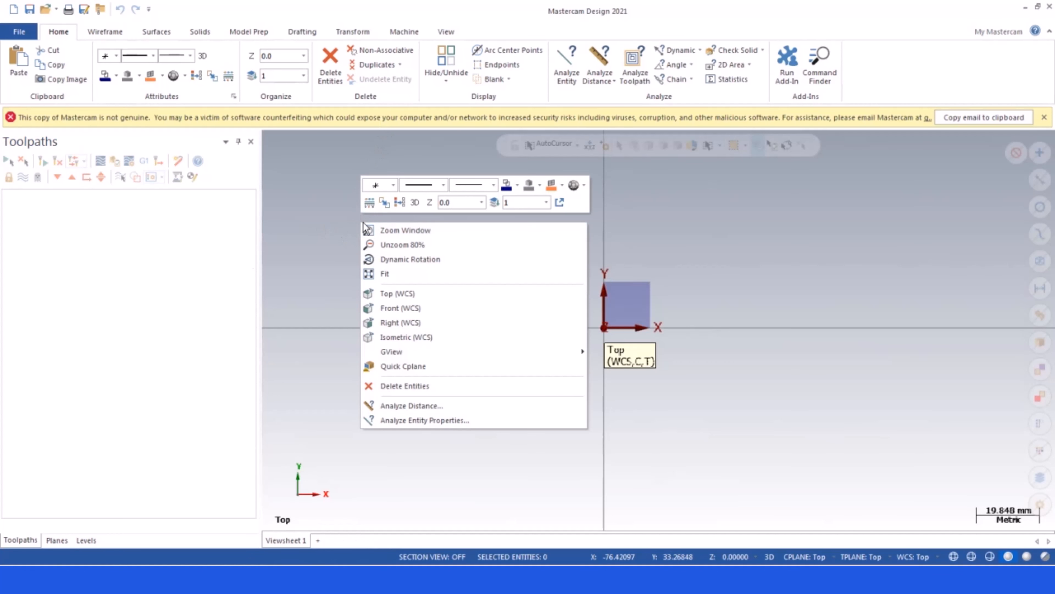
{"action": "left_click", "coordinate": [396, 338]}
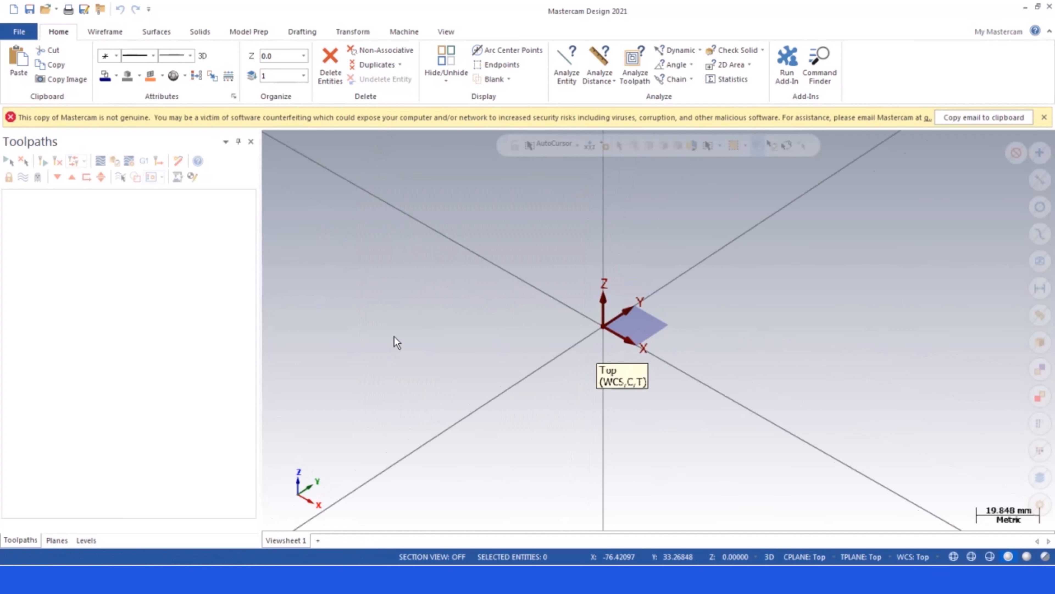
{"action": "left_click", "coordinate": [793, 556]}
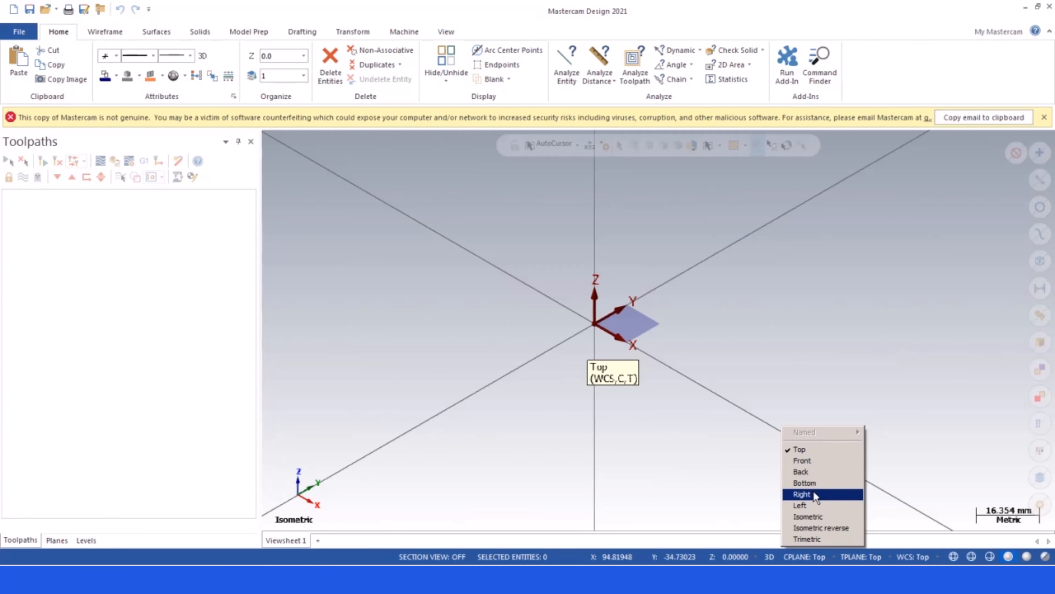
{"action": "left_click", "coordinate": [802, 494]}
{"action": "scroll", "coordinate": [742, 382], "scroll_direction": "up", "scroll_amount": 2}
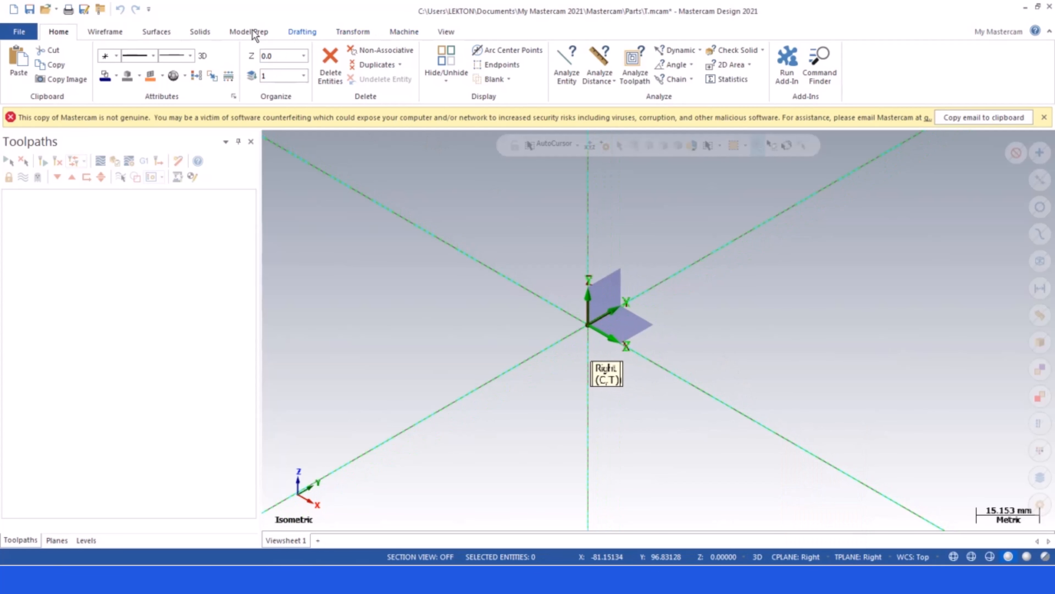
Create a counterclockwise helix based at the origin with radius 20, height 100, 5 revolutions and pitch 20
{"action": "left_click", "coordinate": [107, 32]}
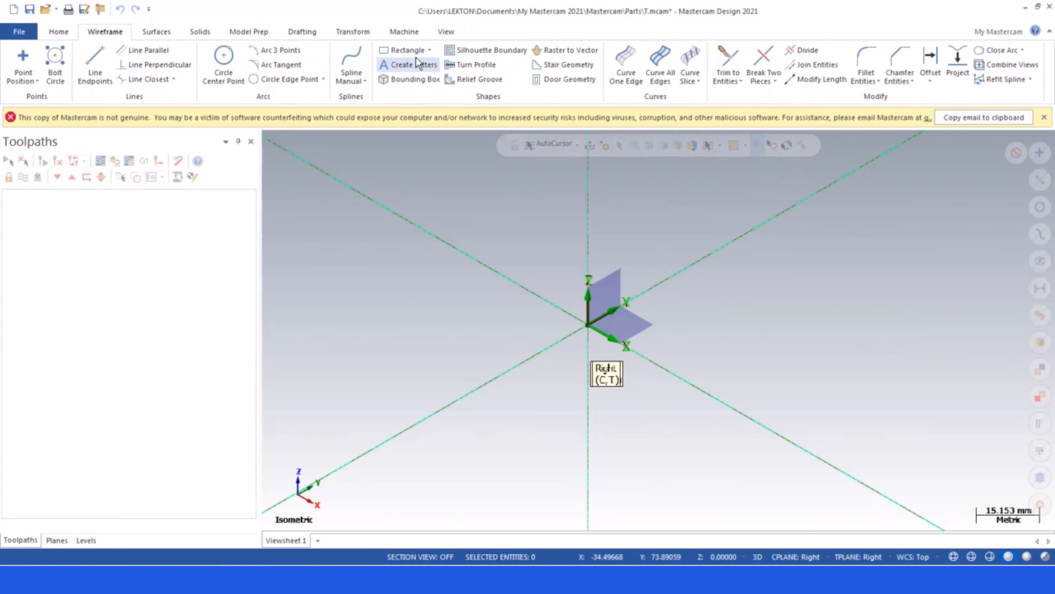
{"action": "left_click", "coordinate": [430, 50]}
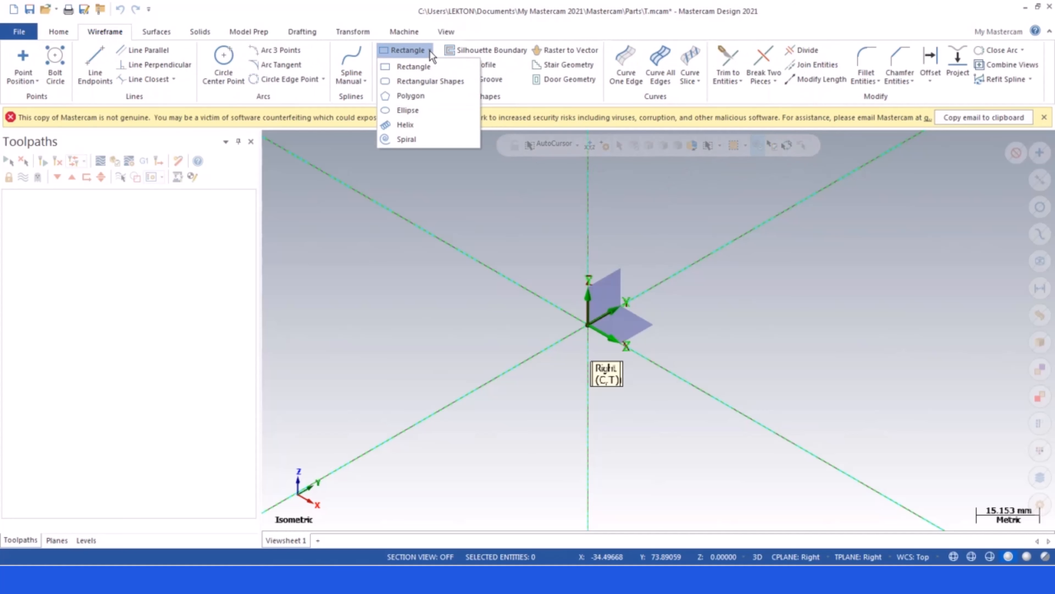
{"action": "left_click", "coordinate": [414, 125]}
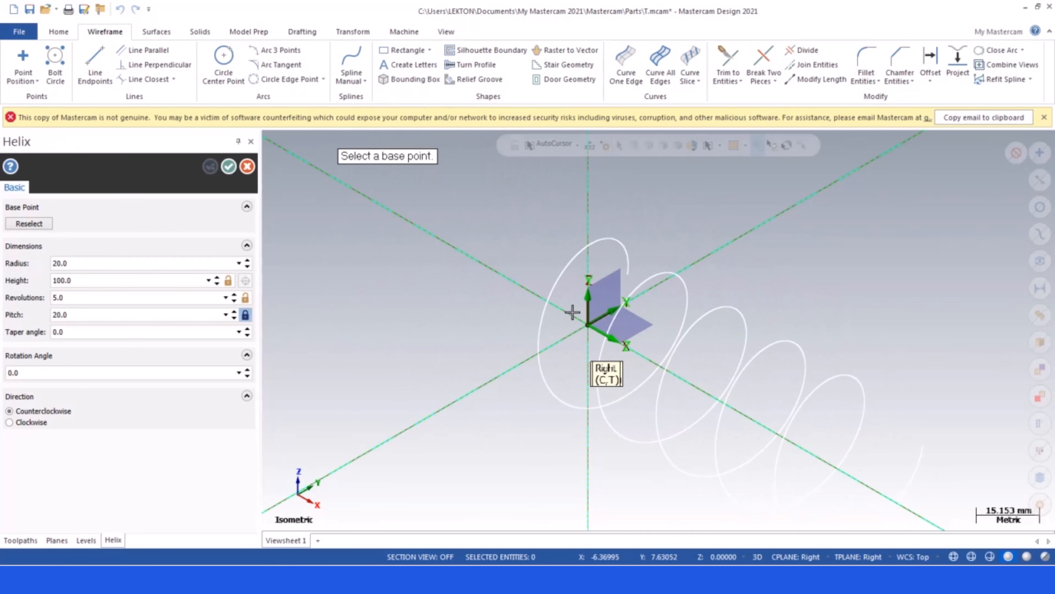
{"action": "left_click", "coordinate": [589, 329]}
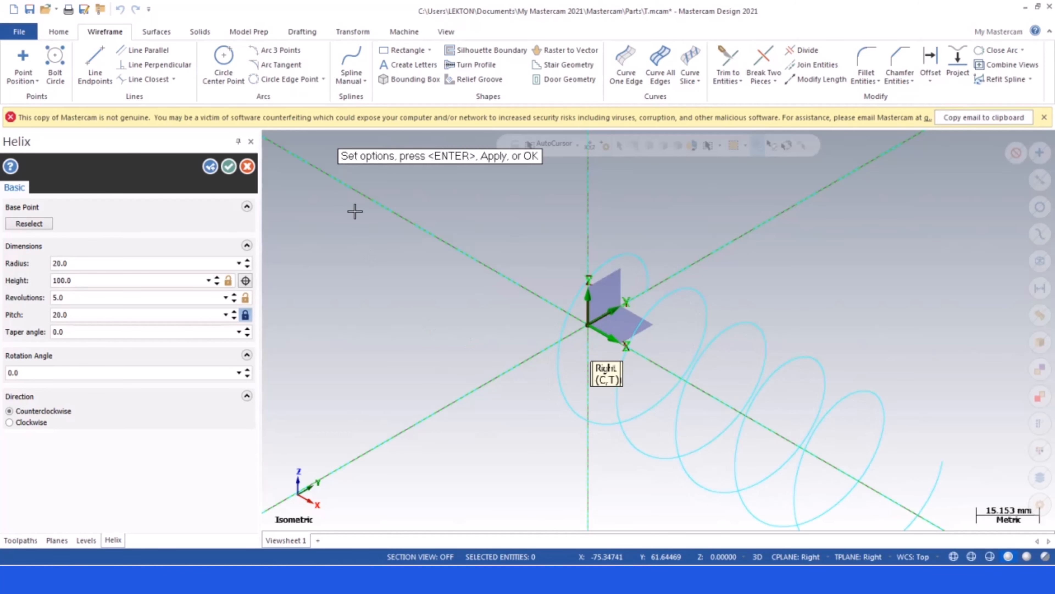
{"action": "left_click", "coordinate": [228, 166]}
{"action": "scroll", "coordinate": [463, 216], "scroll_direction": "down", "scroll_amount": 4}
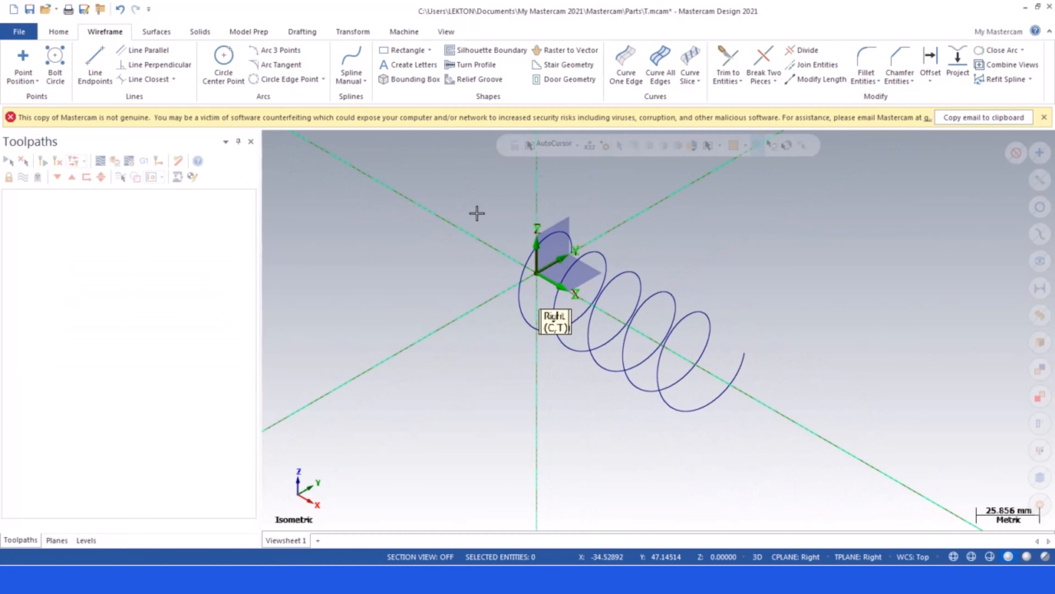
Set both the construction plane and the graphics view to Top
{"action": "left_click", "coordinate": [791, 557]}
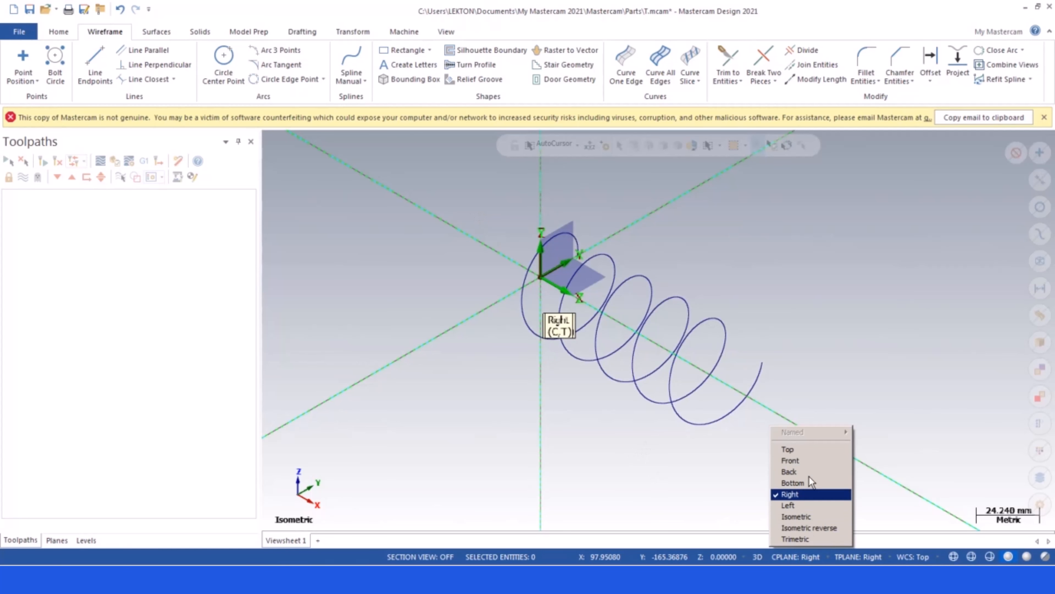
{"action": "left_click", "coordinate": [806, 451]}
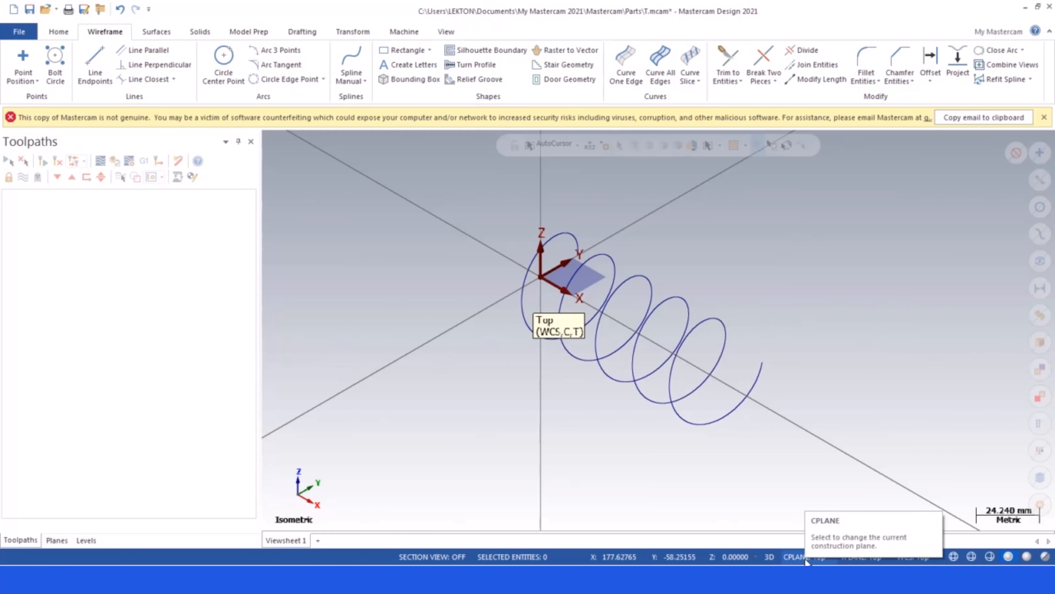
{"action": "left_click", "coordinate": [57, 540]}
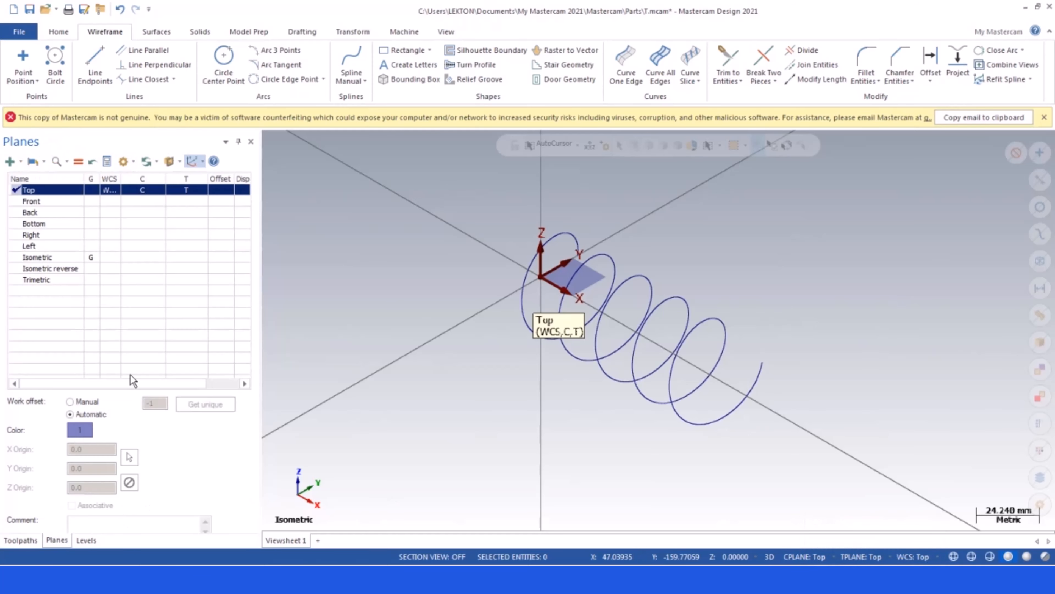
{"action": "left_click", "coordinate": [92, 192]}
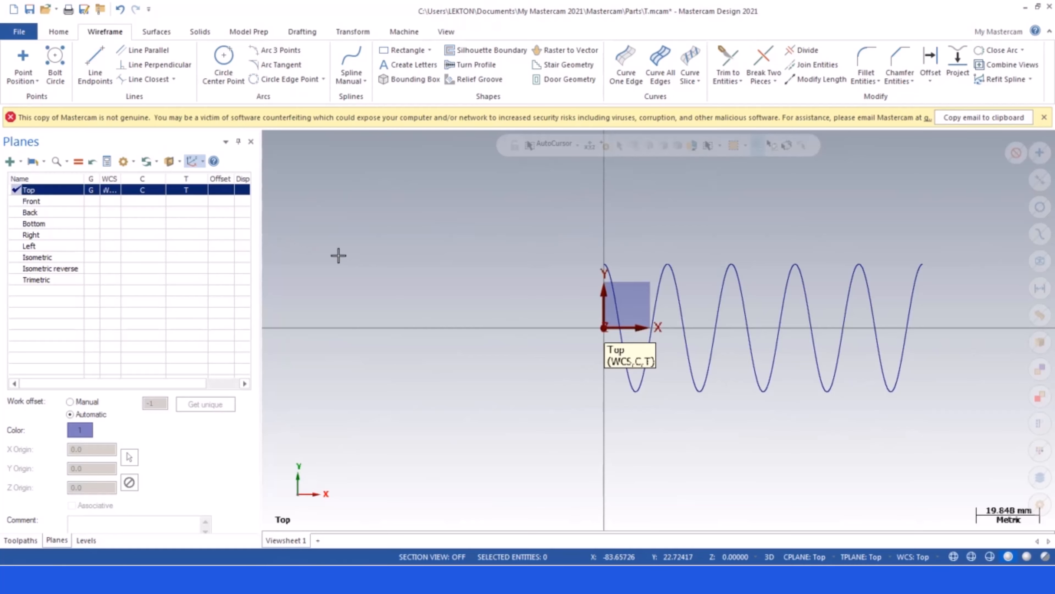
{"action": "scroll", "coordinate": [354, 241], "scroll_direction": "down", "scroll_amount": 3}
Rotate the helix 180° about the origin in the Top plane with the Move method, and clear the result colors
{"action": "left_click", "coordinate": [358, 33]}
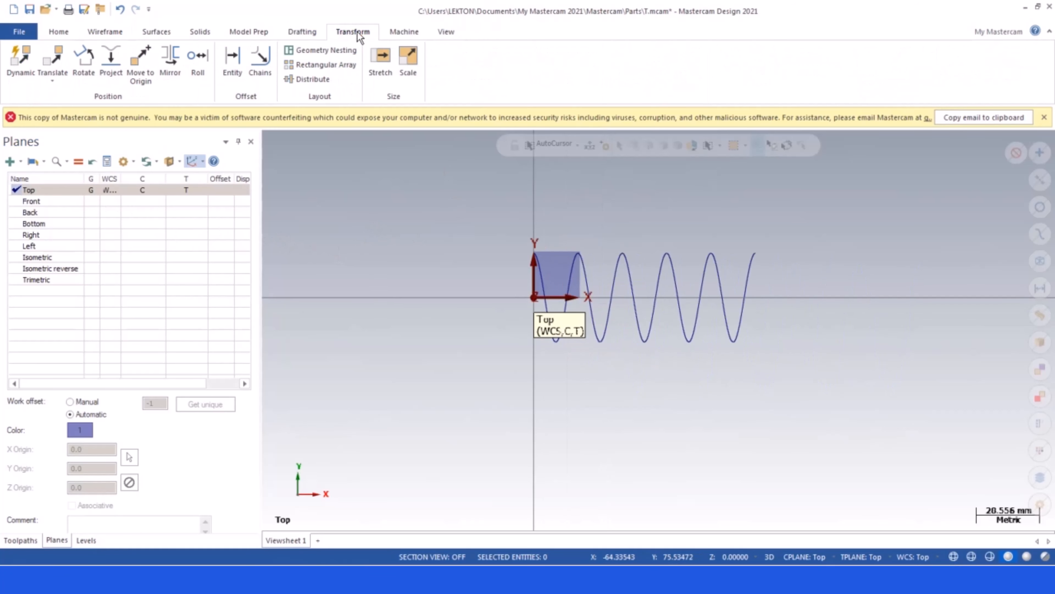
{"action": "left_click", "coordinate": [619, 271]}
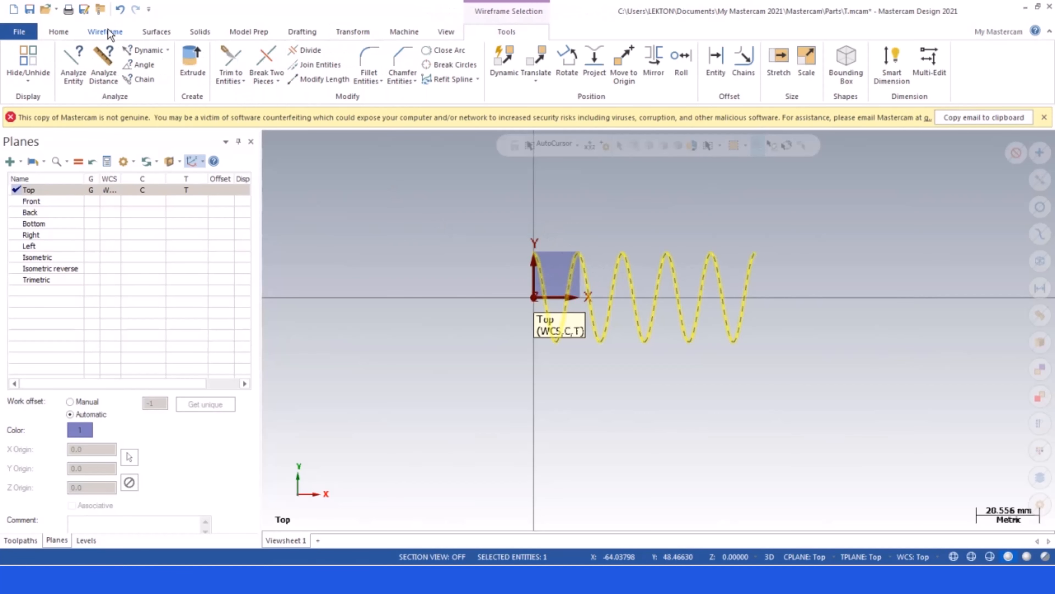
{"action": "left_click", "coordinate": [358, 33]}
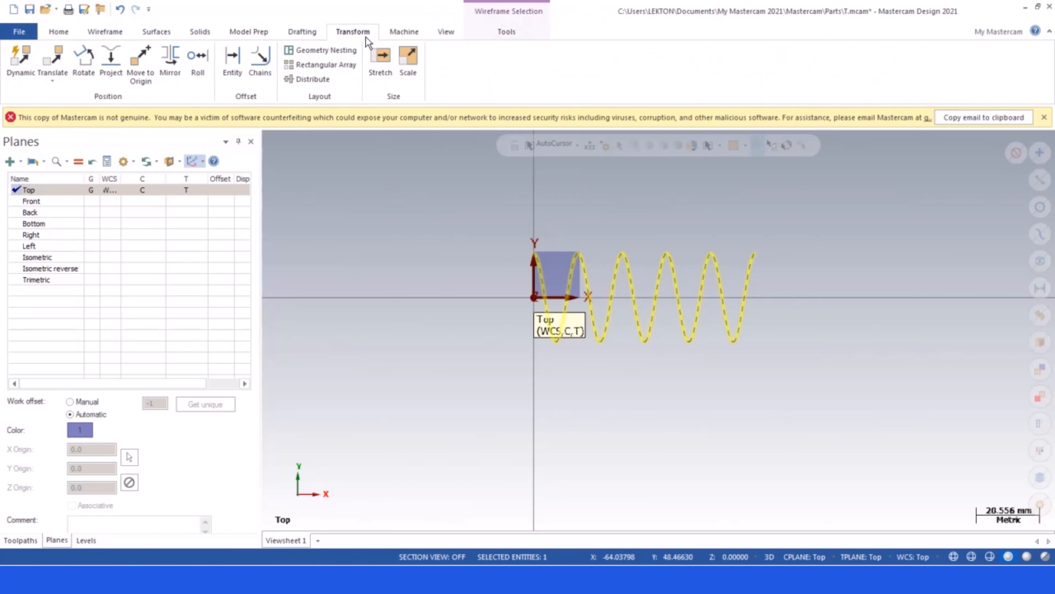
{"action": "left_click", "coordinate": [94, 55]}
{"action": "type", "text": "18"}
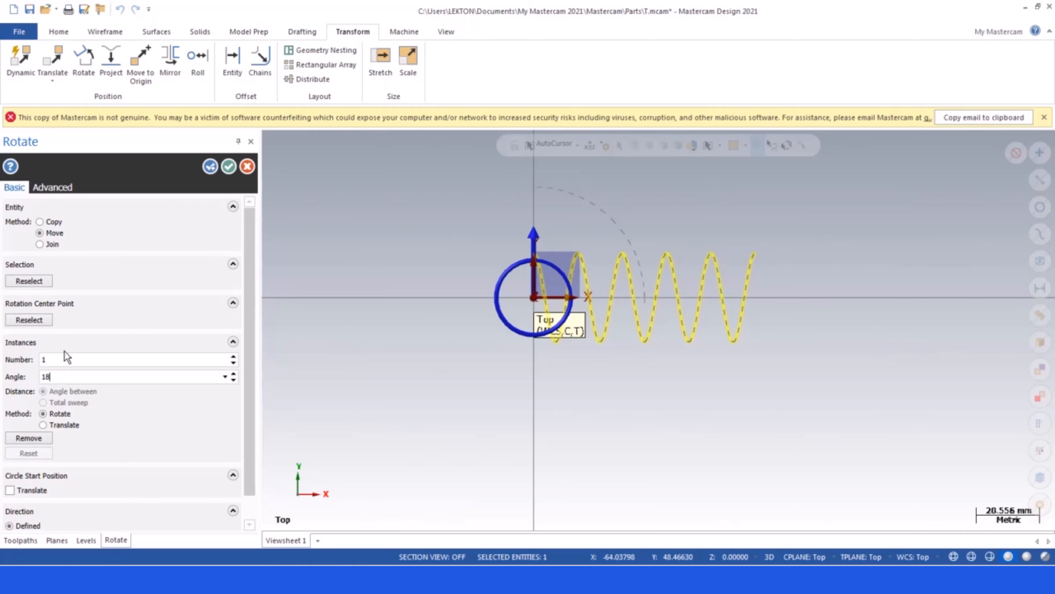
{"action": "type", "text": "0"}
{"action": "key", "text": "Return"}
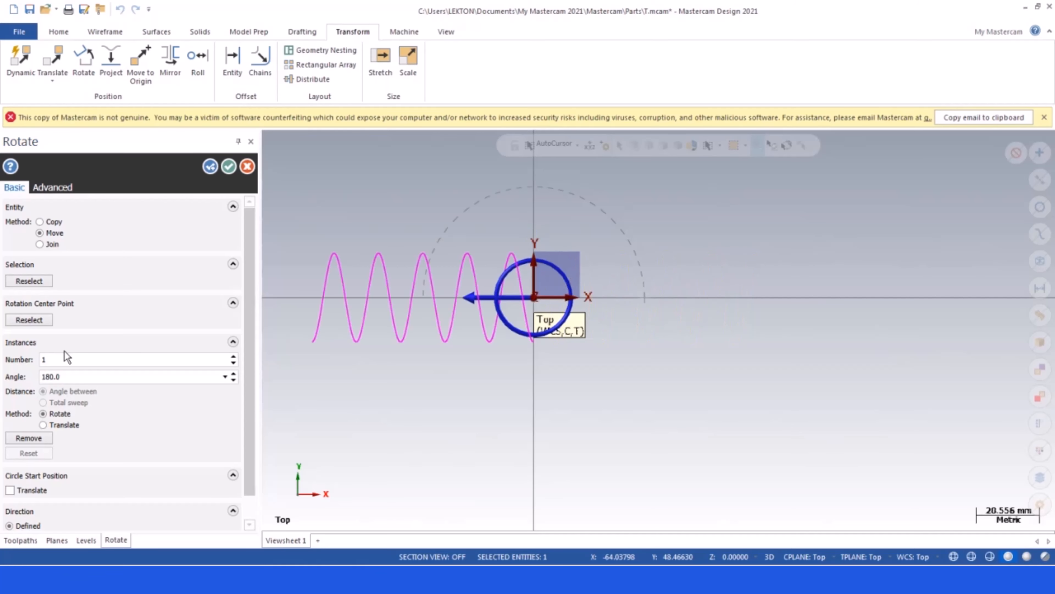
{"action": "left_click", "coordinate": [228, 166]}
{"action": "right_click", "coordinate": [378, 191]}
{"action": "scroll", "coordinate": [549, 287], "scroll_direction": "down", "scroll_amount": 4}
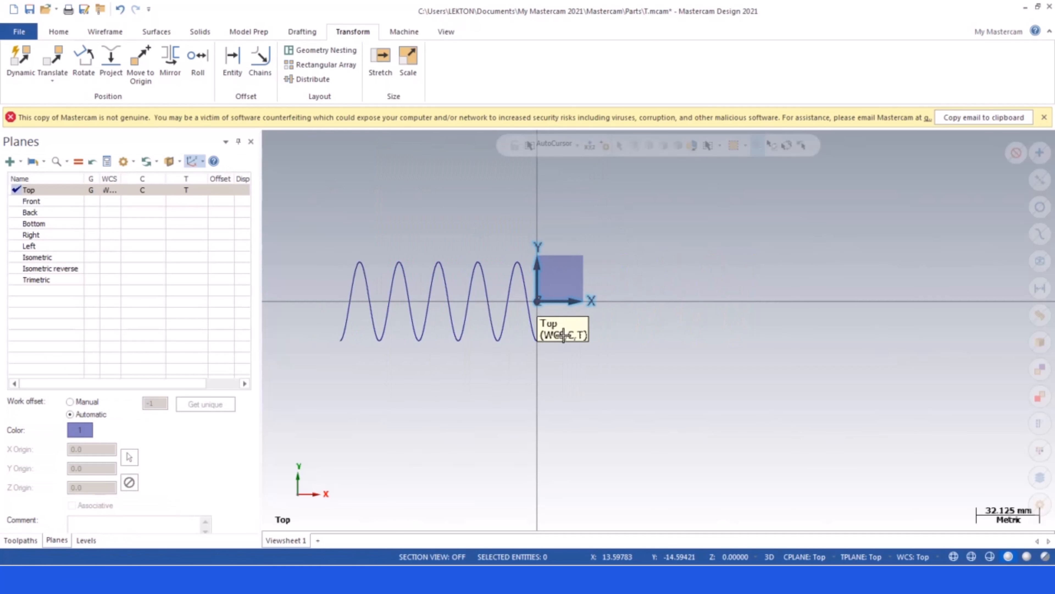
Set the graphics view to Isometric (WCS) and the construction plane to Right
{"action": "right_click", "coordinate": [421, 228]}
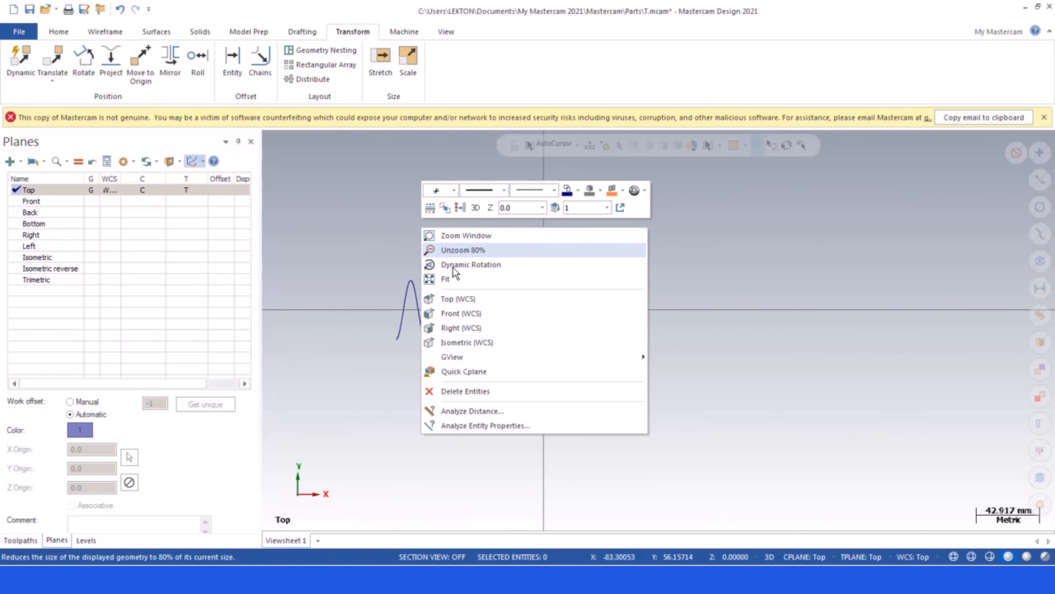
{"action": "left_click", "coordinate": [461, 342]}
{"action": "scroll", "coordinate": [530, 285], "scroll_direction": "down", "scroll_amount": 2}
{"action": "mouse_move", "coordinate": [493, 275]}
{"action": "middle_mouse_down"}
{"action": "mouse_move", "coordinate": [477, 245]}
{"action": "mouse_move", "coordinate": [502, 263]}
{"action": "middle_mouse_up"}
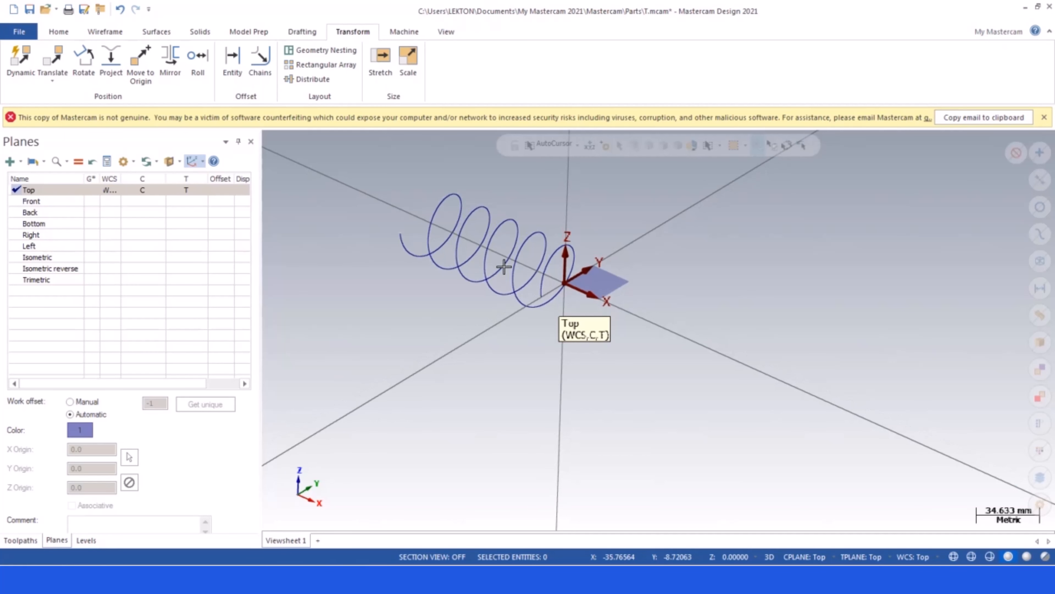
{"action": "scroll", "coordinate": [523, 231], "scroll_direction": "up", "scroll_amount": 2}
{"action": "left_click", "coordinate": [799, 555]}
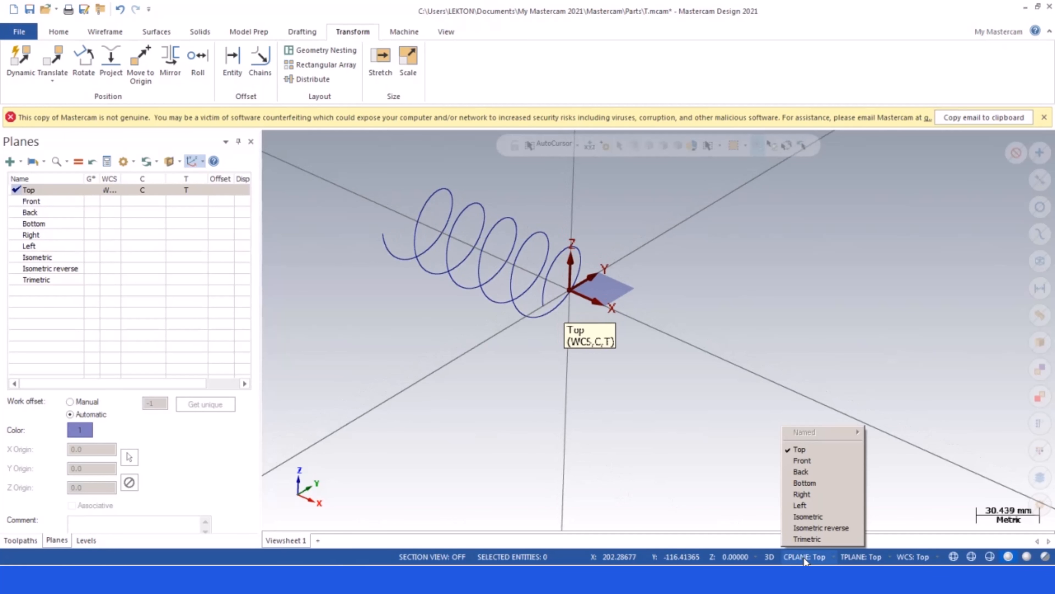
{"action": "left_click", "coordinate": [823, 494]}
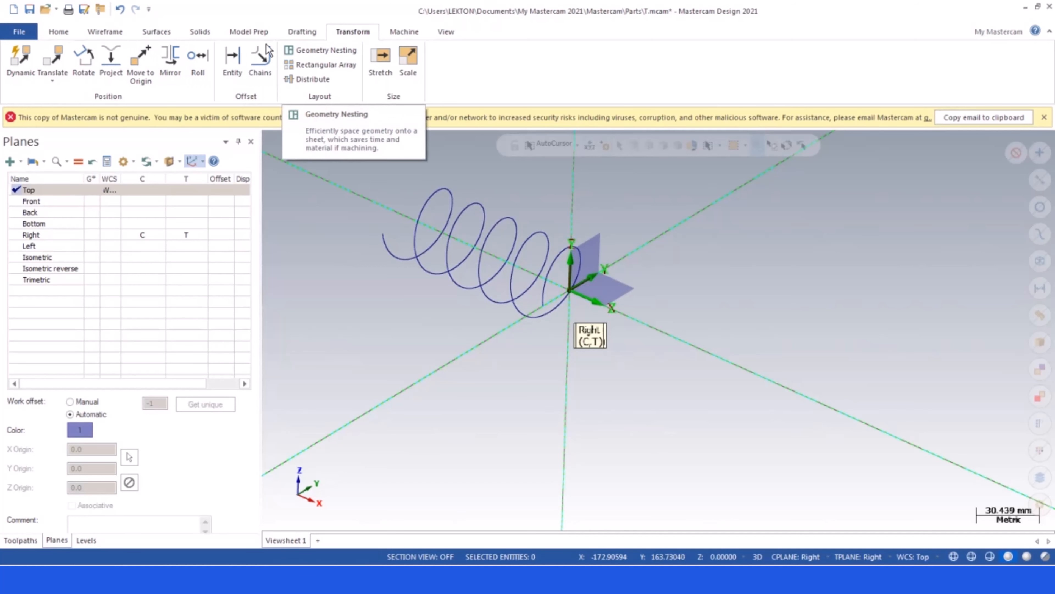
Rotate the helix 90° about the origin in the Right plane with the Move method, and clear the result colors
{"action": "left_click", "coordinate": [83, 60]}
{"action": "left_click", "coordinate": [465, 208]}
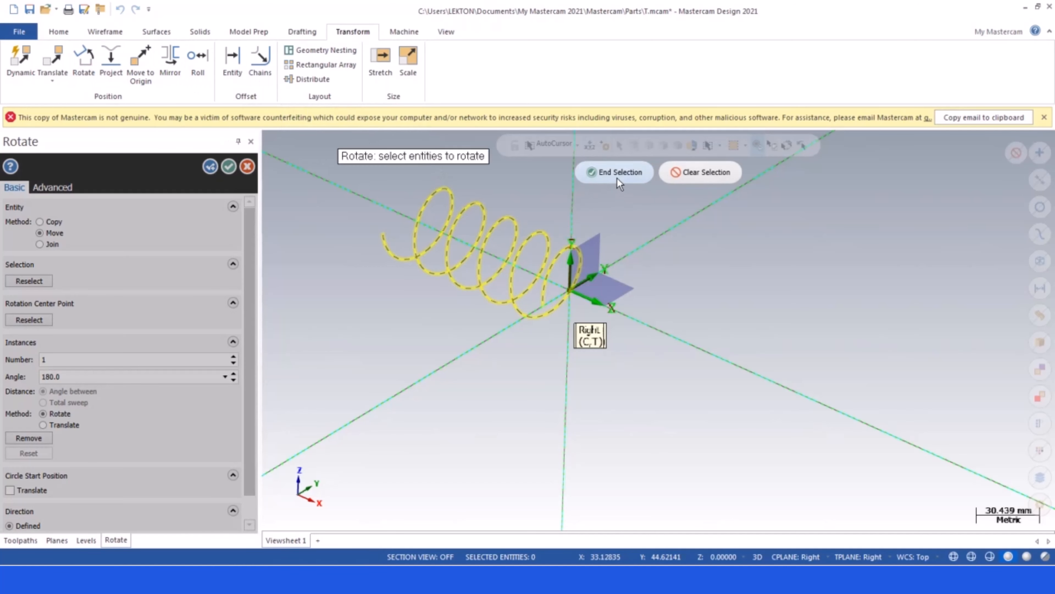
{"action": "left_click", "coordinate": [617, 179]}
{"action": "type", "text": "90"}
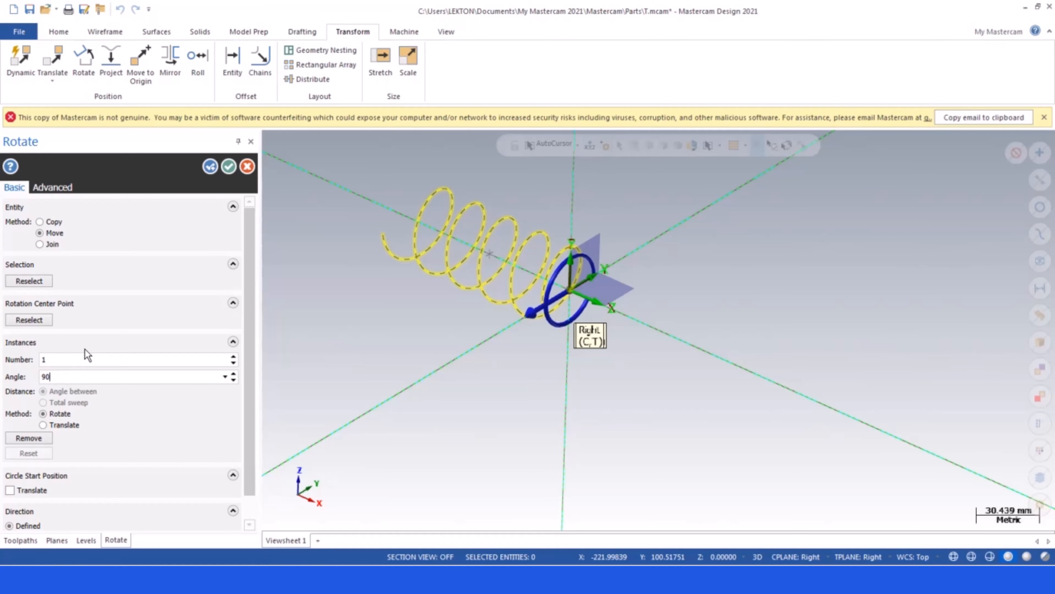
{"action": "key", "text": "Tab"}
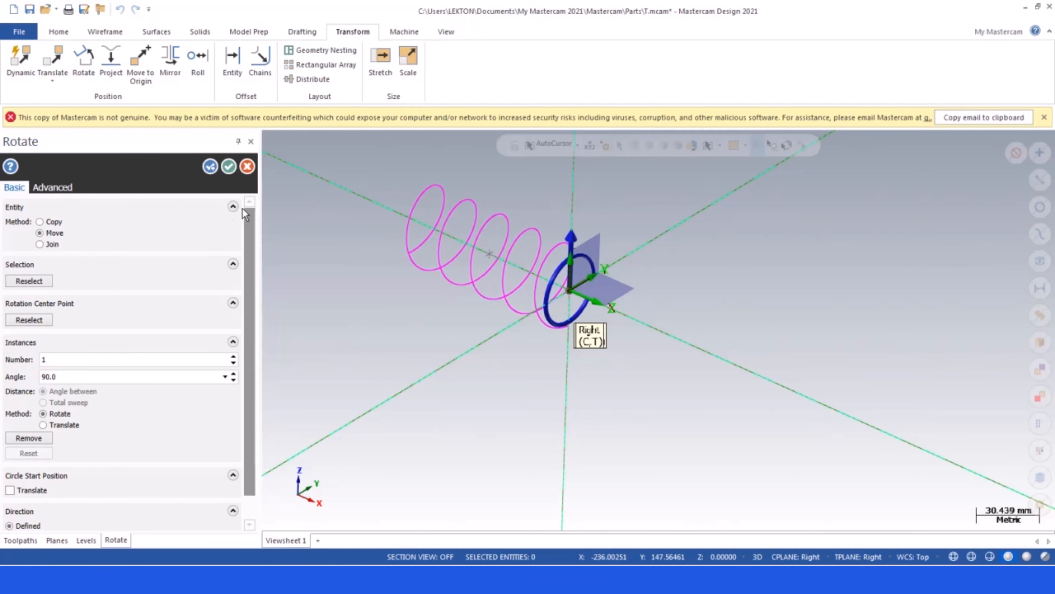
{"action": "left_click", "coordinate": [228, 166]}
{"action": "right_click", "coordinate": [376, 176]}
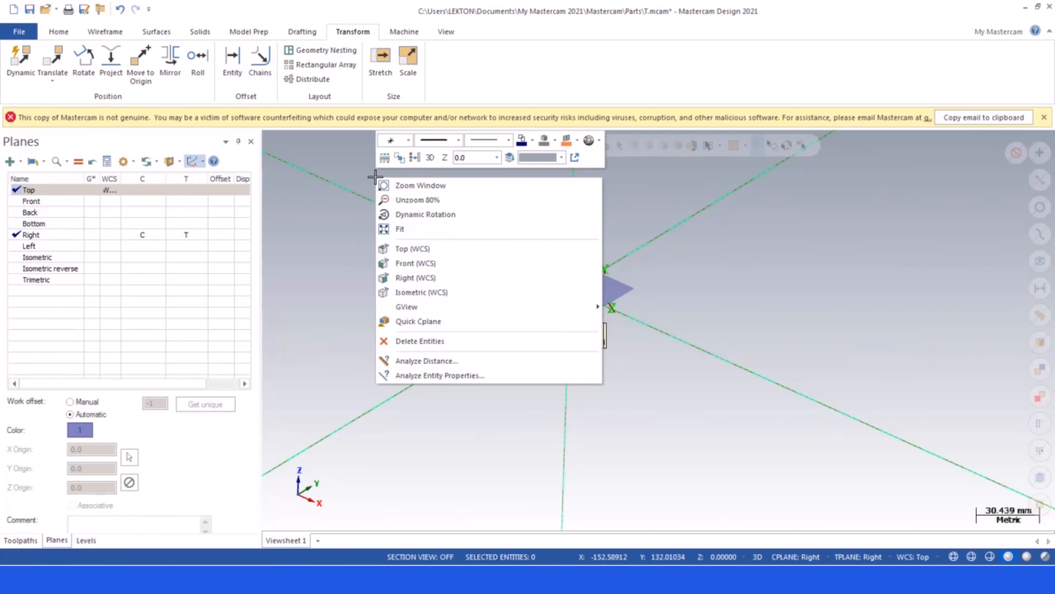
{"action": "left_click", "coordinate": [414, 158]}
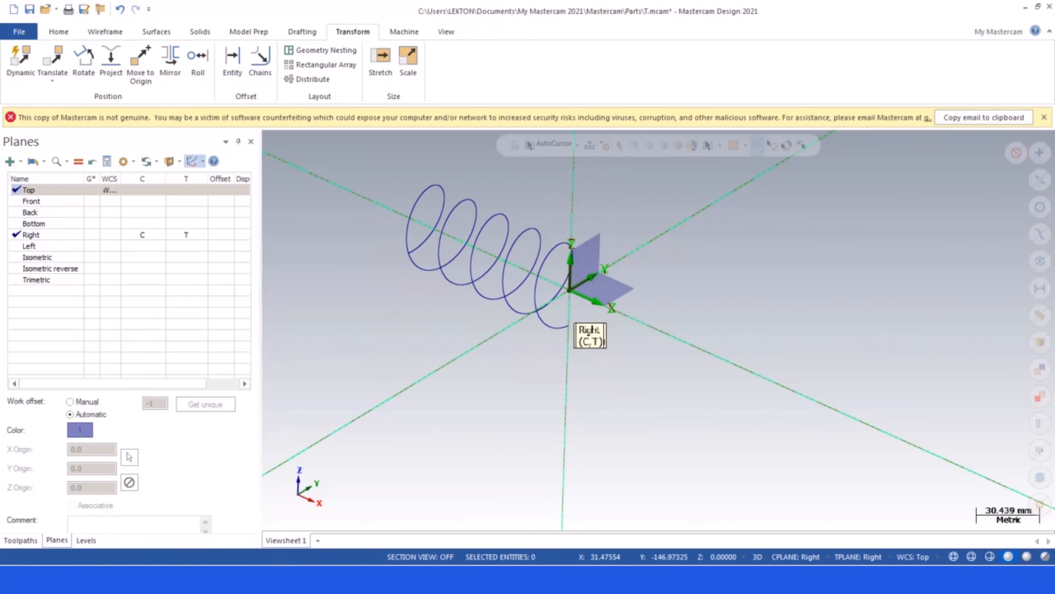
Return the construction plane to Top and check the orientation of the helix ends
{"action": "left_click", "coordinate": [796, 556]}
{"action": "left_click", "coordinate": [798, 450]}
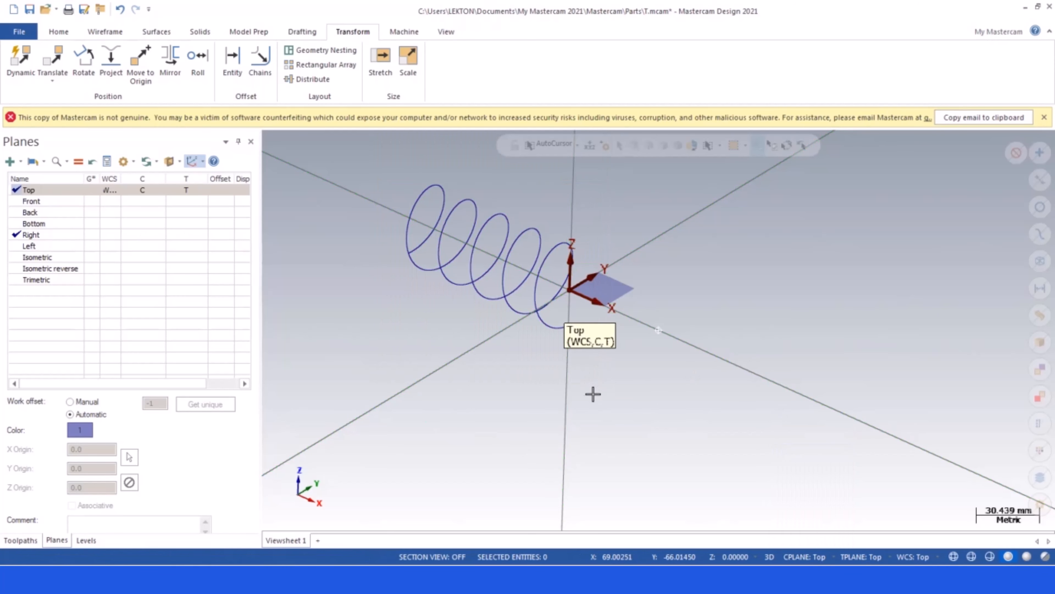
{"action": "mouse_move", "coordinate": [593, 394]}
{"action": "middle_mouse_down"}
{"action": "mouse_move", "coordinate": [560, 409]}
{"action": "mouse_move", "coordinate": [610, 393]}
{"action": "mouse_move", "coordinate": [605, 403]}
{"action": "middle_mouse_up"}
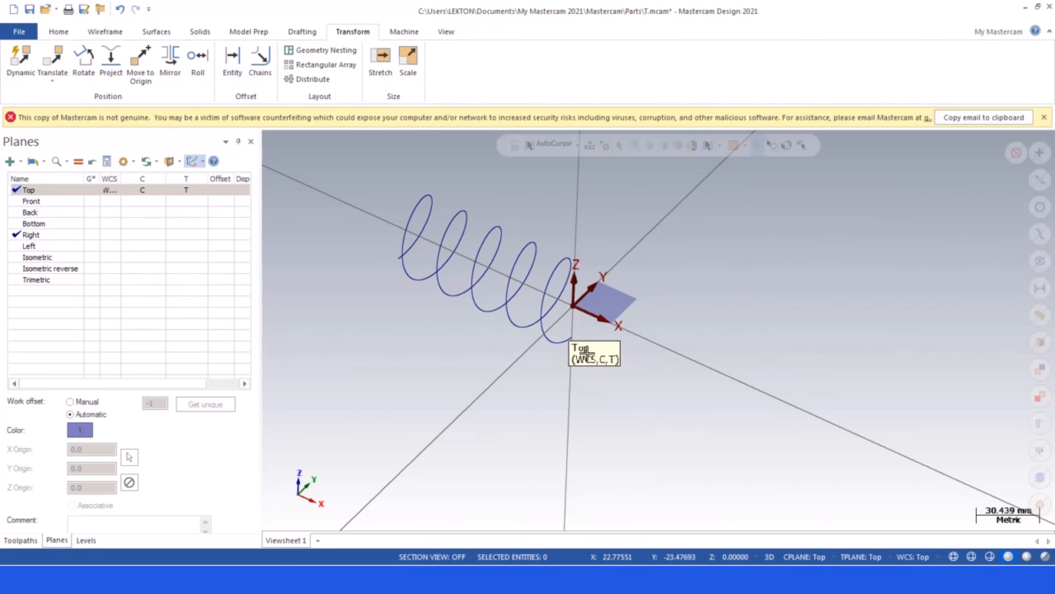
{"action": "middle_click_drag", "start_coordinate": [585, 354], "coordinate": [623, 412]}
Set the construction plane to Right and rotate the helix another 180° about the origin with the Move method
{"action": "left_click", "coordinate": [804, 556]}
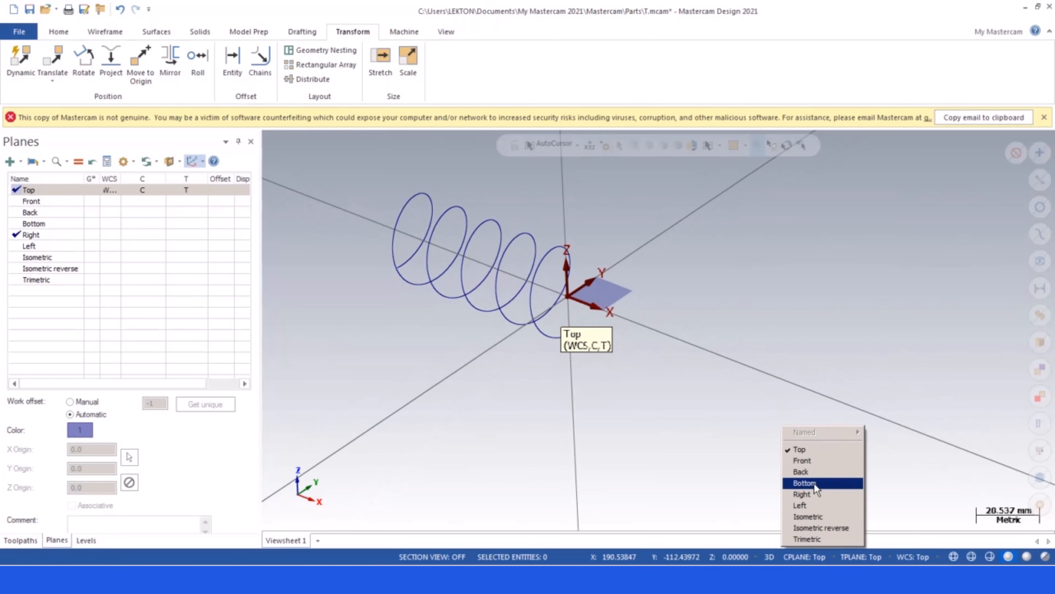
{"action": "left_click", "coordinate": [814, 494]}
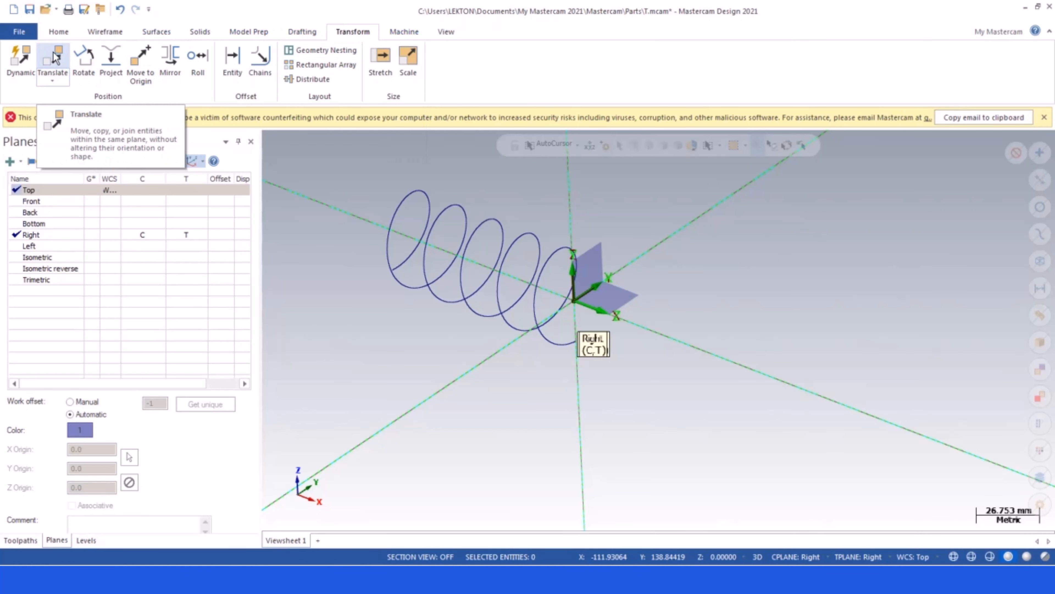
{"action": "left_click", "coordinate": [86, 57]}
{"action": "left_click", "coordinate": [447, 214]}
{"action": "left_click", "coordinate": [589, 174]}
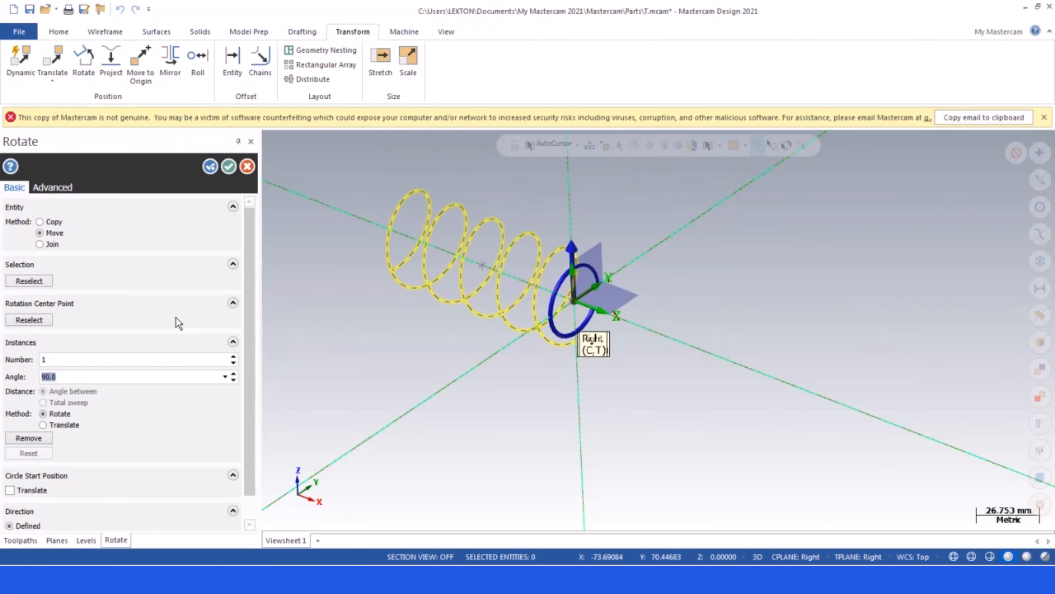
{"action": "type", "text": "18"}
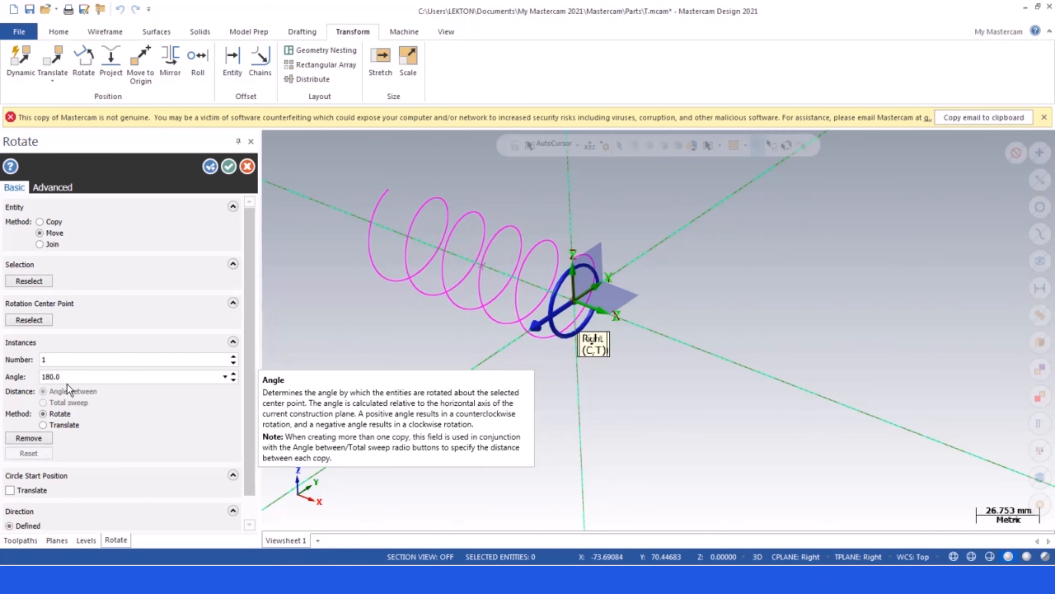
{"action": "left_click", "coordinate": [228, 166]}
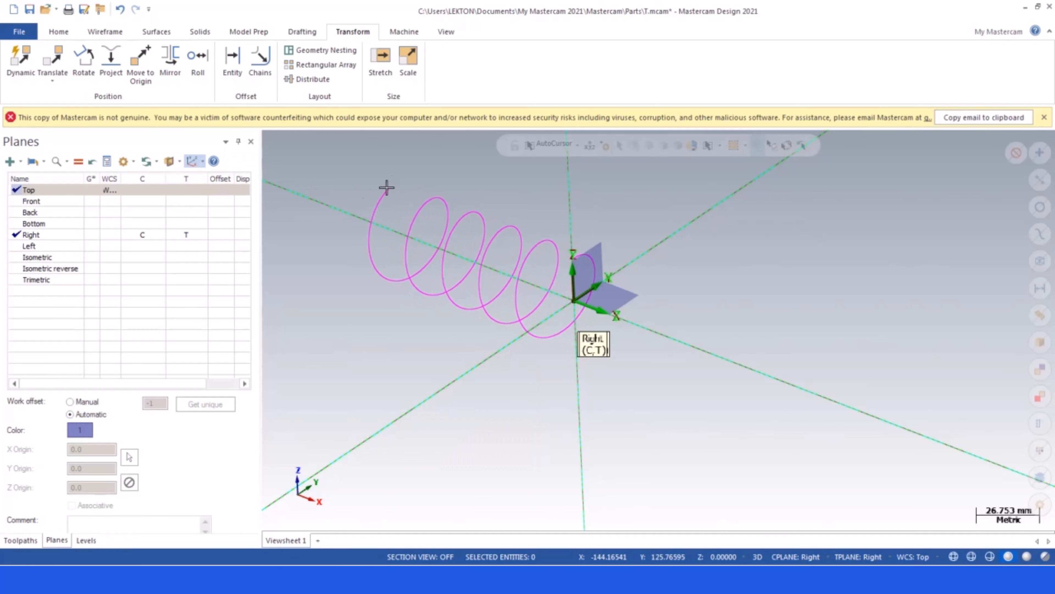
Set the construction and tool planes back to Top and clear the helix's result colors
{"action": "left_click", "coordinate": [150, 192]}
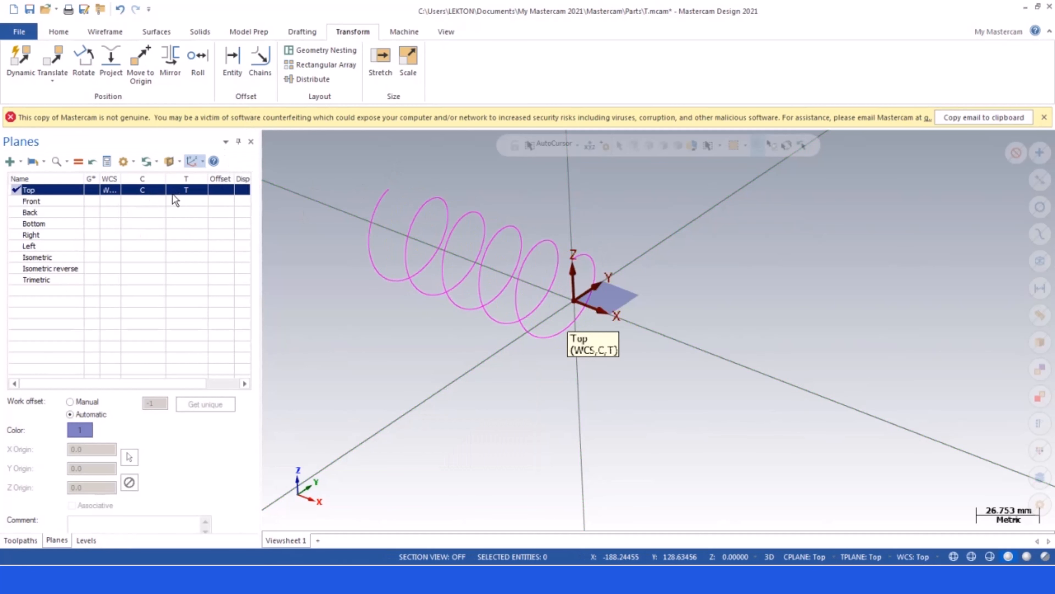
{"action": "right_click", "coordinate": [393, 318]}
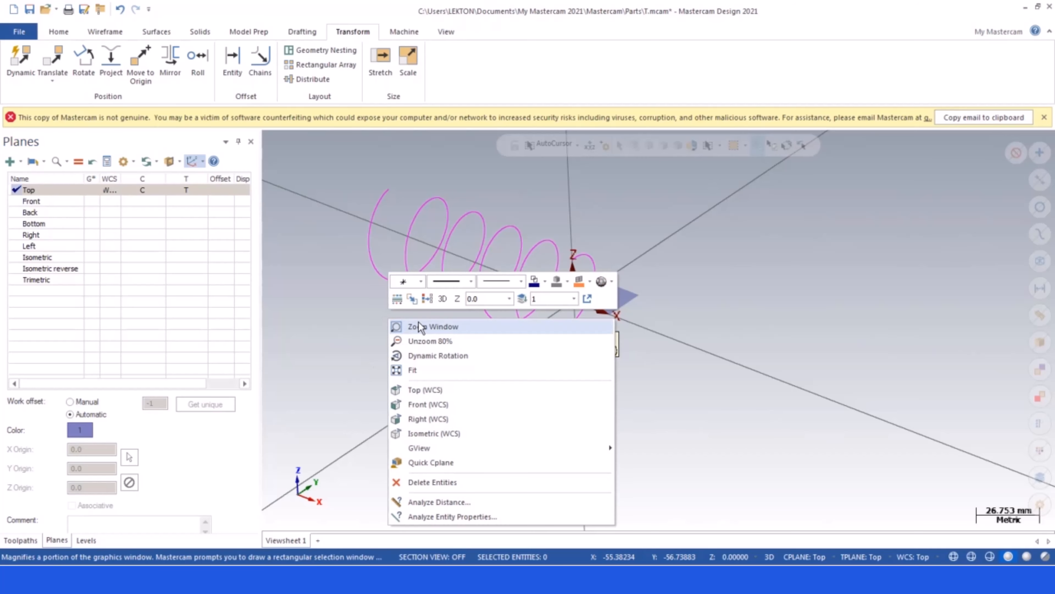
{"action": "left_click", "coordinate": [430, 297]}
{"action": "scroll", "coordinate": [527, 381], "scroll_direction": "down", "scroll_amount": 2}
{"action": "scroll", "coordinate": [518, 353], "scroll_direction": "up", "scroll_amount": 3}
{"action": "scroll", "coordinate": [623, 343], "scroll_direction": "down", "scroll_amount": 2}
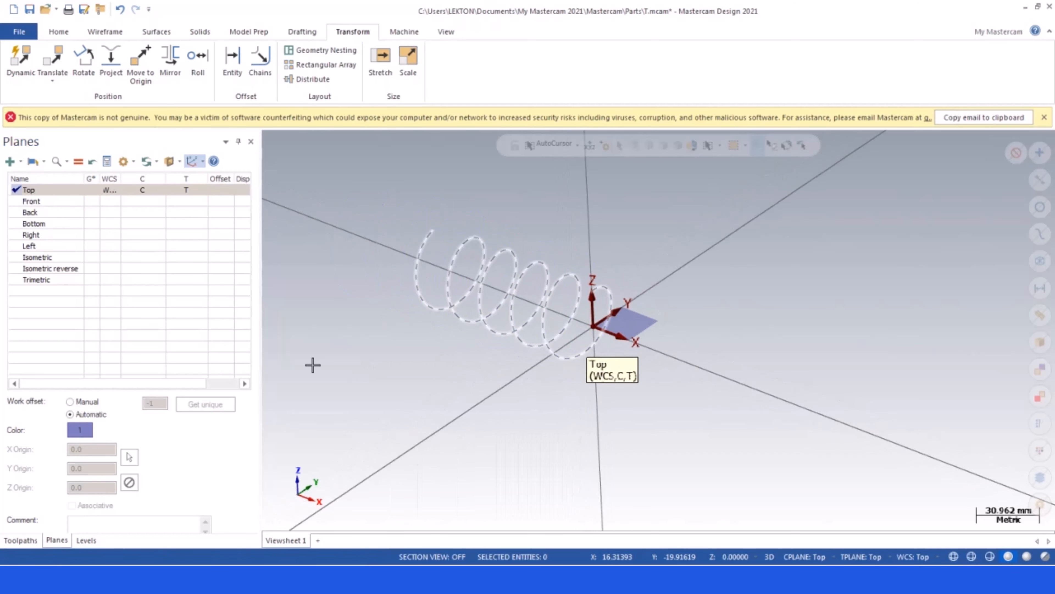
Add a machine group using the default mill definition for the part
{"action": "left_click", "coordinate": [19, 539]}
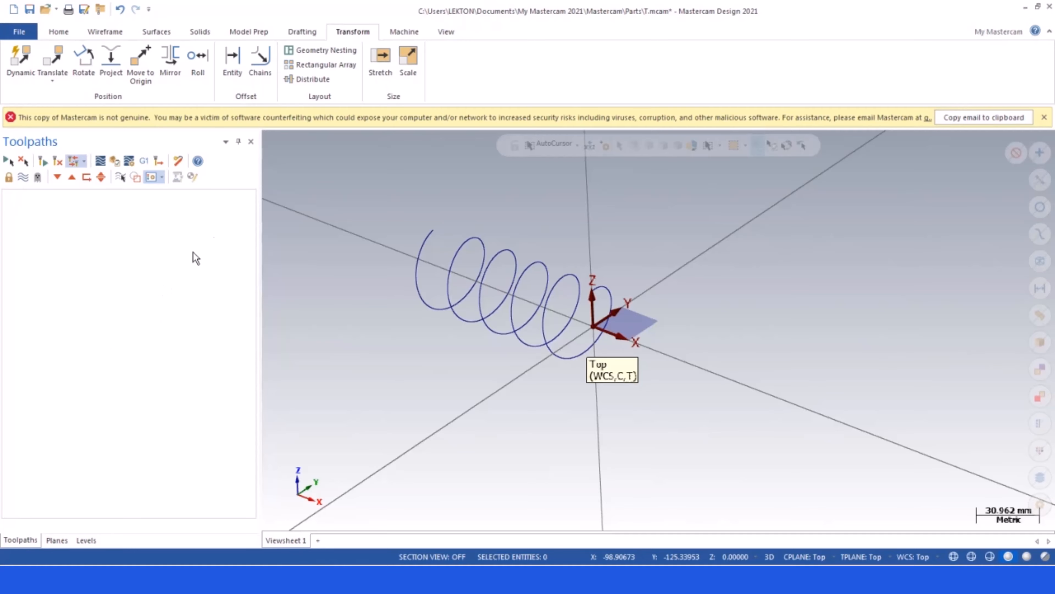
{"action": "left_click", "coordinate": [403, 34]}
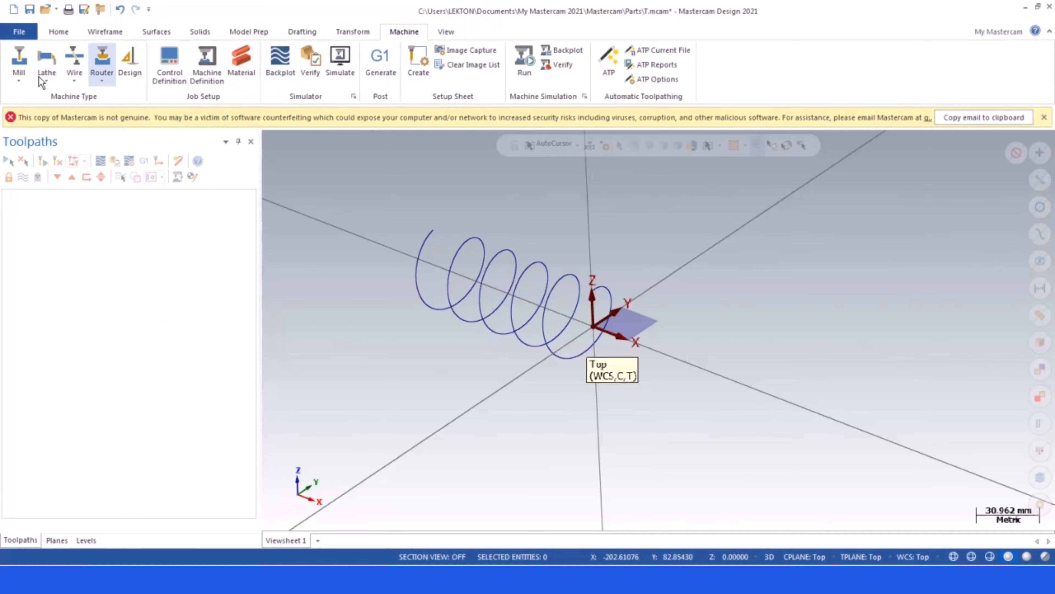
{"action": "left_click", "coordinate": [19, 63]}
{"action": "left_click", "coordinate": [30, 92]}
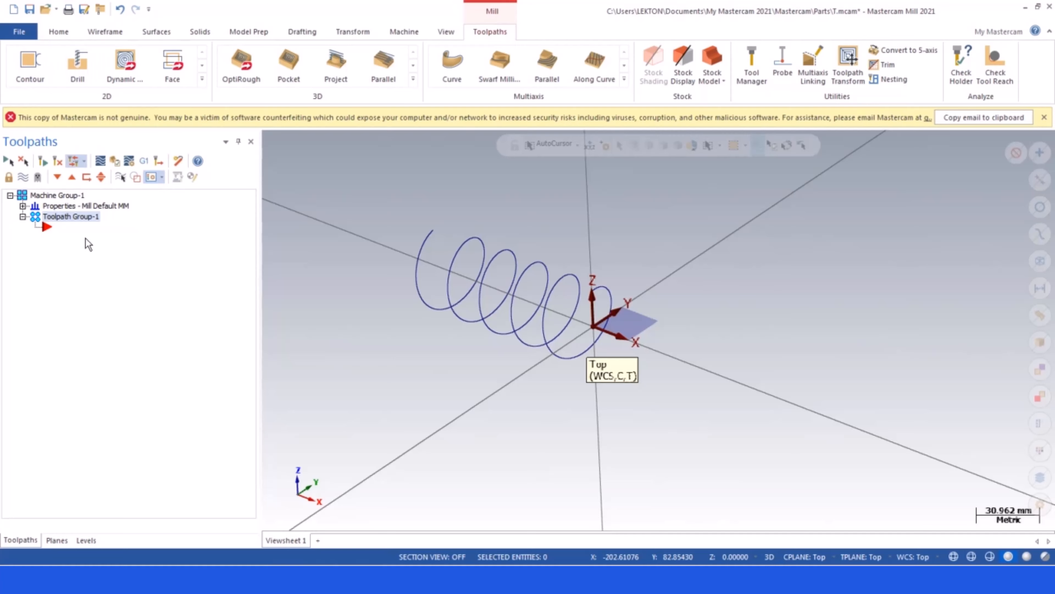
Create a Contour mill toolpath in Toolpath Group-1 with the helix as its 3D wireframe chain
{"action": "right_click", "coordinate": [61, 223]}
{"action": "mouse_move", "coordinate": [104, 230]}
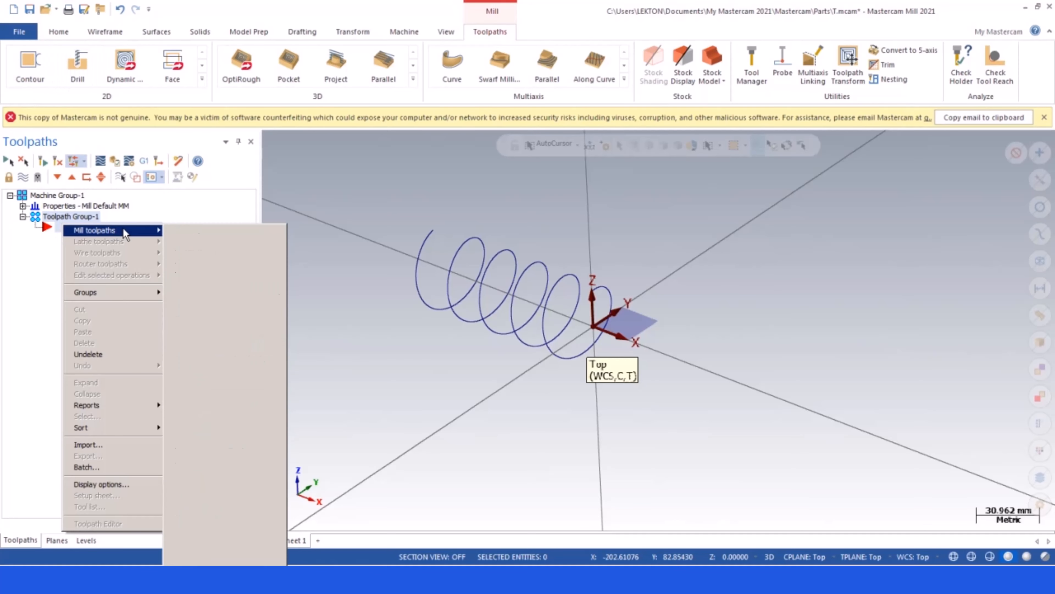
{"action": "left_click", "coordinate": [189, 230]}
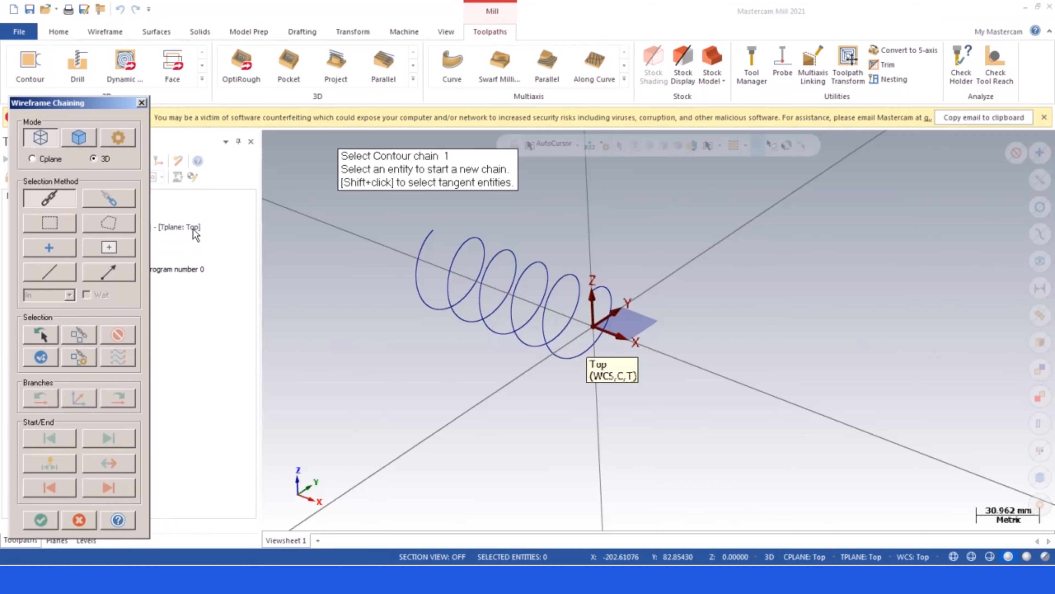
{"action": "left_click", "coordinate": [568, 278]}
{"action": "scroll", "coordinate": [535, 357], "scroll_direction": "up", "scroll_amount": 1}
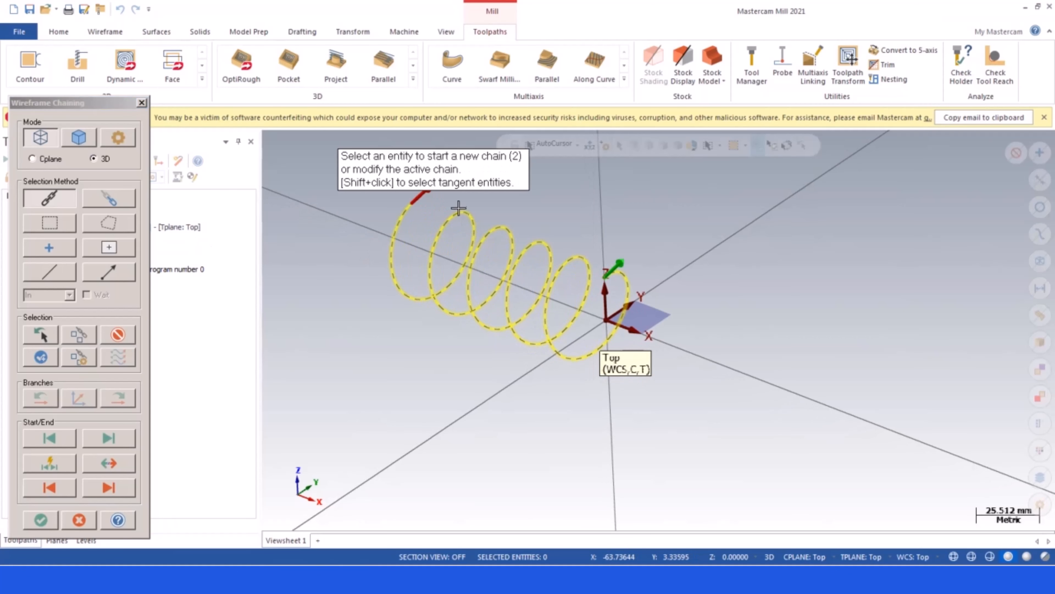
{"action": "scroll", "coordinate": [469, 258], "scroll_direction": "down", "scroll_amount": 2}
{"action": "middle_click_drag", "start_coordinate": [447, 302], "coordinate": [502, 255]}
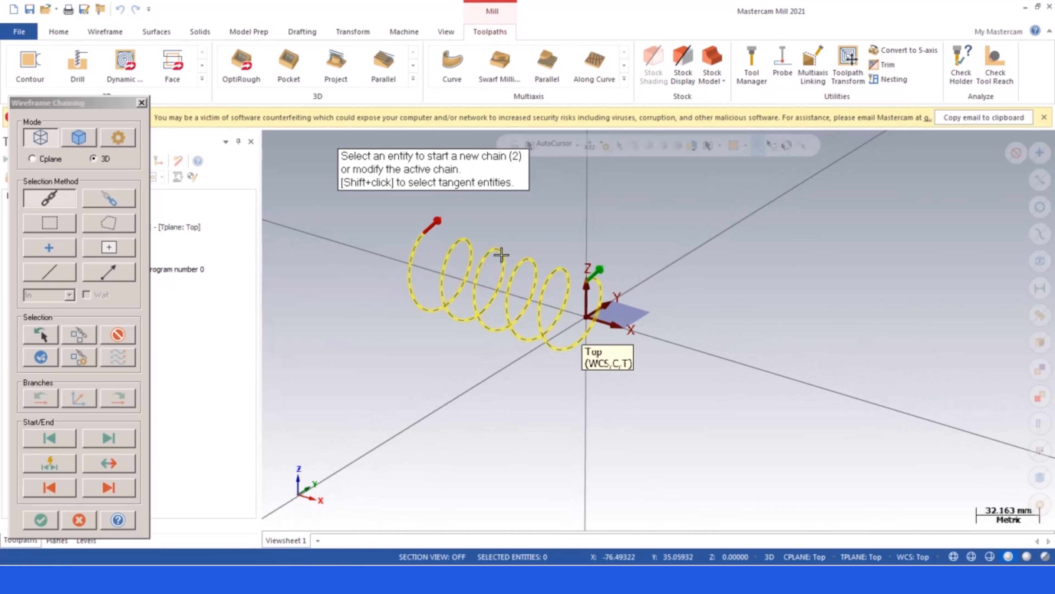
{"action": "left_click", "coordinate": [37, 519]}
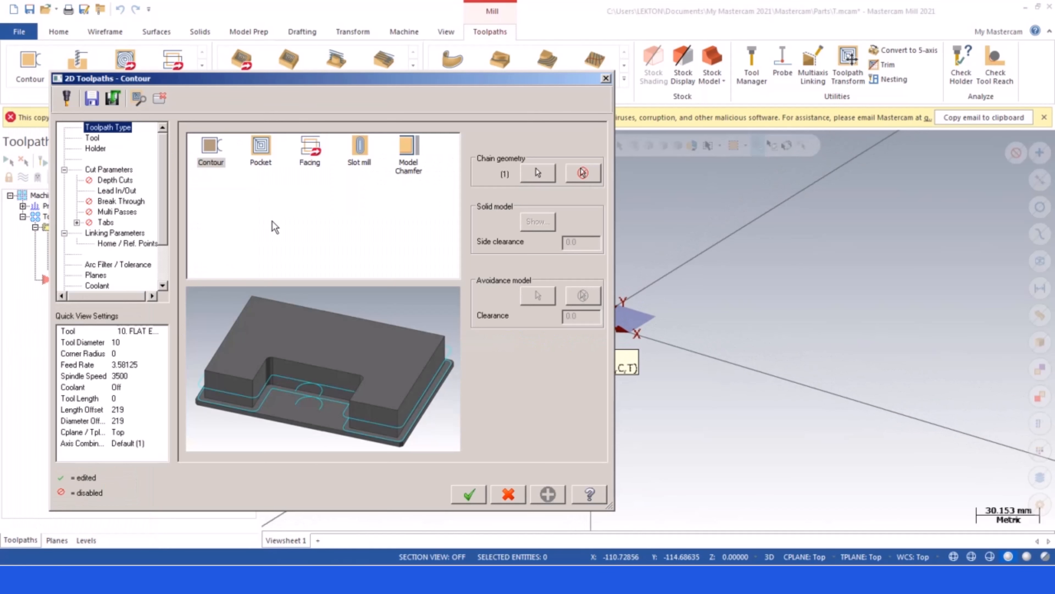
{"action": "left_click", "coordinate": [90, 139]}
{"action": "right_click", "coordinate": [222, 171]}
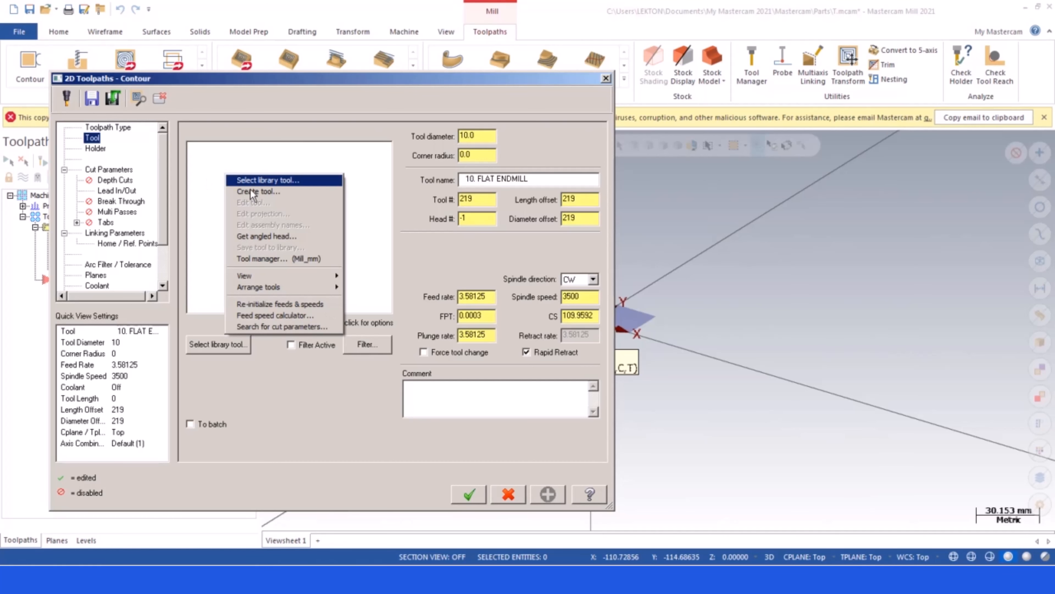
{"action": "left_click", "coordinate": [251, 190]}
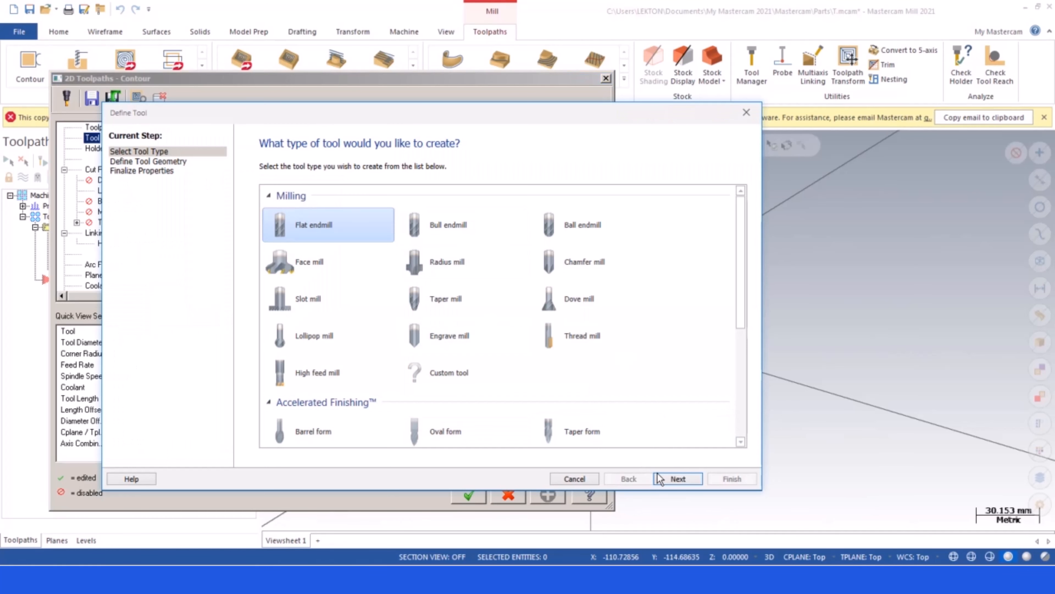
{"action": "left_click", "coordinate": [678, 478]}
{"action": "left_click", "coordinate": [427, 229]}
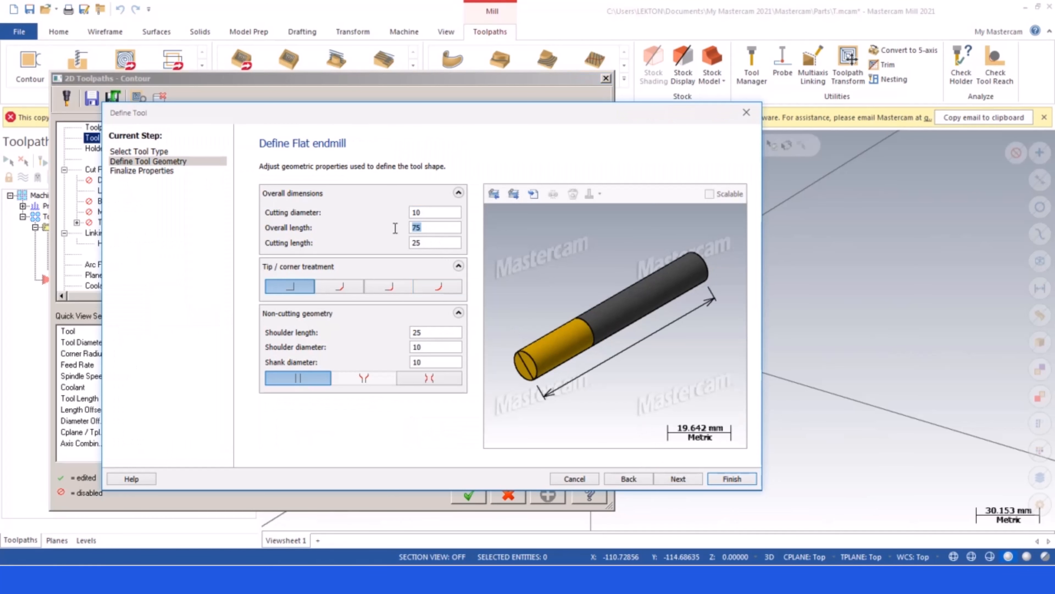
{"action": "left_click", "coordinate": [409, 241]}
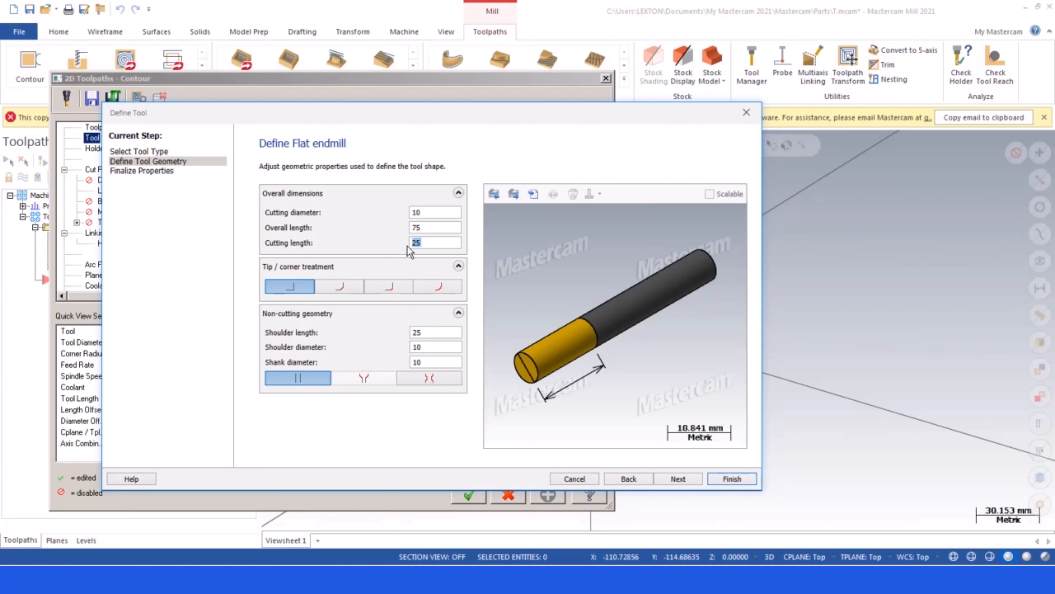
{"action": "type", "text": "5"}
{"action": "left_click", "coordinate": [421, 228]}
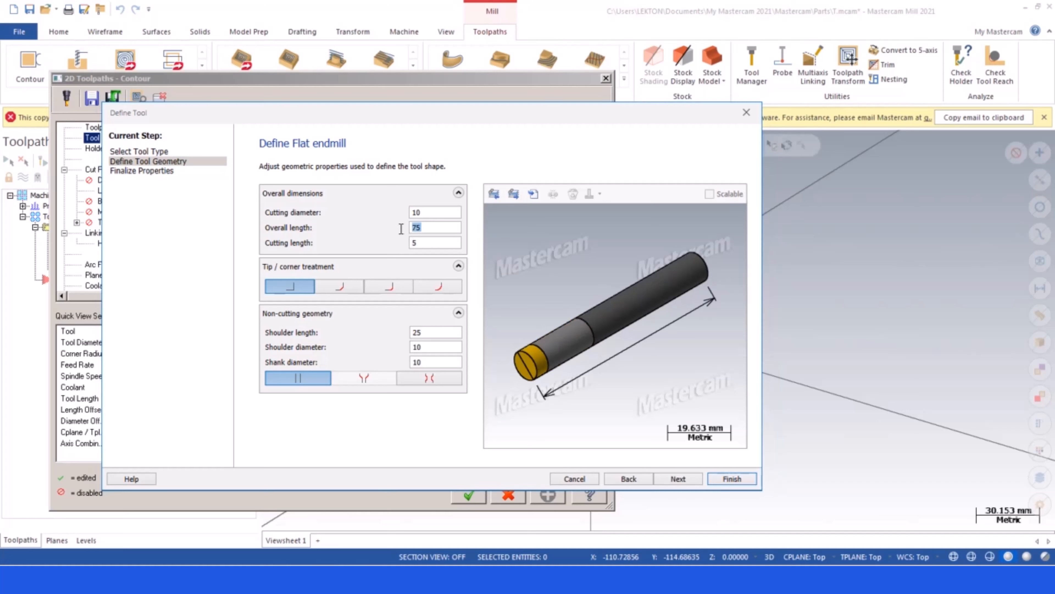
{"action": "type", "text": "10"}
{"action": "left_click", "coordinate": [434, 215]}
{"action": "type", "text": "1"}
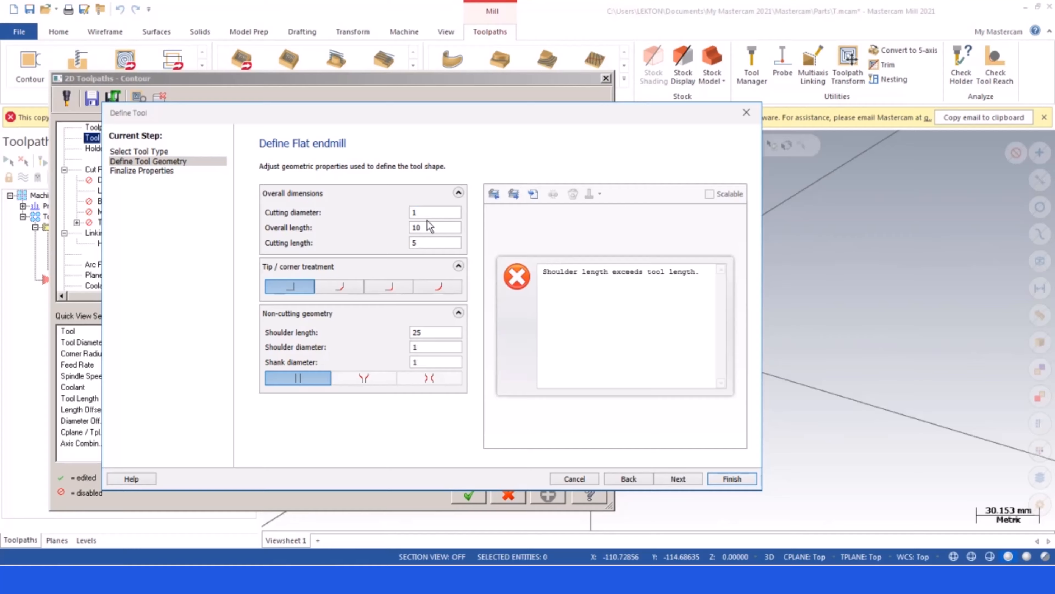
{"action": "left_click", "coordinate": [427, 228]}
{"action": "type", "text": "15"}
{"action": "left_click", "coordinate": [746, 113]}
Start defining a new flat endmill with a cutting length of 5 and a shoulder length of 10
{"action": "right_click", "coordinate": [246, 178]}
{"action": "left_click", "coordinate": [282, 197]}
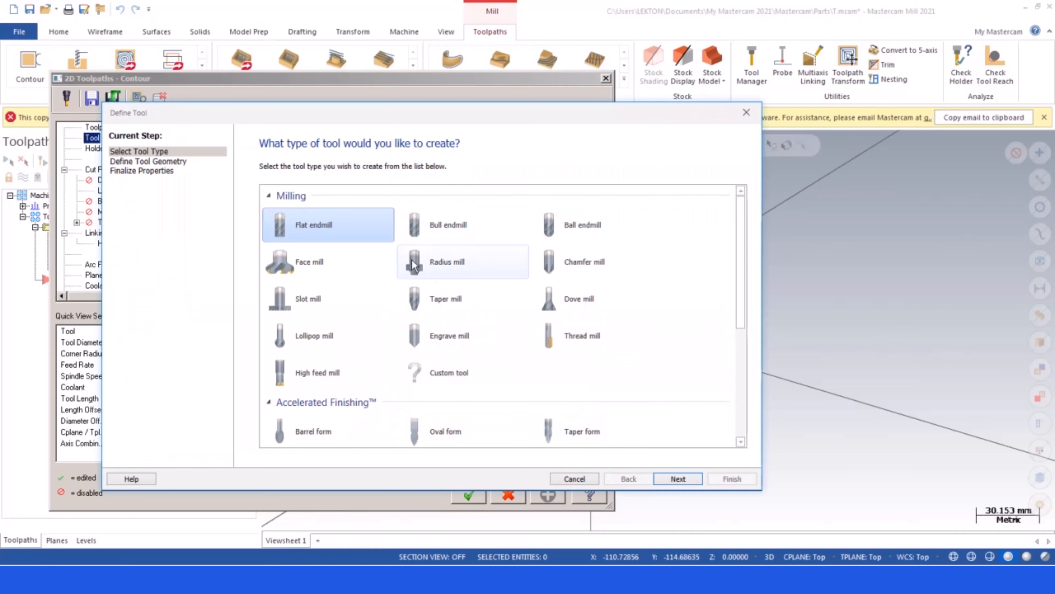
{"action": "left_click", "coordinate": [677, 479]}
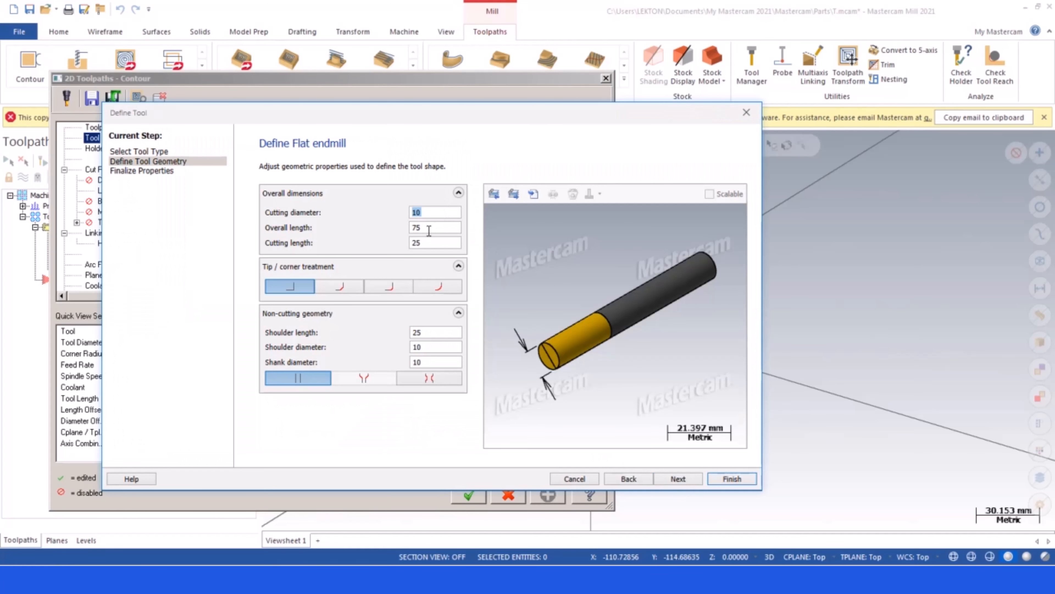
{"action": "left_click", "coordinate": [429, 228]}
{"action": "left_click", "coordinate": [427, 245]}
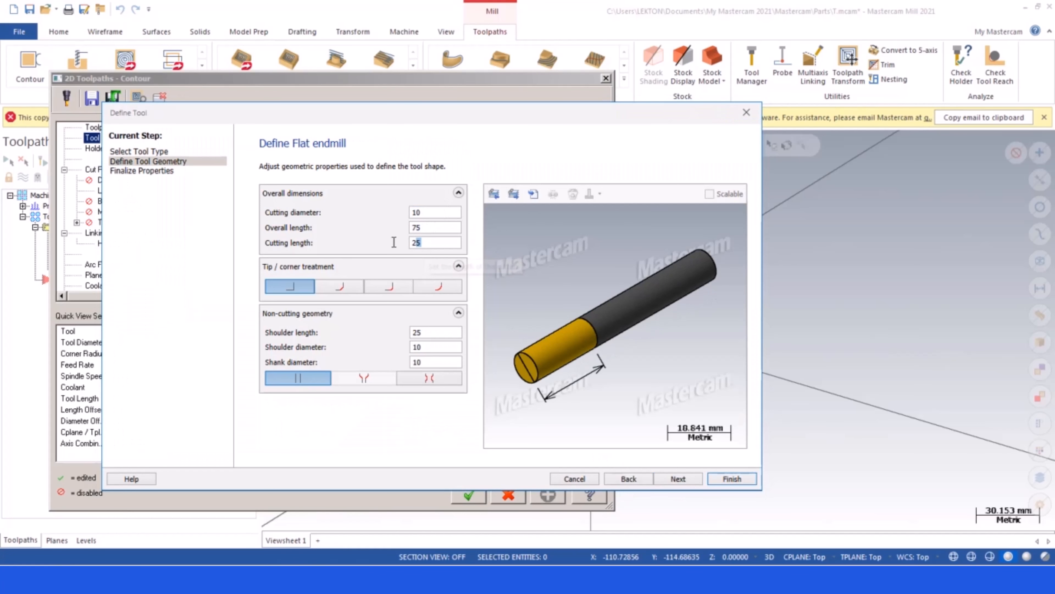
{"action": "type", "text": "5"}
{"action": "left_click", "coordinate": [439, 227]}
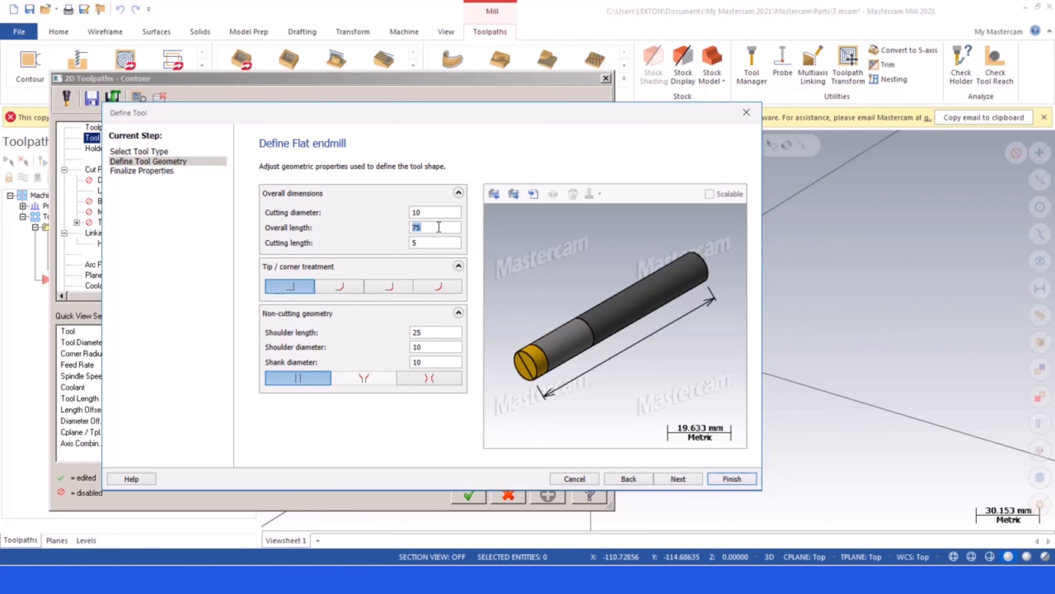
{"action": "left_click", "coordinate": [426, 332]}
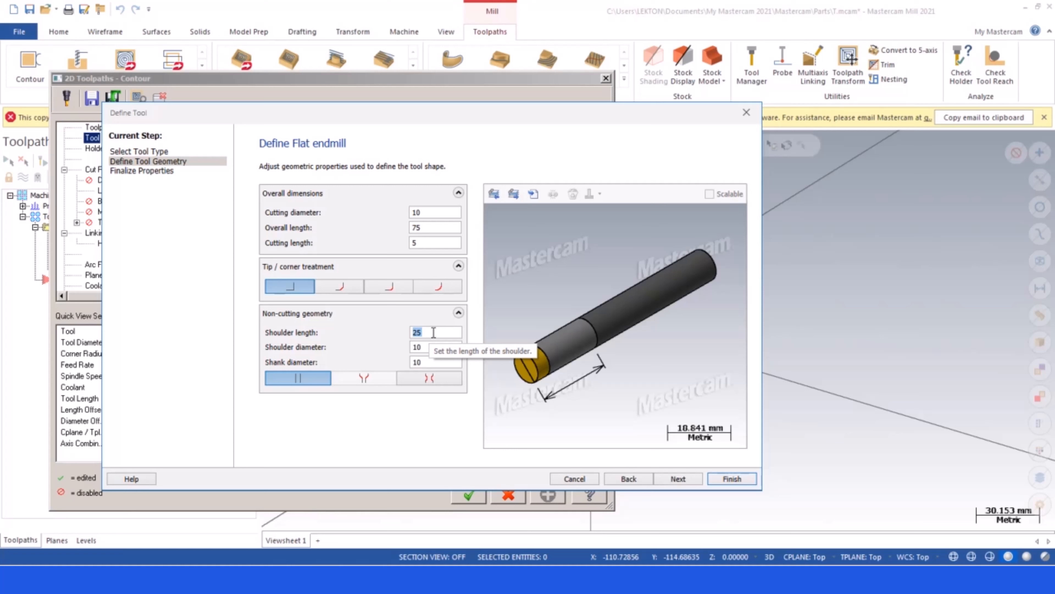
{"action": "type", "text": "10"}
{"action": "left_click", "coordinate": [429, 346]}
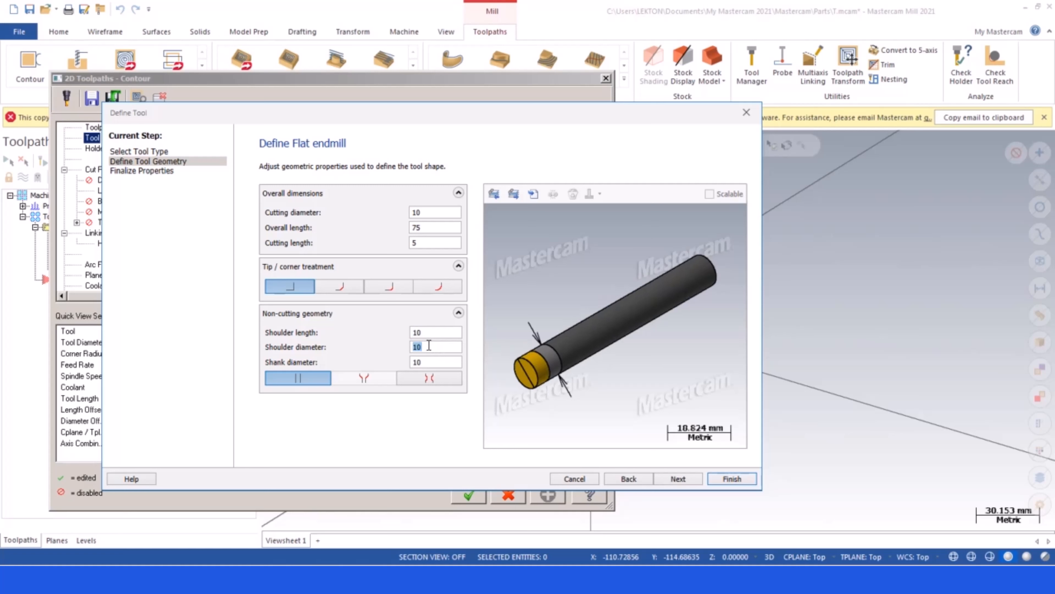
{"action": "left_click", "coordinate": [429, 361]}
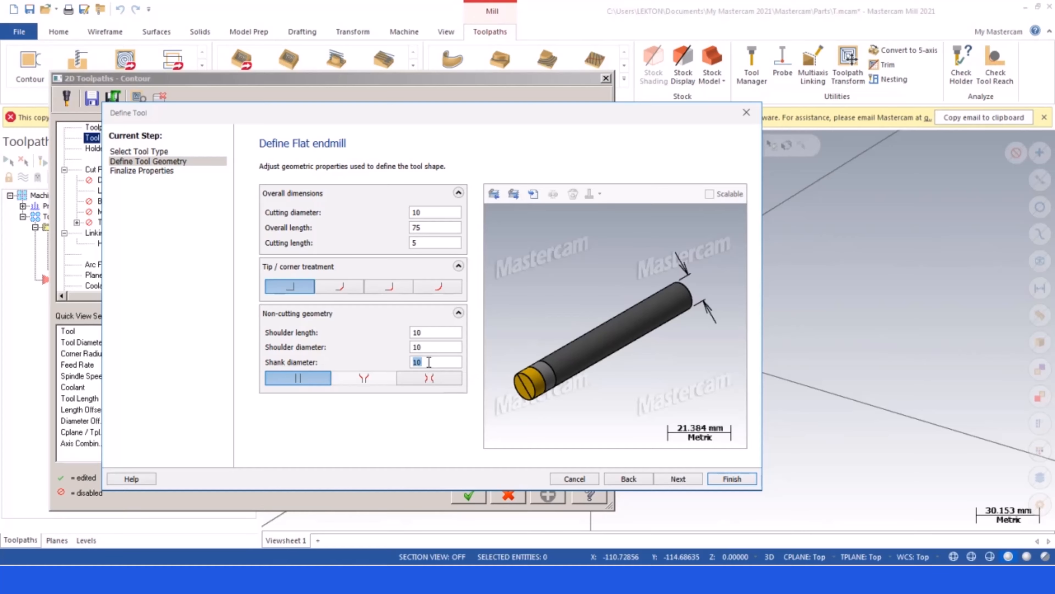
Set the new endmill's cutting diameter to 1 and its overall length to 15
{"action": "left_click", "coordinate": [426, 228]}
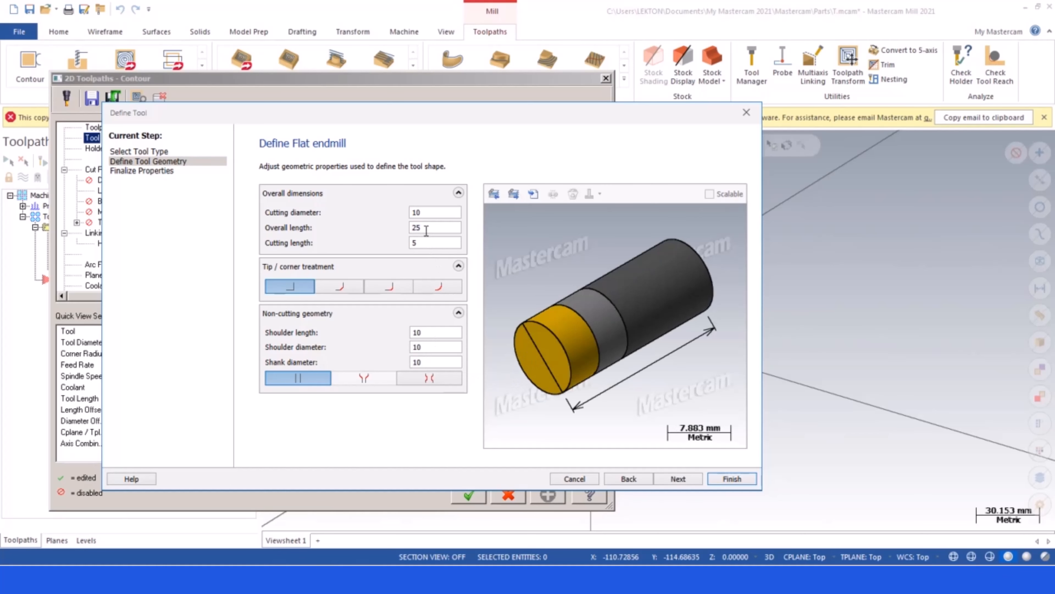
{"action": "left_click", "coordinate": [429, 216]}
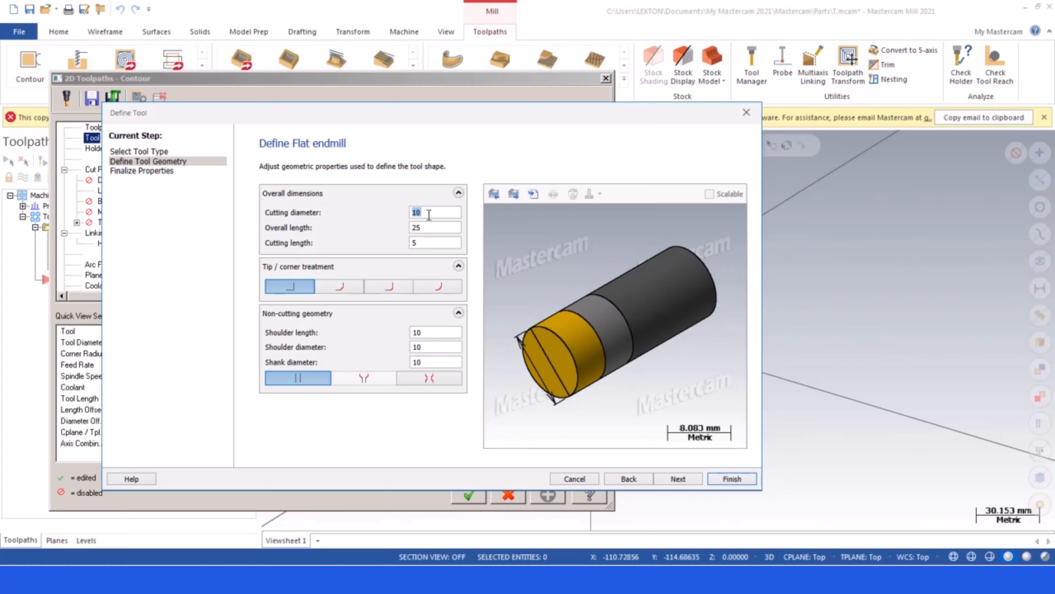
{"action": "type", "text": "1"}
{"action": "left_click", "coordinate": [434, 230]}
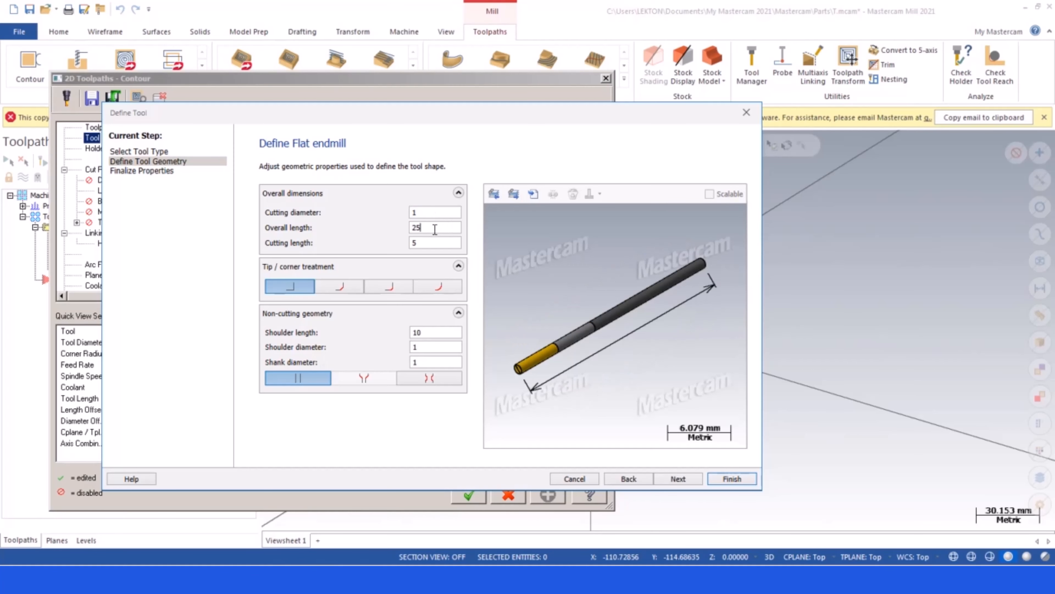
{"action": "left_click", "coordinate": [422, 211]}
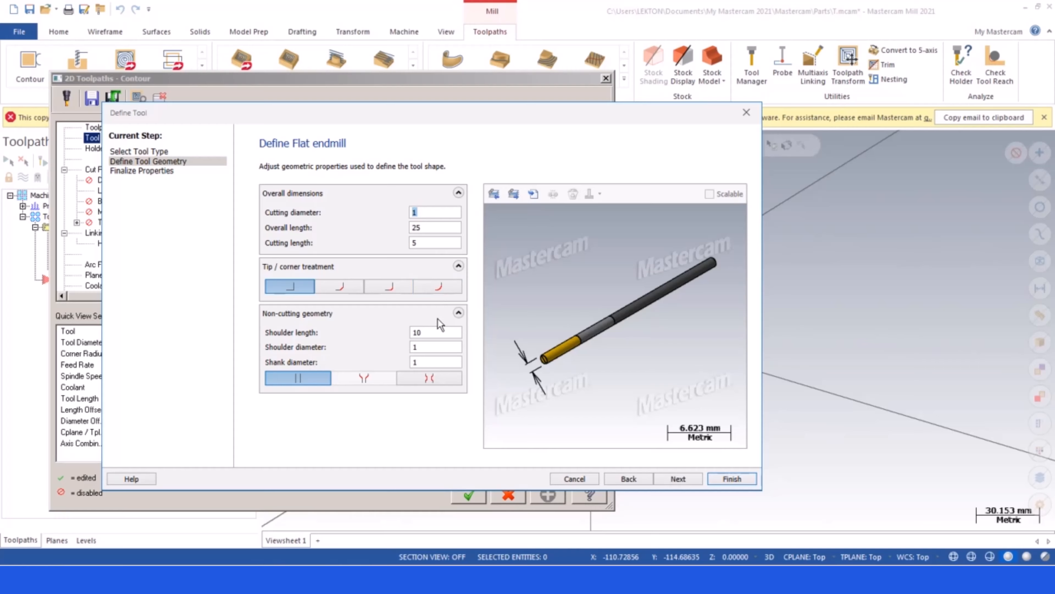
{"action": "left_click", "coordinate": [423, 230]}
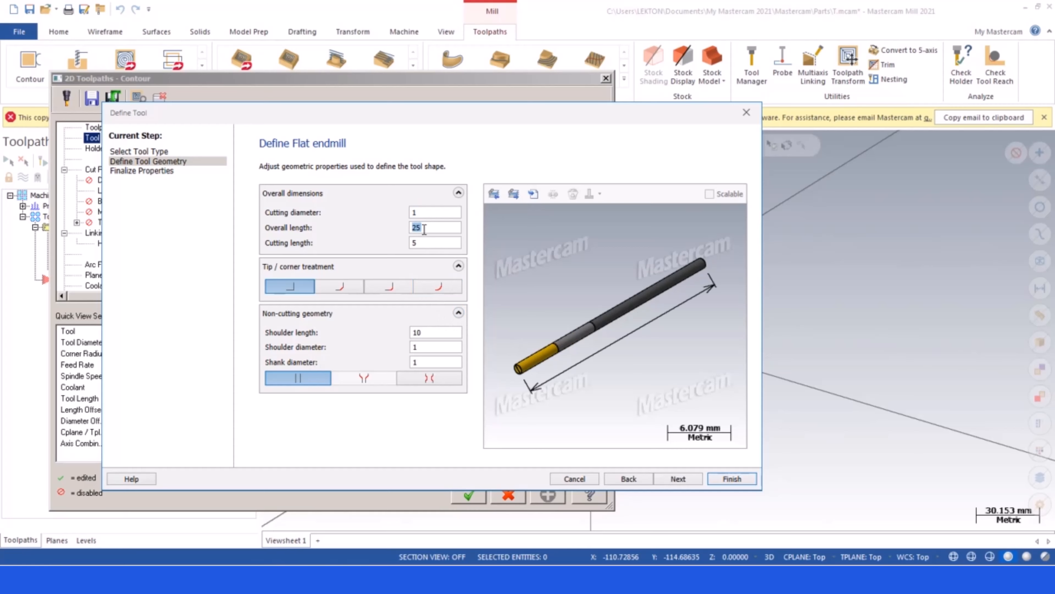
{"action": "type", "text": "15"}
{"action": "left_click", "coordinate": [430, 244]}
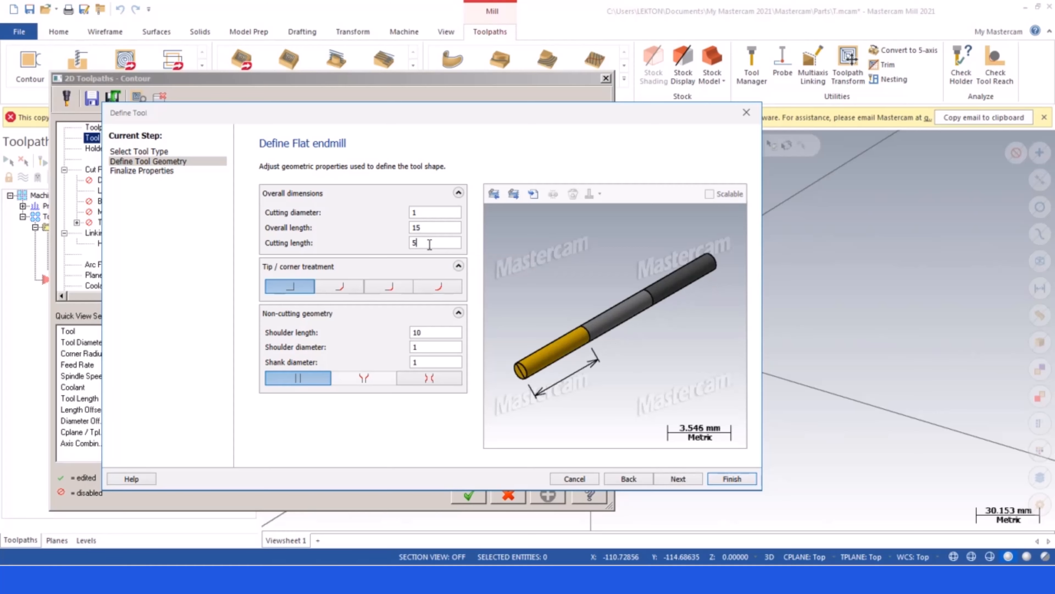
Set the endmill's shoulder length to 7 and overall length to 10, and finish creating the tool with its default properties
{"action": "left_click", "coordinate": [427, 333]}
{"action": "double_click", "coordinate": [429, 227]}
{"action": "type", "text": "10"}
{"action": "left_click", "coordinate": [431, 242]}
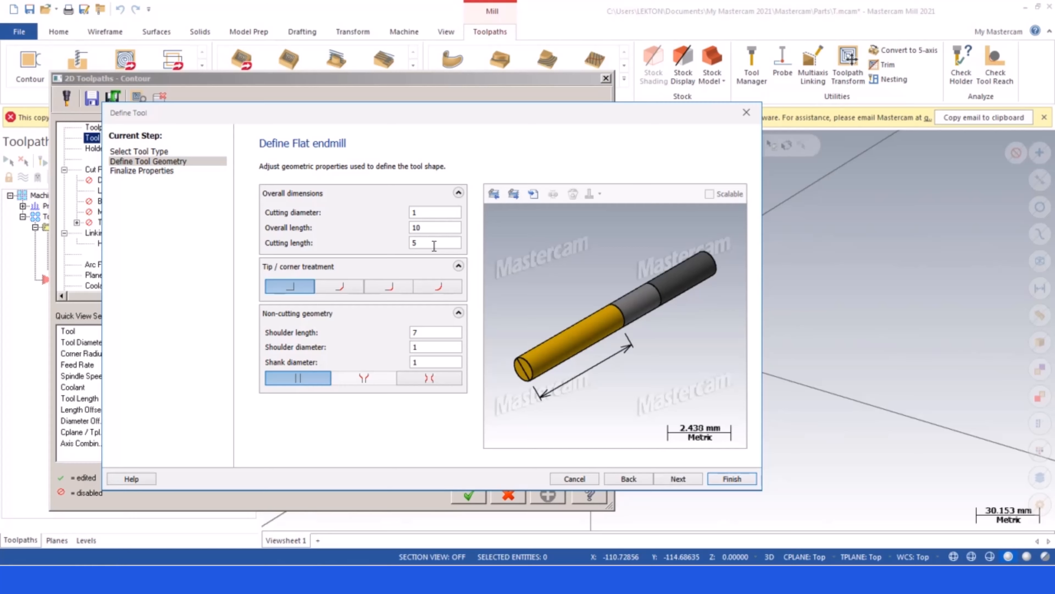
{"action": "left_click", "coordinate": [426, 213]}
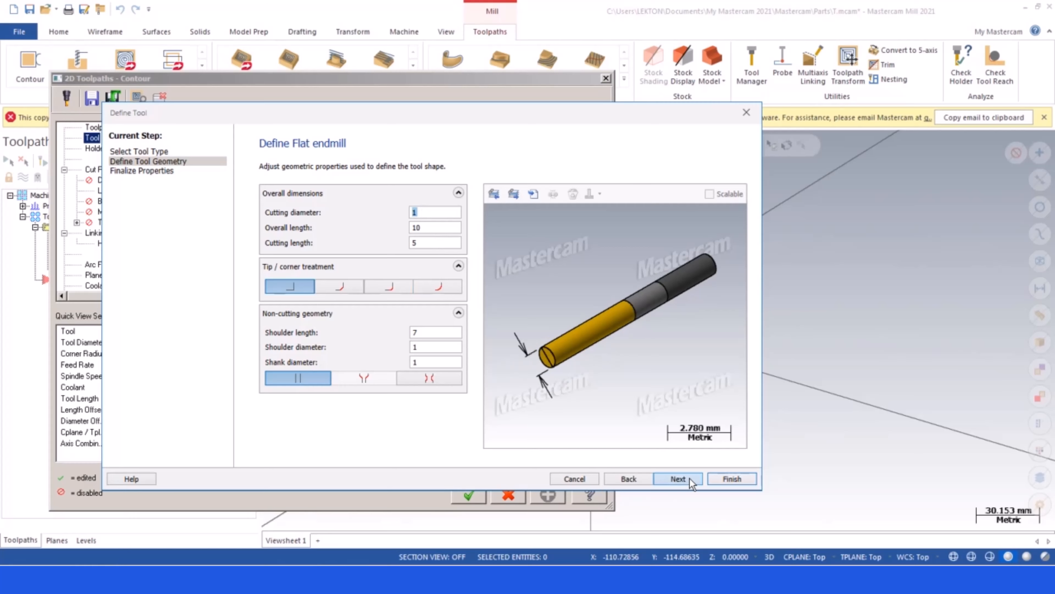
{"action": "left_click", "coordinate": [678, 478]}
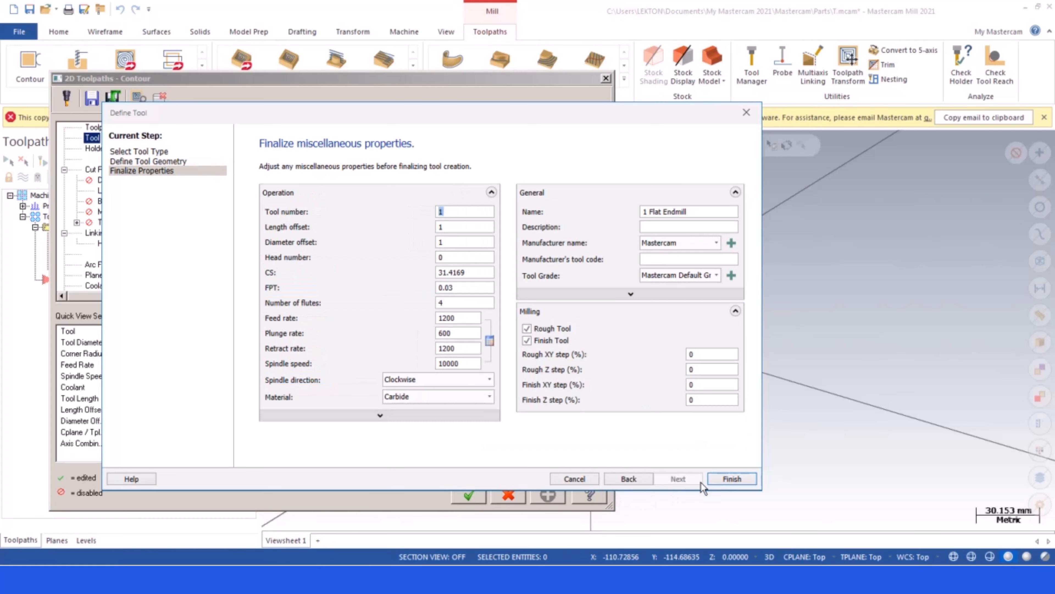
{"action": "left_click", "coordinate": [732, 478]}
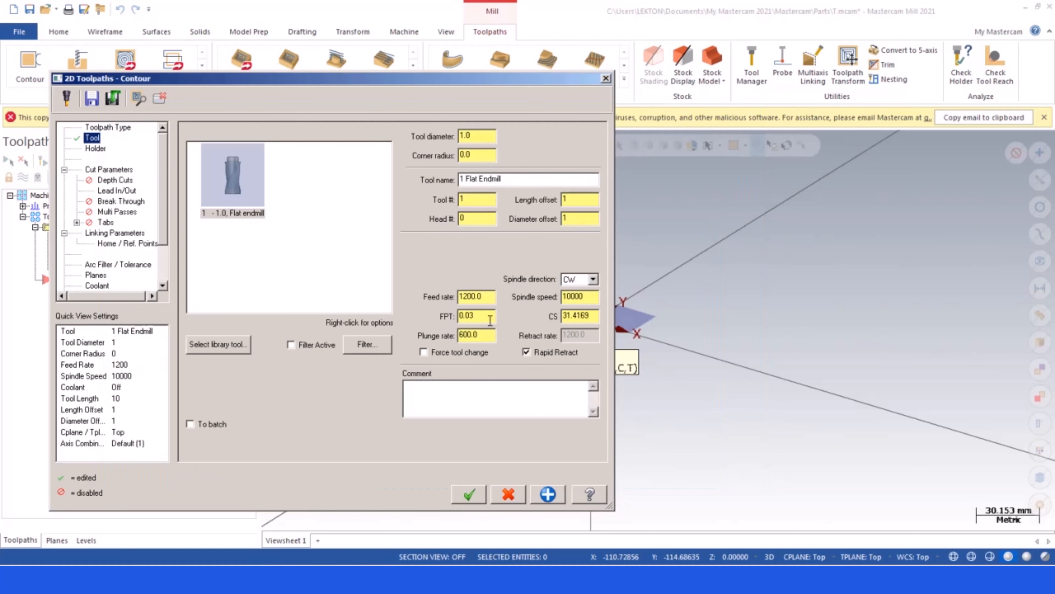
Set the endmill's feed per tooth to 0.1 and its cutting speed to 150
{"action": "type", "text": "1"}
{"action": "double_click", "coordinate": [589, 315]}
{"action": "type", "text": "1"}
{"action": "left_click", "coordinate": [588, 301]}
{"action": "left_click", "coordinate": [234, 269]}
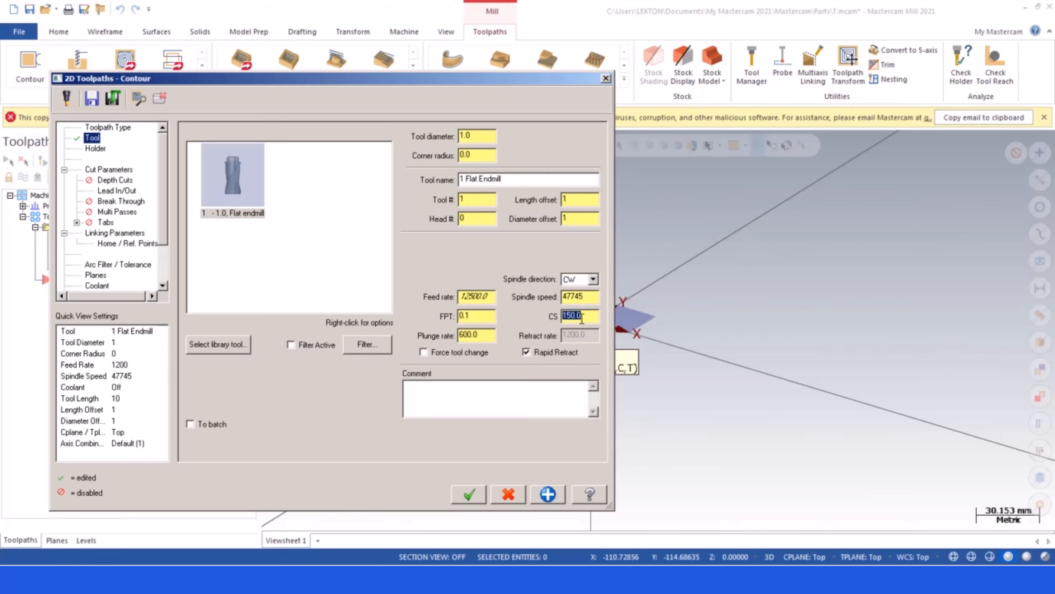
Reduce the cutting speed to 25 and adjust the feed per tooth for a feed rate of 3182.8
{"action": "type", "text": "50"}
{"action": "left_click", "coordinate": [586, 298]}
{"action": "left_click_drag", "start_coordinate": [583, 318], "coordinate": [556, 316]}
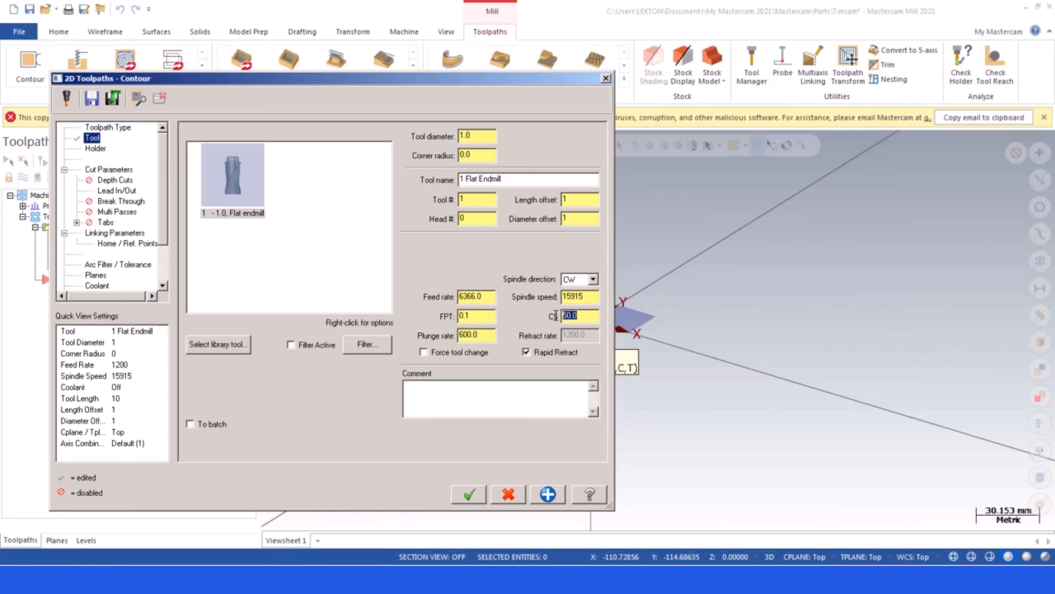
{"action": "type", "text": "25"}
{"action": "left_click", "coordinate": [585, 296]}
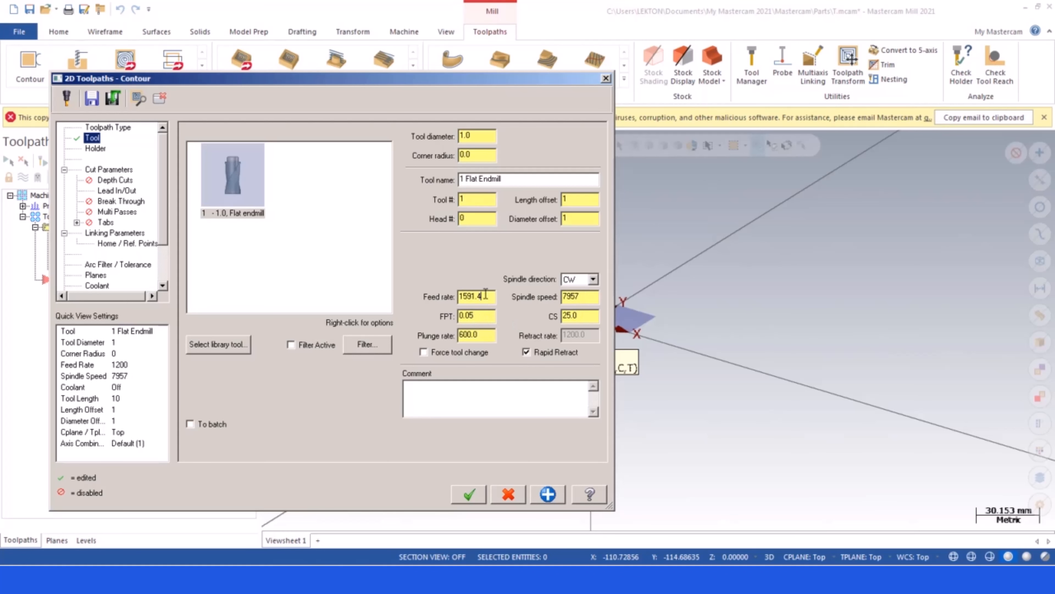
{"action": "left_click", "coordinate": [478, 316]}
{"action": "left_click", "coordinate": [482, 334]}
Set the 3D contour's compensation type to Off and disable its Lead In/Out
{"action": "left_click", "coordinate": [105, 234]}
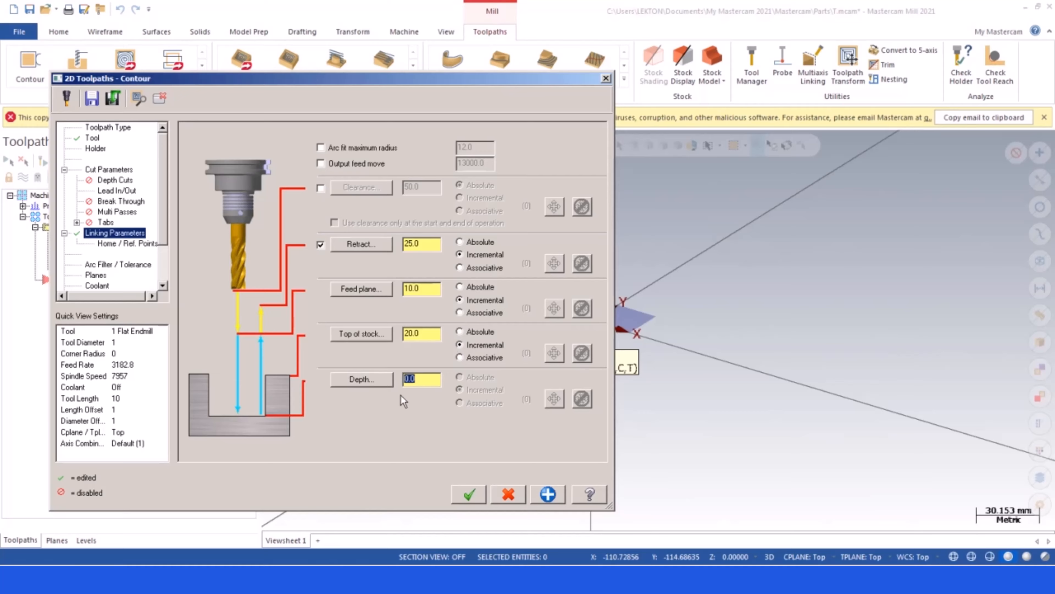
{"action": "left_click", "coordinate": [107, 170]}
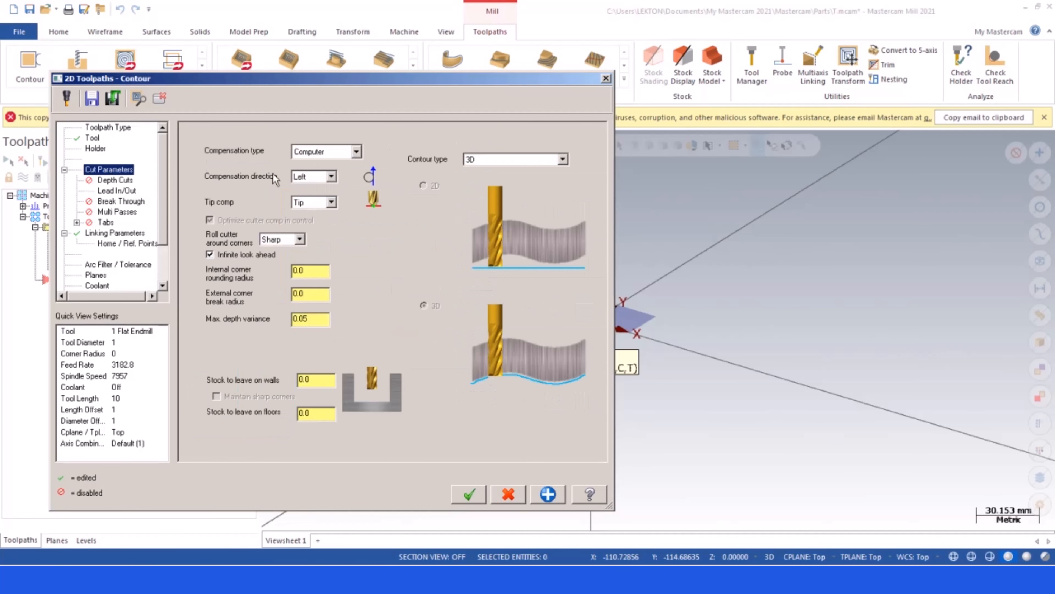
{"action": "left_click", "coordinate": [356, 152]}
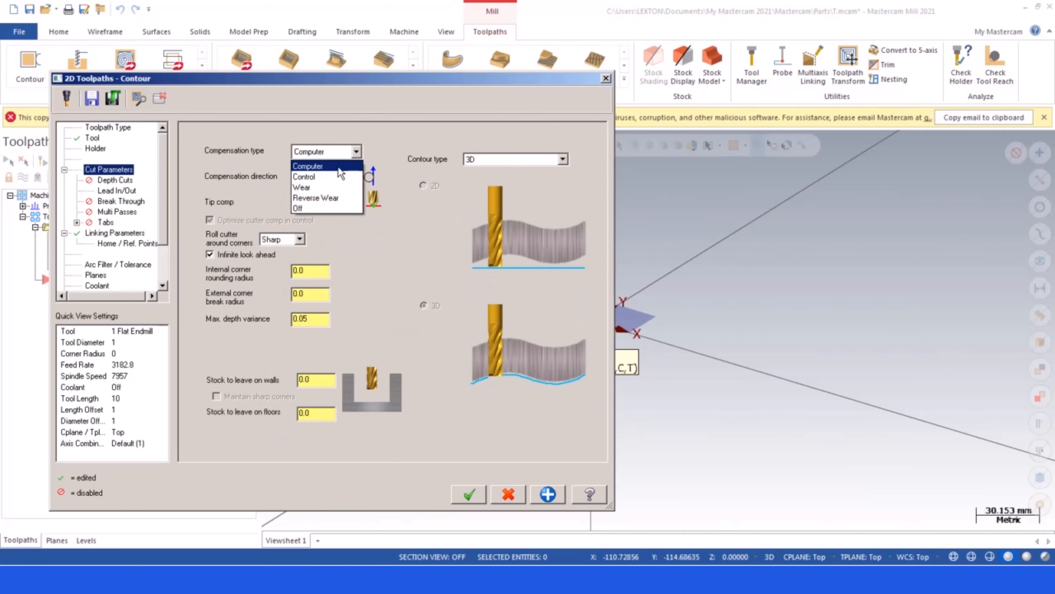
{"action": "left_click", "coordinate": [309, 209]}
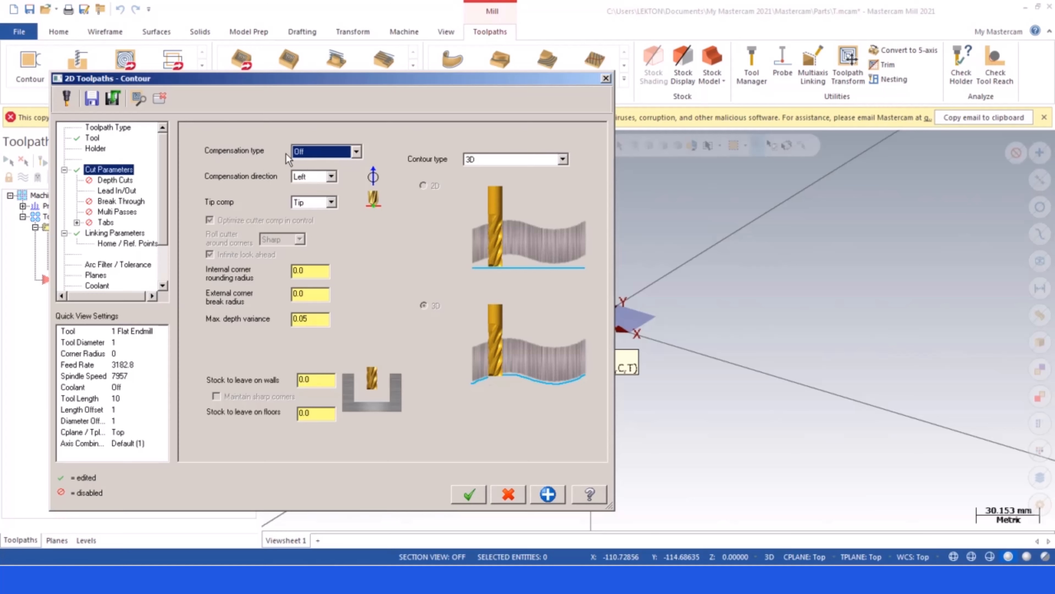
{"action": "left_click", "coordinate": [115, 190]}
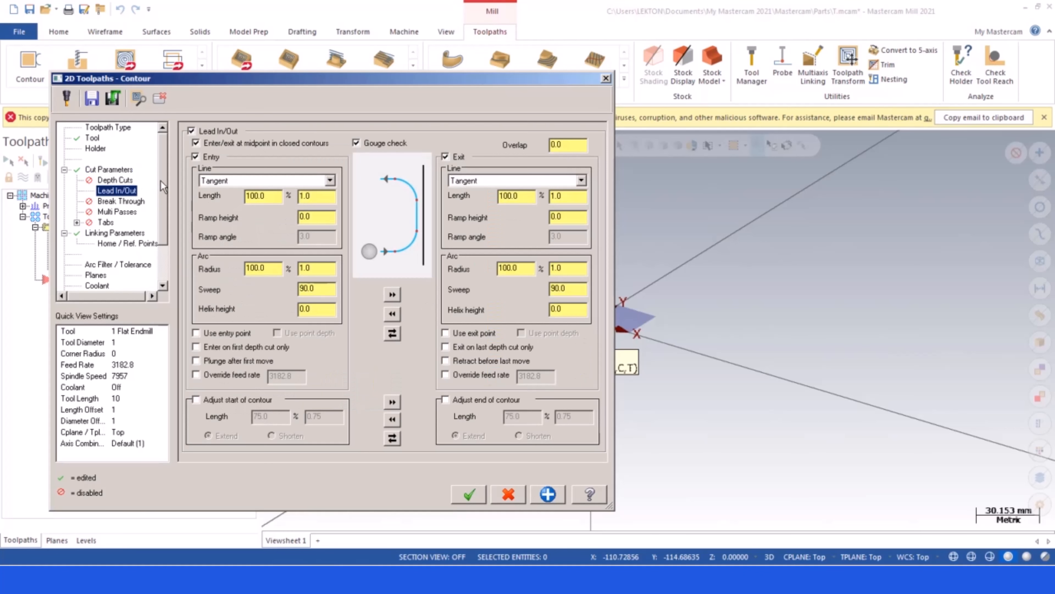
{"action": "left_click", "coordinate": [192, 131]}
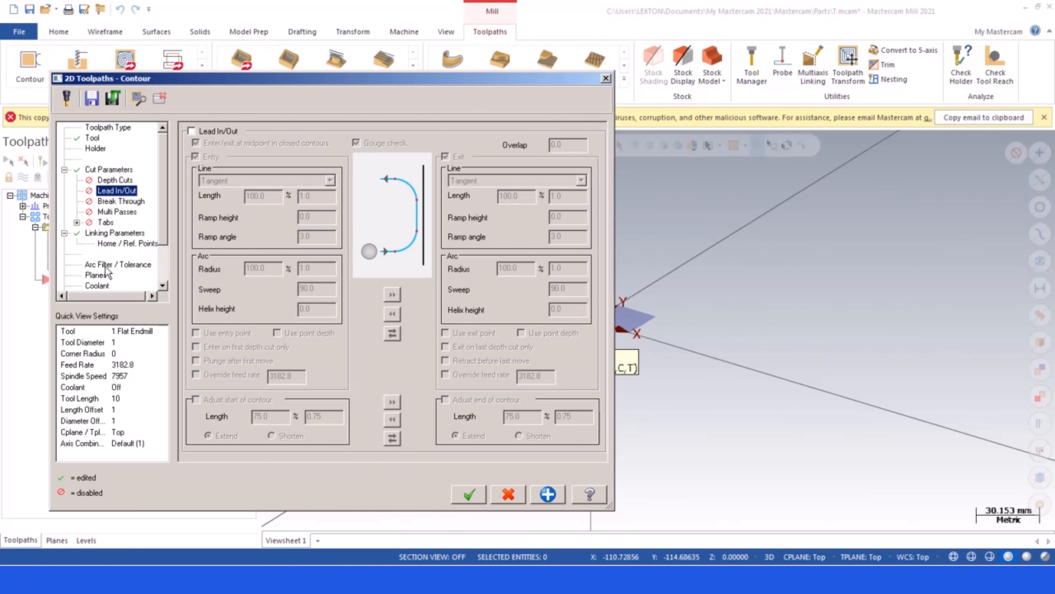
Set the contour's rotary axis control to Axis substitution for the Y axis, CCW, with a rotary diameter of 25
{"action": "left_click", "coordinate": [109, 233]}
{"action": "left_click", "coordinate": [93, 275]}
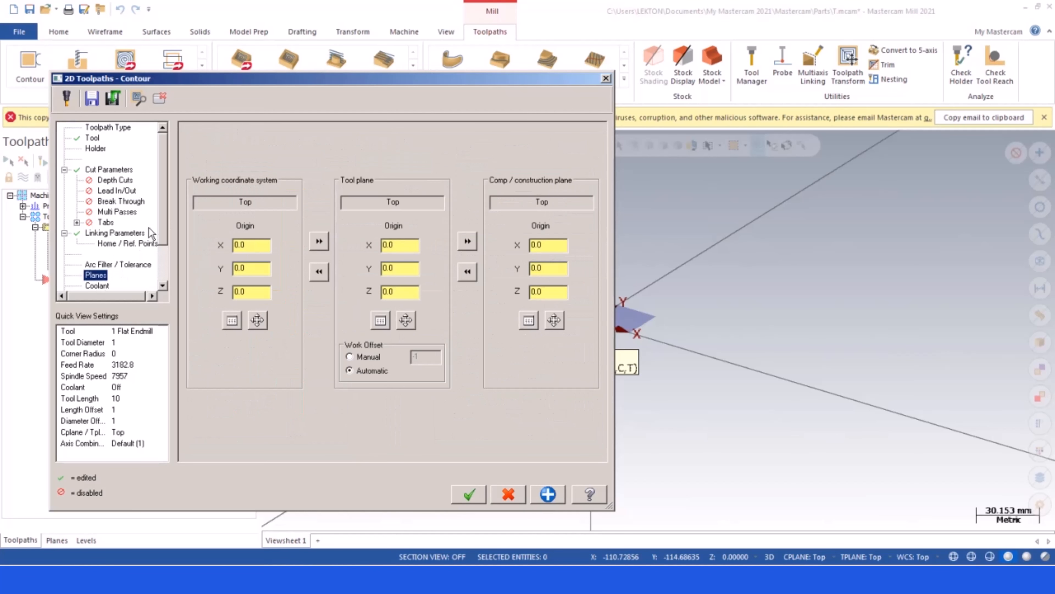
{"action": "left_click_drag", "start_coordinate": [164, 196], "coordinate": [166, 239]}
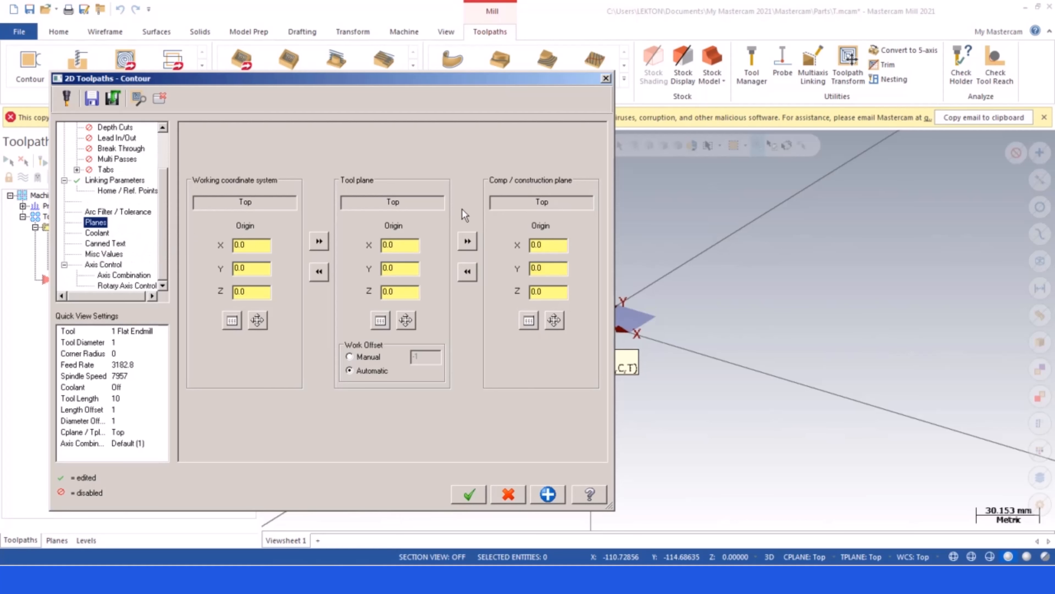
{"action": "left_click", "coordinate": [115, 275]}
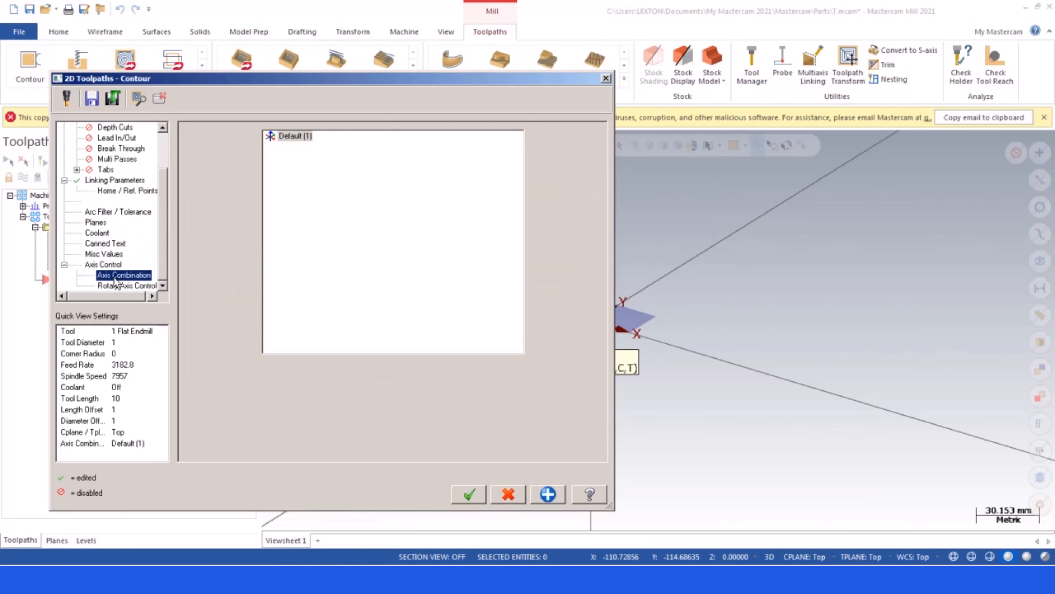
{"action": "left_click", "coordinate": [117, 286]}
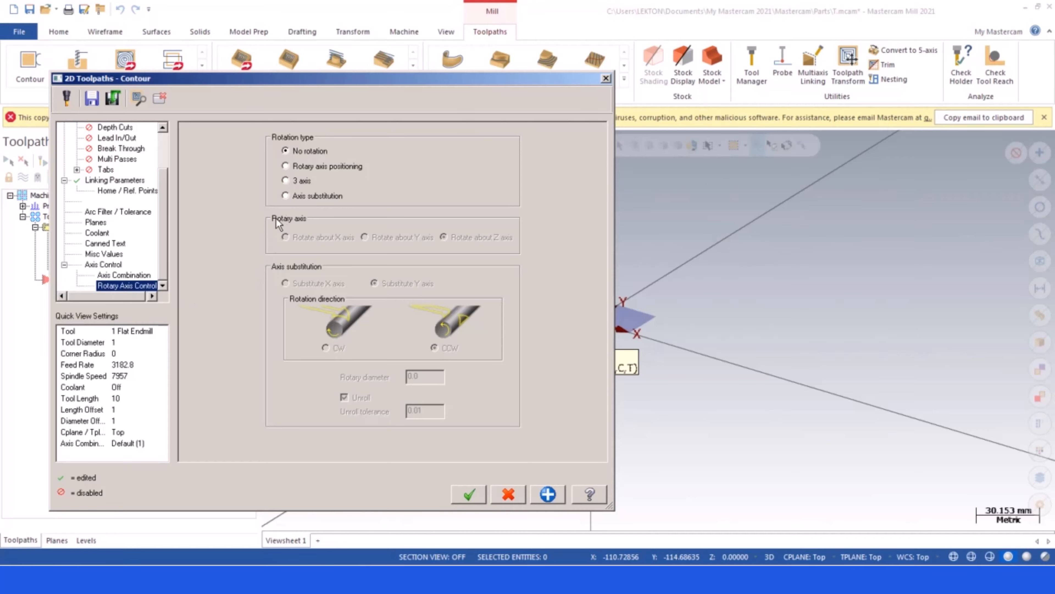
{"action": "left_click", "coordinate": [285, 195]}
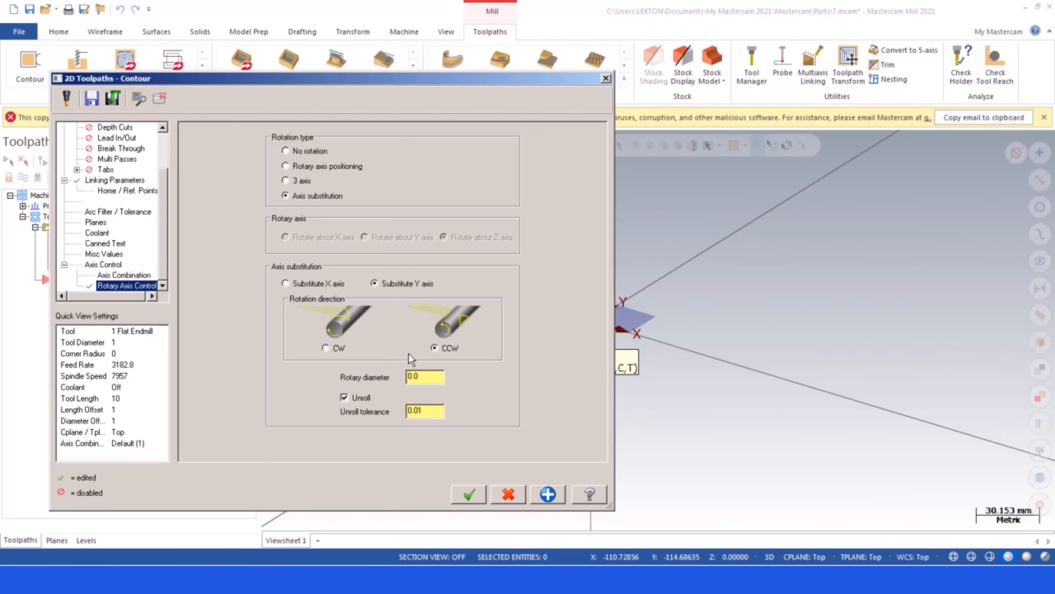
{"action": "left_click_drag", "start_coordinate": [423, 374], "coordinate": [399, 376]}
{"action": "left_click", "coordinate": [469, 495]}
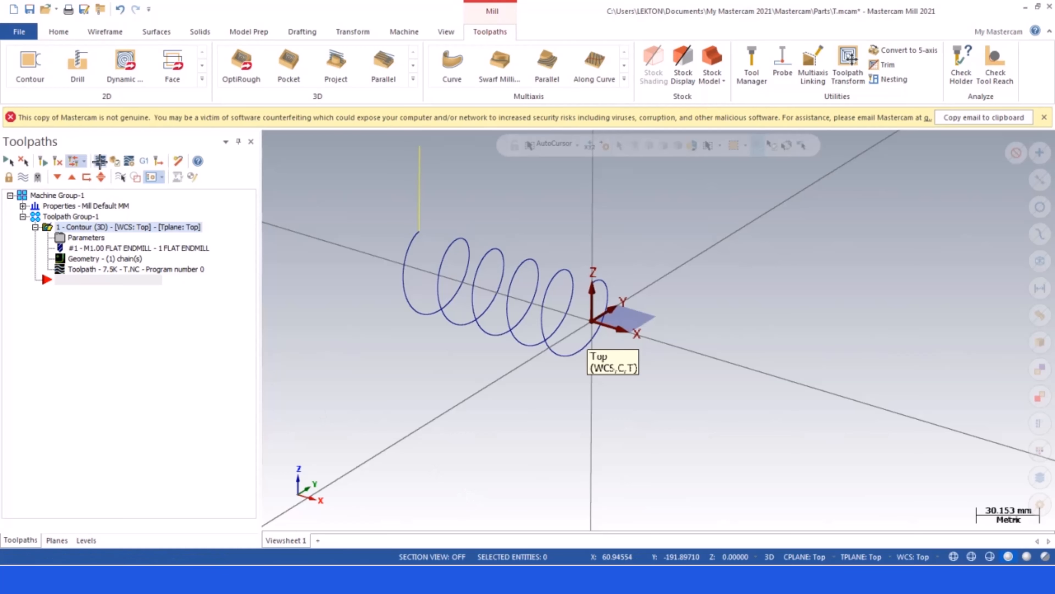
Backplot the helix toolpath with the tool holder display turned off and check the tool's motion around the X axis
{"action": "left_click", "coordinate": [74, 161]}
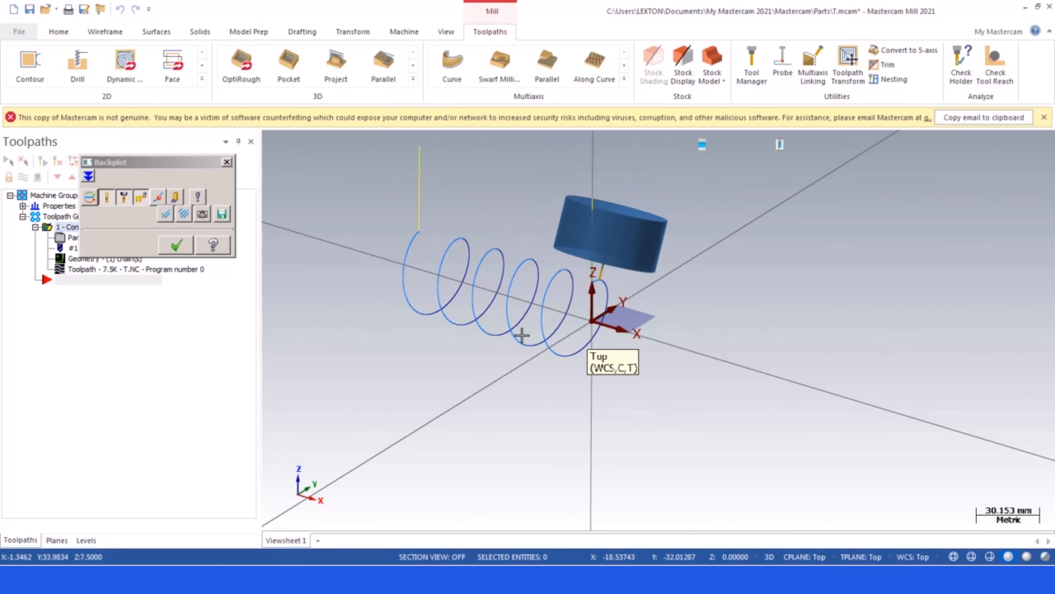
{"action": "scroll", "coordinate": [570, 306], "scroll_direction": "up", "scroll_amount": 2}
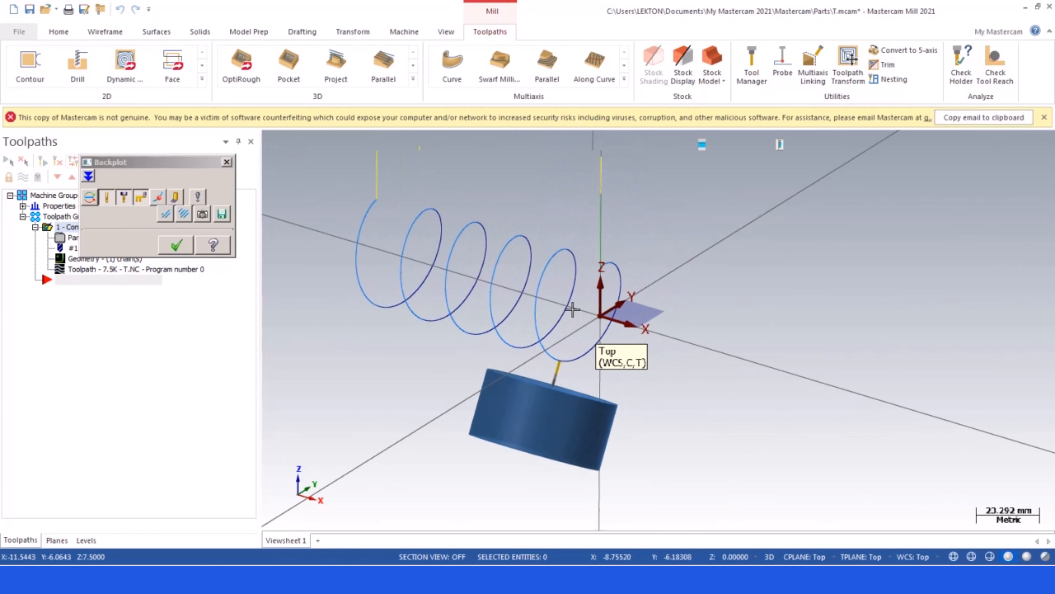
{"action": "left_click", "coordinate": [127, 199]}
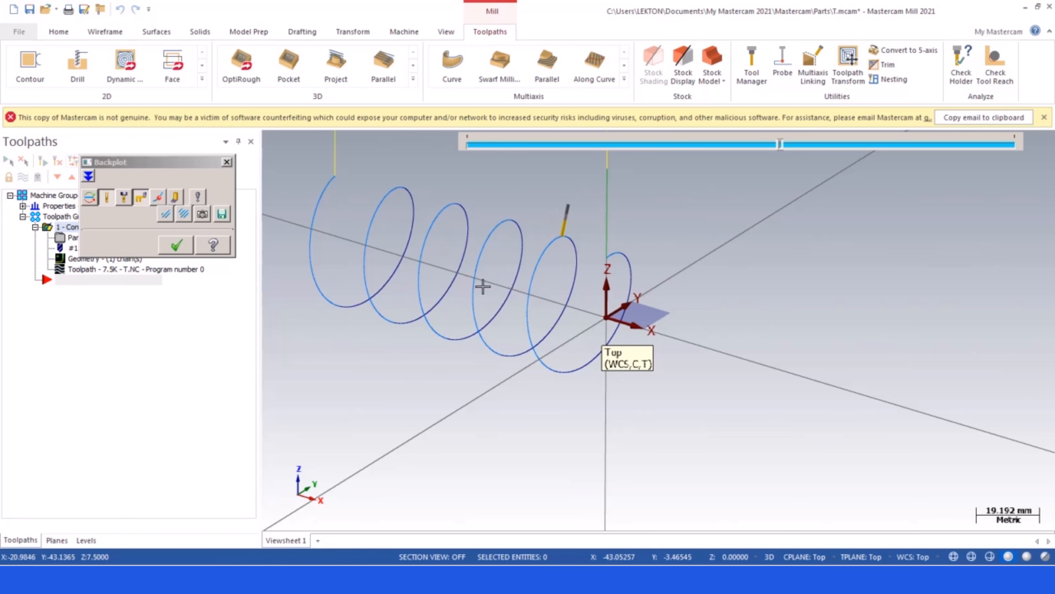
{"action": "scroll", "coordinate": [615, 369], "scroll_direction": "down", "scroll_amount": 3}
{"action": "scroll", "coordinate": [517, 292], "scroll_direction": "up", "scroll_amount": 3}
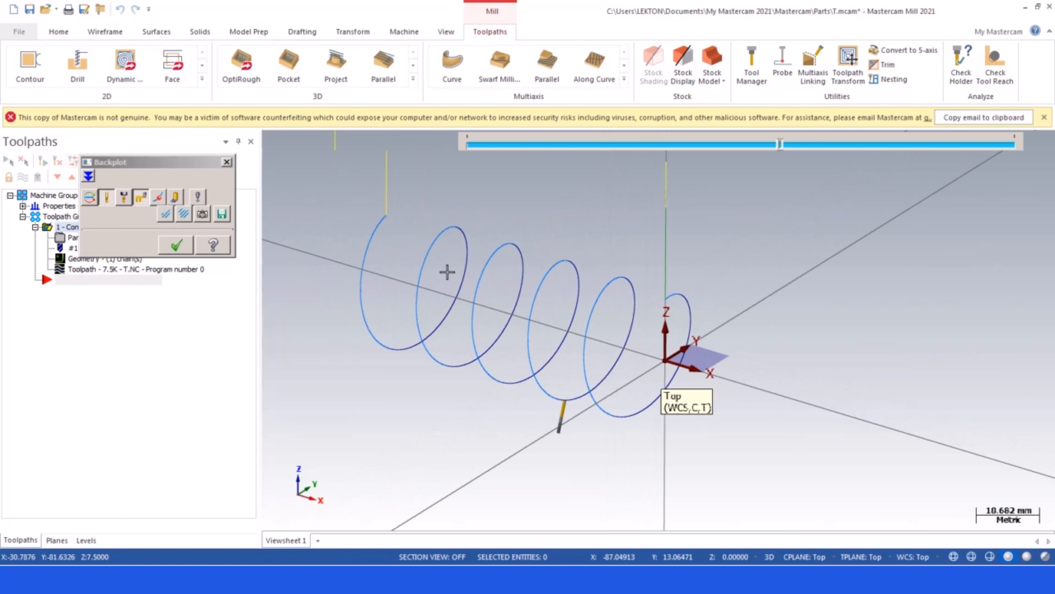
{"action": "left_click", "coordinate": [178, 246]}
Create a flat endmill with the default 10 mm geometry, assign it to the contour operation and backplot its motion
{"action": "left_click", "coordinate": [73, 238]}
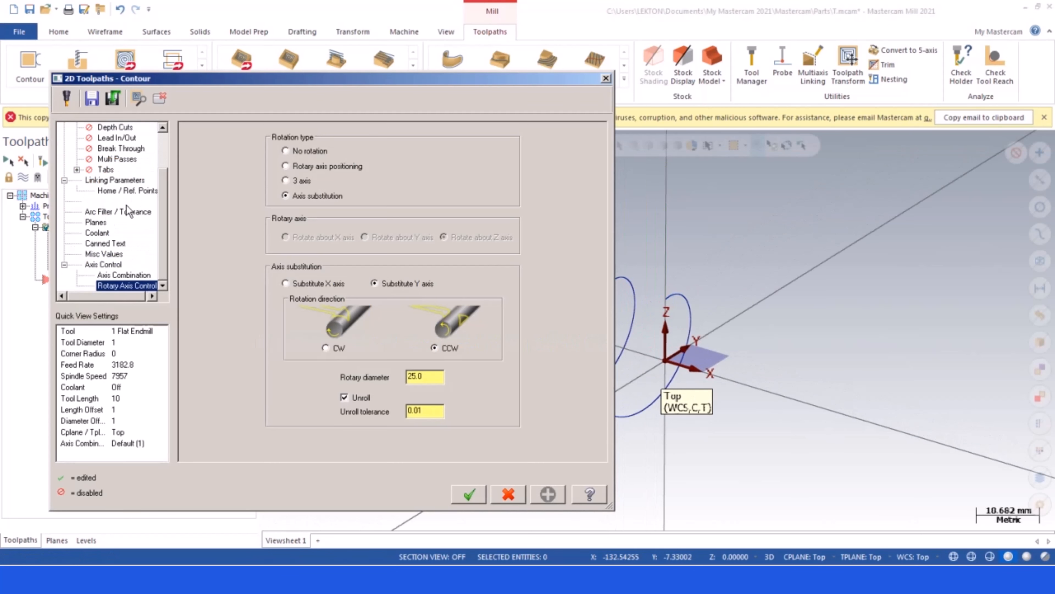
{"action": "left_click_drag", "start_coordinate": [165, 214], "coordinate": [162, 154]}
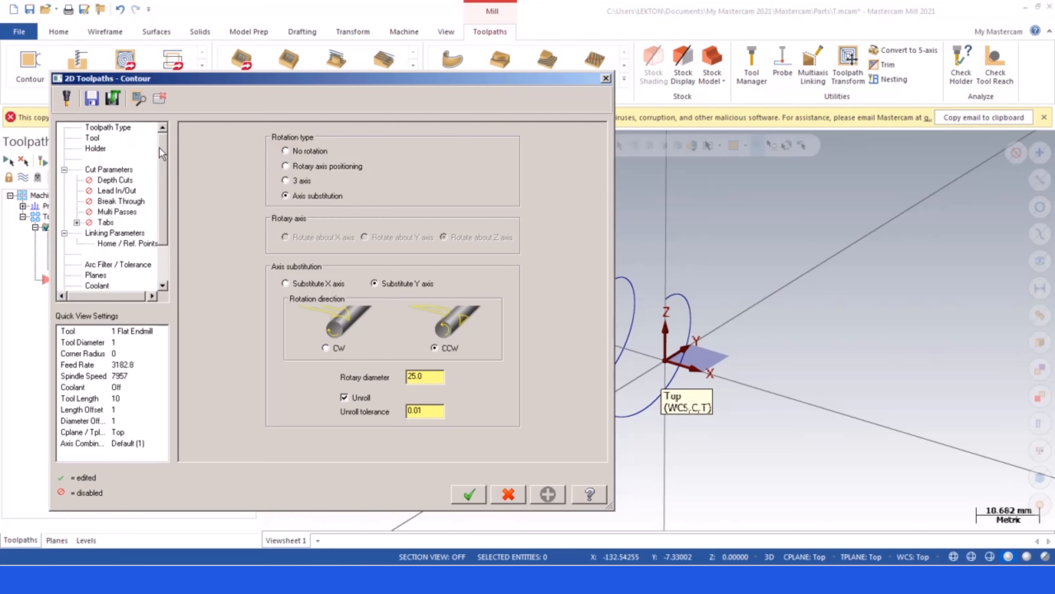
{"action": "left_click", "coordinate": [94, 139]}
{"action": "right_click", "coordinate": [217, 174]}
{"action": "left_click", "coordinate": [245, 192]}
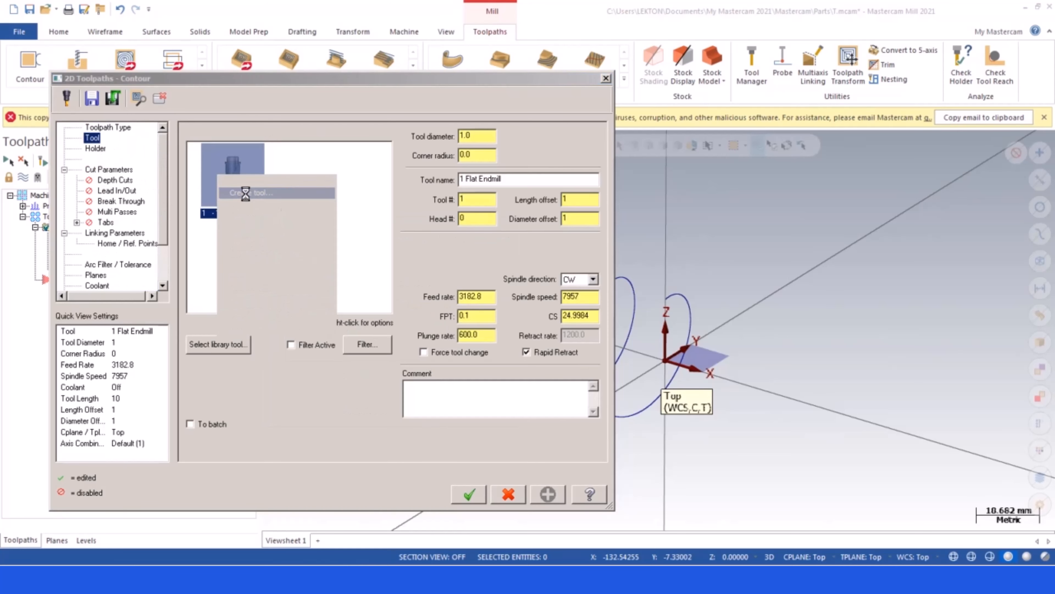
{"action": "left_click", "coordinate": [678, 478]}
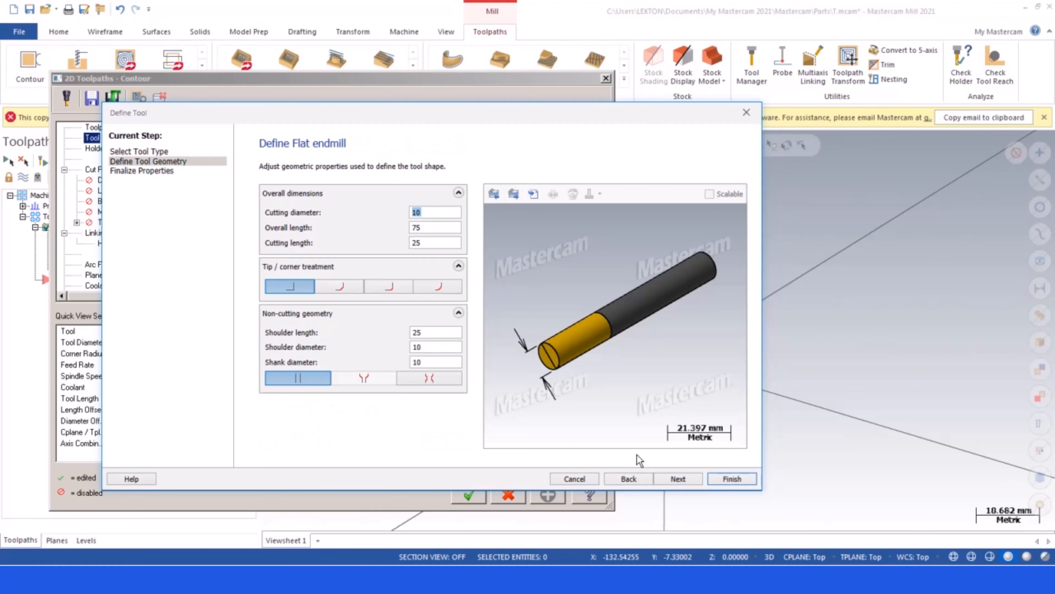
{"action": "left_click", "coordinate": [678, 479]}
{"action": "left_click", "coordinate": [731, 478]}
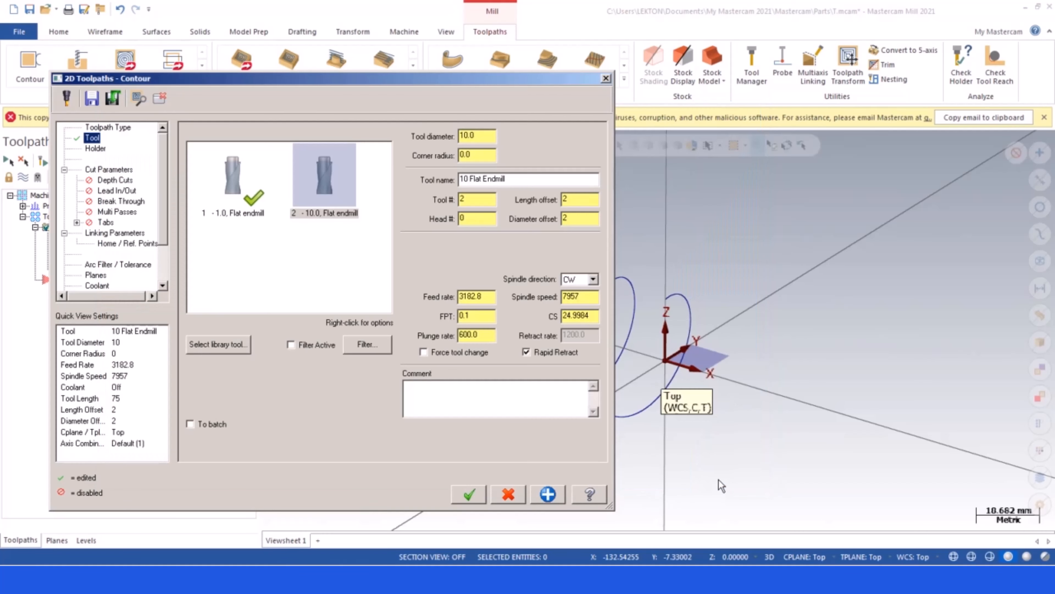
{"action": "left_click", "coordinate": [481, 497]}
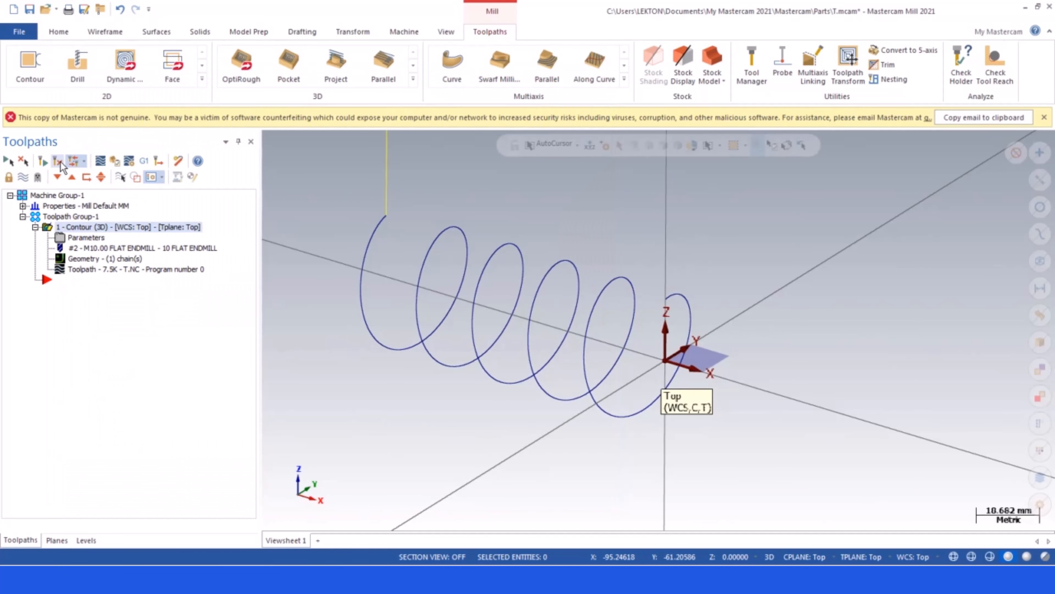
{"action": "left_click", "coordinate": [73, 161]}
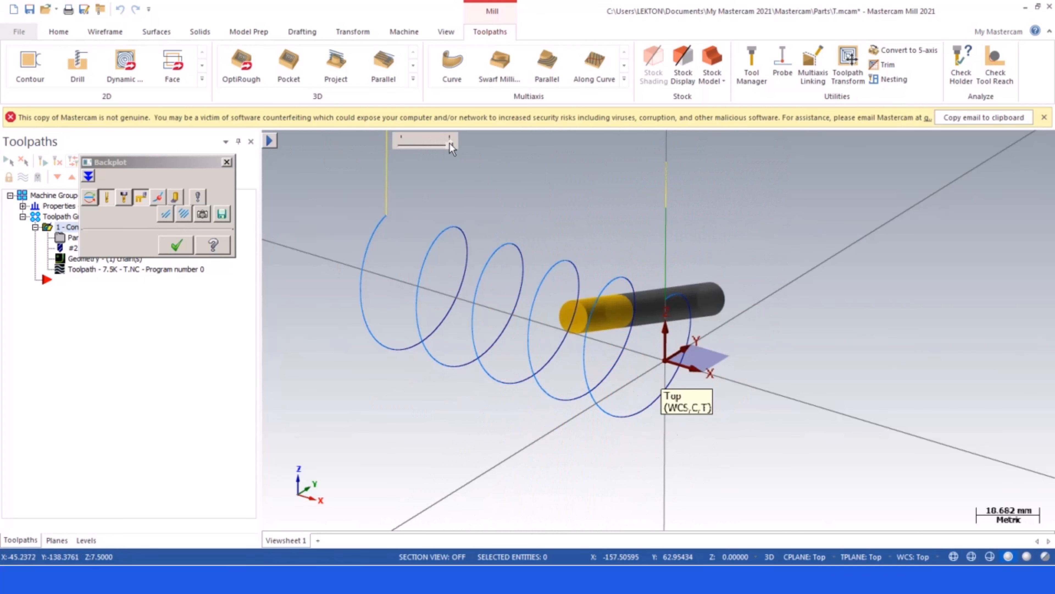
{"action": "left_click", "coordinate": [192, 245]}
Set the contour's top of stock to 5, enable depth cuts with a max rough step of 2 and regenerate the toolpath
{"action": "left_click", "coordinate": [65, 238]}
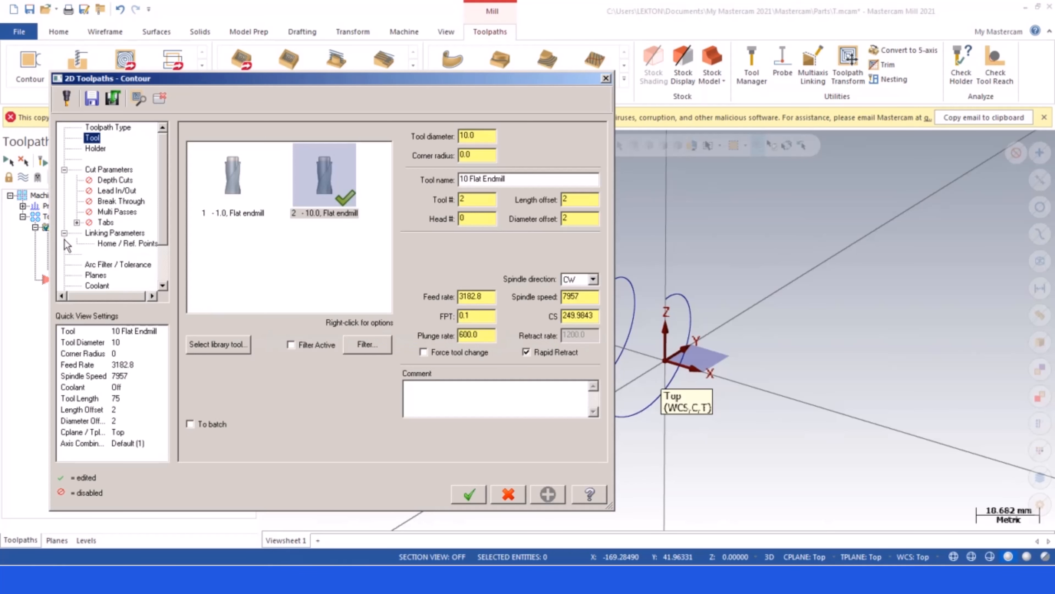
{"action": "left_click", "coordinate": [100, 234]}
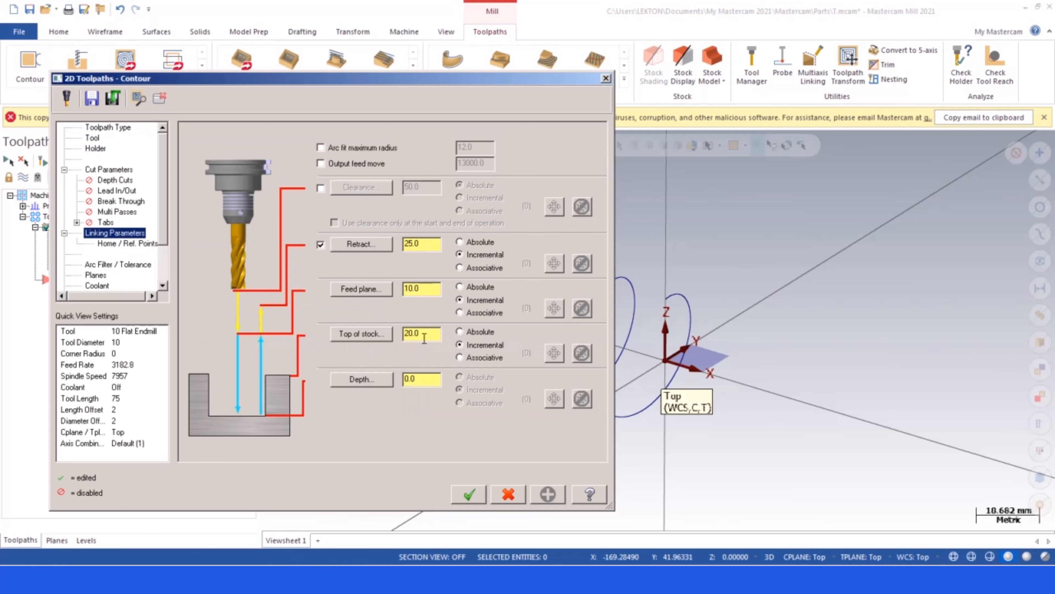
{"action": "left_click_drag", "start_coordinate": [431, 334], "coordinate": [379, 332]}
{"action": "type", "text": "5"}
{"action": "left_click", "coordinate": [110, 170]}
{"action": "left_click", "coordinate": [119, 180]}
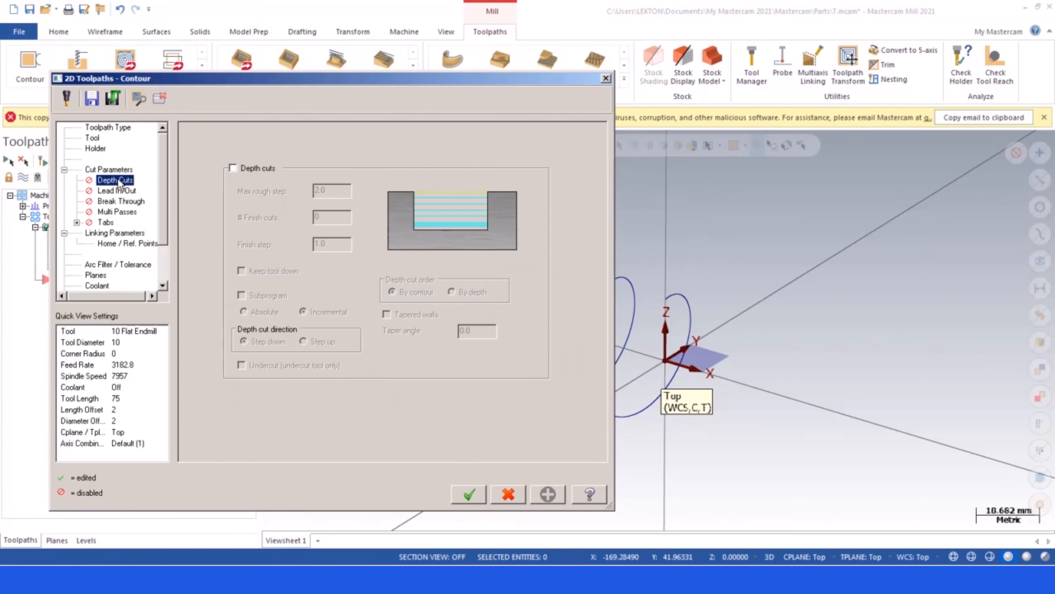
{"action": "left_click", "coordinate": [232, 168]}
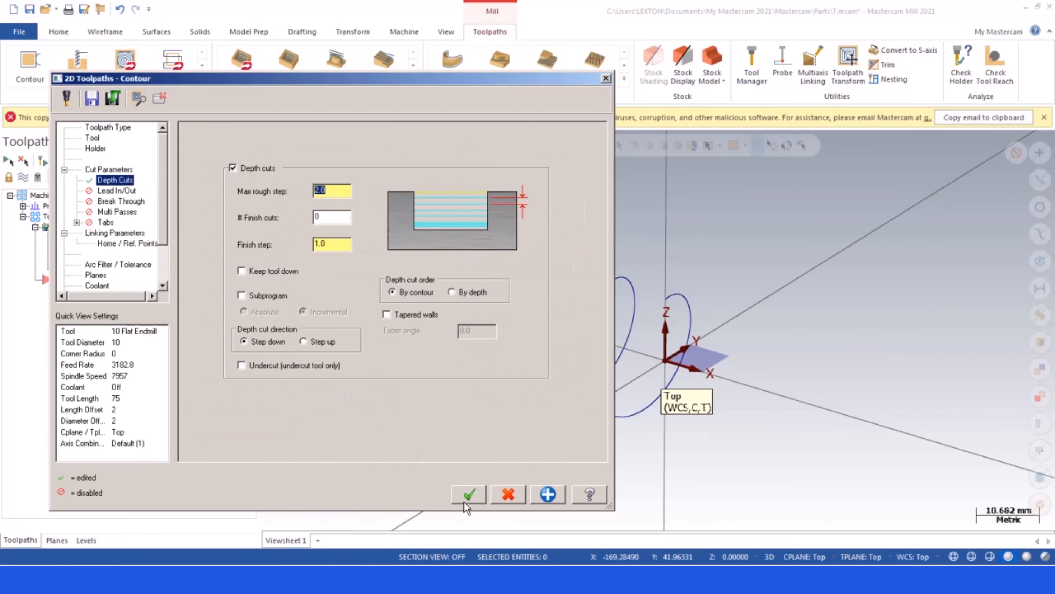
{"action": "left_click", "coordinate": [469, 494]}
{"action": "left_click", "coordinate": [58, 162]}
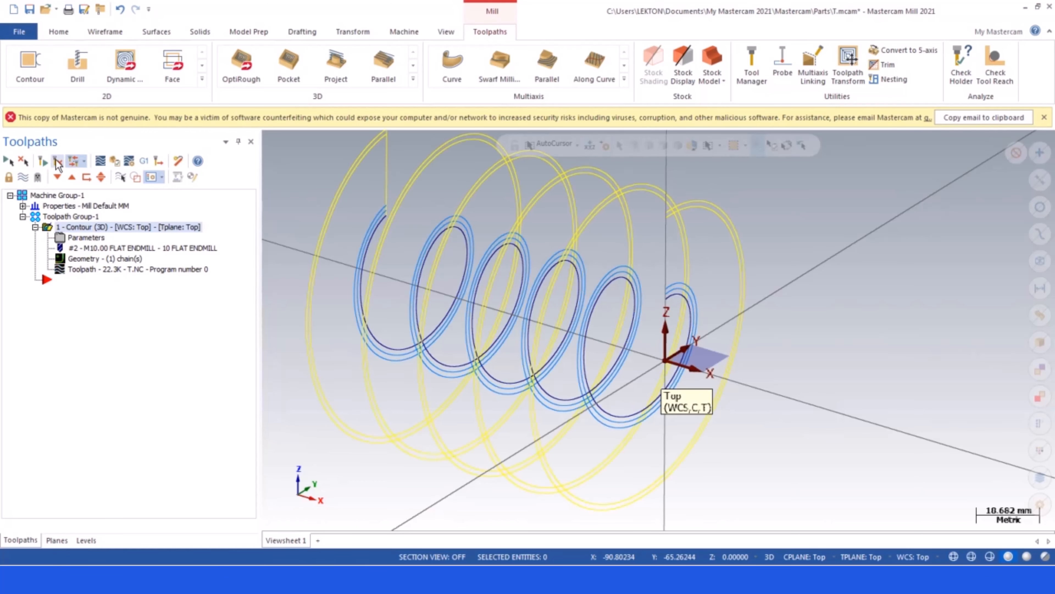
Play the backplot of the multi-pass helix toolpath
{"action": "left_click", "coordinate": [100, 161]}
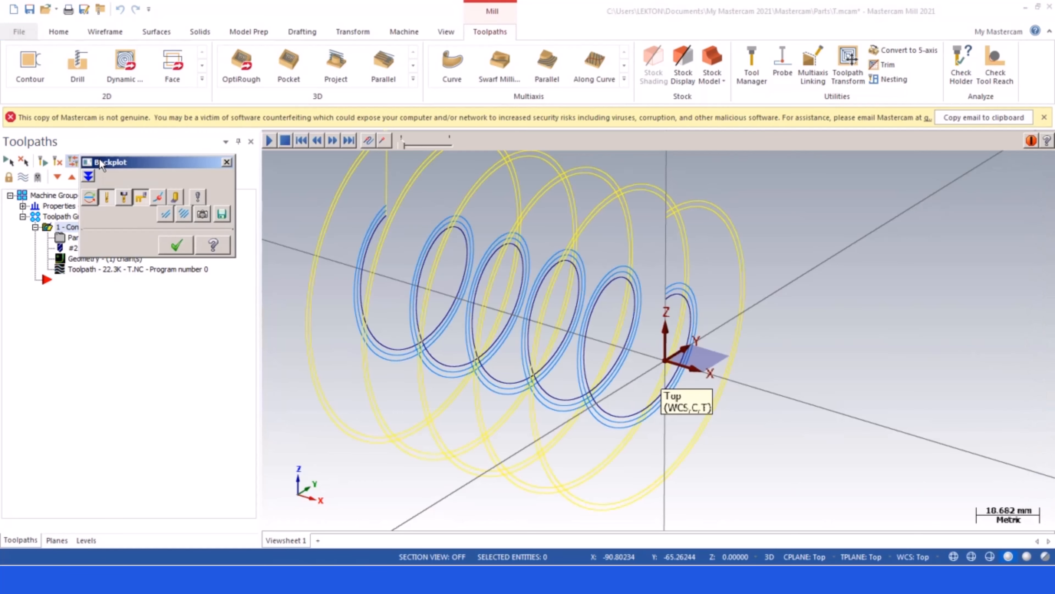
{"action": "left_click", "coordinate": [270, 142]}
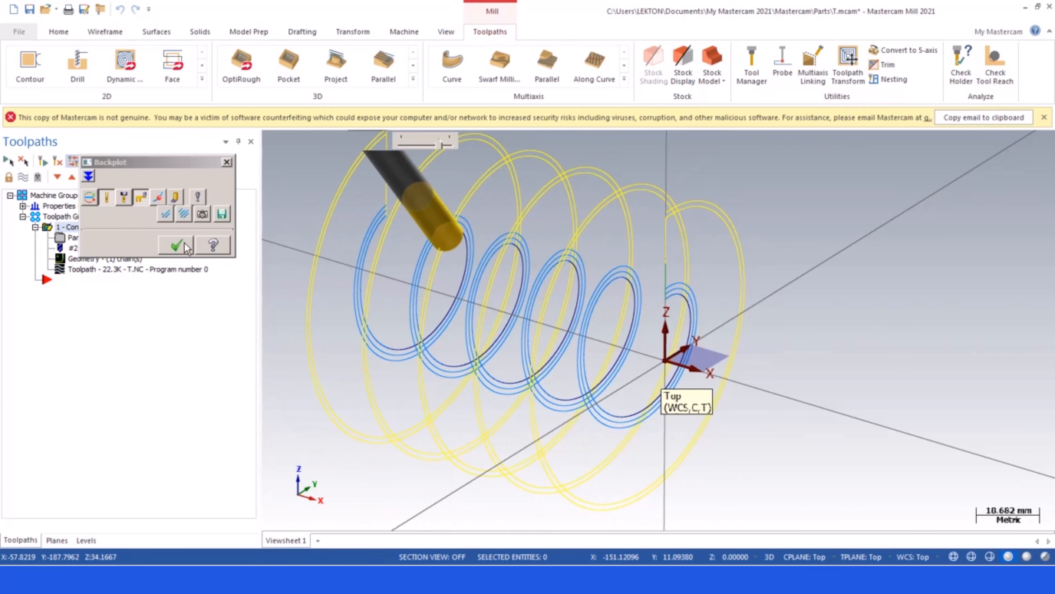
{"action": "left_click", "coordinate": [176, 245]}
Change the number of finish cuts in the depth cuts settings, regenerate the toolpath and toggle its display off
{"action": "left_click", "coordinate": [78, 241]}
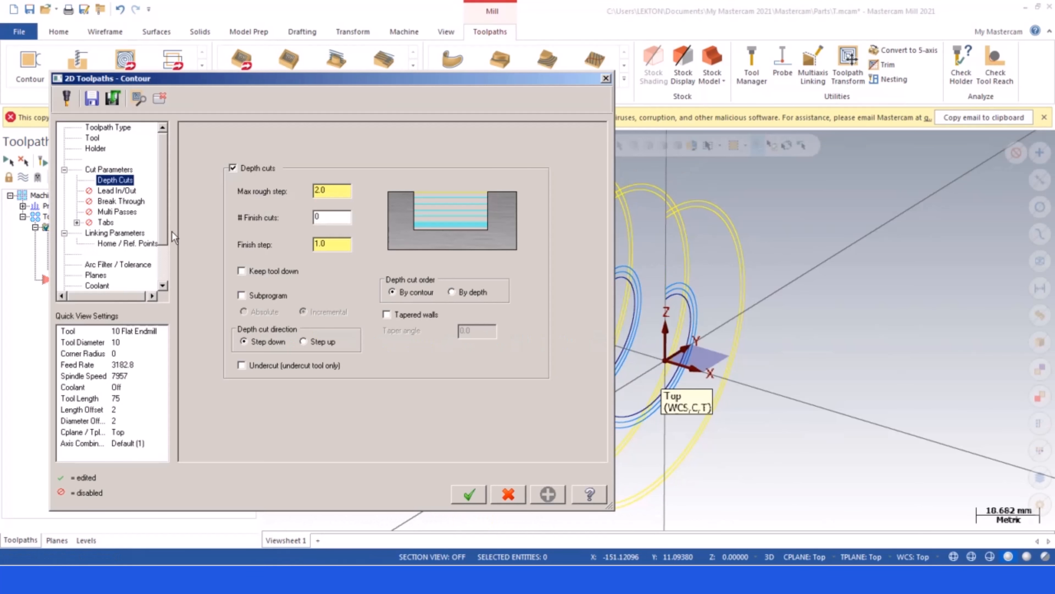
{"action": "double_click", "coordinate": [316, 216]}
{"action": "left_click", "coordinate": [469, 494]}
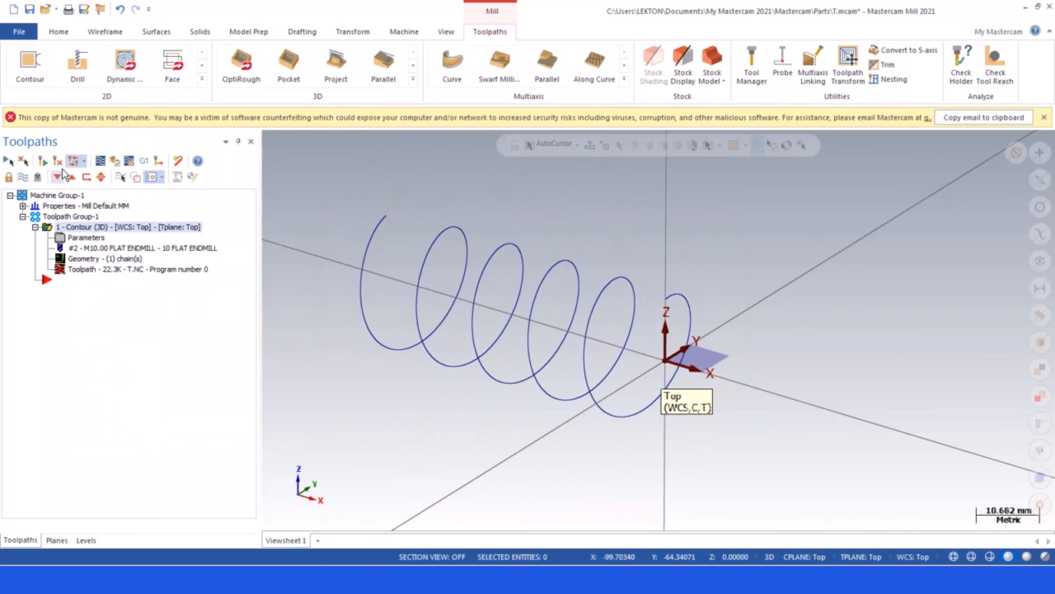
{"action": "left_click", "coordinate": [58, 161]}
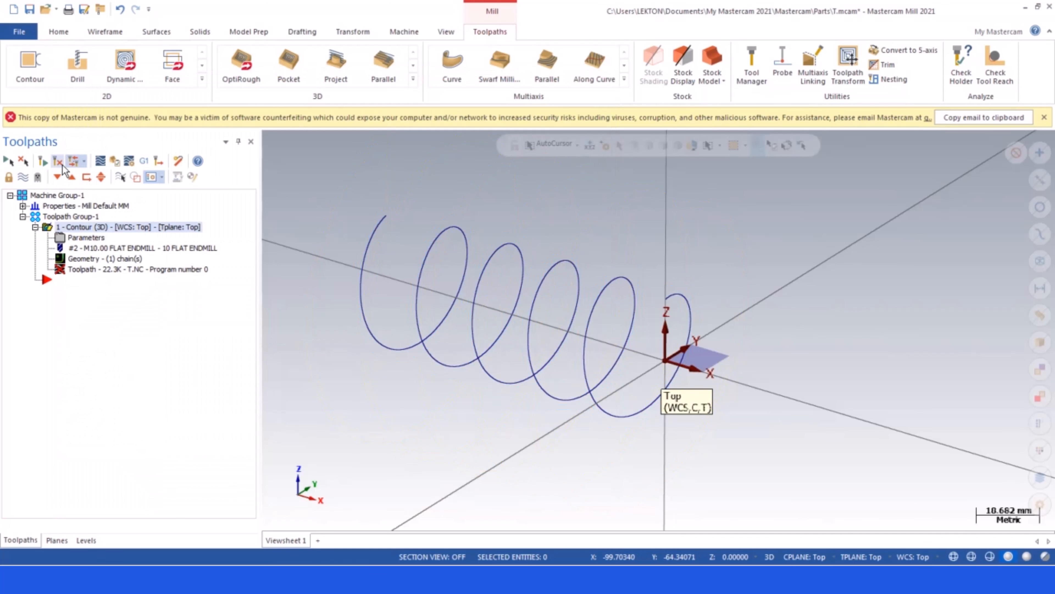
{"action": "left_click", "coordinate": [23, 178]}
{"action": "left_click", "coordinate": [23, 177]}
{"action": "left_click", "coordinate": [23, 178]}
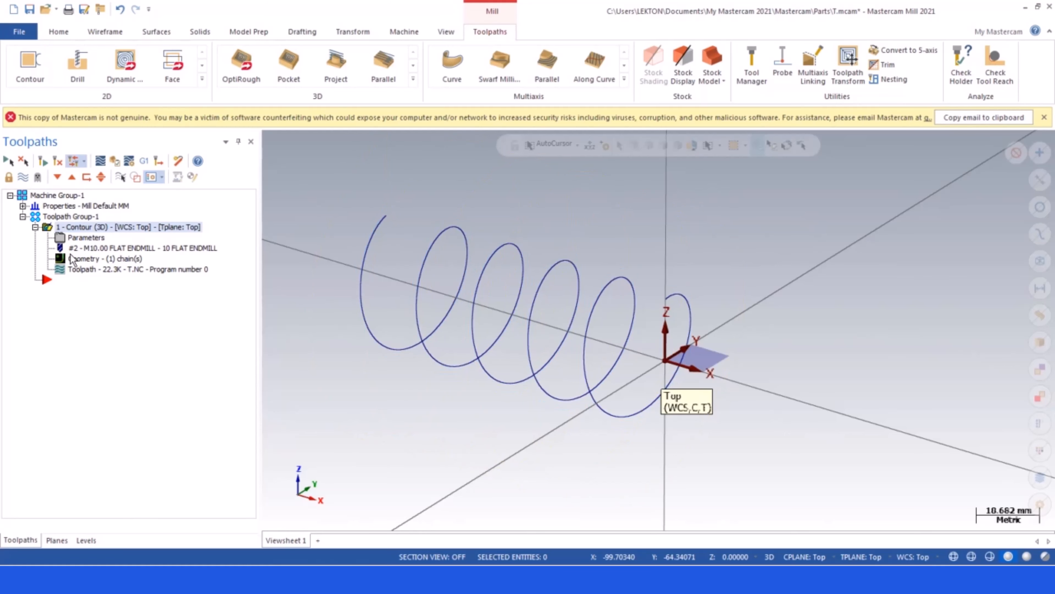
Switch the retract height to Absolute with a new value, and regenerate and show the toolpath
{"action": "left_click", "coordinate": [63, 240]}
{"action": "left_click", "coordinate": [109, 233]}
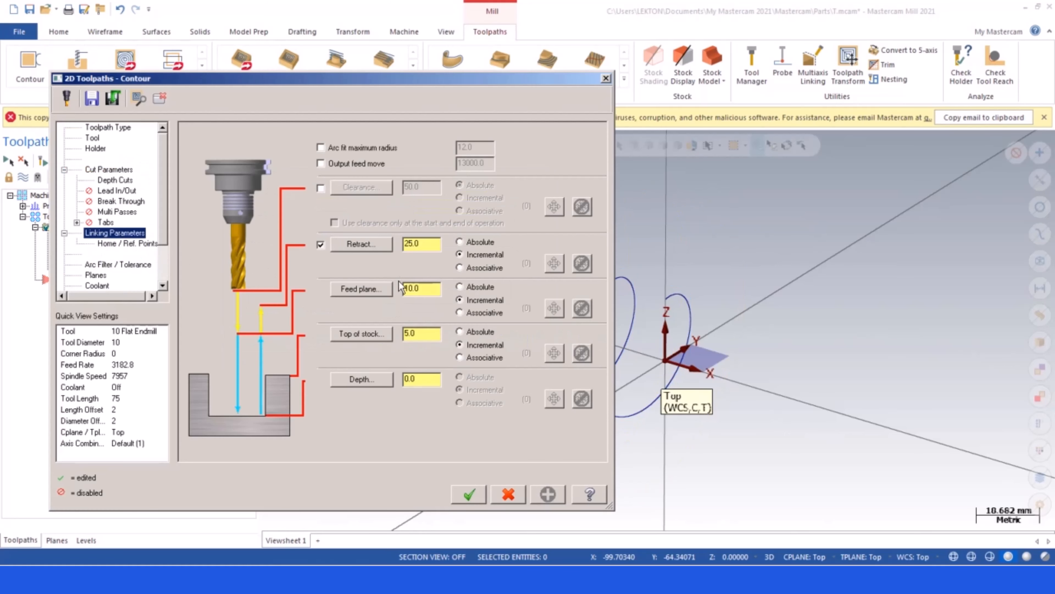
{"action": "left_click", "coordinate": [460, 241]}
{"action": "left_click_drag", "start_coordinate": [431, 244], "coordinate": [389, 241]}
{"action": "left_click", "coordinate": [469, 493]}
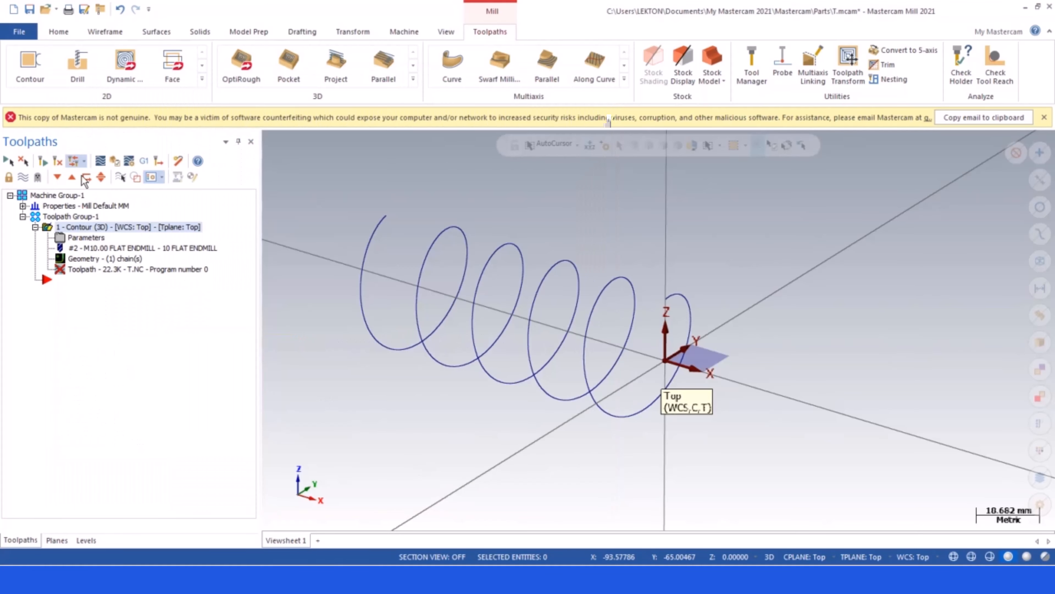
{"action": "left_click", "coordinate": [25, 177]}
{"action": "scroll", "coordinate": [587, 291], "scroll_direction": "down", "scroll_amount": 3}
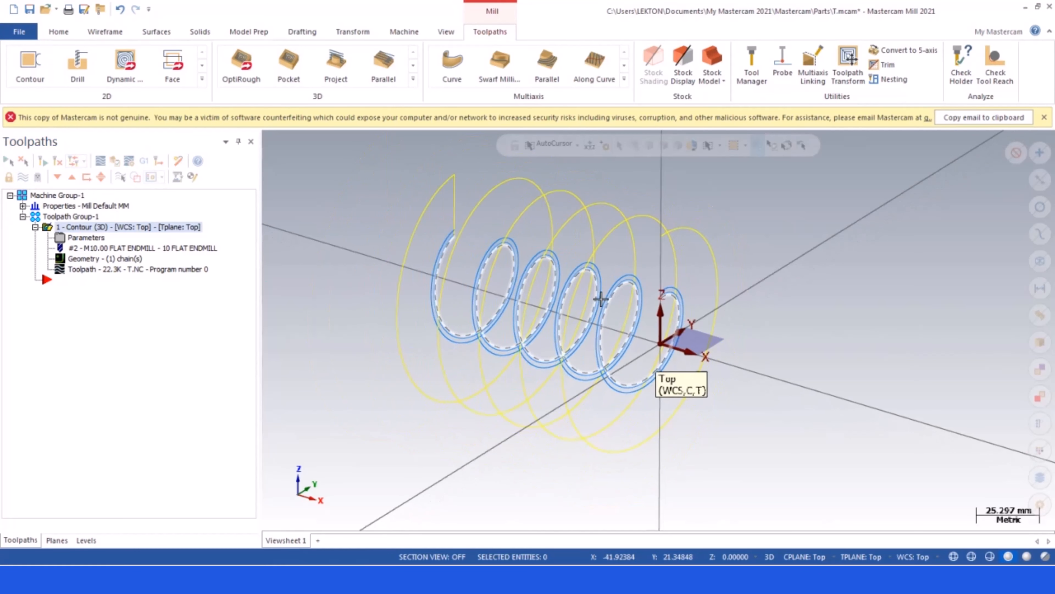
Set the absolute retract height to 20 and regenerate the toolpath
{"action": "left_click", "coordinate": [83, 238]}
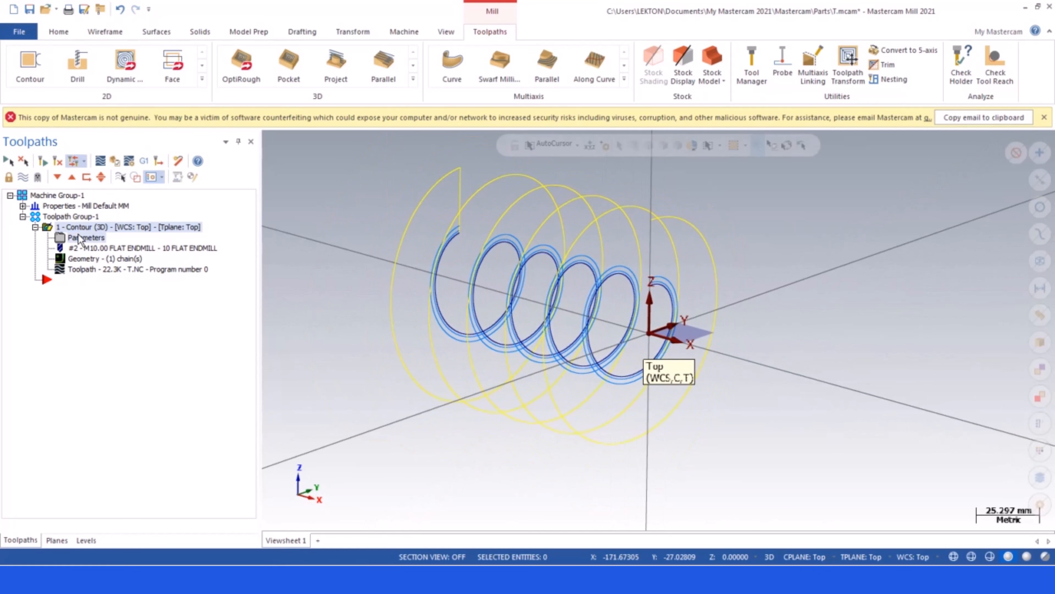
{"action": "left_click_drag", "start_coordinate": [429, 246], "coordinate": [396, 245]}
{"action": "type", "text": "20"}
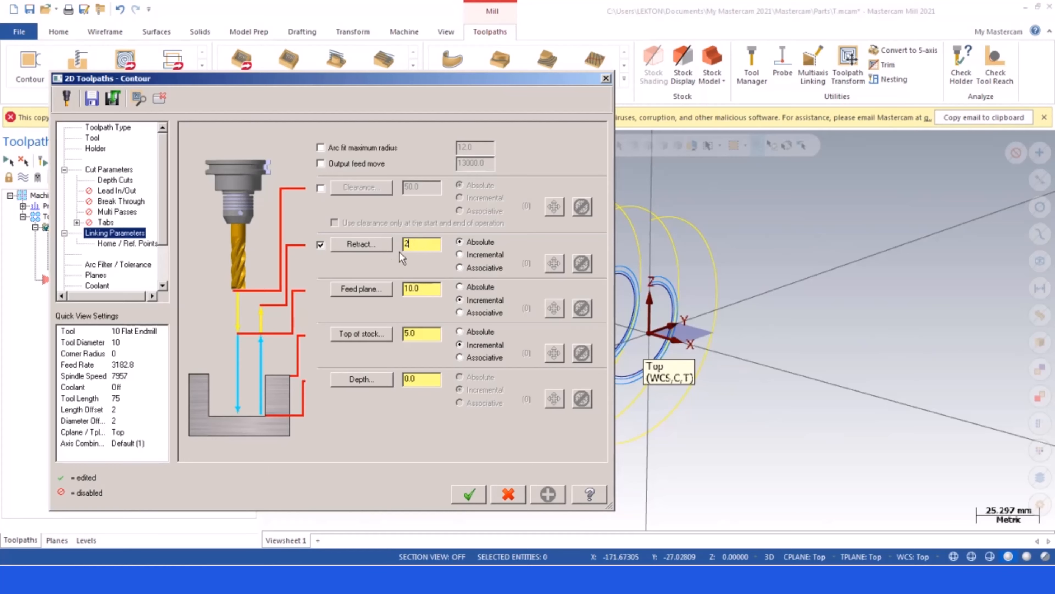
{"action": "left_click", "coordinate": [462, 490]}
{"action": "left_click", "coordinate": [58, 161]}
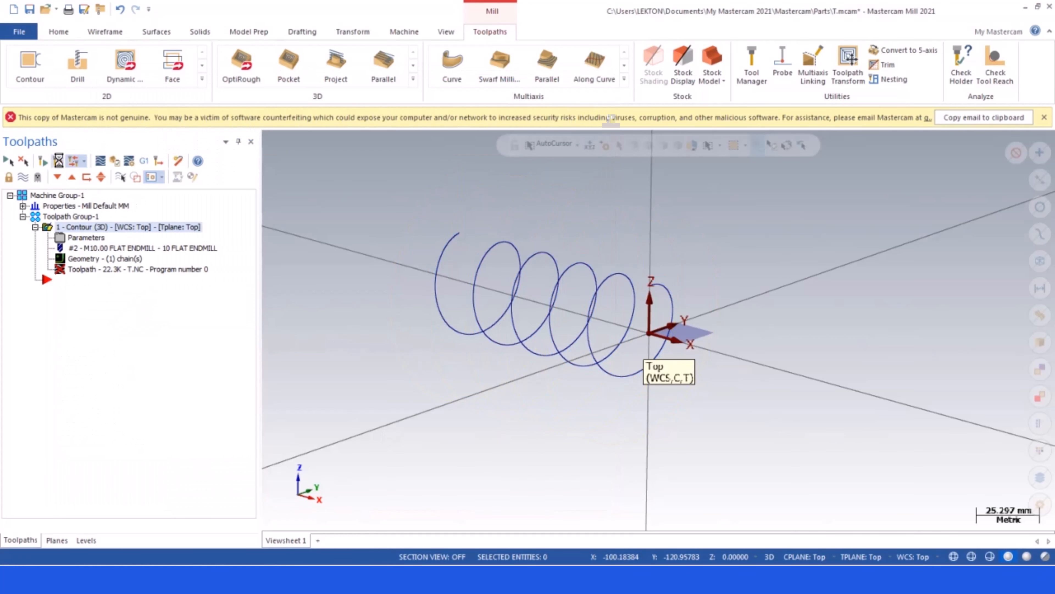
{"action": "scroll", "coordinate": [471, 282], "scroll_direction": "up", "scroll_amount": 3}
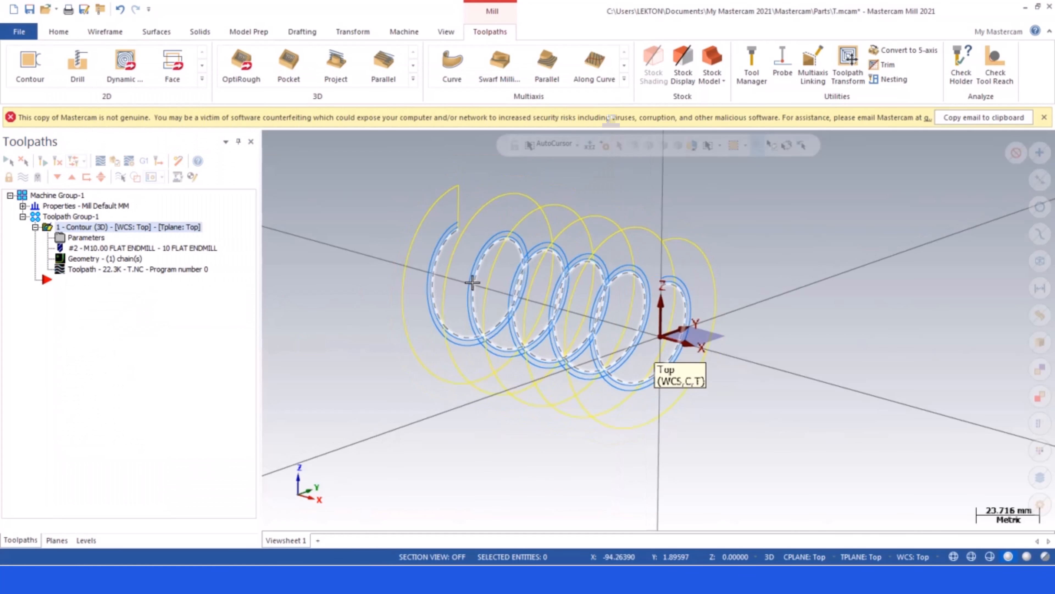
{"action": "scroll", "coordinate": [446, 285], "scroll_direction": "down", "scroll_amount": 3}
{"action": "scroll", "coordinate": [511, 240], "scroll_direction": "up", "scroll_amount": 1}
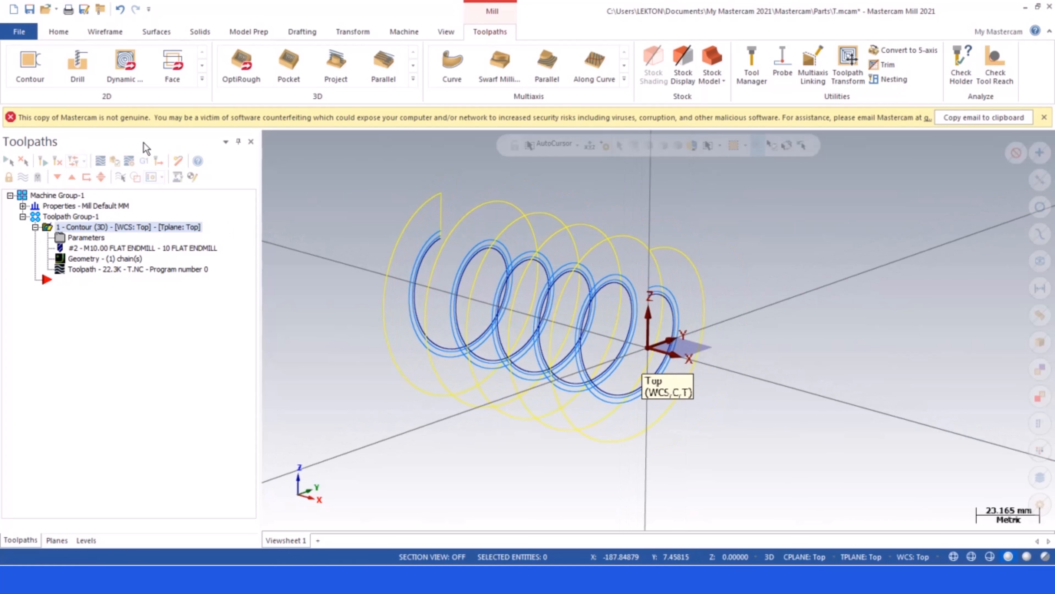
{"action": "key", "text": "alt+Tab"}
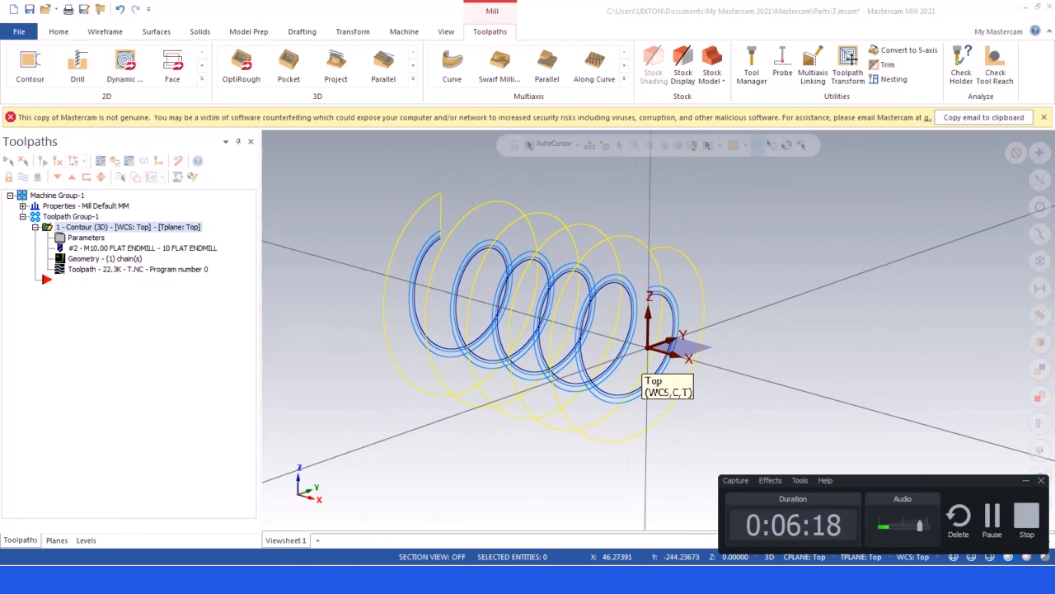
{"action": "left_click", "coordinate": [359, 576]}
{"action": "scroll", "coordinate": [484, 260], "scroll_direction": "down", "scroll_amount": 5}
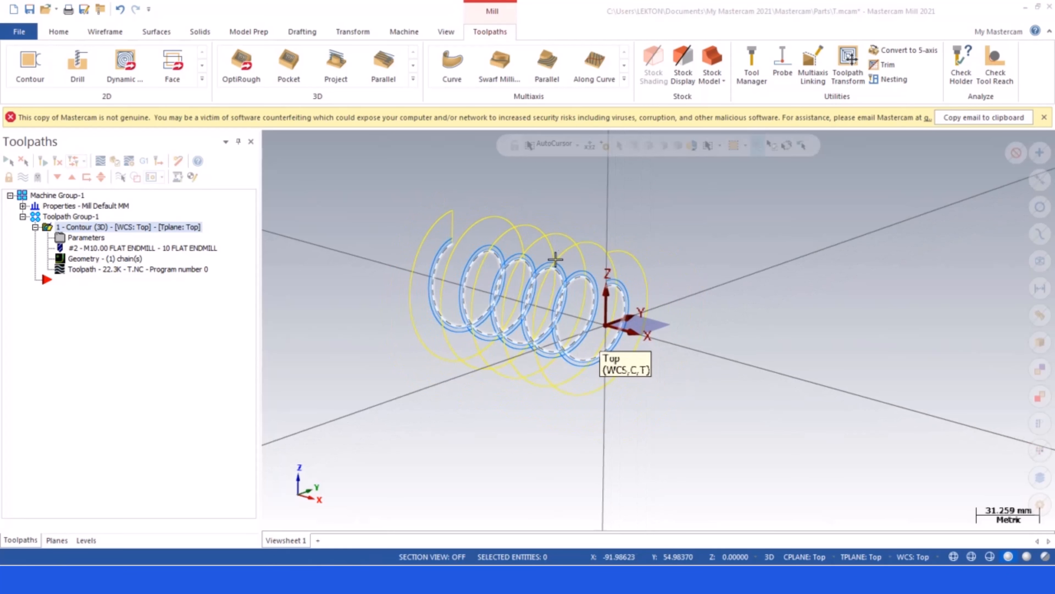
{"action": "scroll", "coordinate": [556, 259], "scroll_direction": "up", "scroll_amount": 4}
Open the save dialog for the part and take the existing name 4-axis-Examples-with-WCS.mcam into the file name for editing
{"action": "left_click", "coordinate": [30, 9]}
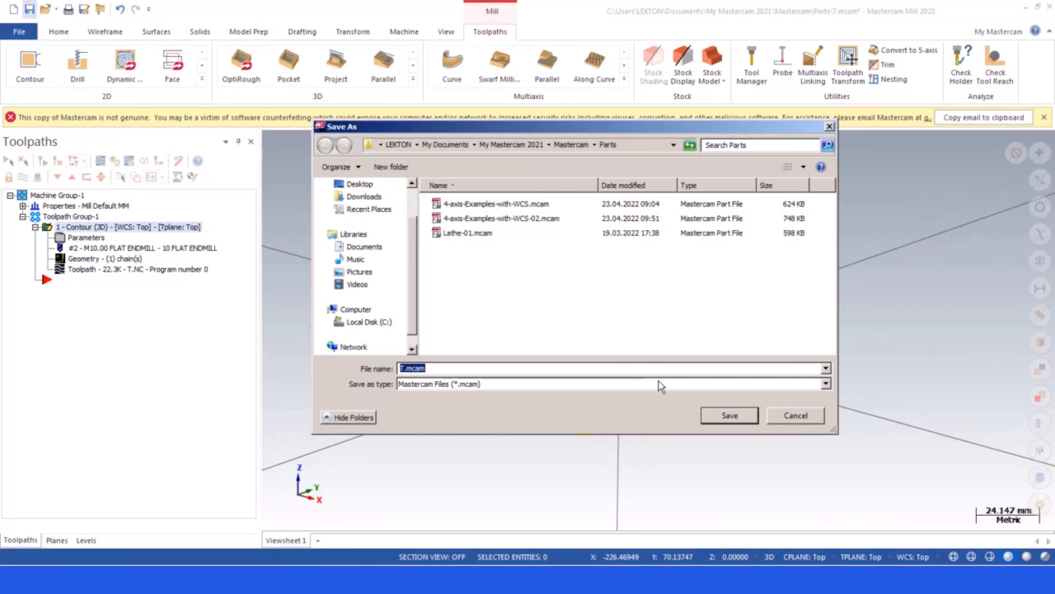
{"action": "left_click", "coordinate": [484, 210]}
{"action": "left_click", "coordinate": [418, 365]}
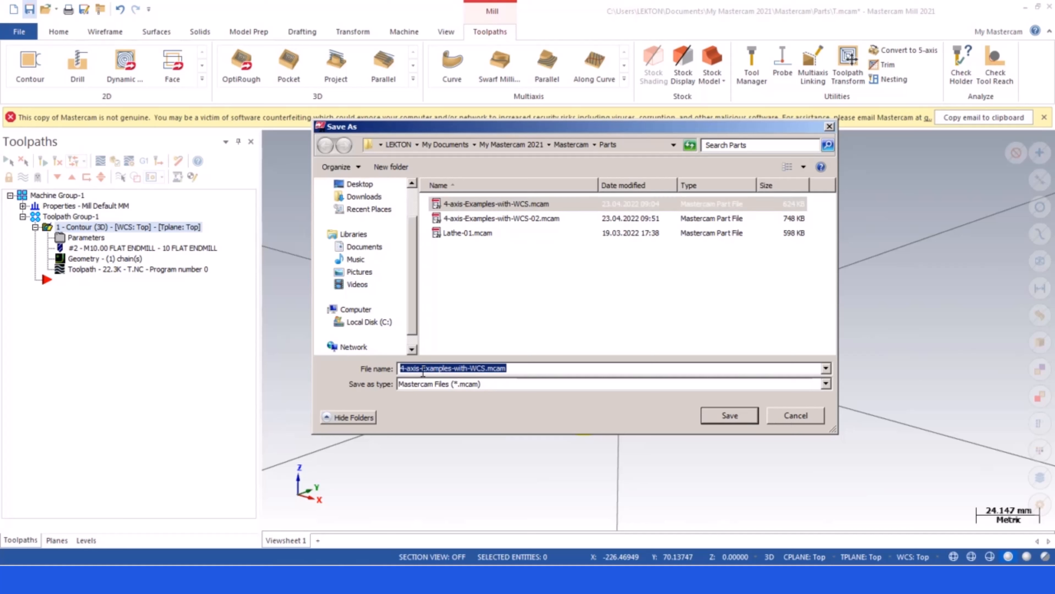
{"action": "left_click", "coordinate": [423, 369]}
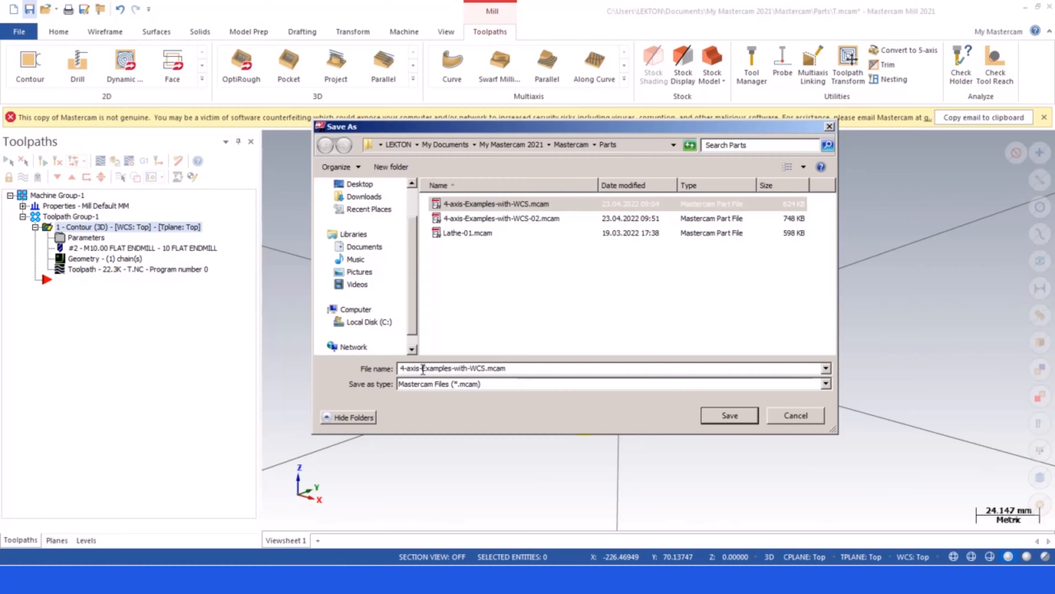